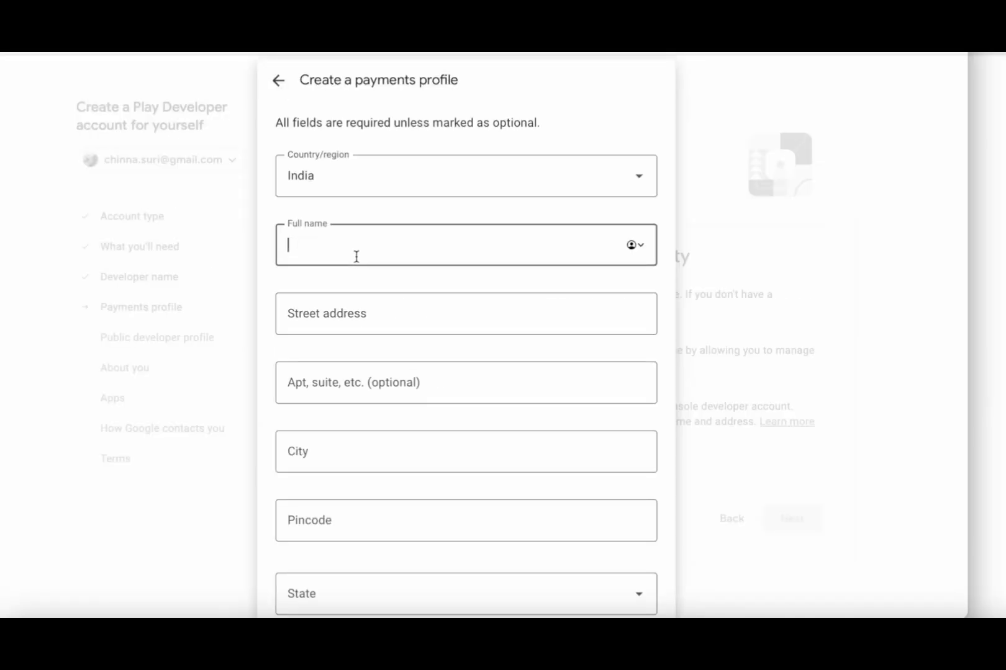
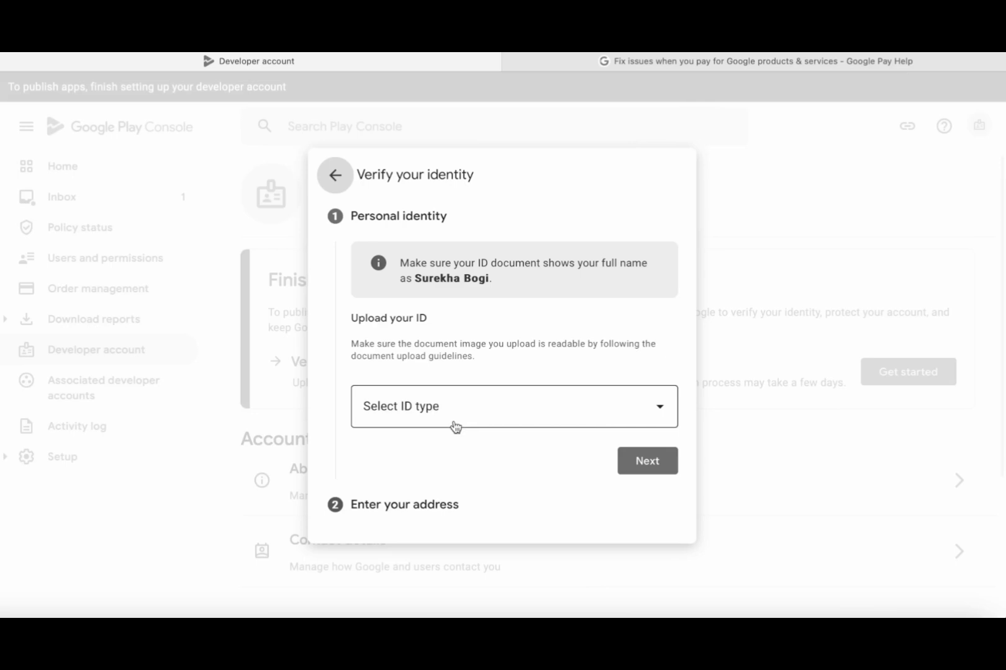
- Enter the full name in the payments profile and open the accepted ID types list
left_click(662, 409)
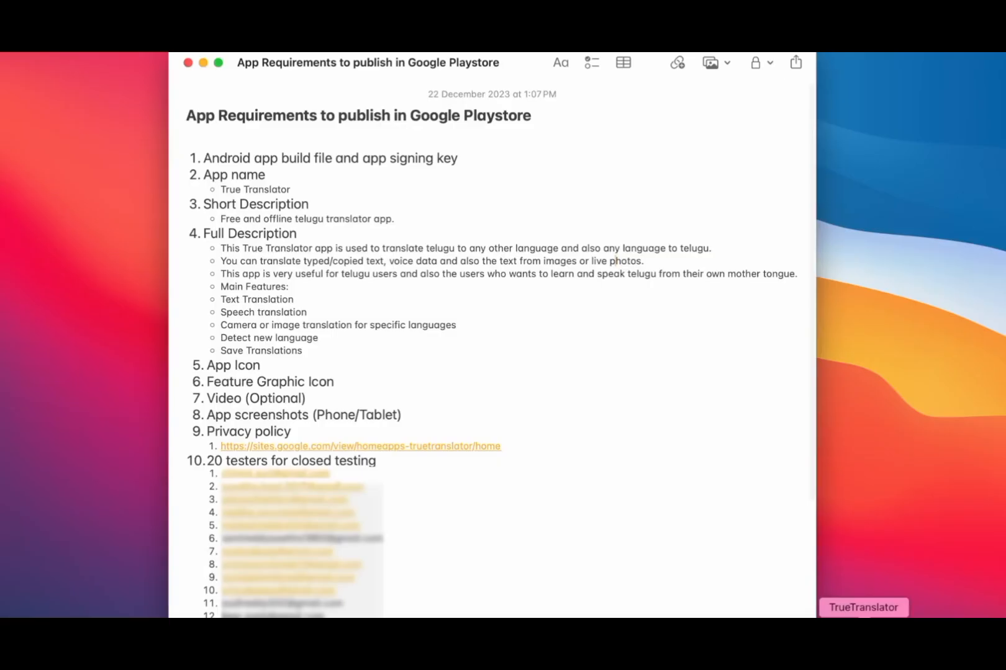
- Highlight the note title and the build file, signing key, app name and description requirements
left_click_drag(187, 116, 546, 114)
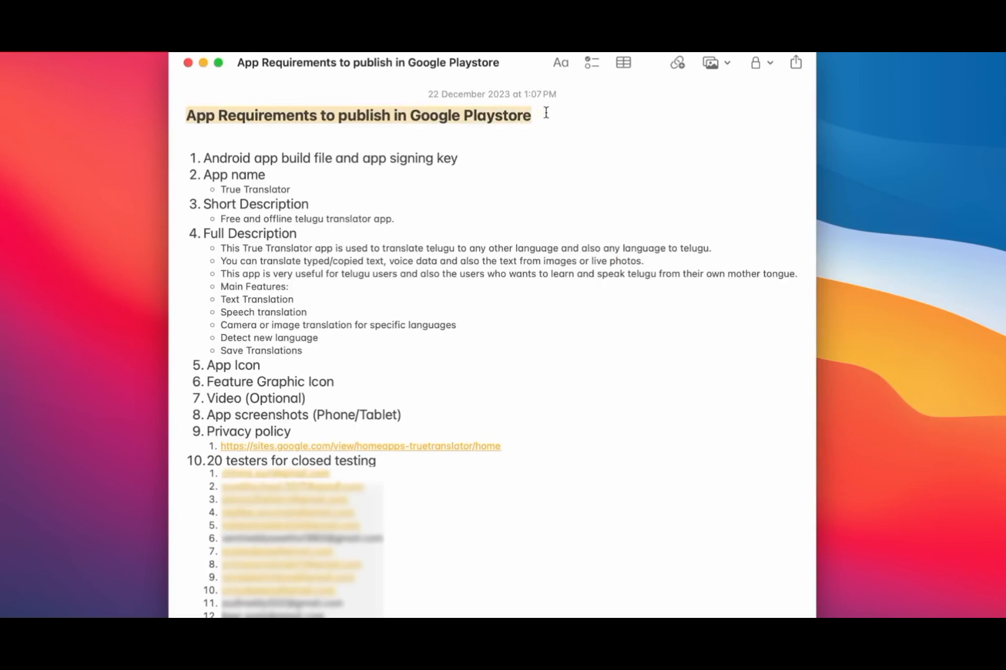
left_click(448, 241)
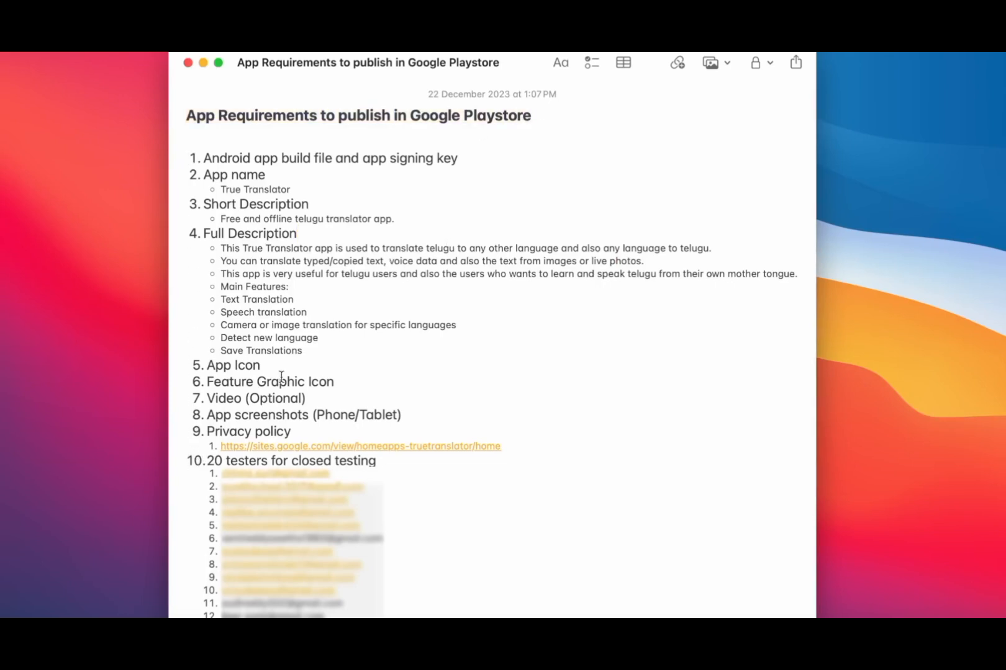
left_click(414, 192)
left_click_drag(205, 158, 479, 159)
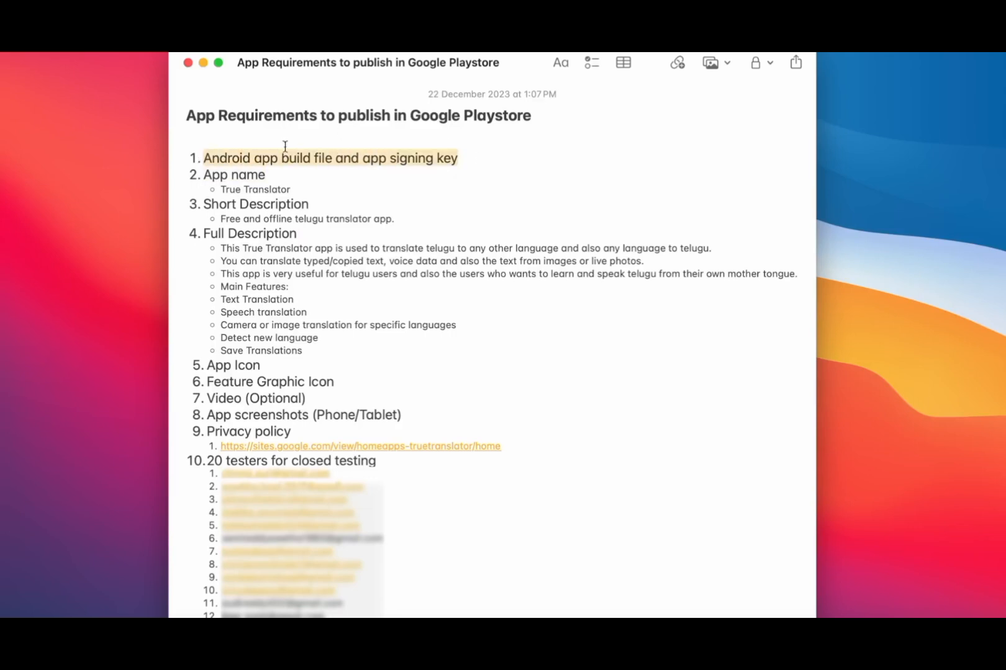
left_click_drag(205, 175, 267, 175)
left_click_drag(209, 204, 306, 205)
left_click_drag(209, 237, 302, 234)
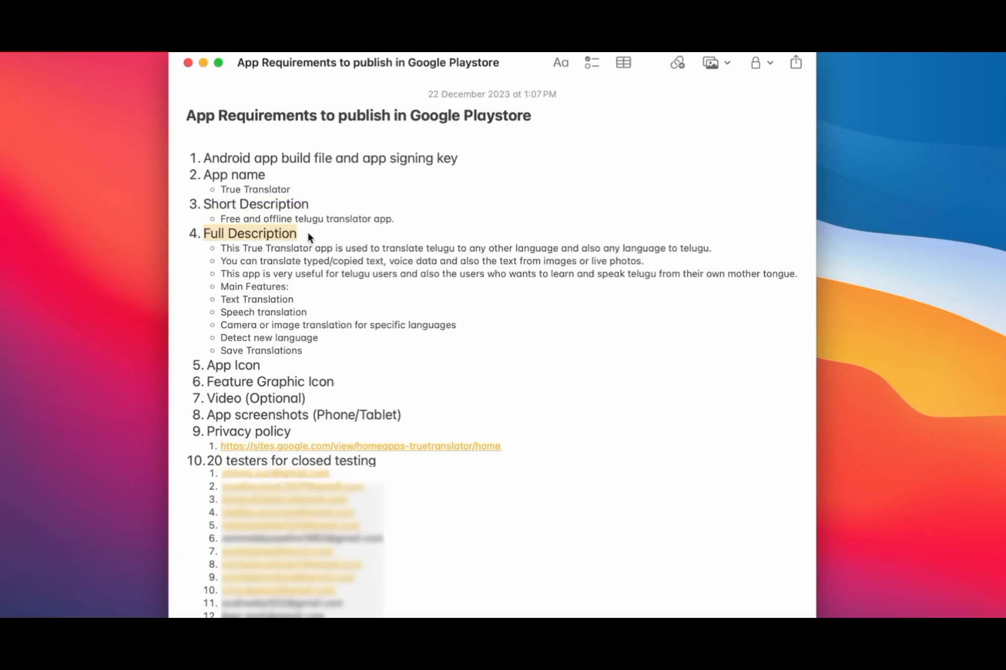
- Point out the App Icon, Feature Graphic, optional Video, screenshots and Privacy policy requirements
left_click_drag(208, 365, 270, 366)
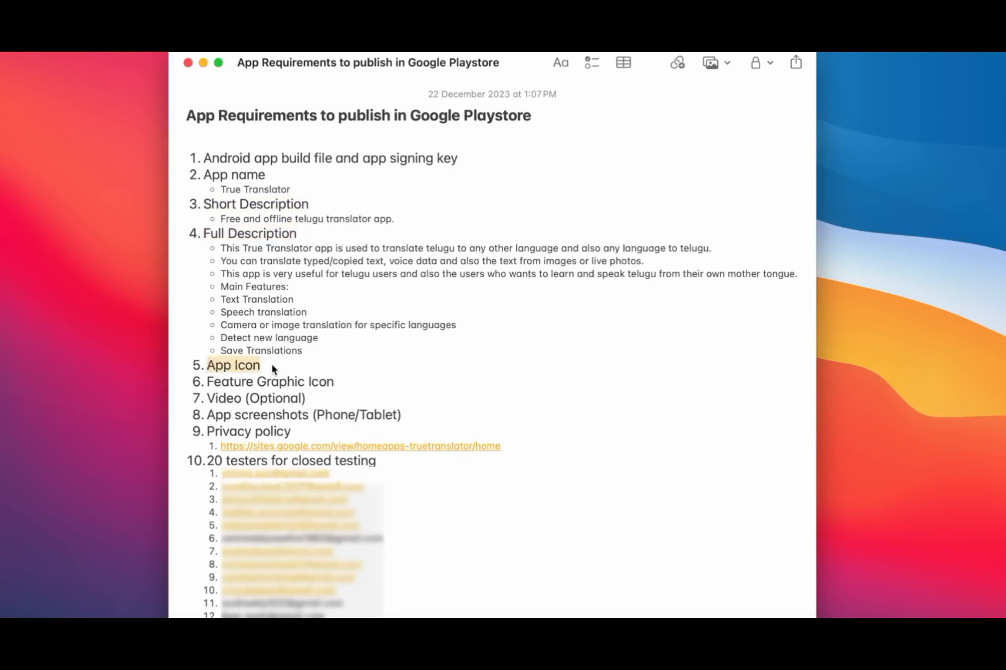
left_click_drag(208, 383, 334, 381)
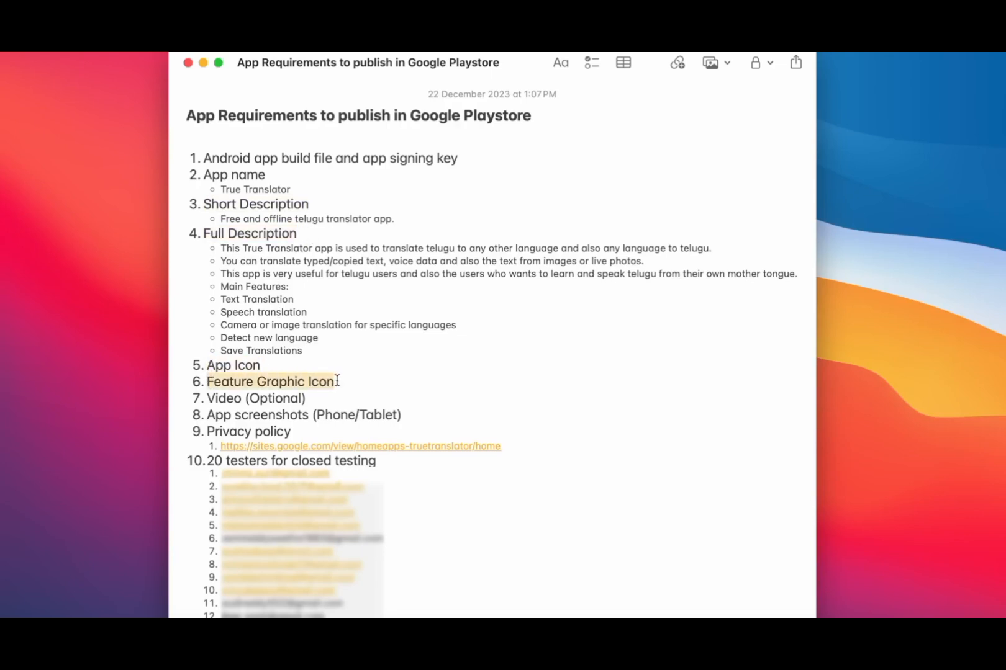
left_click_drag(208, 397, 313, 398)
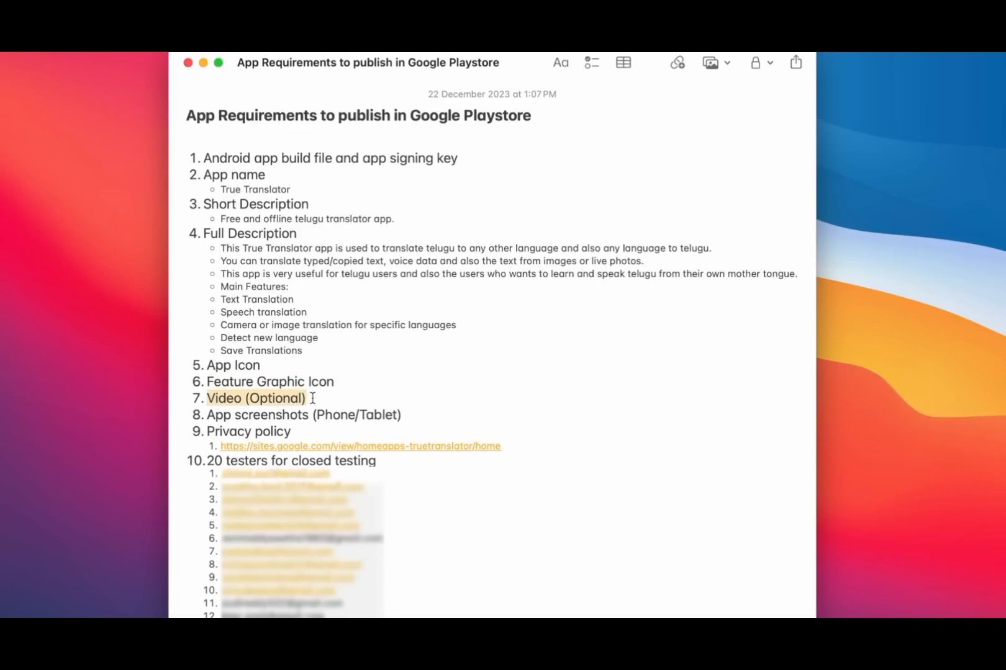
double_click(279, 403)
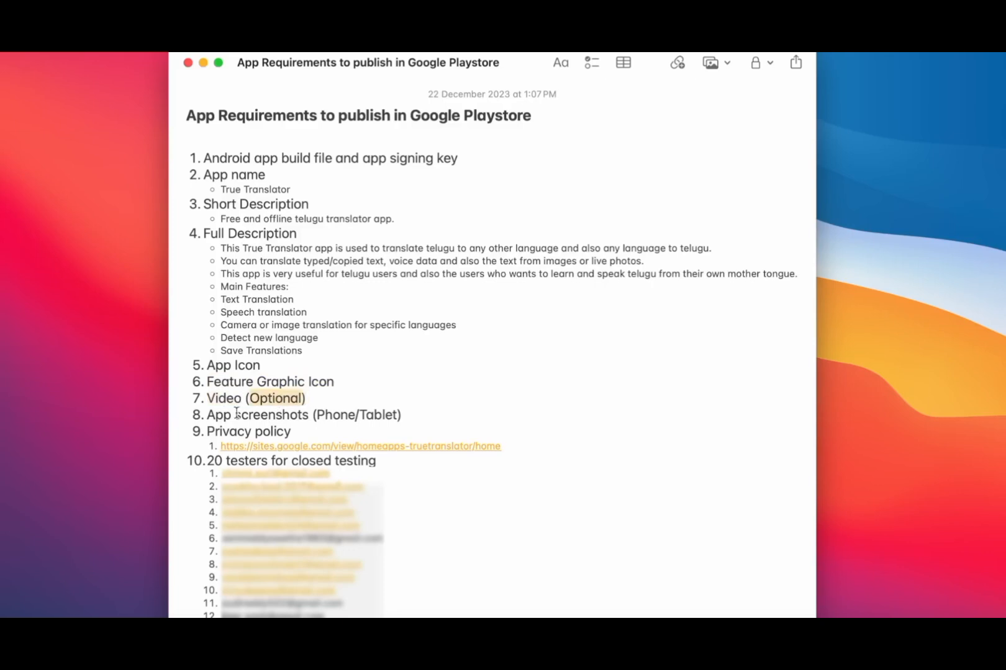
left_click_drag(208, 415, 423, 418)
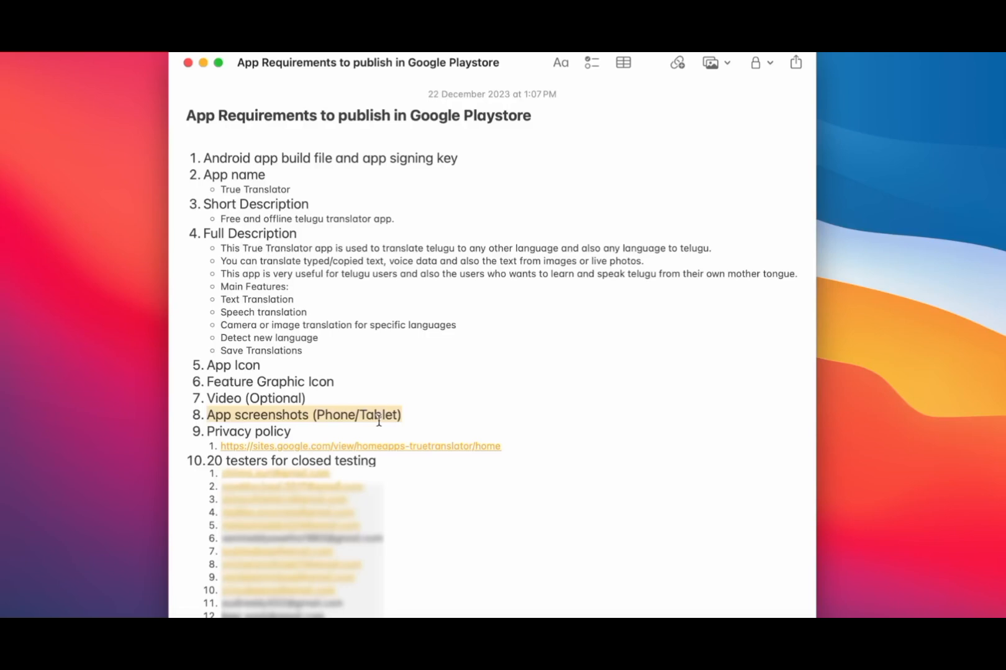
left_click_drag(208, 431, 299, 428)
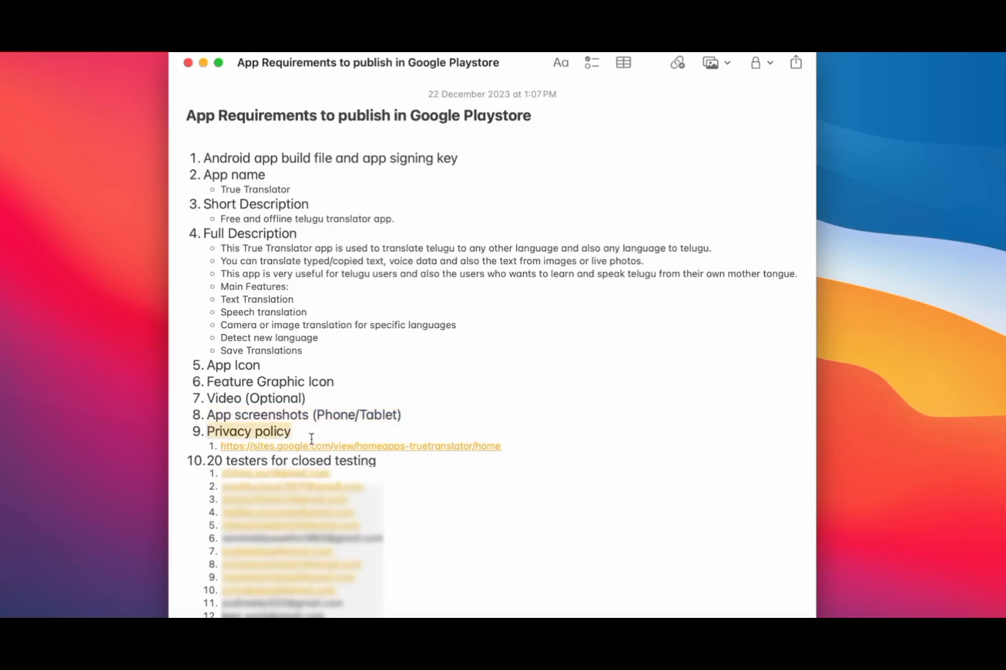
- Follow the privacy policy link, then highlight the 20 testers for closed testing requirement
left_click(301, 447)
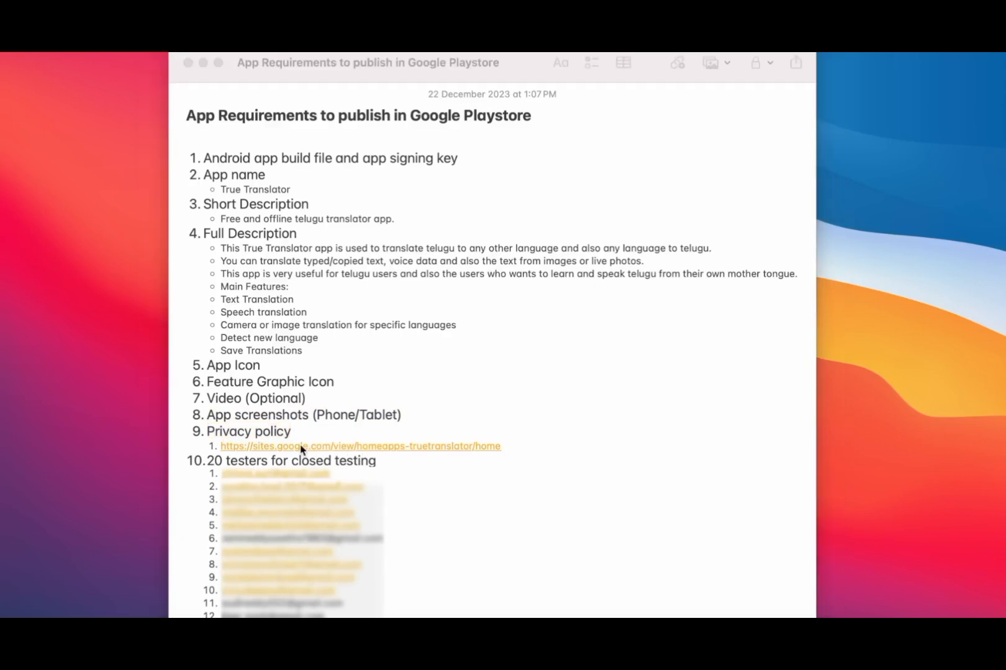
left_click(209, 462)
left_click_drag(211, 460, 399, 457)
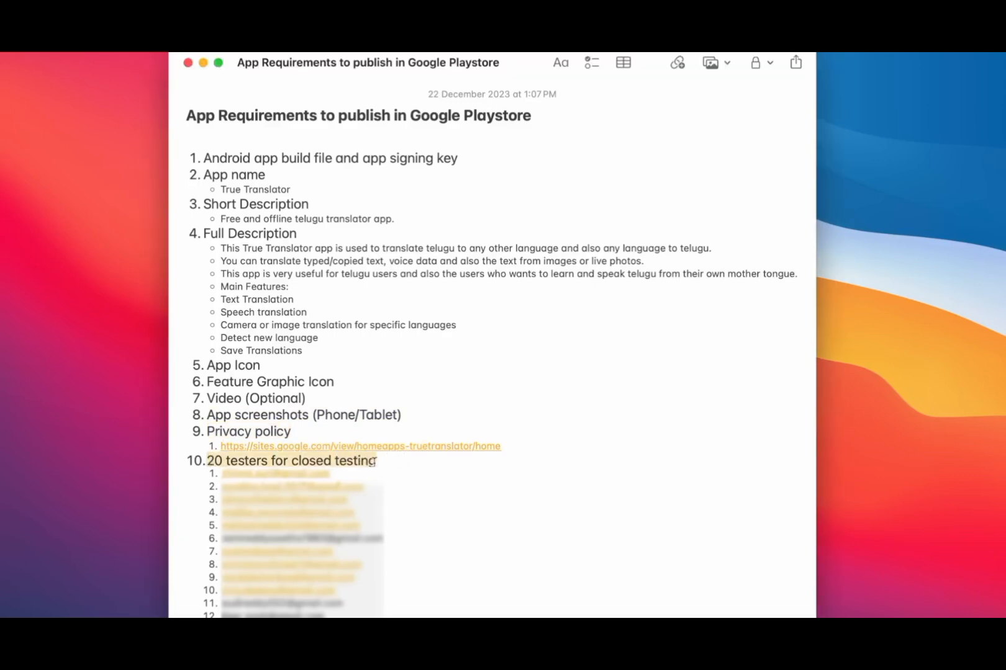
left_click(432, 376)
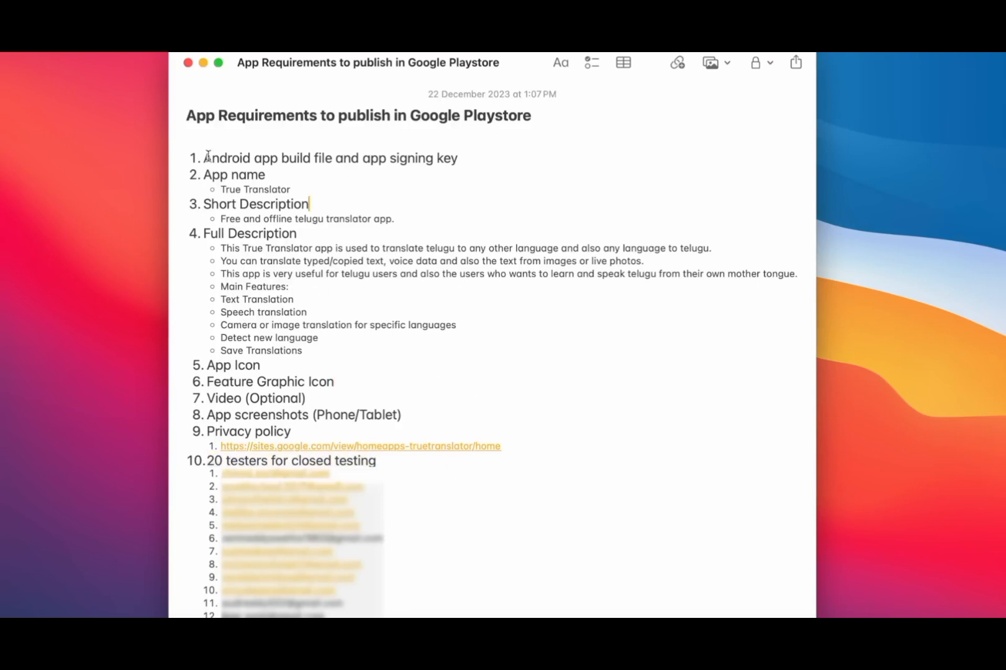
- Revisit the build file and signing key item, then bring back the TrueTranslator Android Studio project
left_click_drag(205, 158, 476, 159)
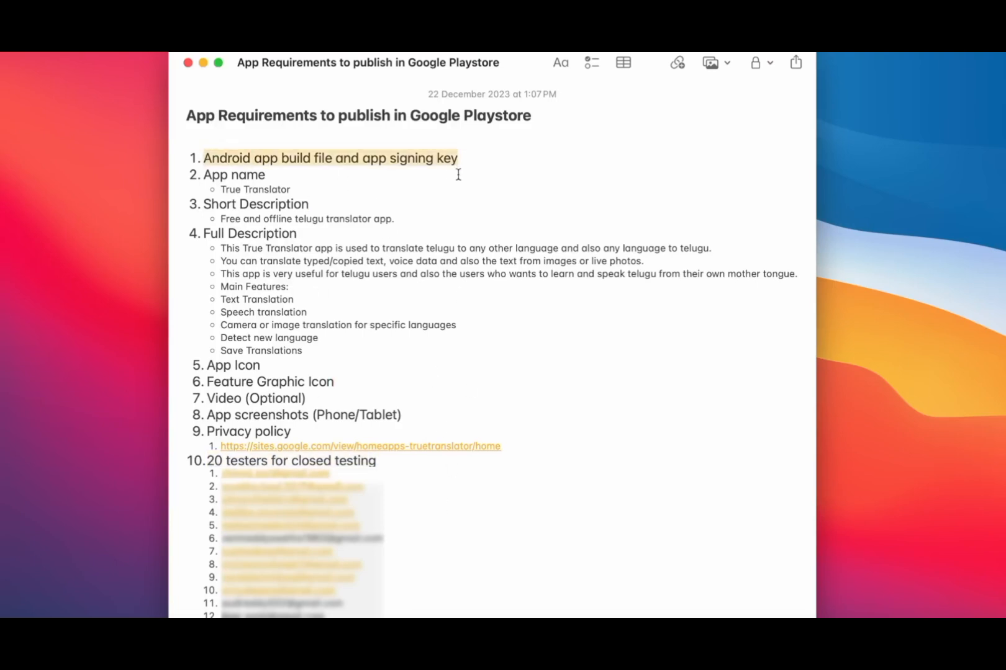
left_click(655, 346)
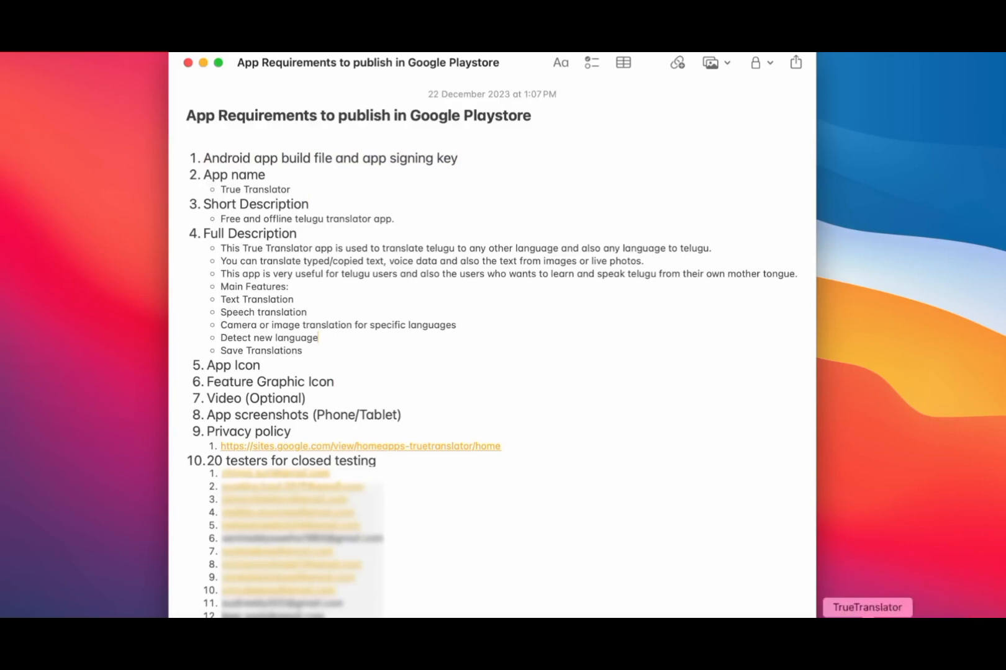
left_click(865, 633)
left_click(41, 99)
- Clean the app project and start a signed Android App Bundle with key passwords remembered
left_click(41, 289)
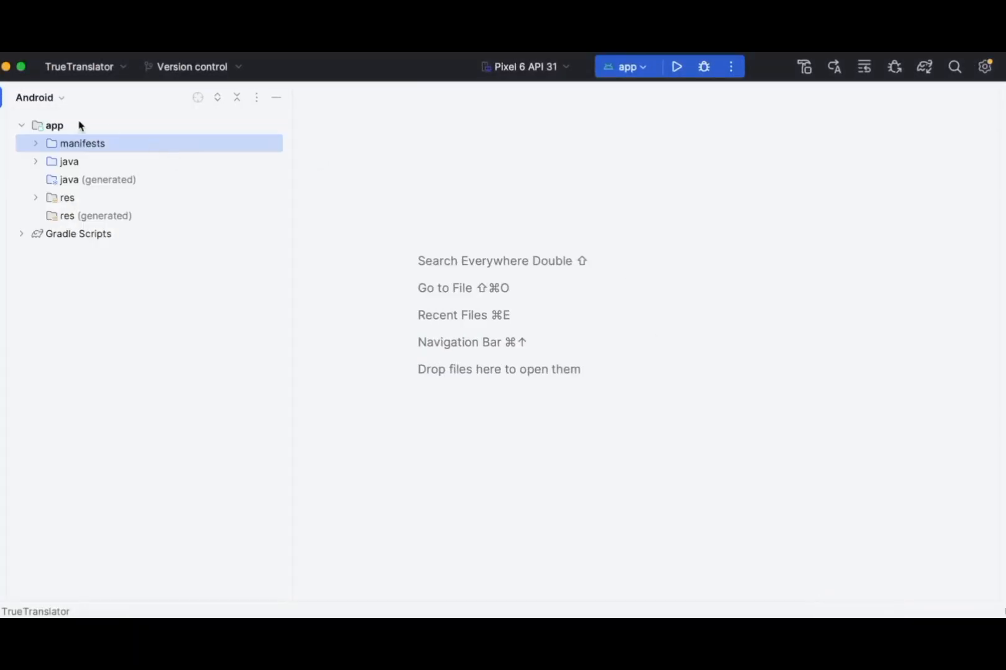
left_click(363, 297)
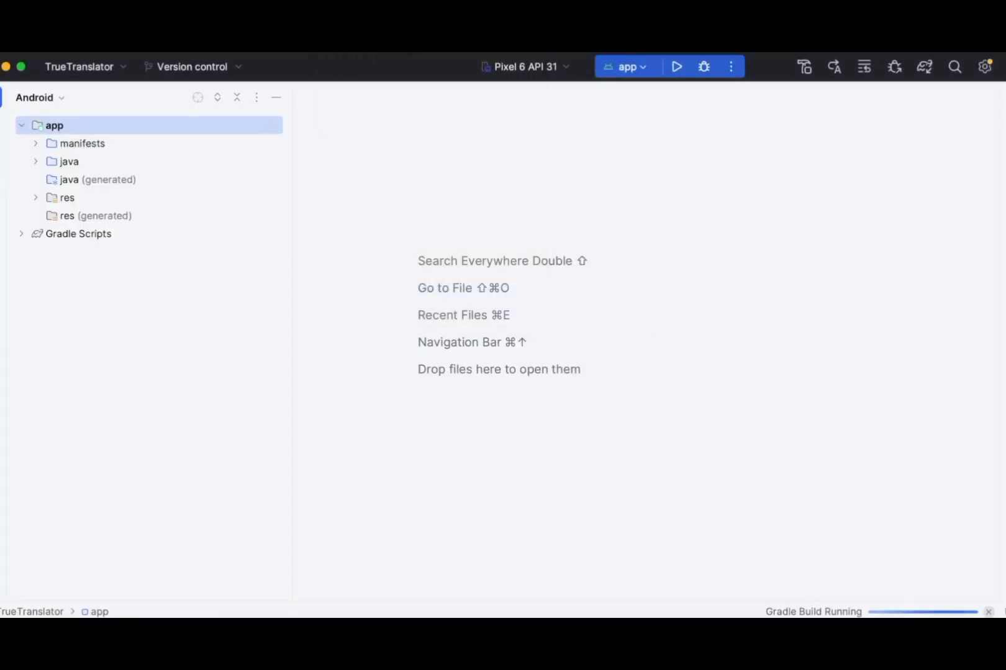
left_click(419, 131)
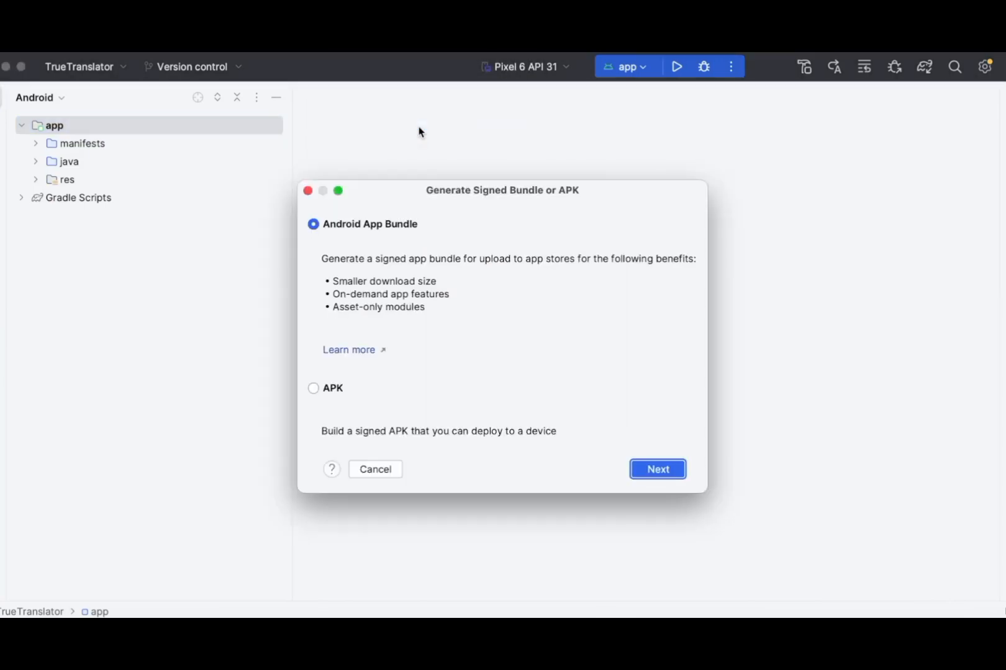
left_click(657, 470)
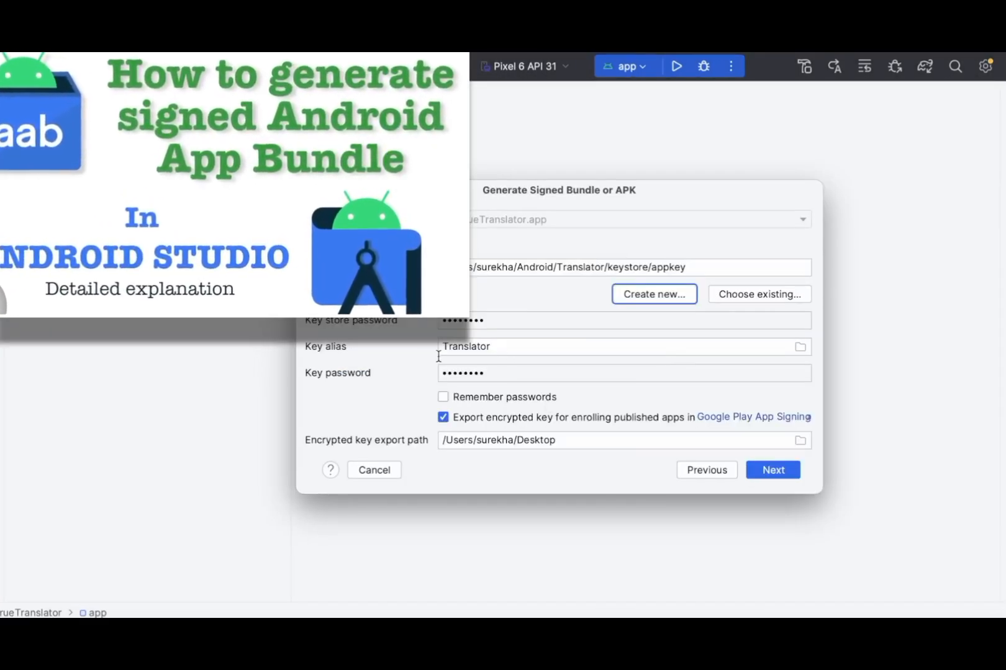
left_click(443, 398)
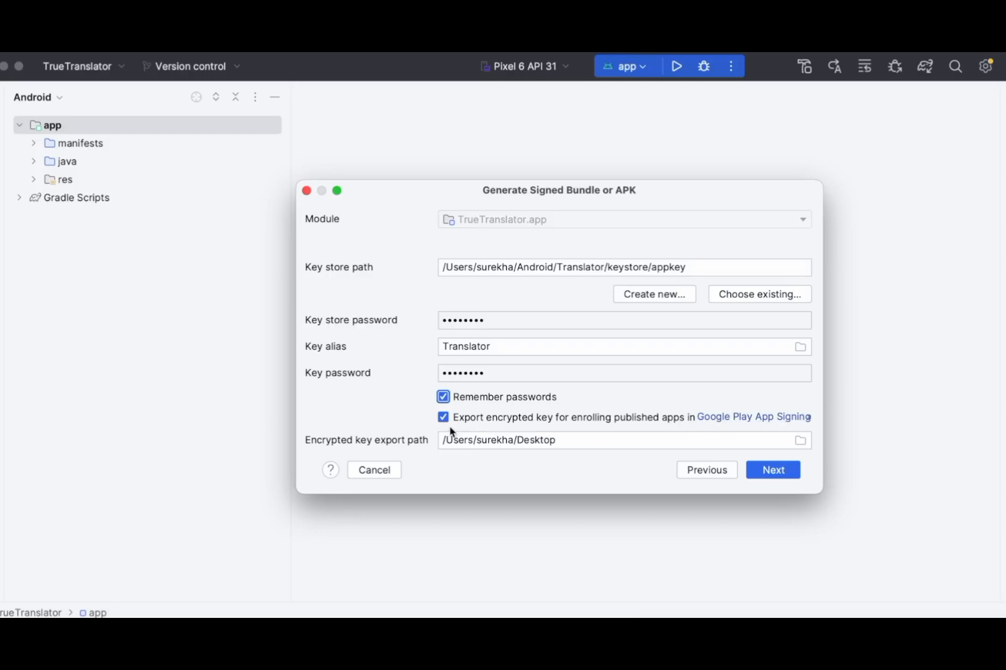
- Export the encrypted key to the Translator keystore folder and create the signed release bundle
left_click(801, 440)
left_click(622, 127)
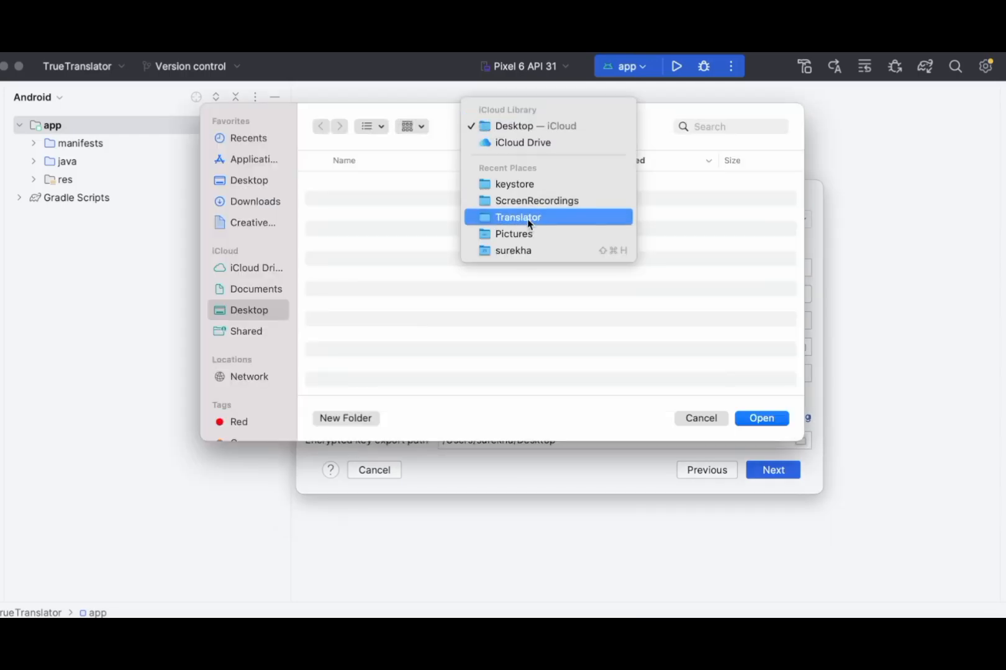
left_click(526, 218)
double_click(349, 184)
left_click(776, 417)
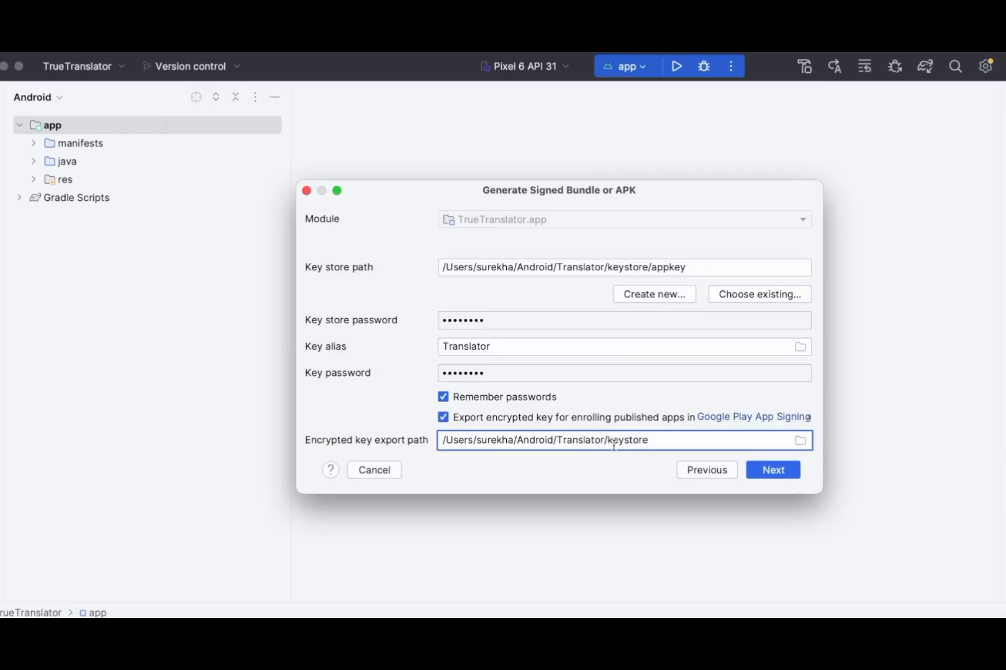
left_click(773, 470)
left_click(776, 473)
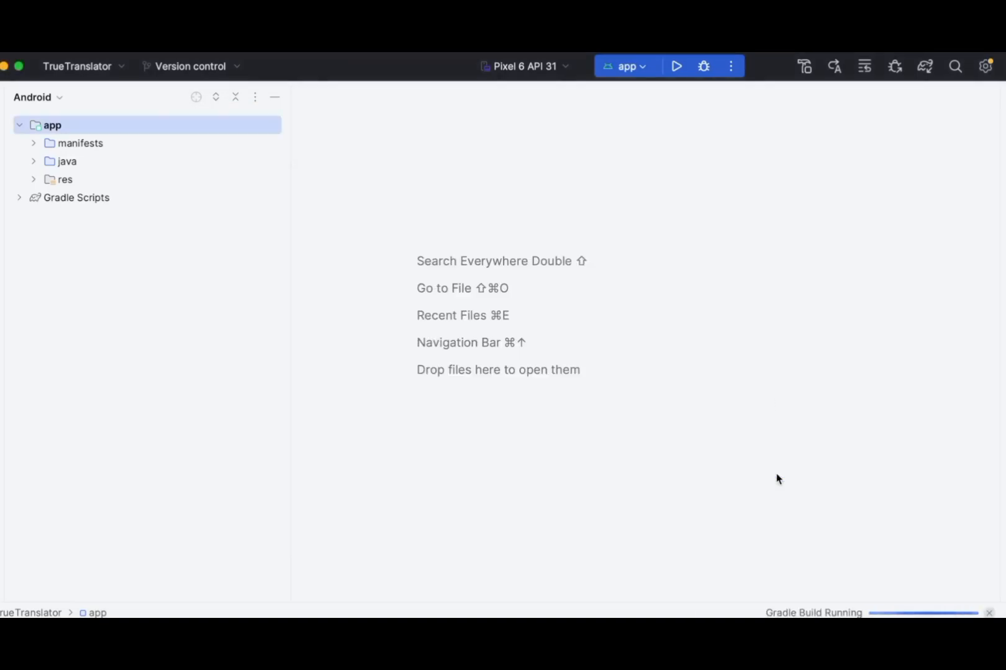
- Locate Translator-v1-release.aab and the exported private_key.pepk in Finder, then close those windows
left_click(39, 98)
left_click(43, 124)
left_click(12, 125)
left_click(26, 180)
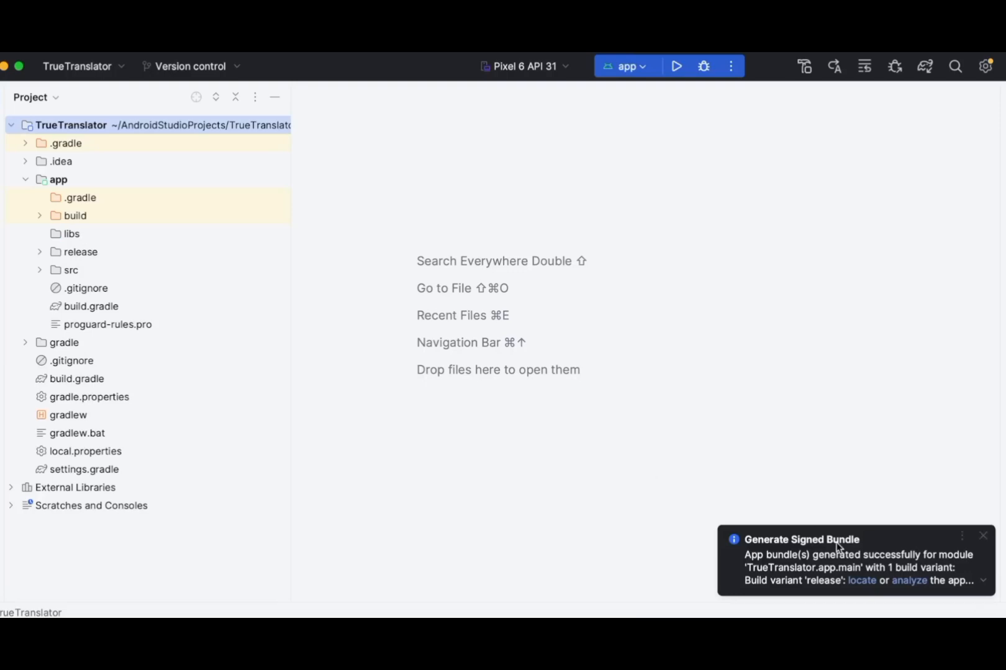
left_click(863, 582)
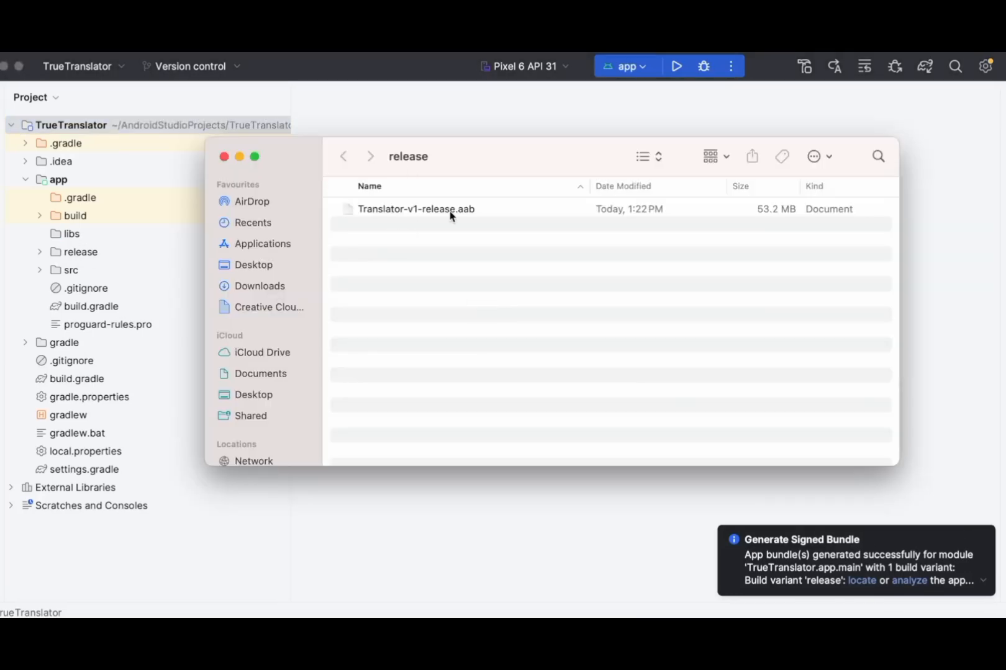
left_click(982, 580)
left_click(760, 570)
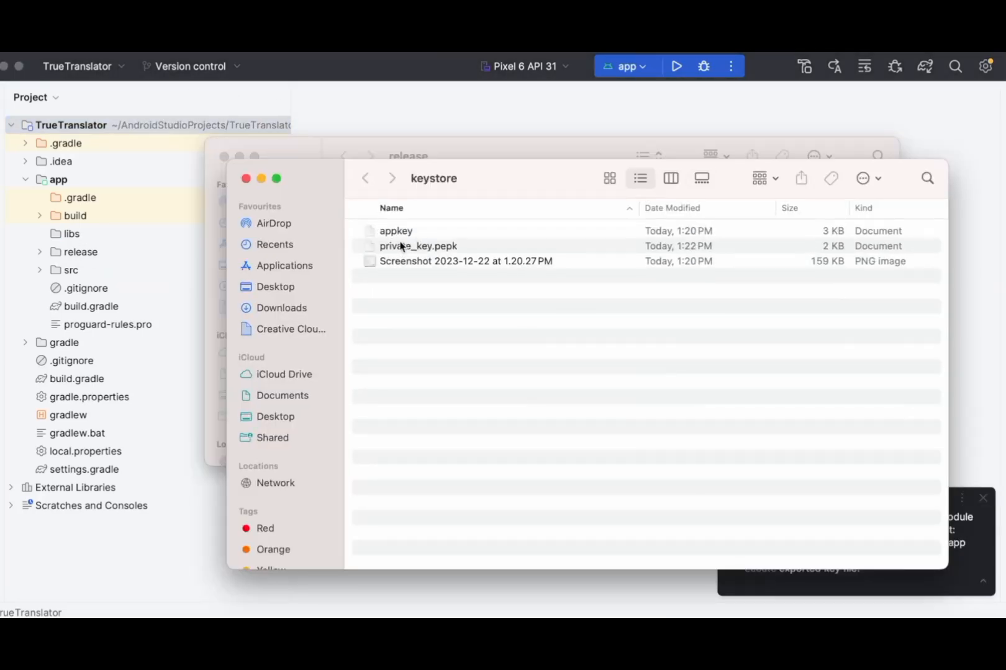
left_click(444, 248)
left_click(246, 178)
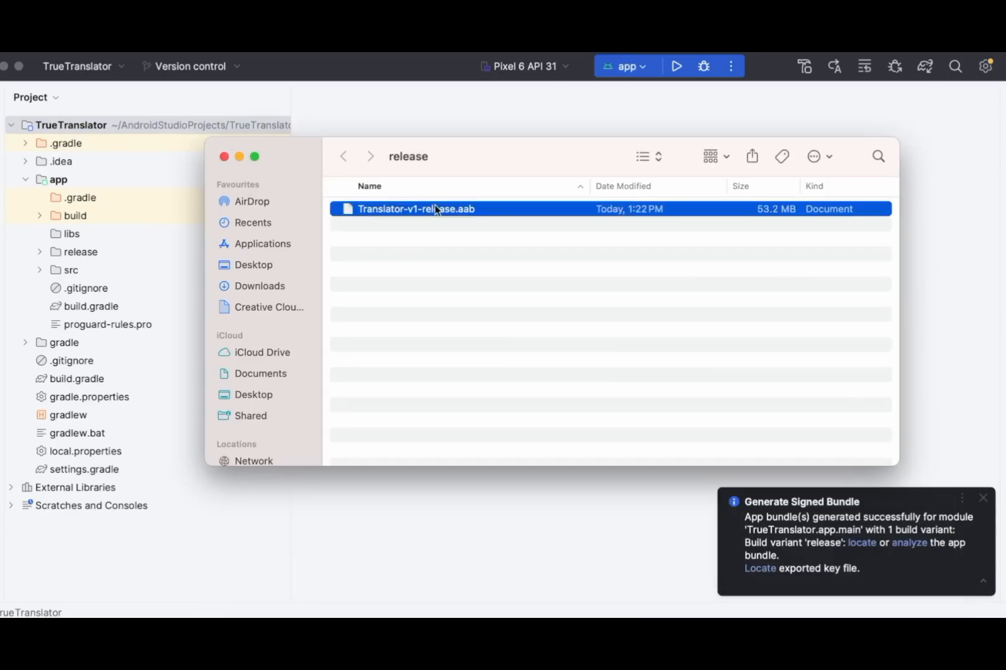
left_click(238, 157)
left_click(5, 67)
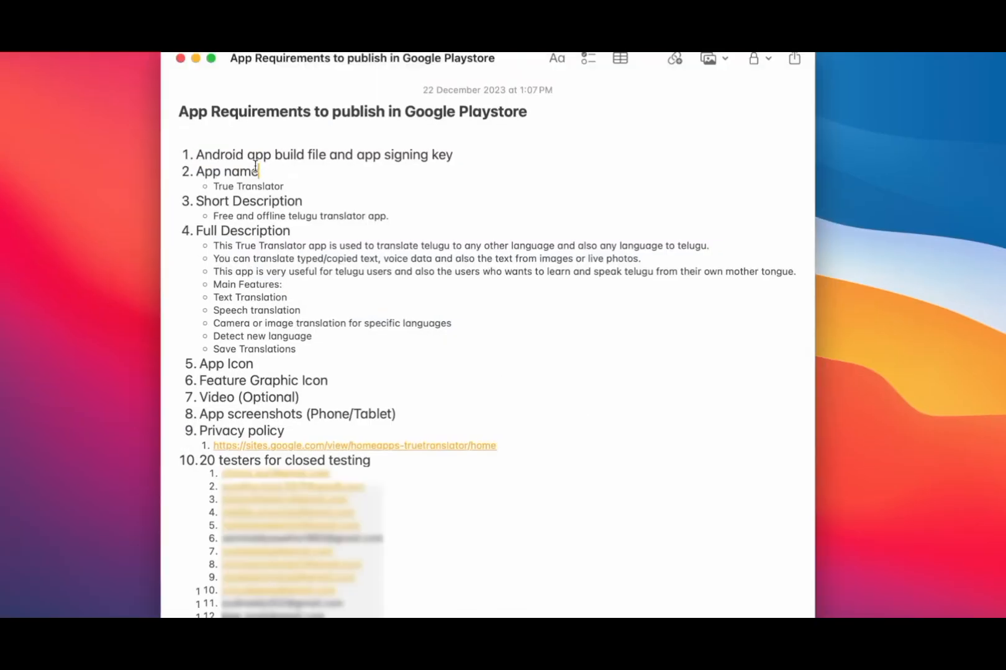
left_click_drag(200, 170, 274, 170)
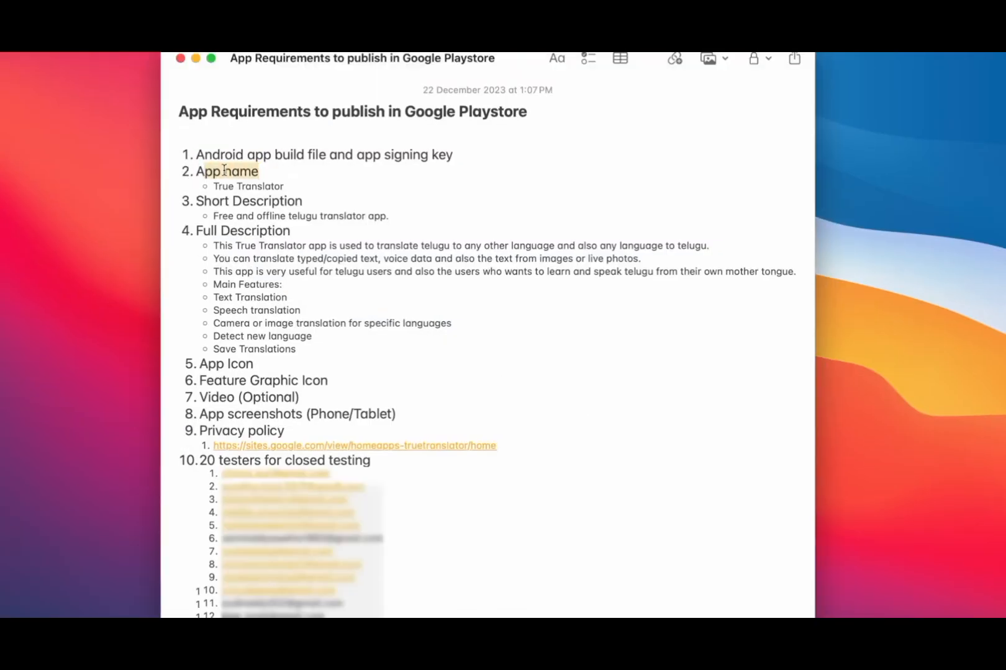
left_click_drag(196, 172, 276, 173)
left_click_drag(197, 200, 307, 199)
left_click_drag(200, 229, 297, 232)
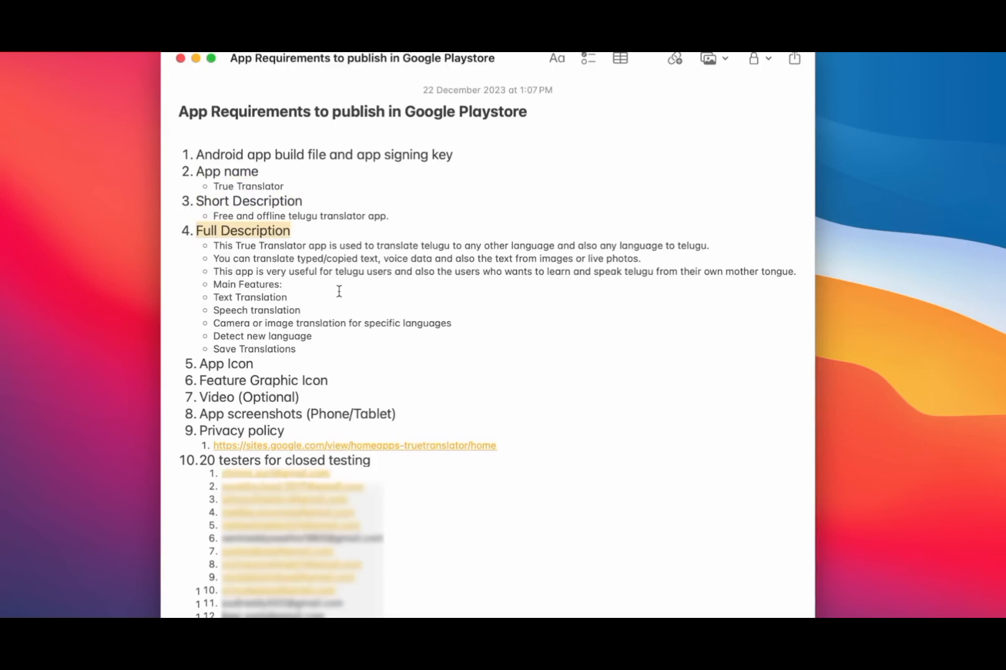
left_click(369, 342)
left_click_drag(200, 364, 260, 366)
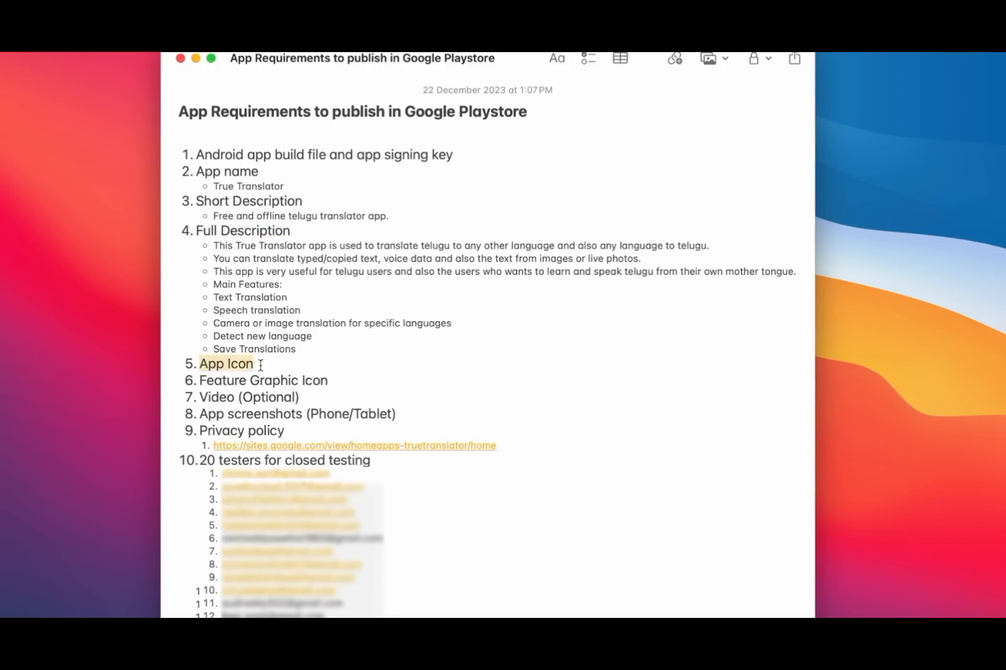
left_click_drag(202, 381, 345, 387)
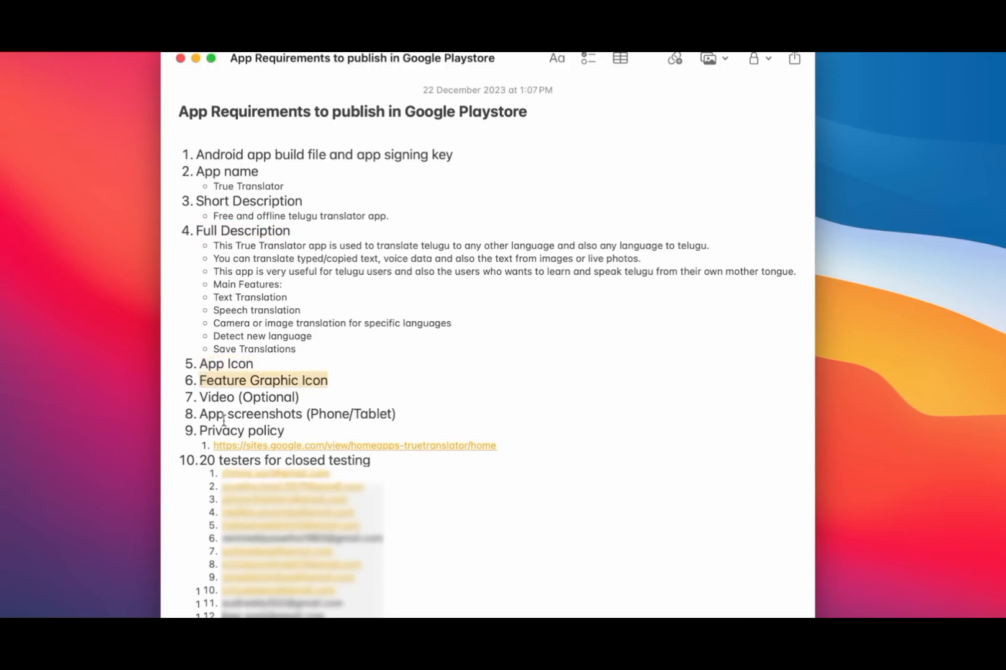
left_click_drag(203, 413, 415, 414)
left_click(414, 414)
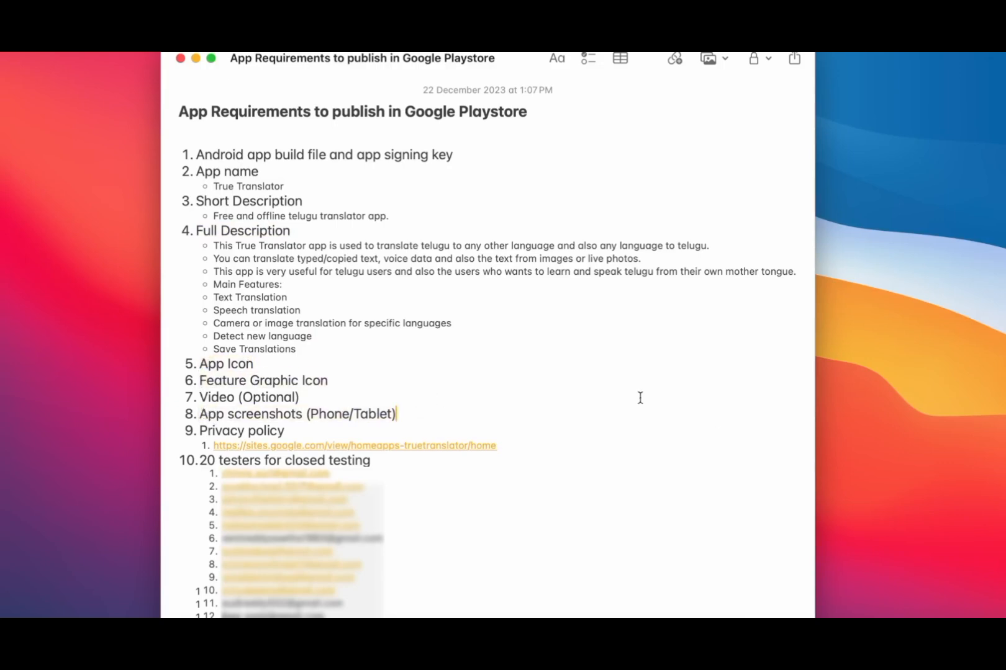
left_click(833, 635)
- Preview translatorAppIcon512.png and point out the TranslatorFeatureIcon1024x500.png feature graphic
double_click(437, 202)
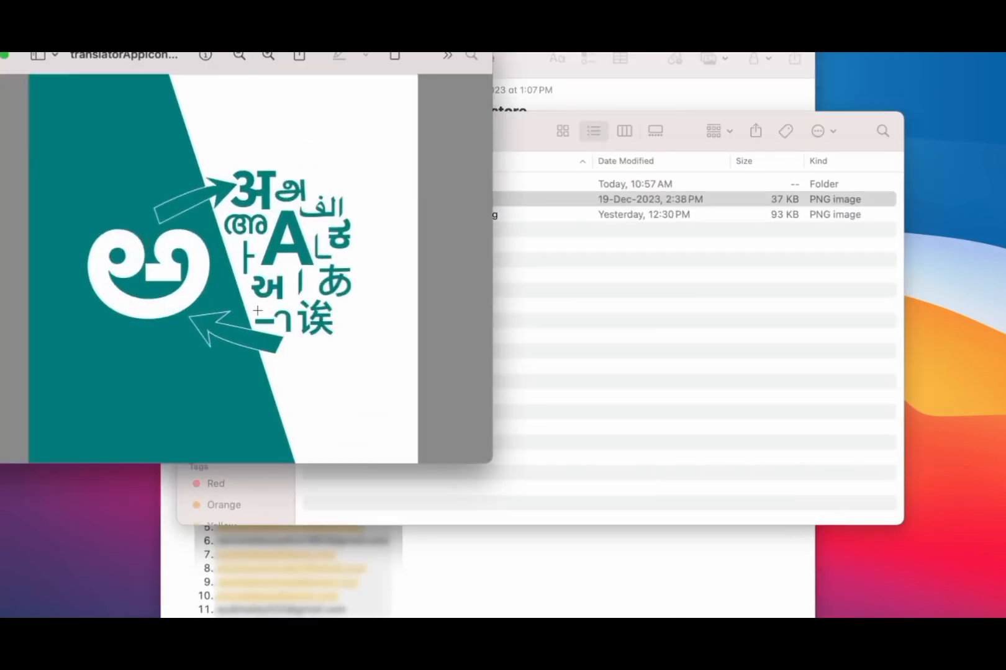
left_click(0, 55)
left_click(403, 222)
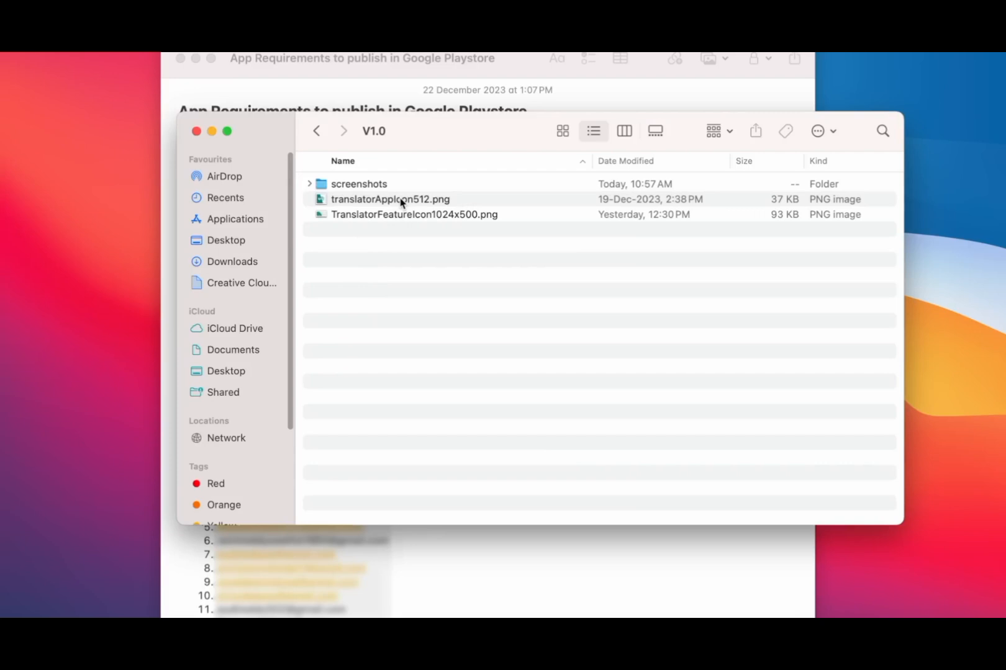
left_click(401, 202)
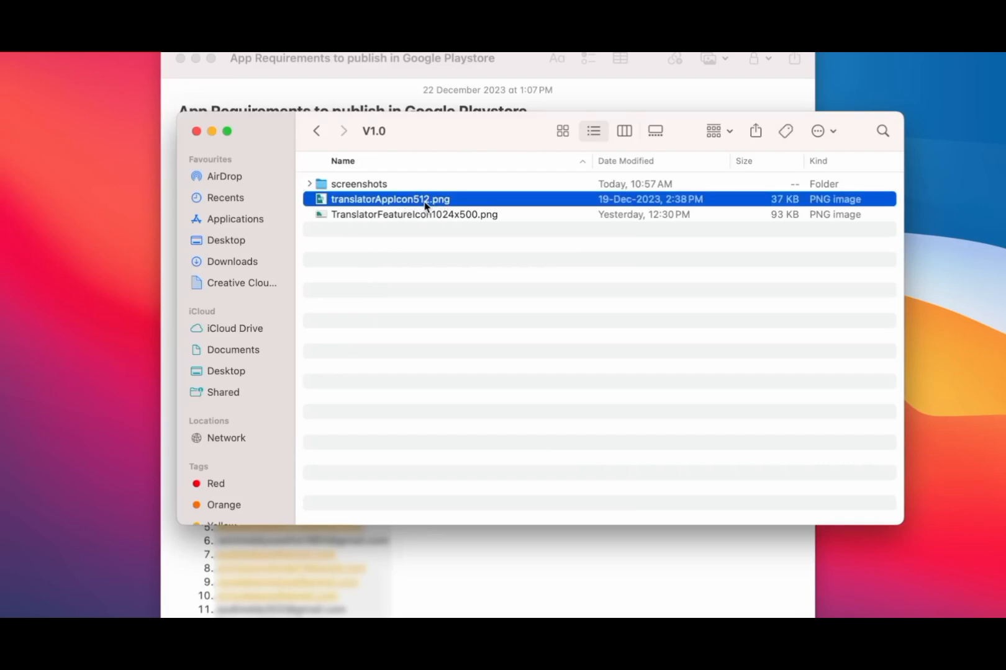
left_click(453, 217)
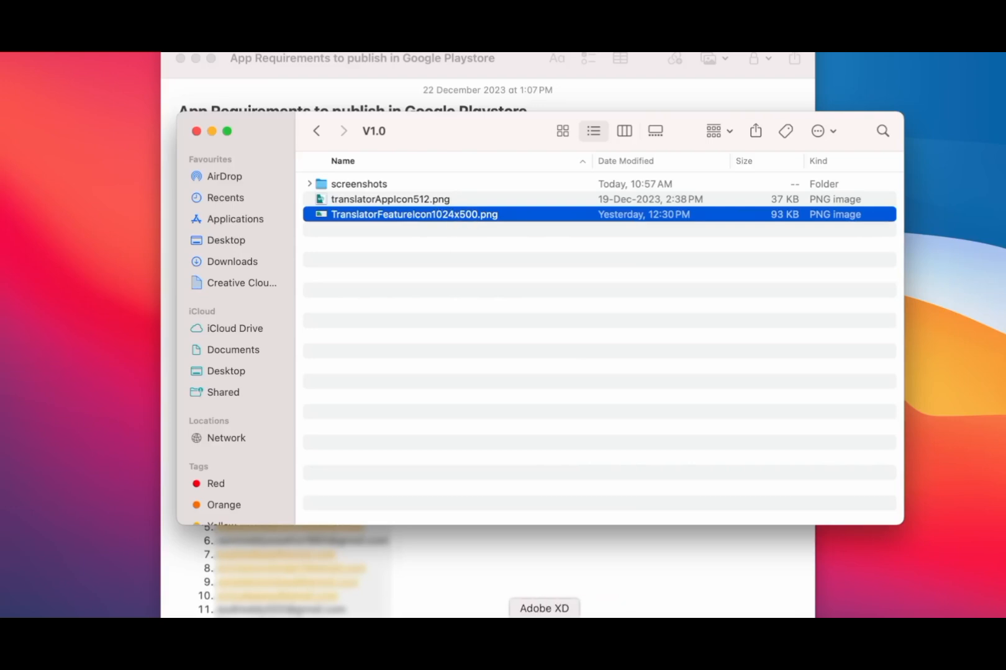
- Show the recent Translator design document in Adobe XD, then close Adobe XD
left_click(544, 617)
left_click(298, 474)
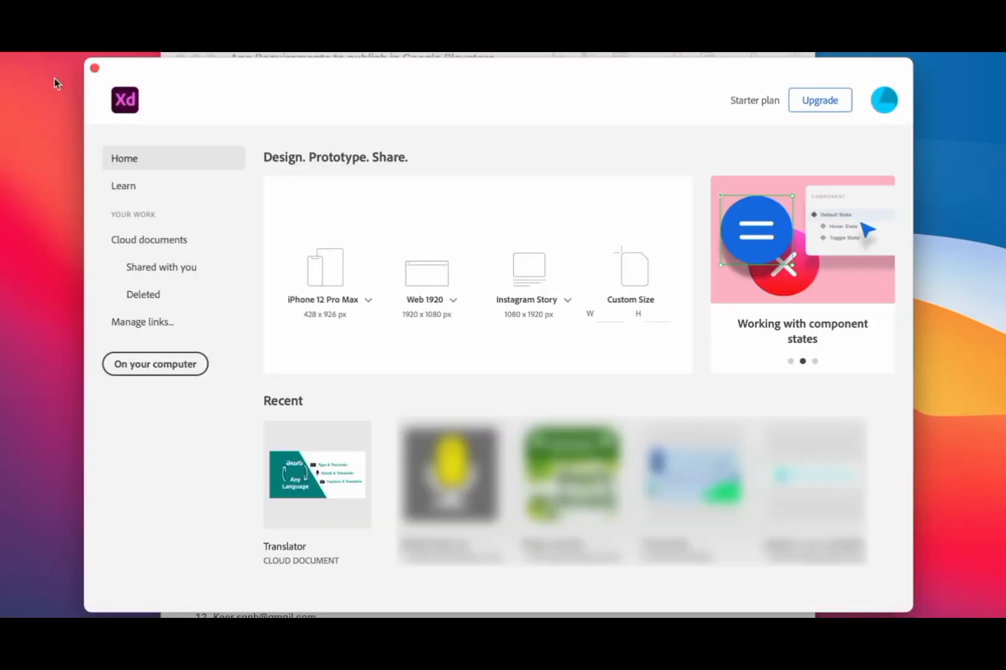
left_click(95, 68)
- Preview the first screenshot in the screenshots folder, then bring the requirements note forward
double_click(371, 185)
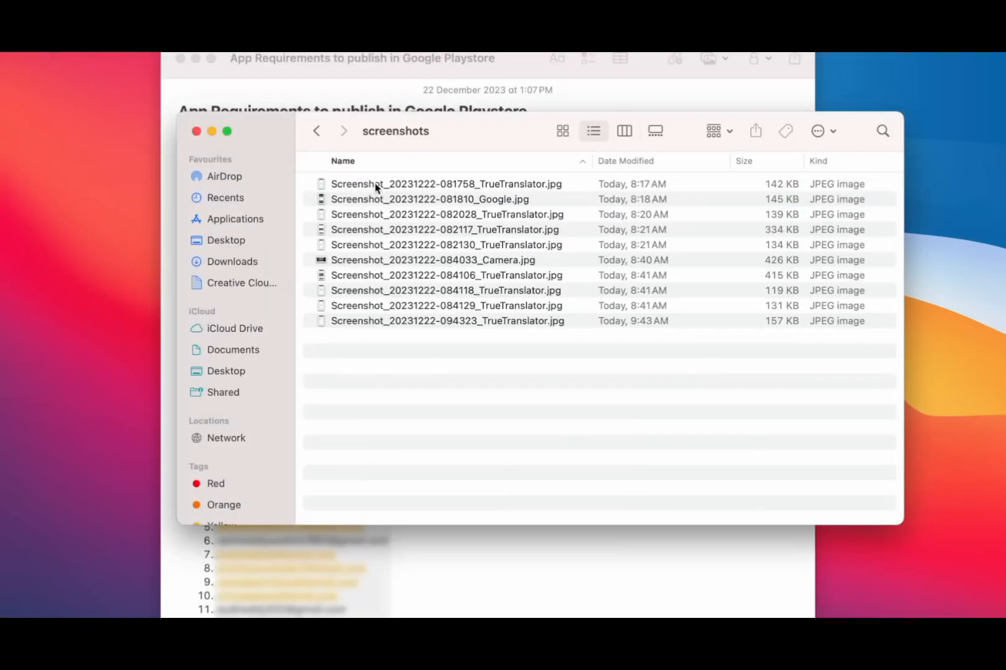
double_click(410, 184)
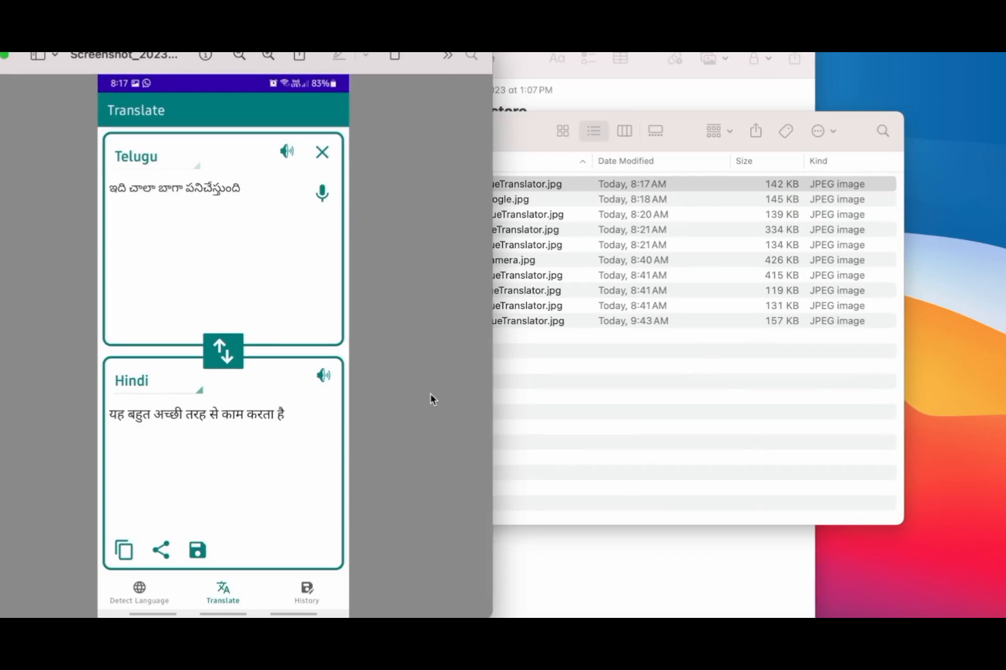
left_click(0, 54)
left_click(601, 563)
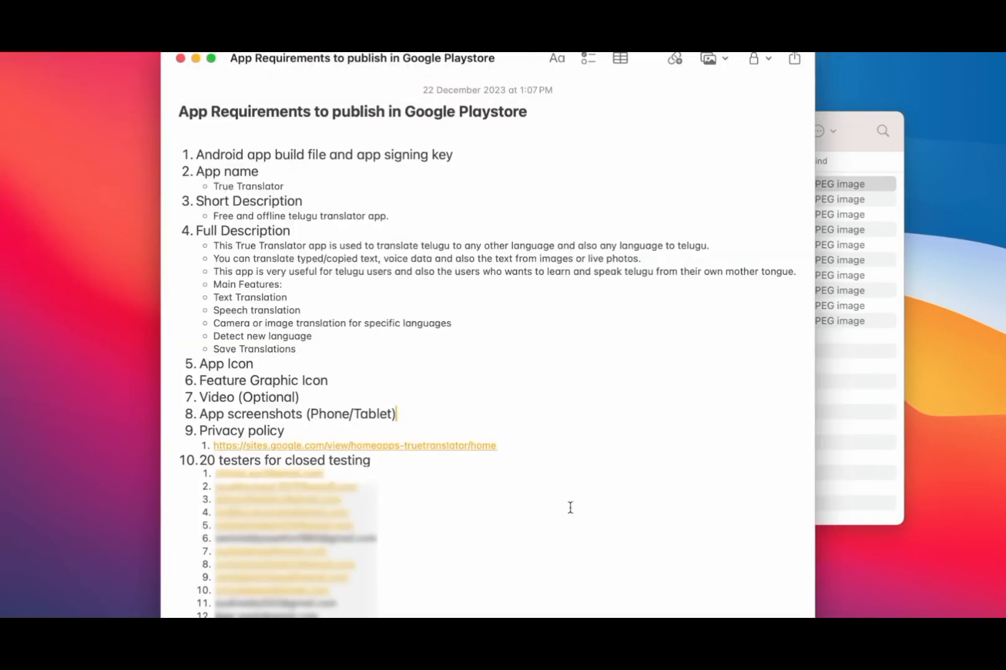
left_click(588, 615)
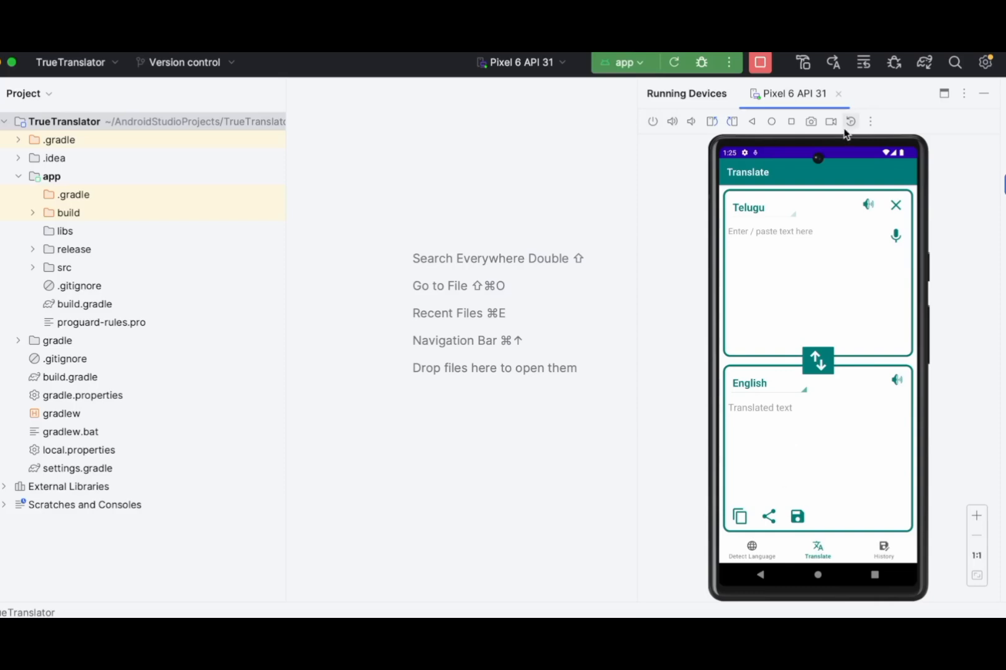
left_click(811, 122)
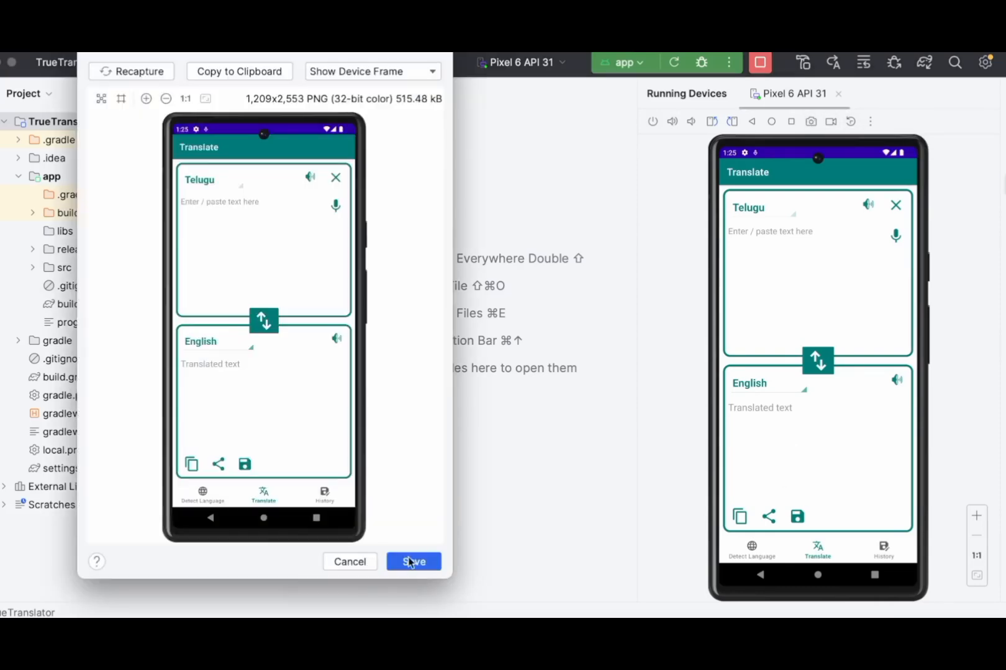
left_click(372, 71)
left_click(344, 92)
left_click(386, 70)
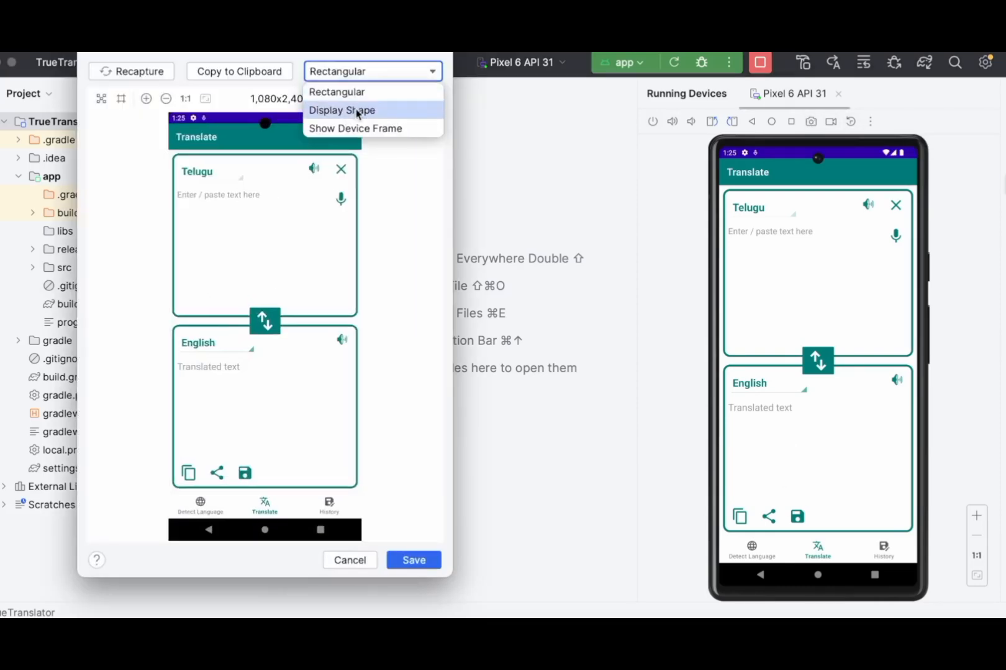
left_click(346, 108)
left_click(383, 71)
left_click(348, 127)
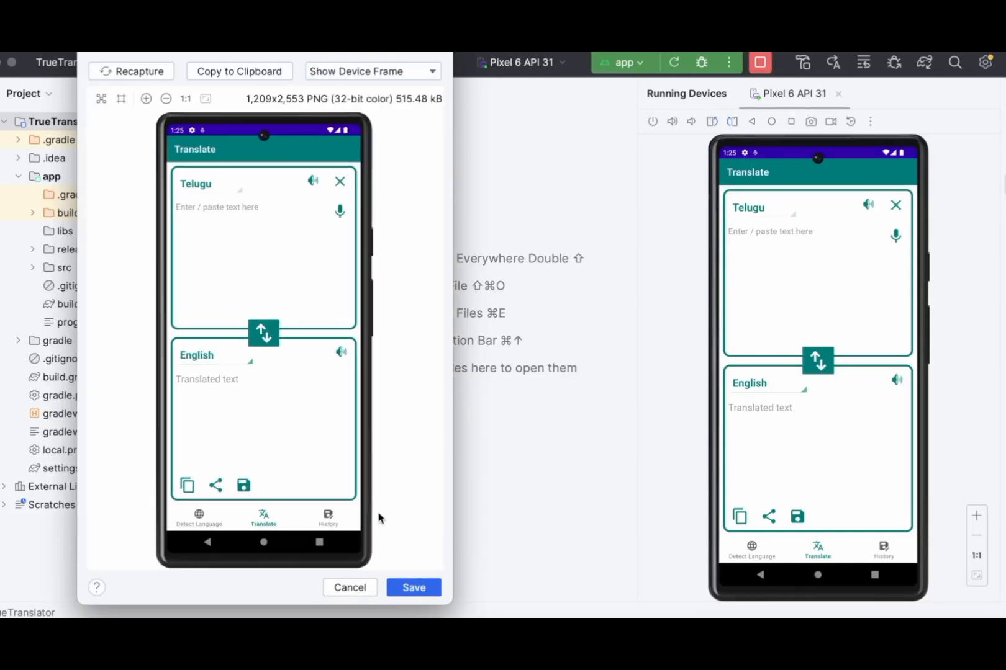
key("Escape")
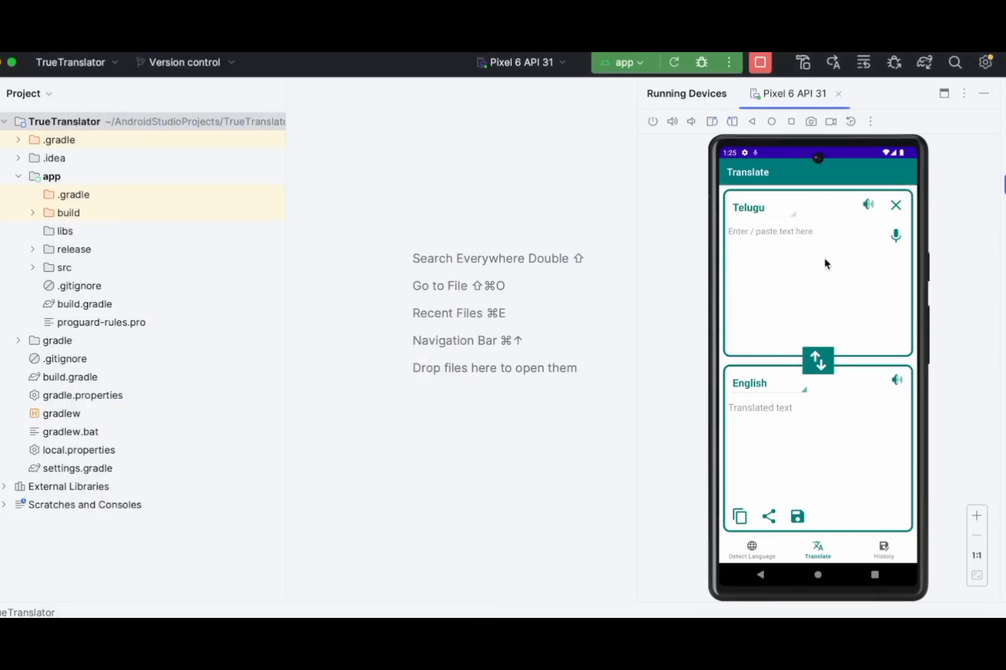
left_click(1, 63)
- Select the App screenshots and Privacy policy items, then follow the sites.google.com privacy policy link
left_click(251, 400)
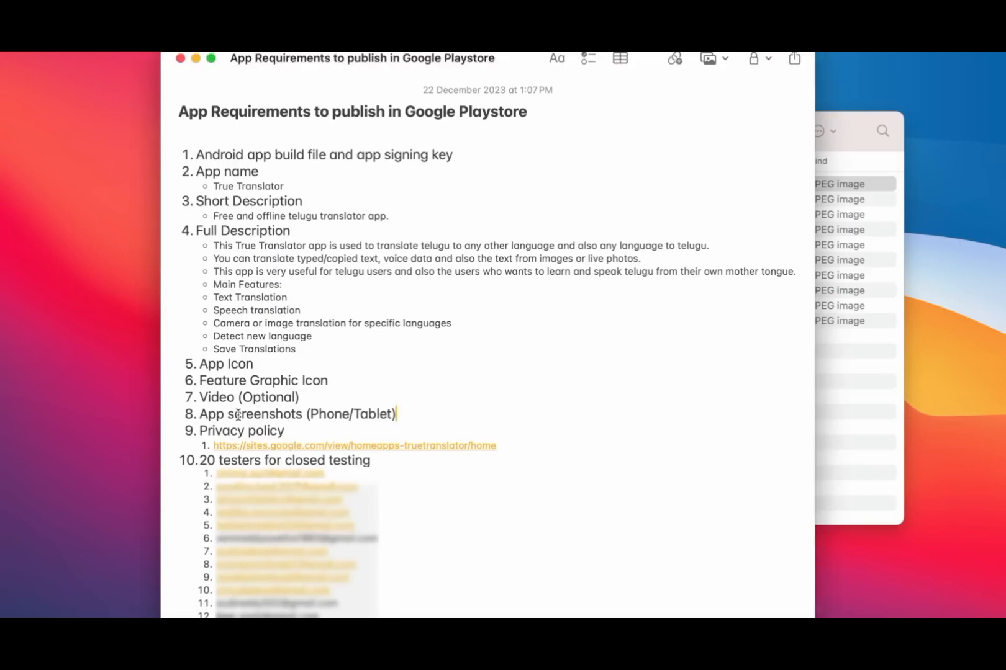
left_click_drag(206, 411, 418, 416)
left_click_drag(199, 431, 293, 431)
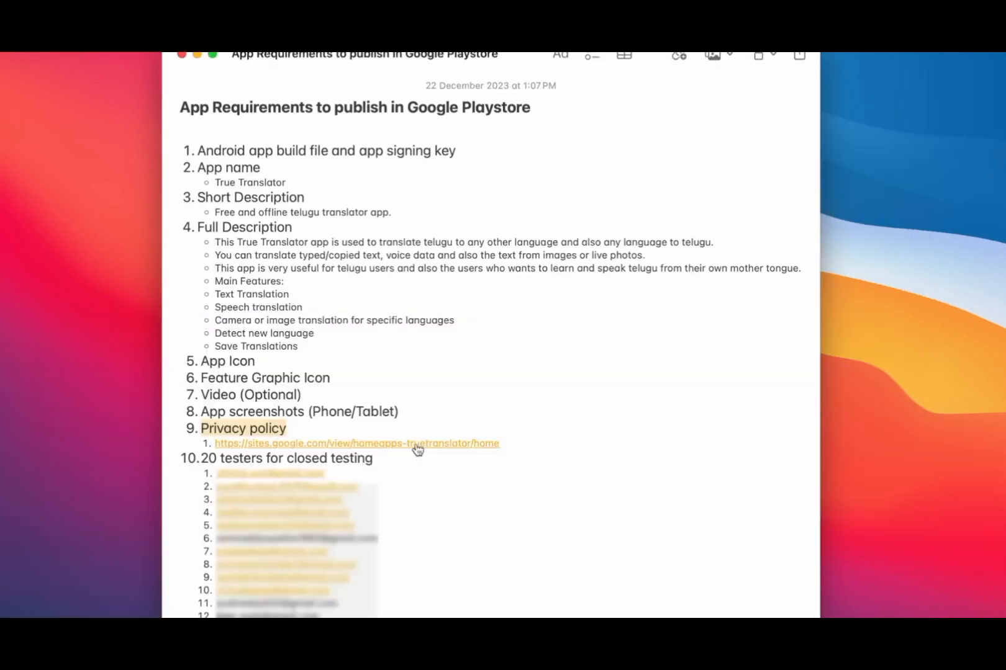
left_click(415, 445)
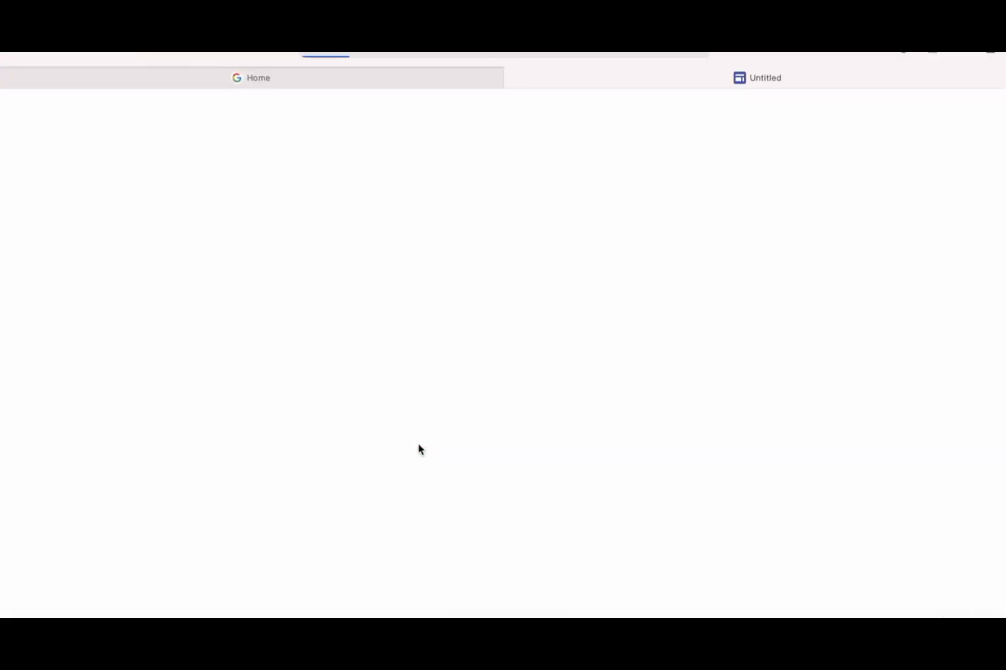
- Scroll through the True Translator Privacy Policy page, then minimise Safari
scroll(379, 456, "down", 6)
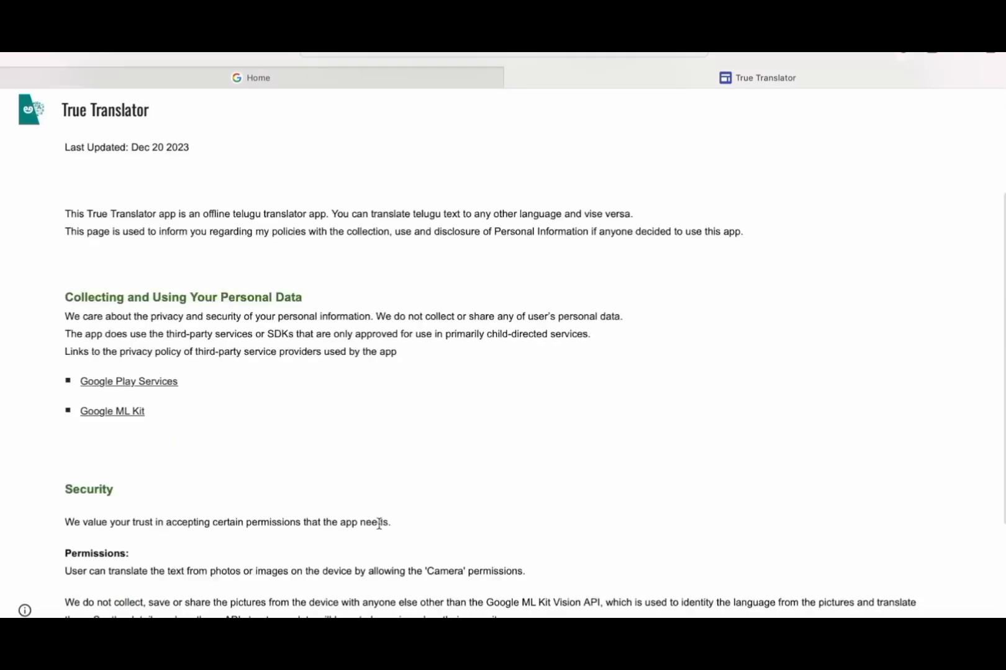
scroll(379, 527, "up", 6)
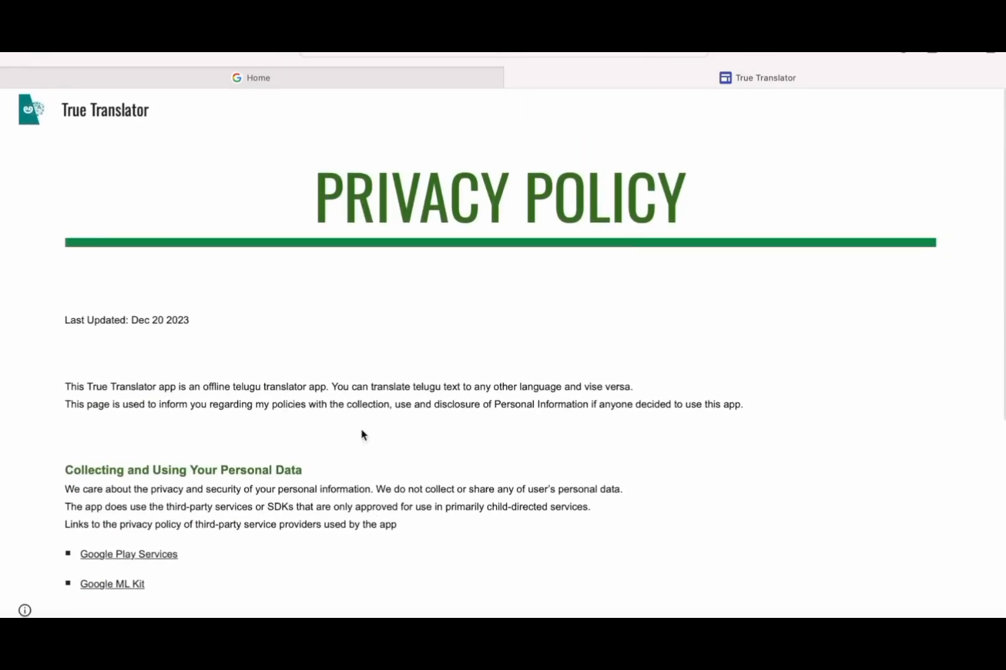
scroll(388, 381, "down", 6)
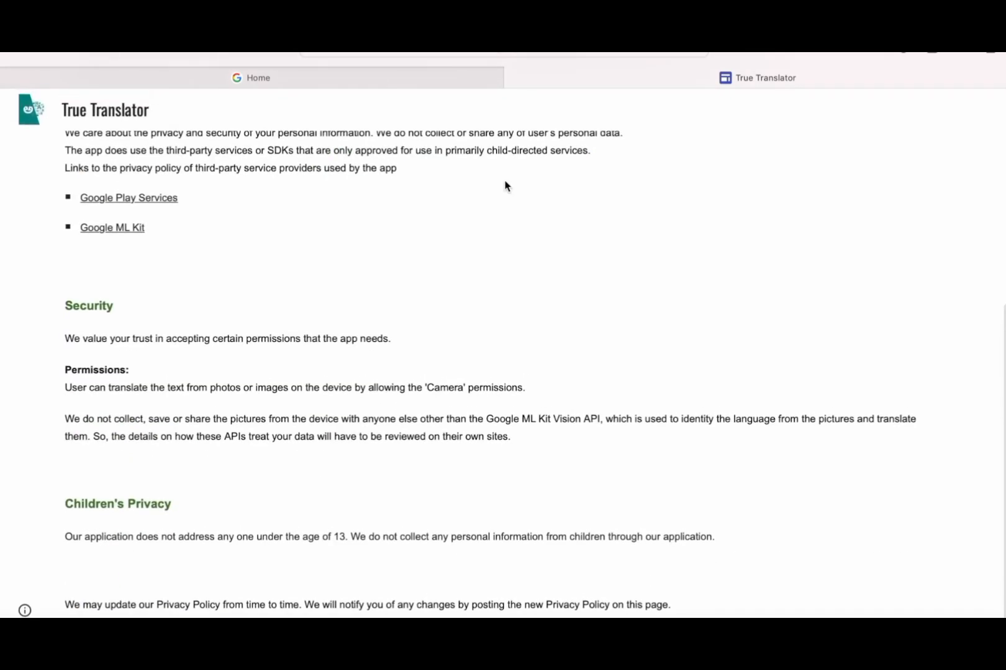
left_click(36, 52)
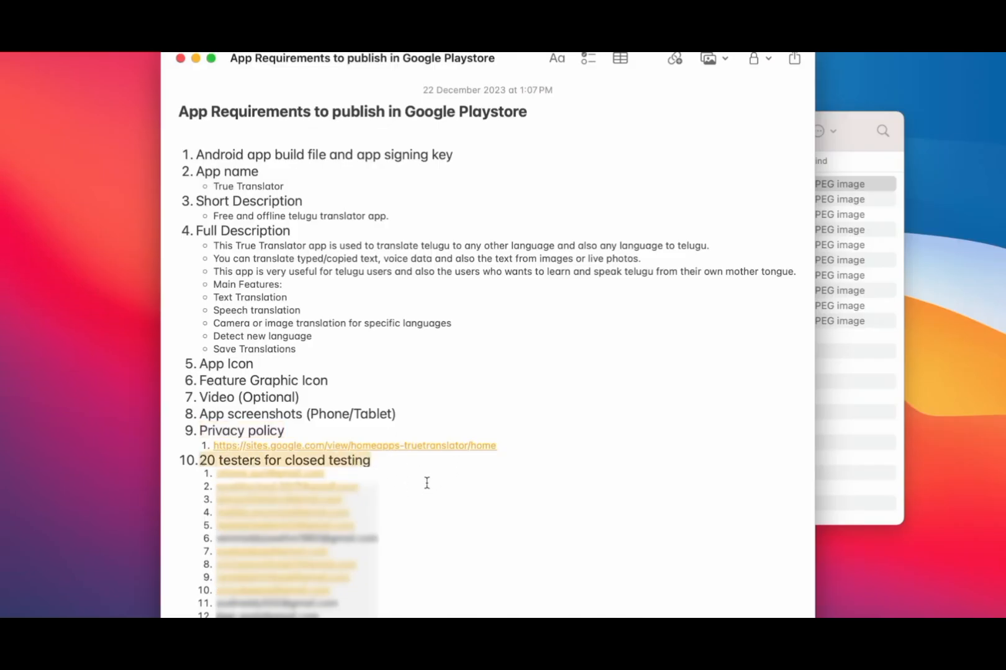
- Deselect the 20 testers for closed testing item in the note
left_click(547, 469)
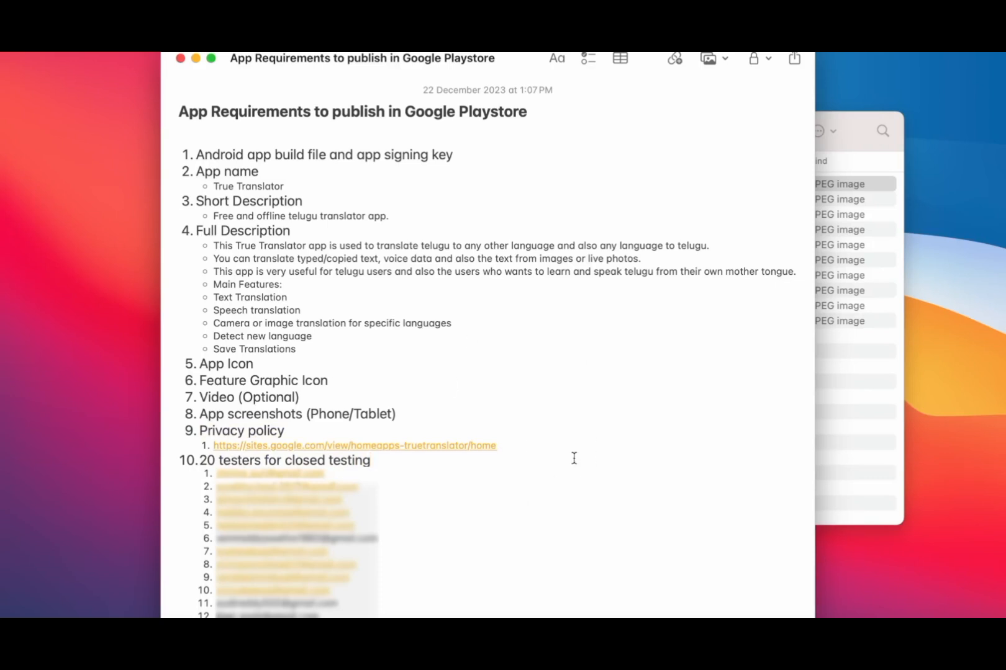
- Minimise the notes, go back from the screenshots folder to V1.0, and minimise Finder
left_click(196, 59)
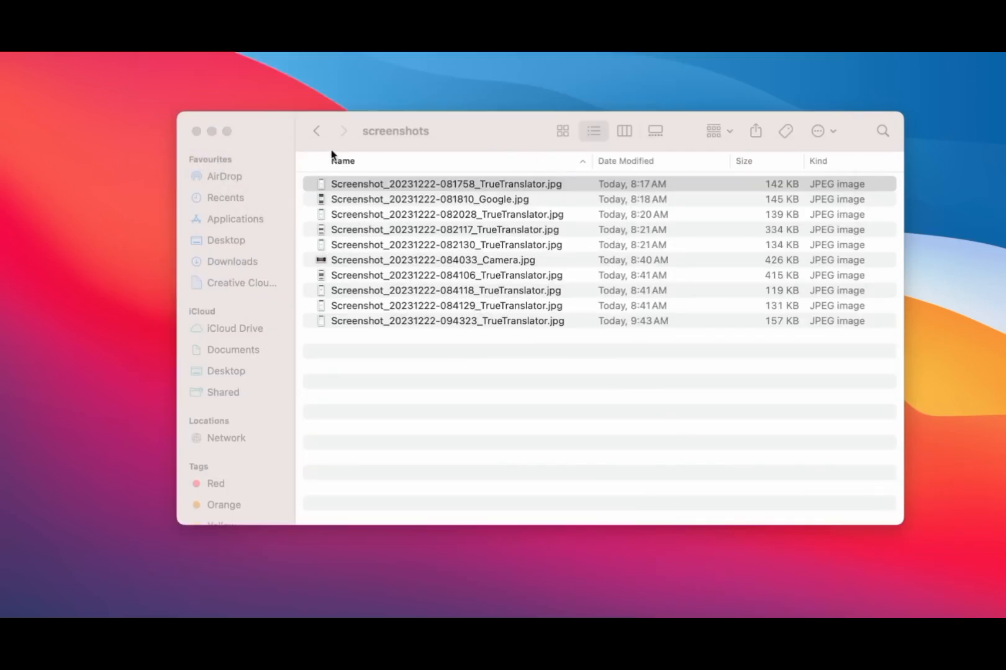
left_click(317, 131)
left_click(211, 131)
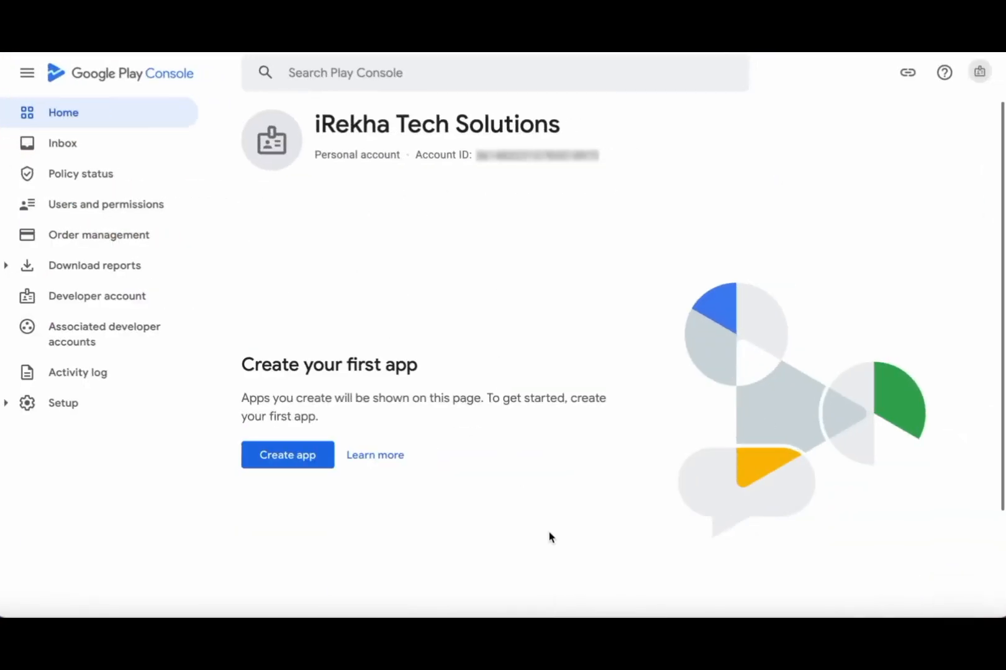
- Start a new app named 'True Translator', set as an App that is Free
left_click(291, 462)
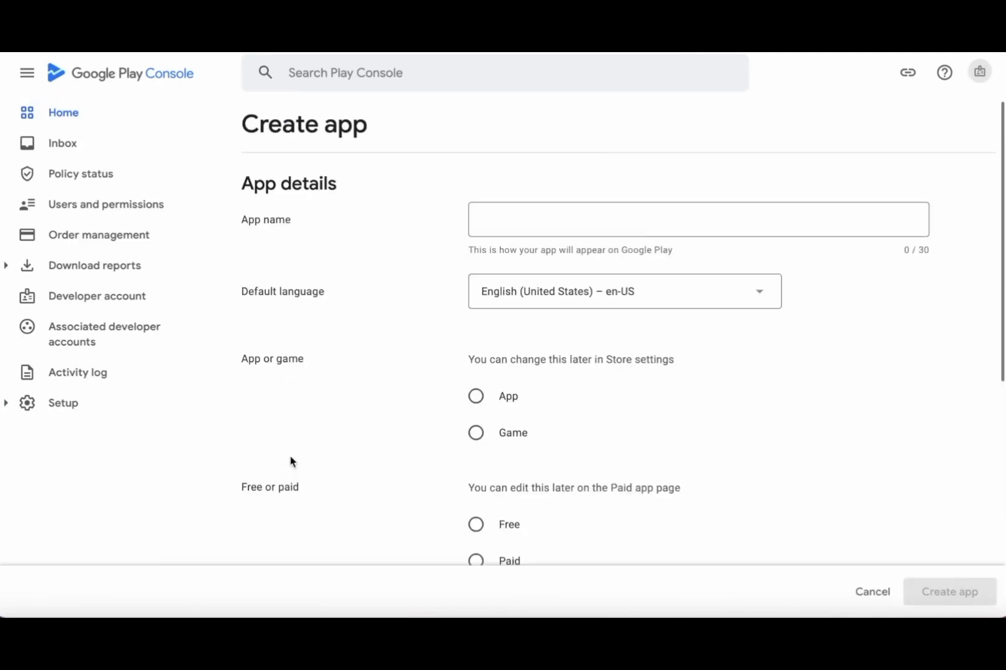
left_click(523, 224)
type("True Translator")
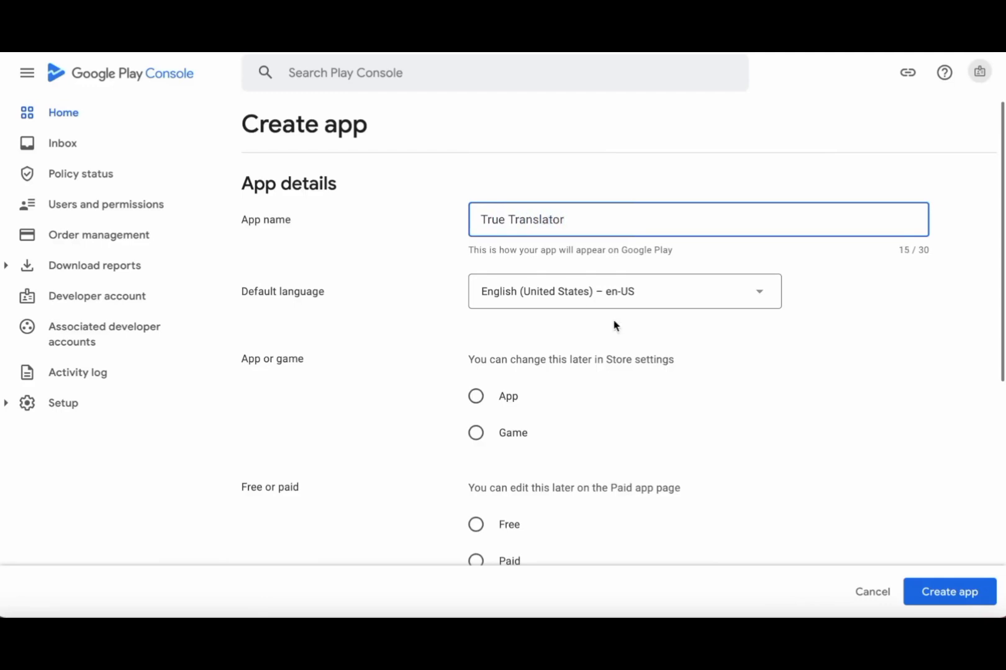
left_click(476, 396)
scroll(570, 433, "down", 4)
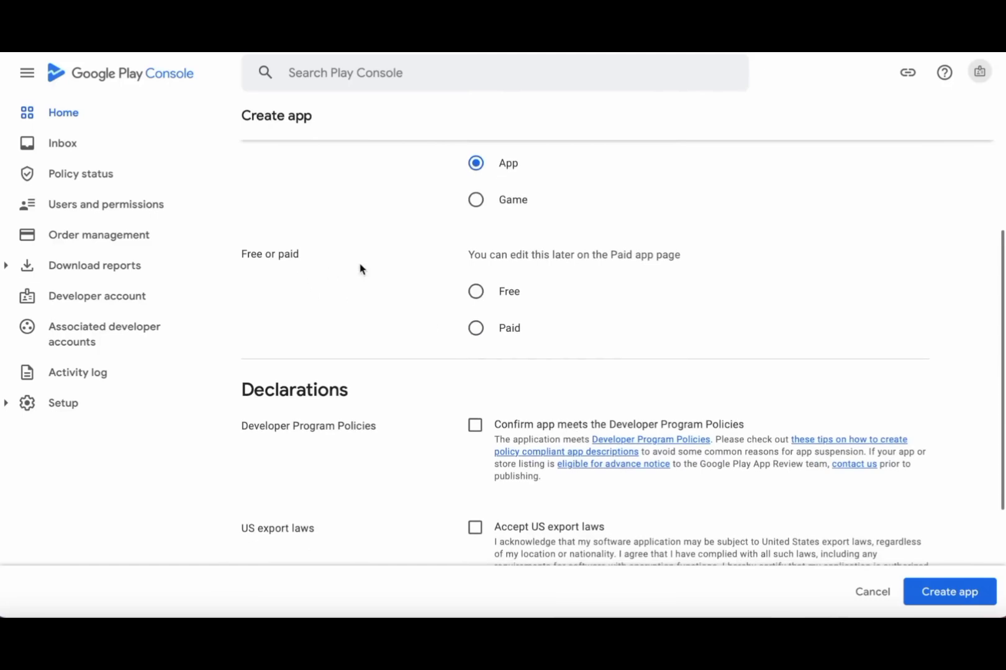
left_click(477, 295)
scroll(568, 314, "down", 2)
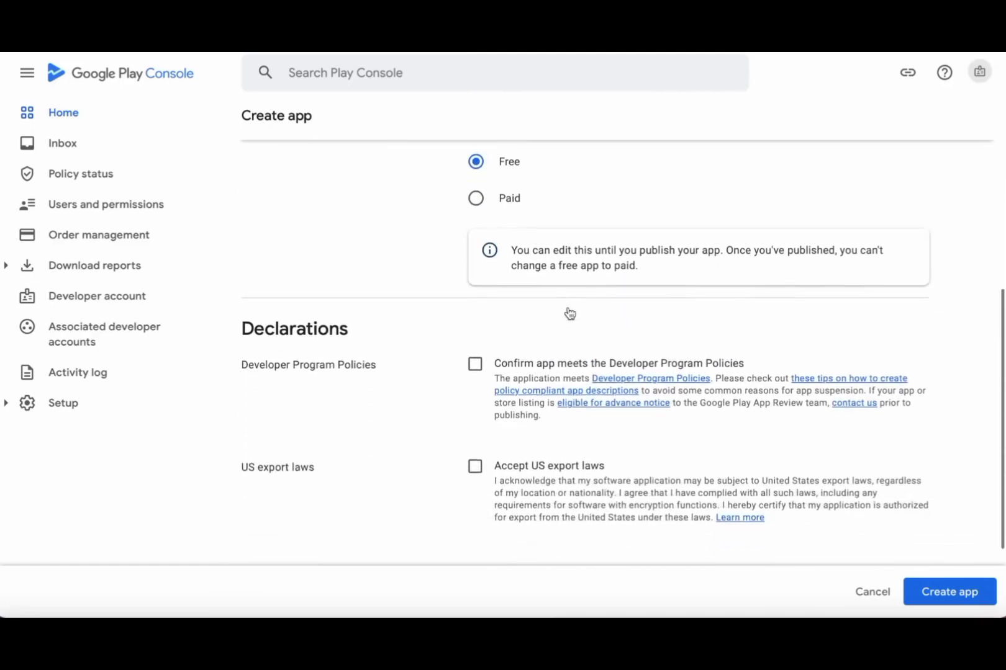
scroll(555, 304, "up", 1)
- Accept the Developer Program Policies and US export laws declarations, then create the app
left_click_drag(720, 285, 509, 286)
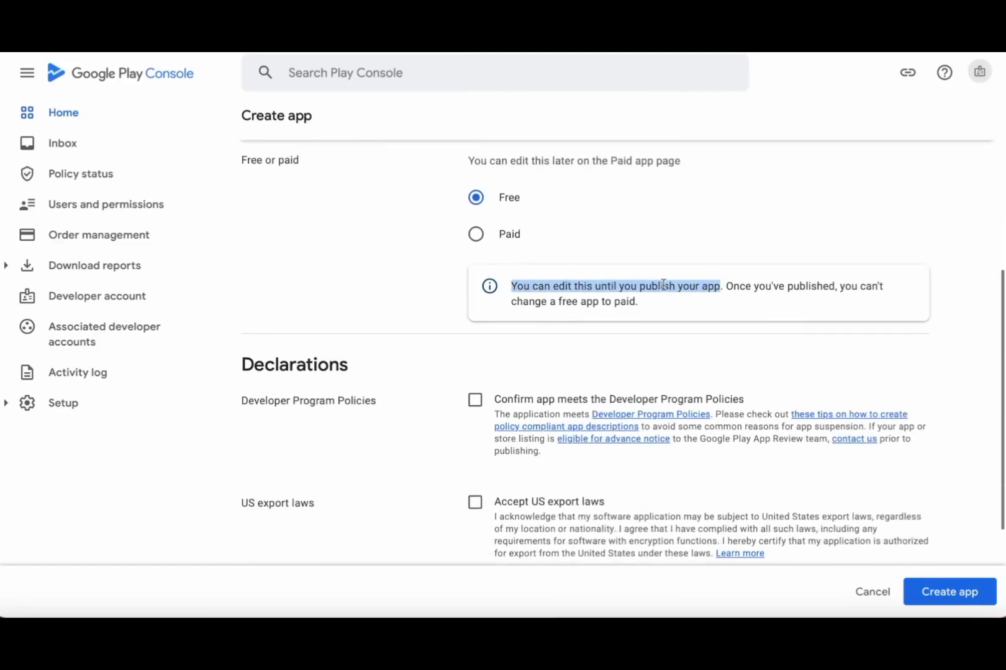
left_click(555, 338)
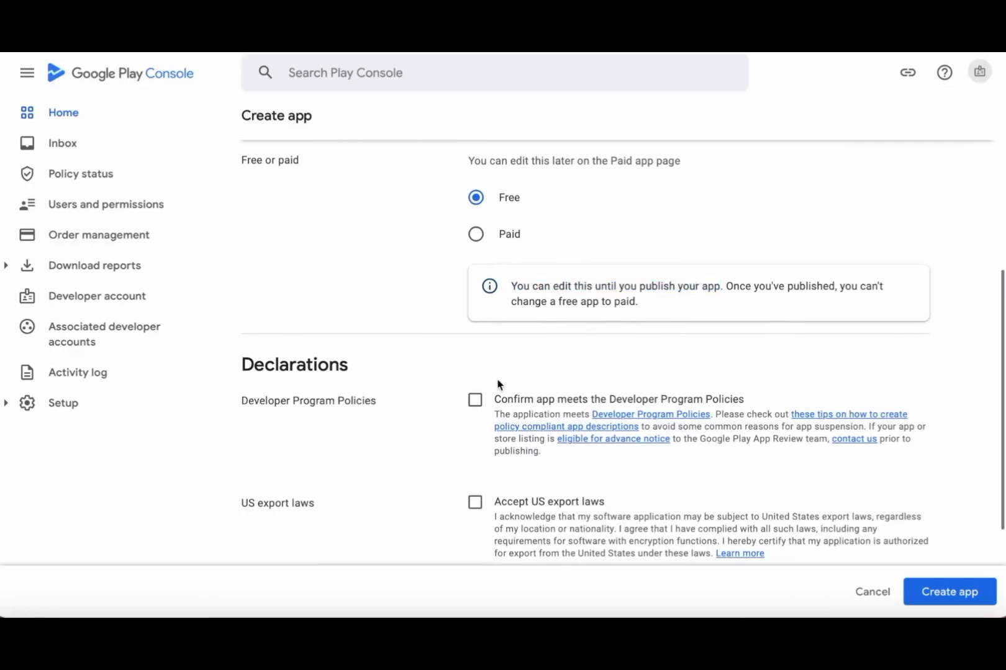
scroll(499, 387, "down", 2)
left_click(476, 317)
left_click(475, 376)
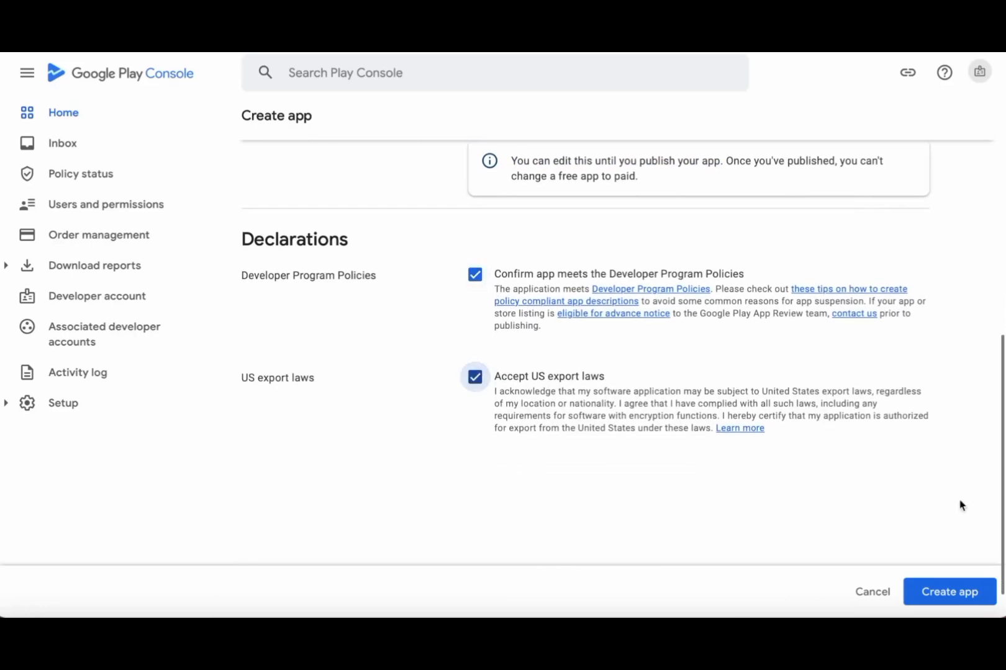
left_click(957, 594)
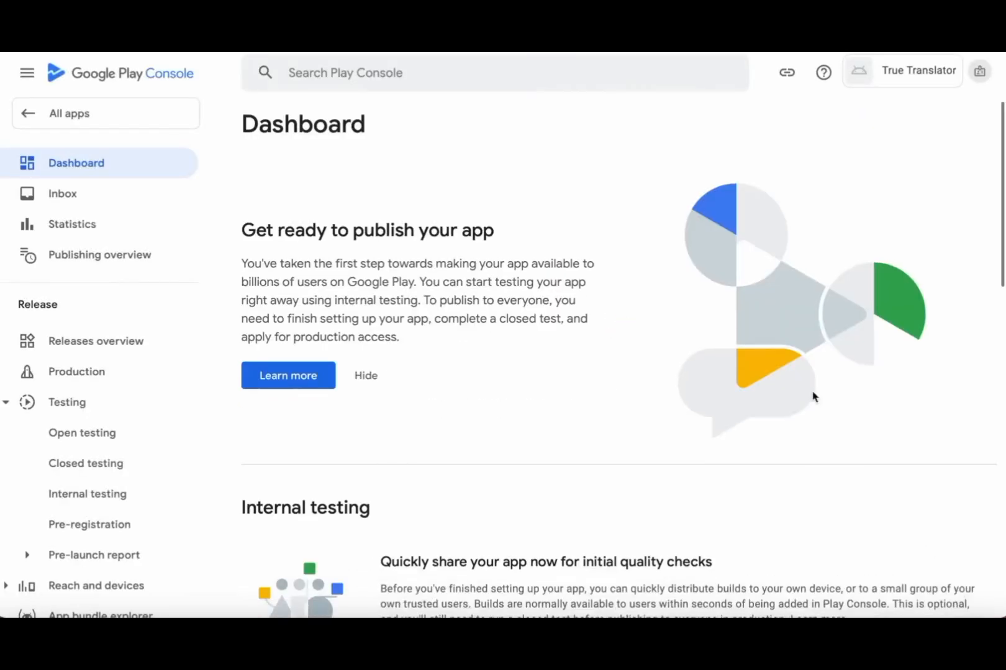
- Scroll the True Translator Dashboard, expanding and collapsing the internal testing tasks
scroll(674, 466, "down", 5)
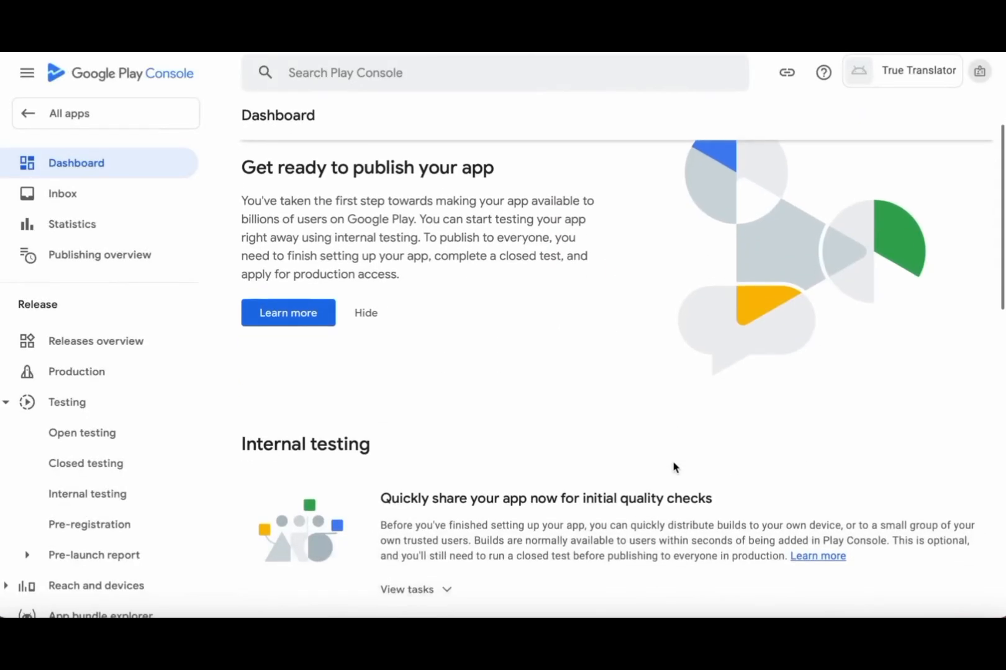
scroll(674, 467, "down", 1)
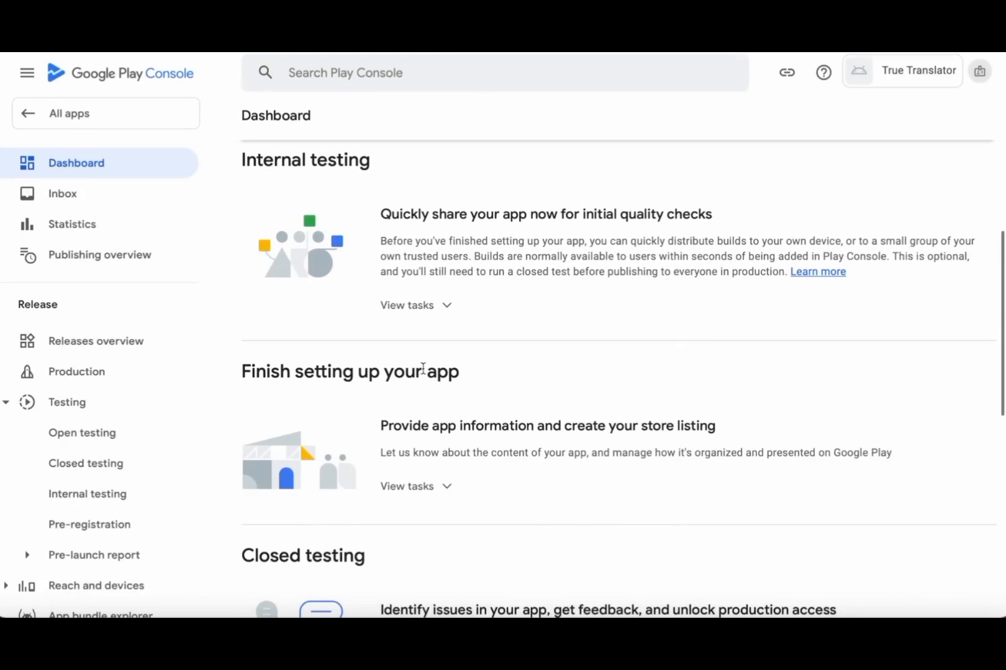
scroll(441, 368, "down", 5)
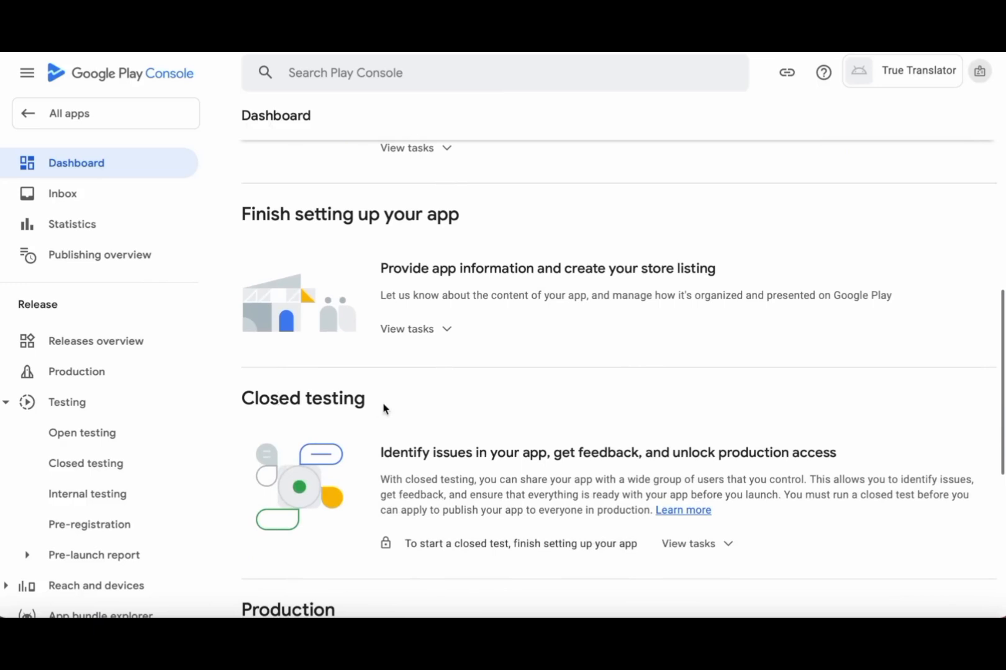
scroll(385, 409, "down", 3)
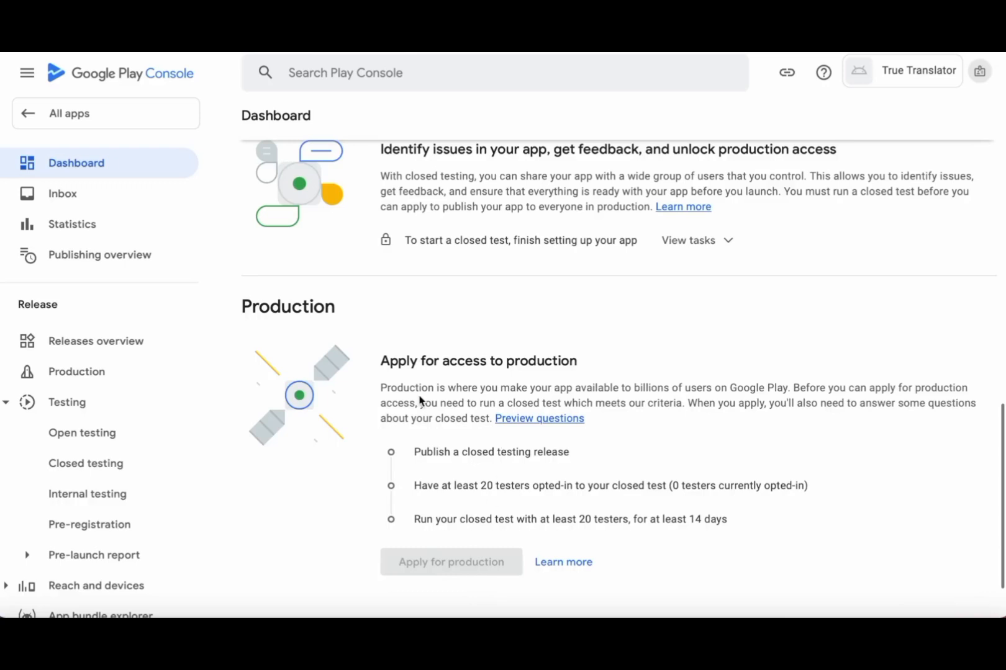
scroll(419, 400, "up", 9)
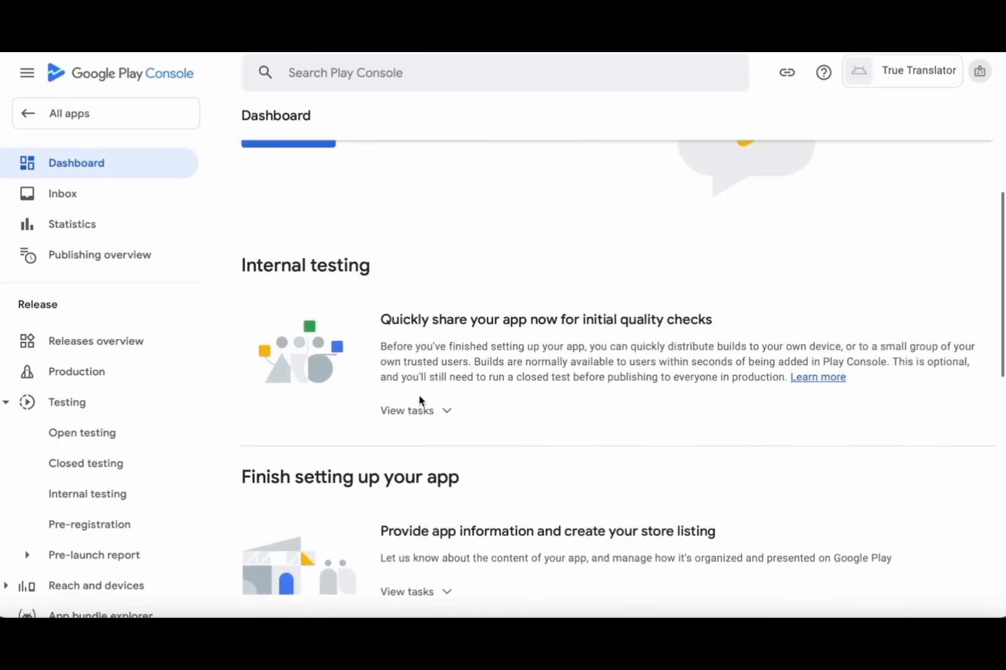
scroll(419, 400, "up", 1)
scroll(420, 400, "down", 3)
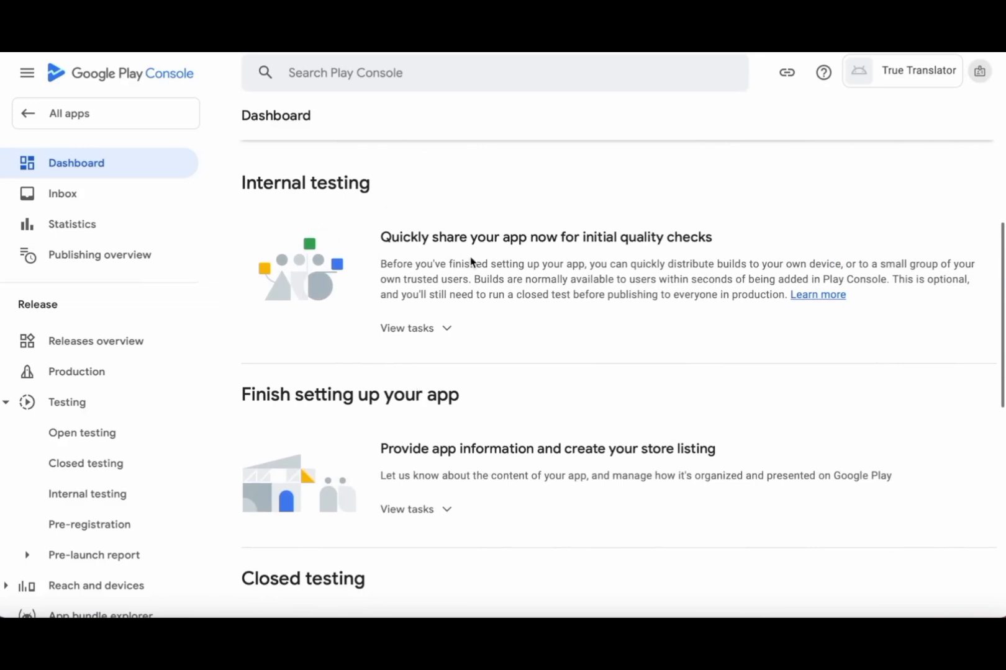
left_click(416, 339)
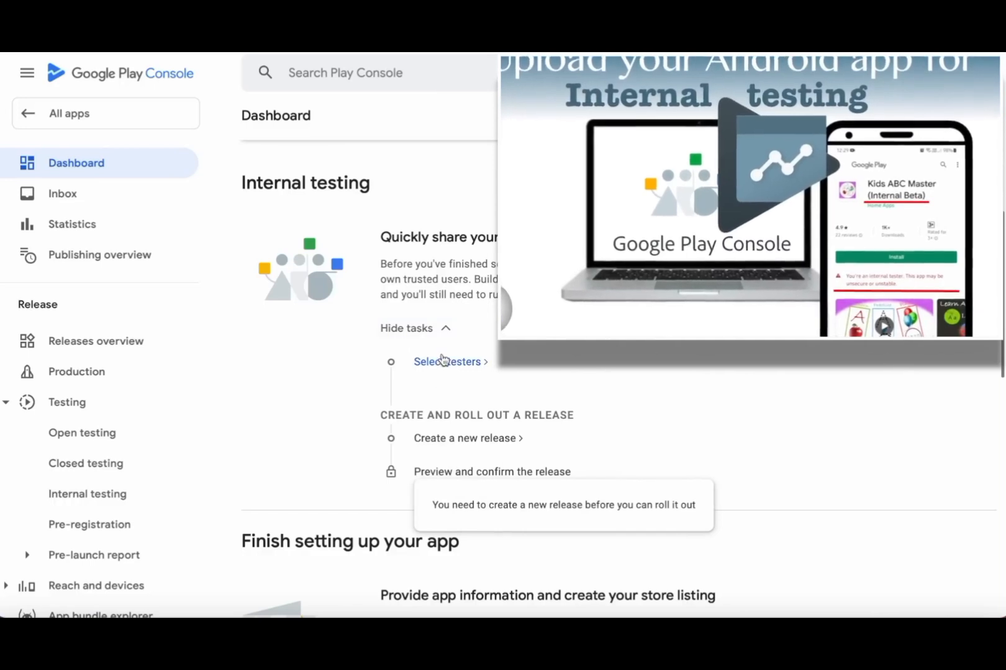
left_click(415, 335)
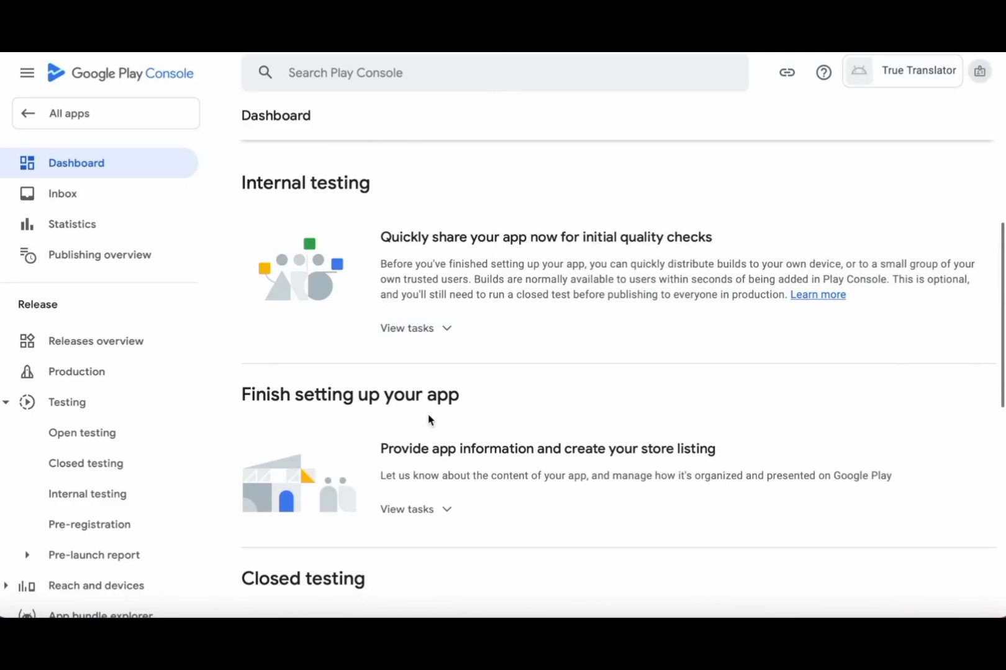
scroll(428, 420, "down", 3)
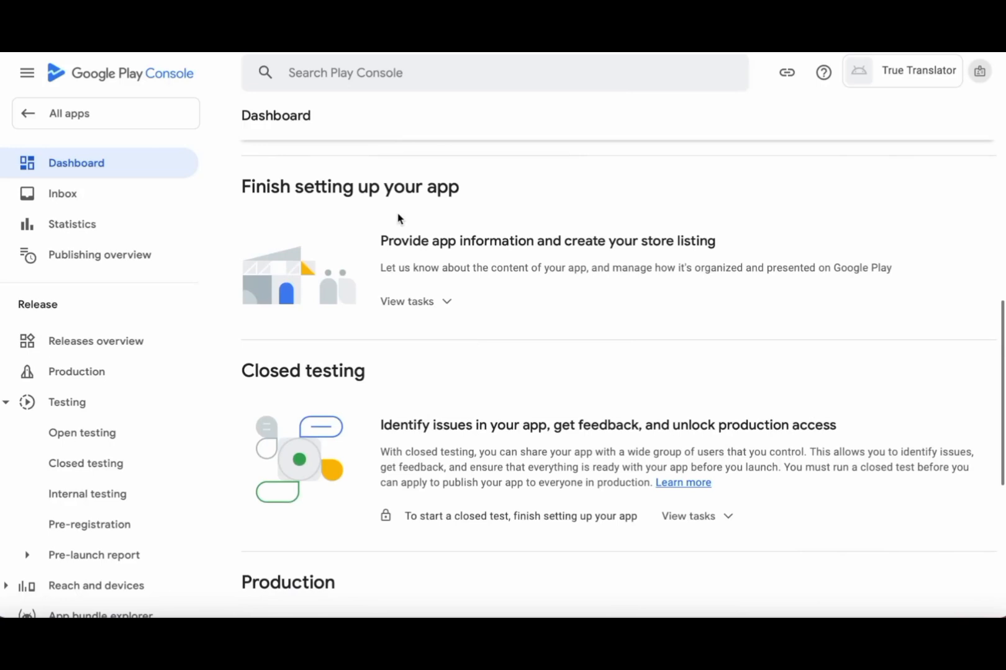
- Save the Google Sites page URL from the requirements note as the app's privacy policy URL
left_click(416, 309)
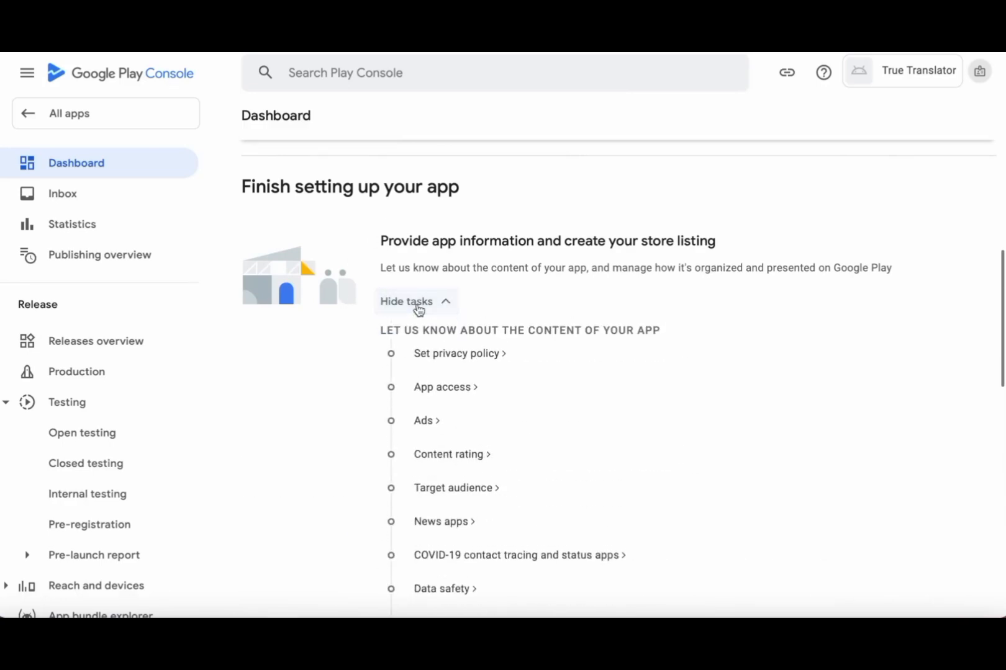
scroll(551, 437, "down", 1)
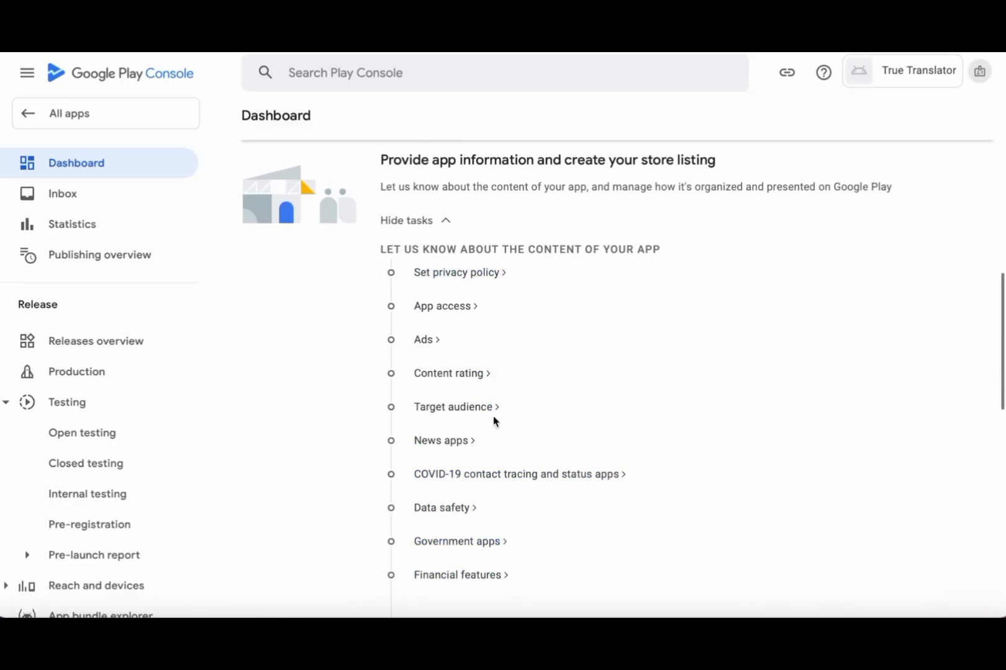
left_click(470, 273)
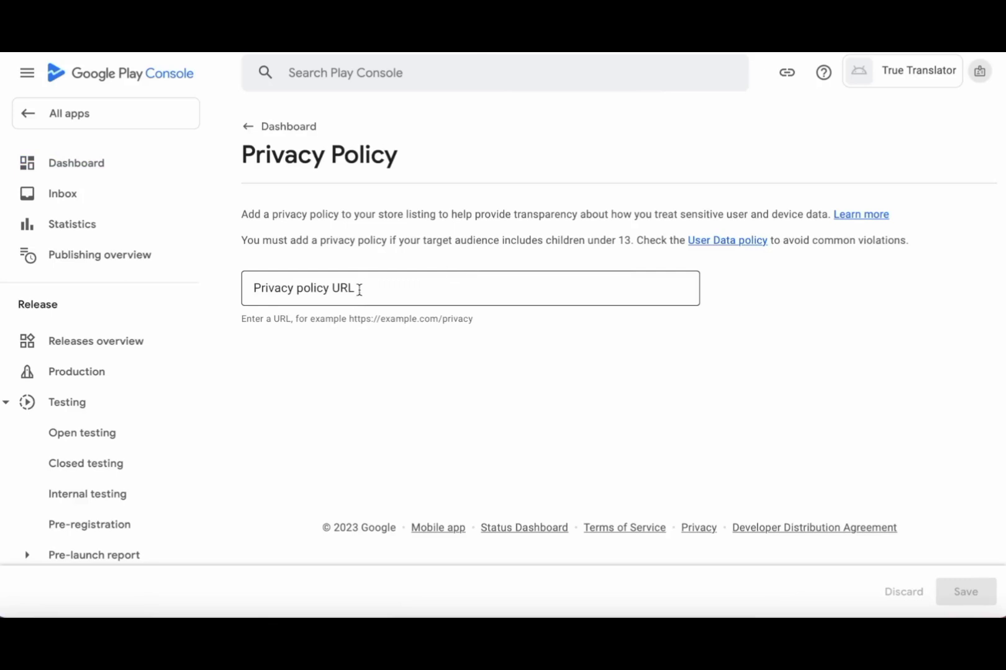
left_click(916, 614)
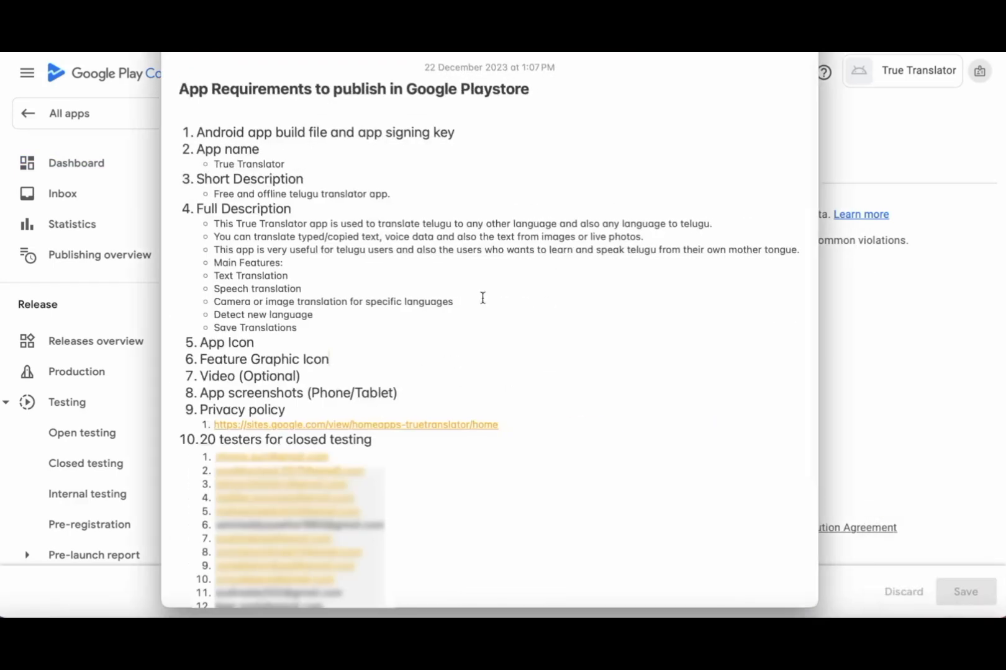
left_click_drag(507, 424, 216, 424)
key("super+c")
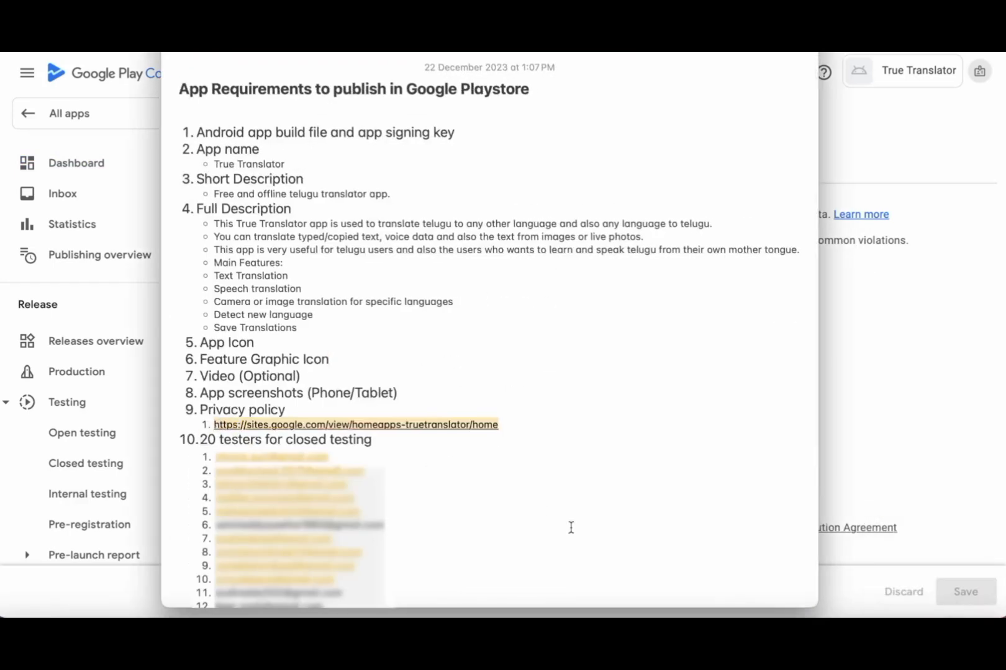
key("super+m")
left_click(261, 284)
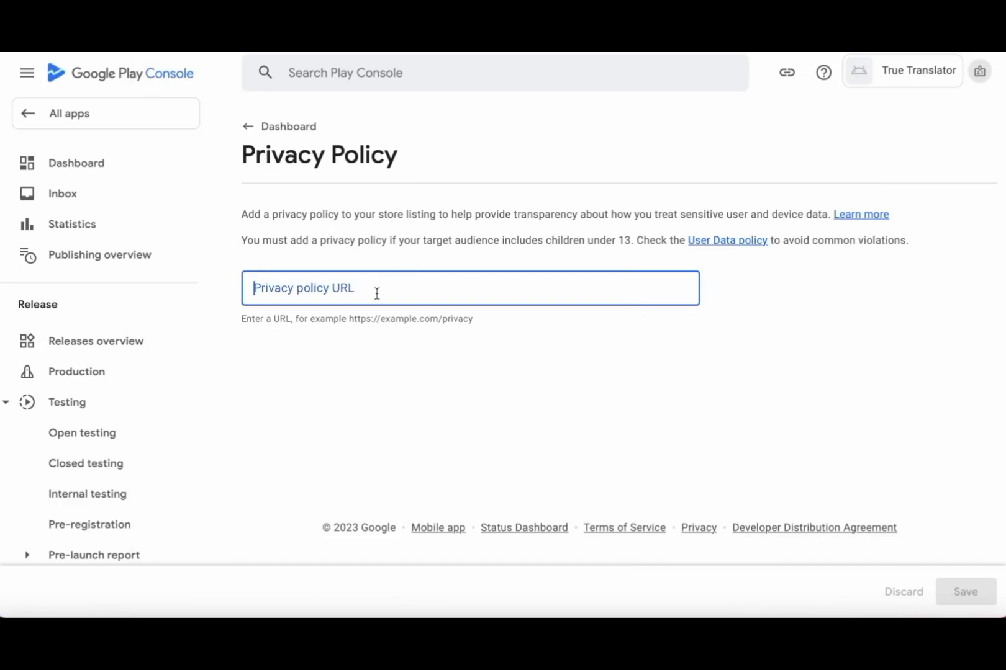
key("super+v")
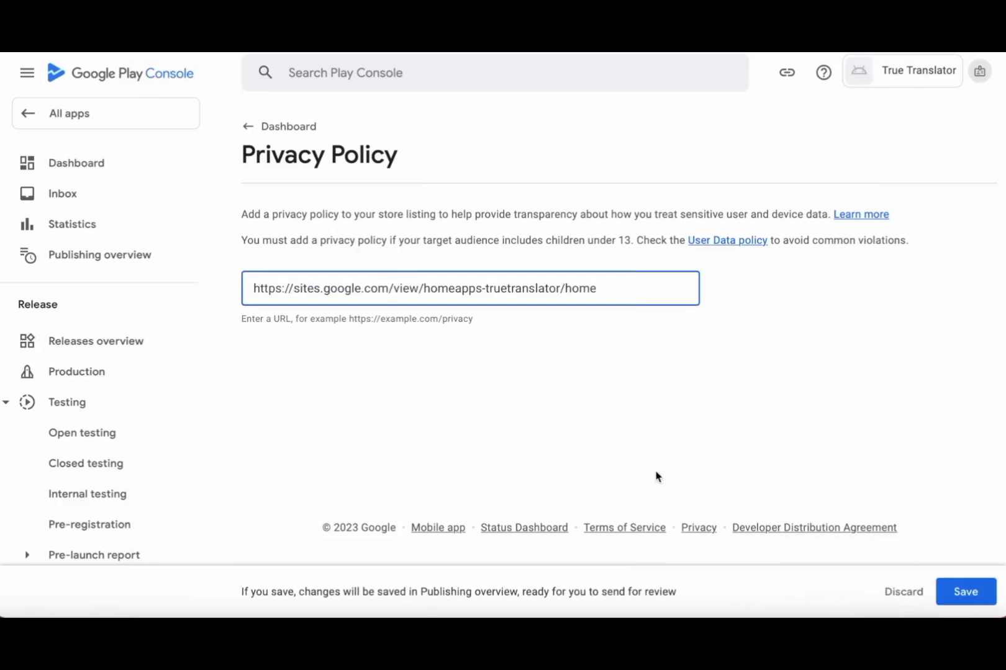
left_click(967, 593)
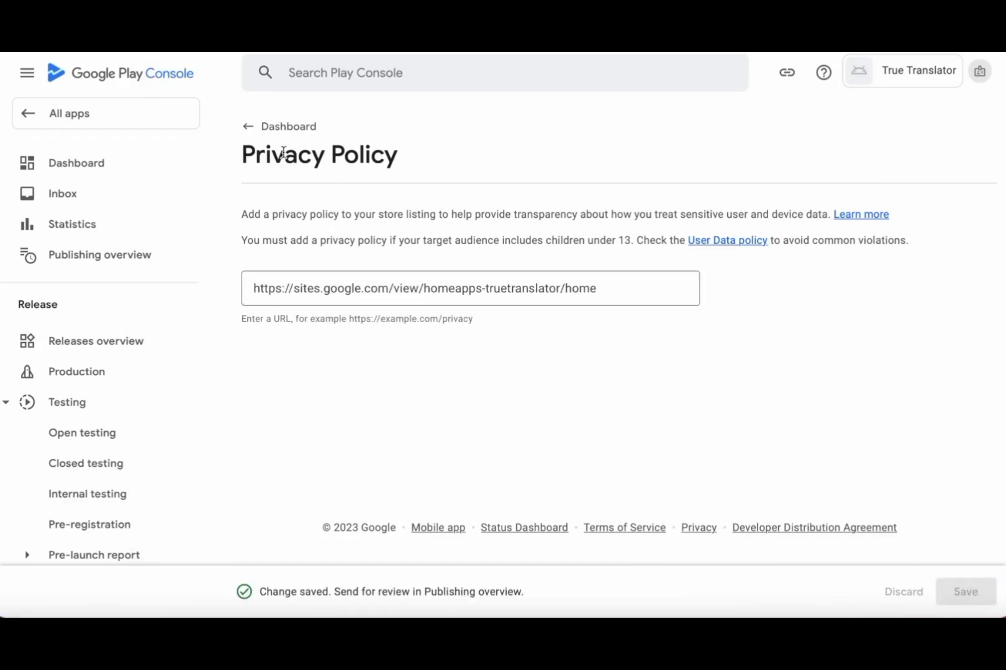
left_click(250, 127)
- Declare in App access that all functionality is available without restrictions and save it
scroll(593, 458, "down", 3)
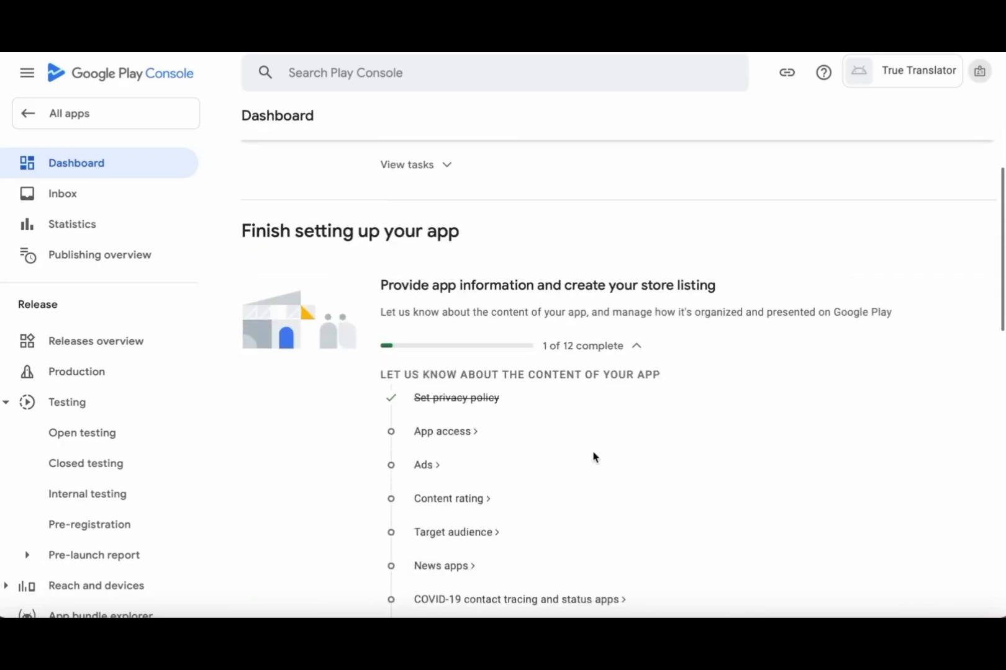
scroll(592, 457, "down", 1)
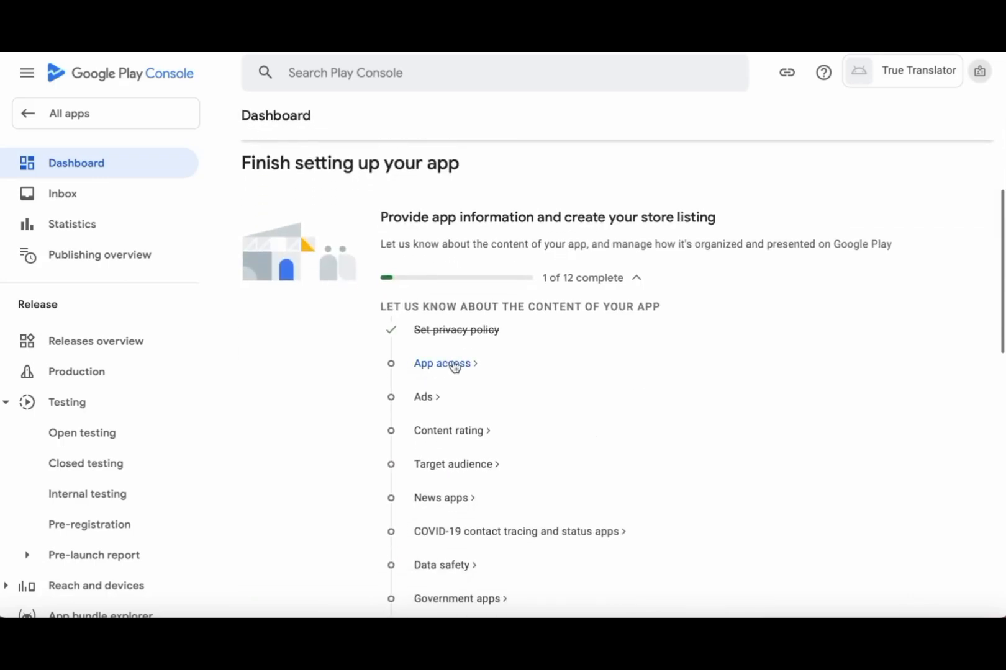
left_click(455, 367)
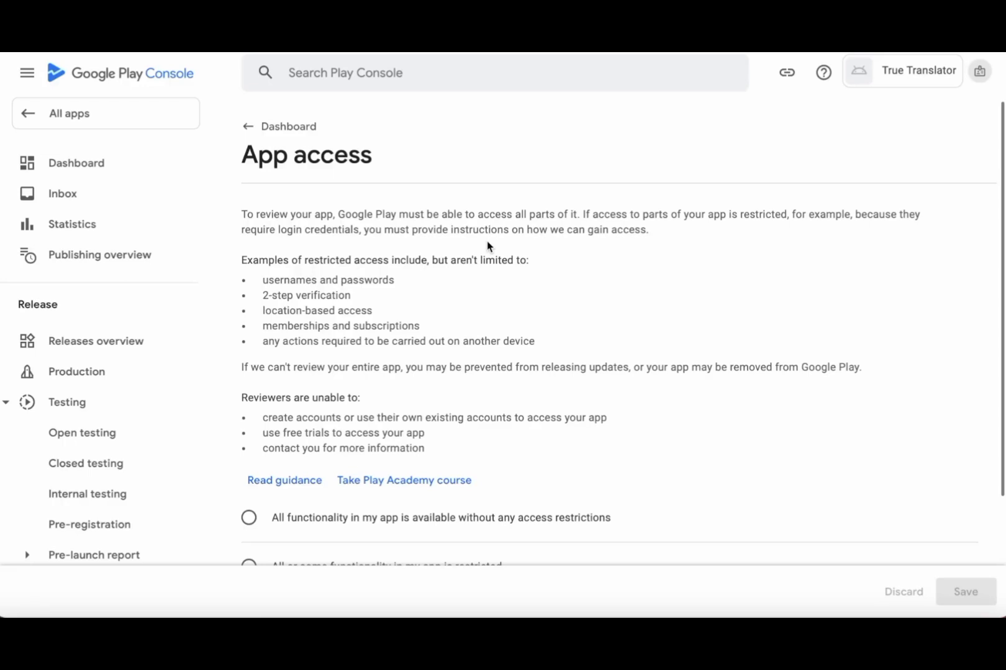
scroll(486, 241, "down", 3)
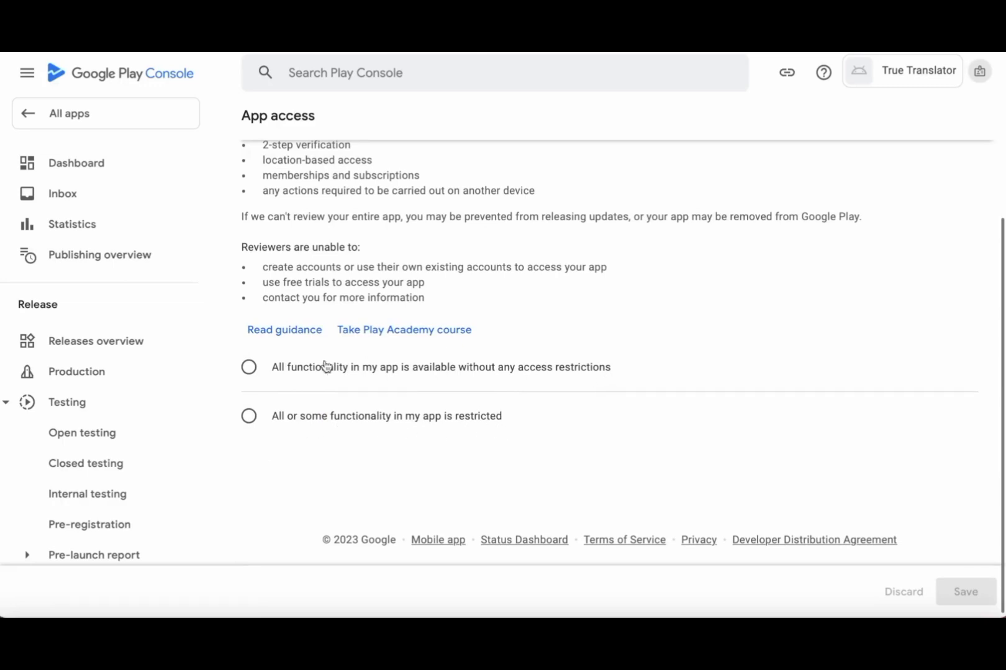
left_click(250, 369)
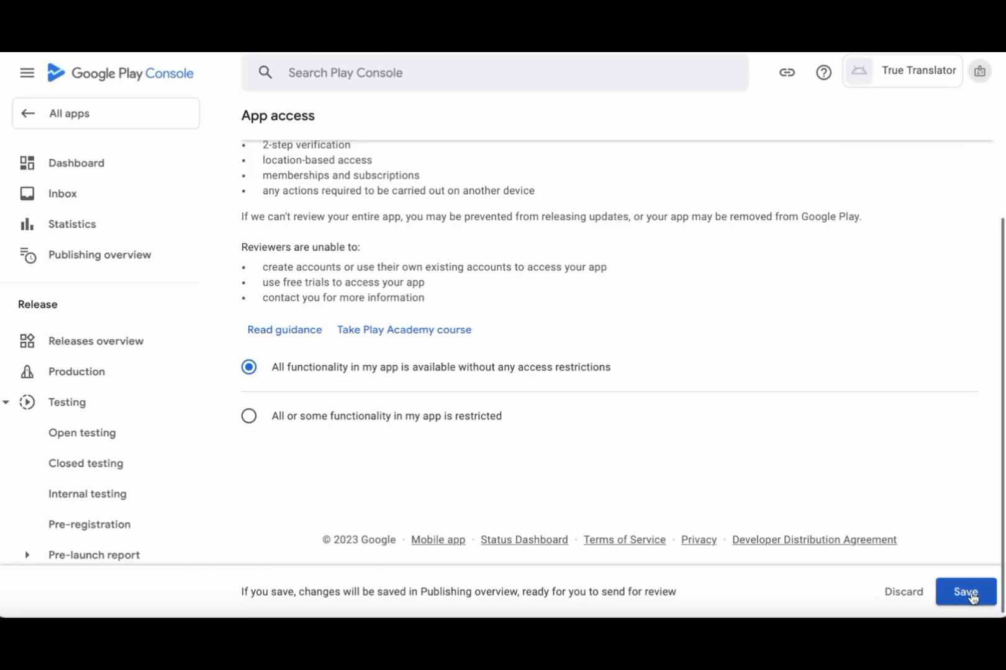
left_click(971, 595)
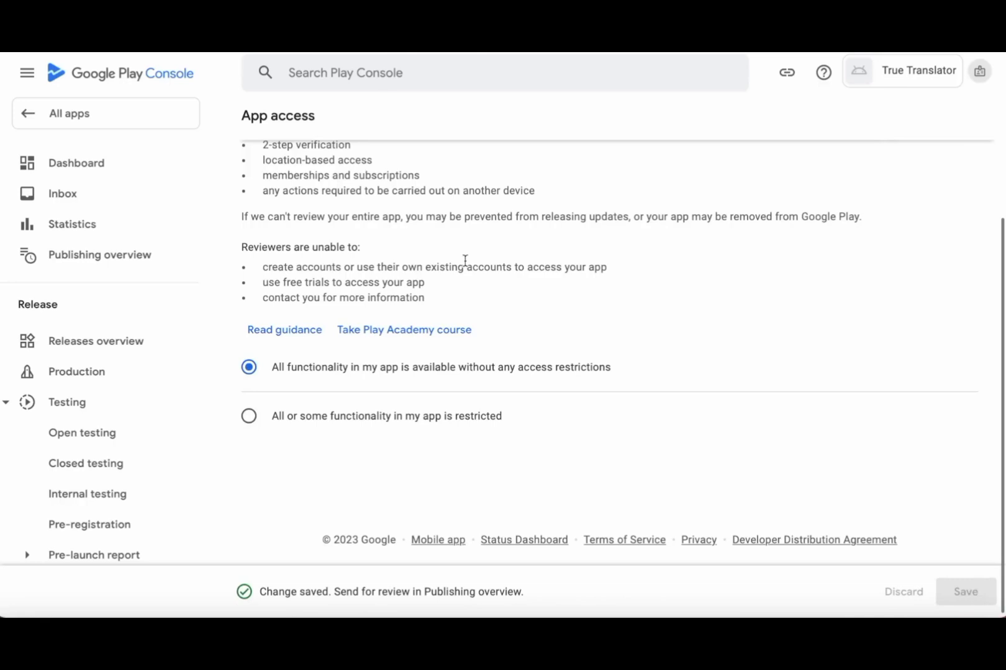
scroll(345, 244, "up", 2)
scroll(346, 244, "up", 1)
left_click(248, 126)
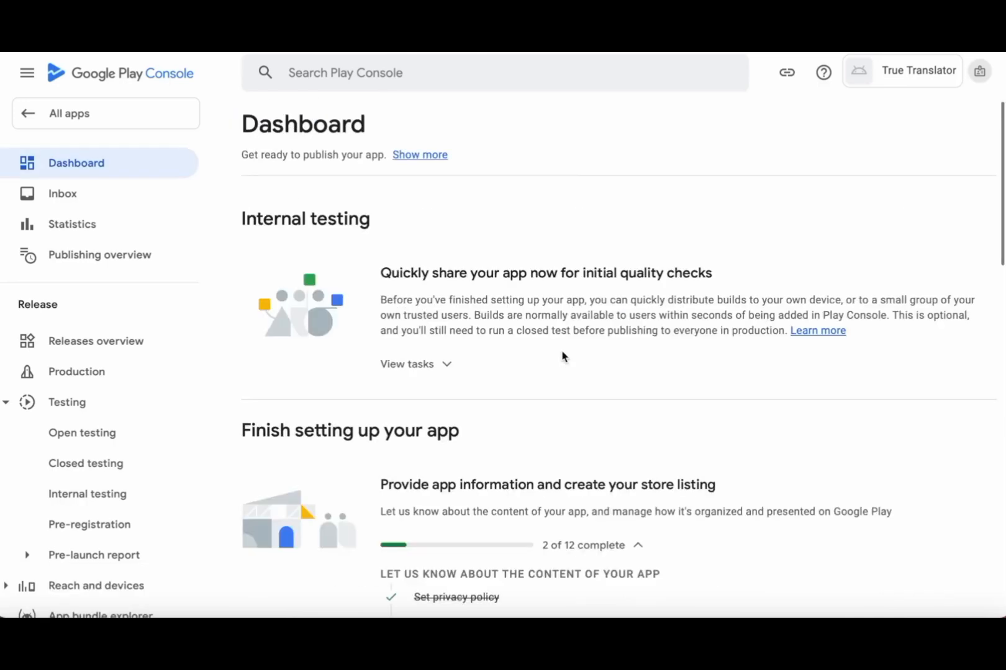
scroll(562, 355, "down", 4)
- Answer the Ads question with 'No, my app does not contain ads' and save
scroll(563, 356, "down", 1)
left_click(426, 374)
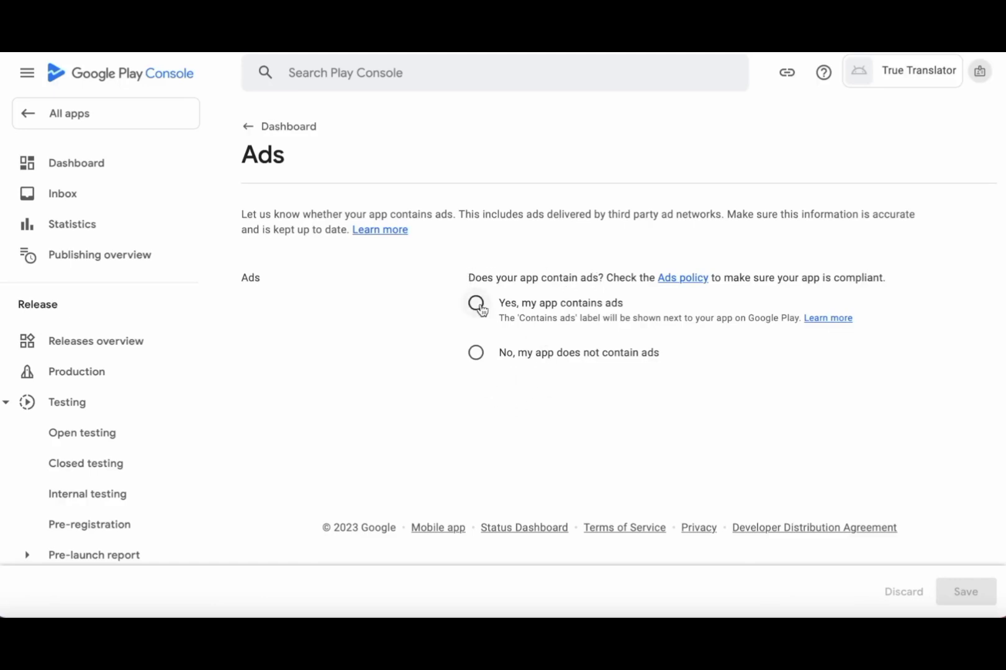
left_click(476, 304)
left_click(477, 359)
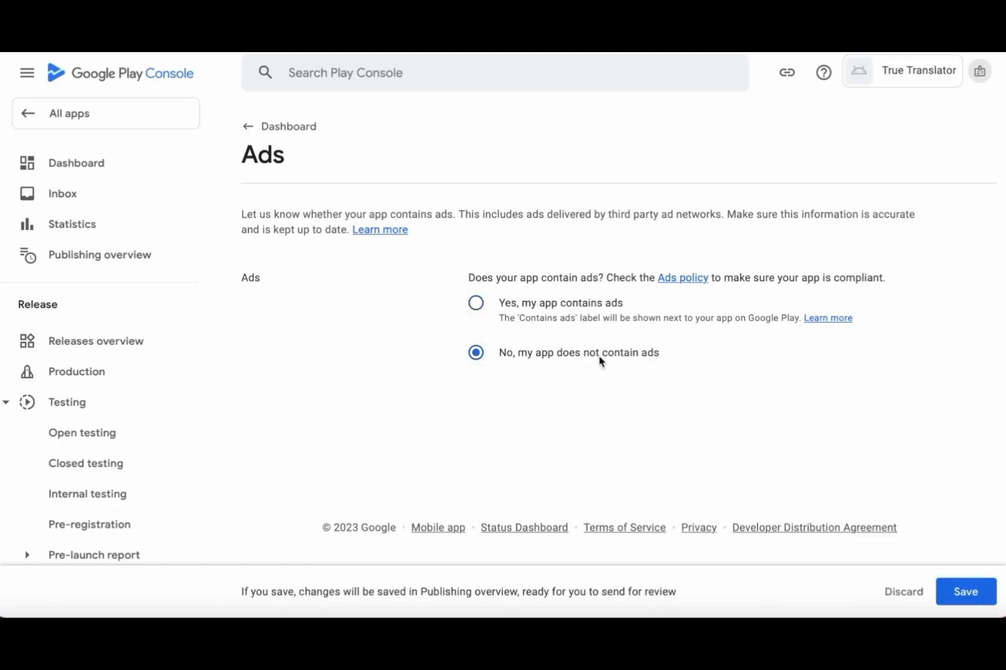
left_click(963, 590)
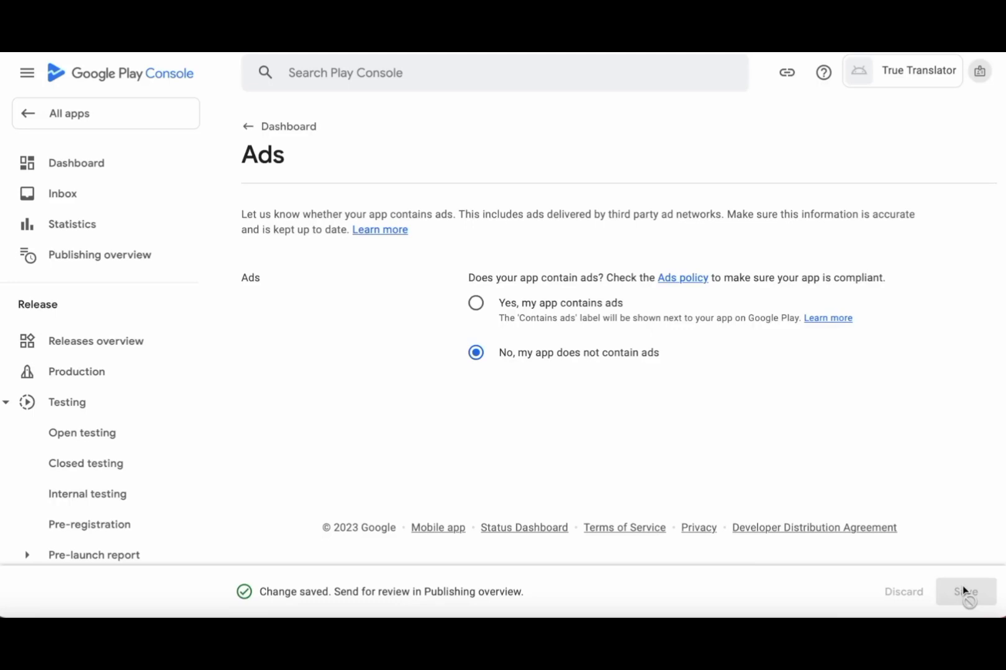
left_click(264, 126)
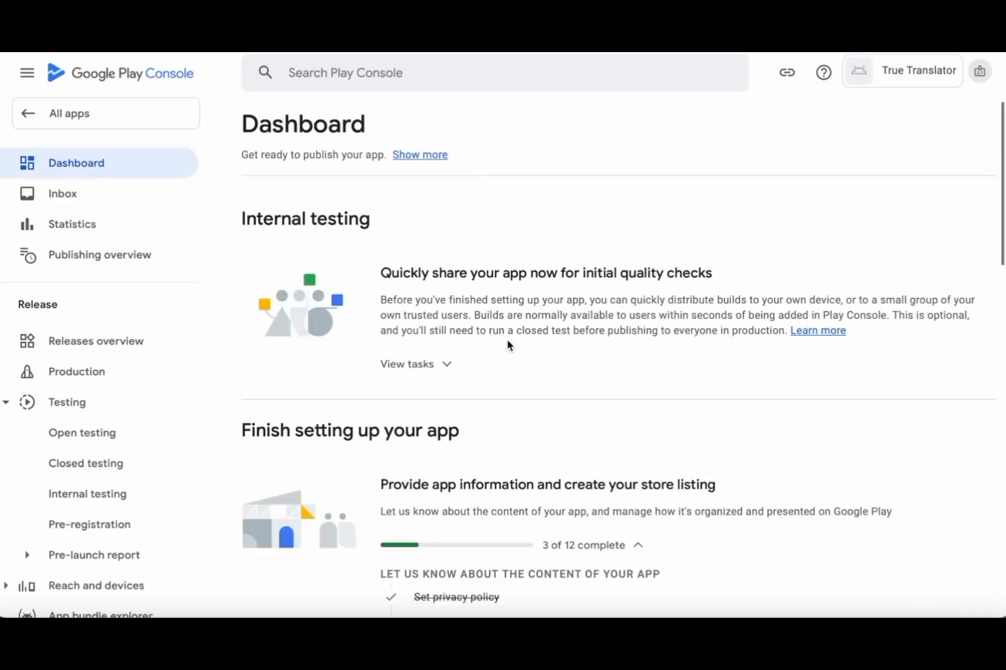
scroll(507, 344, "down", 6)
- Enter the contact e-mail address and choose All Other App Types as the content rating category
left_click(440, 223)
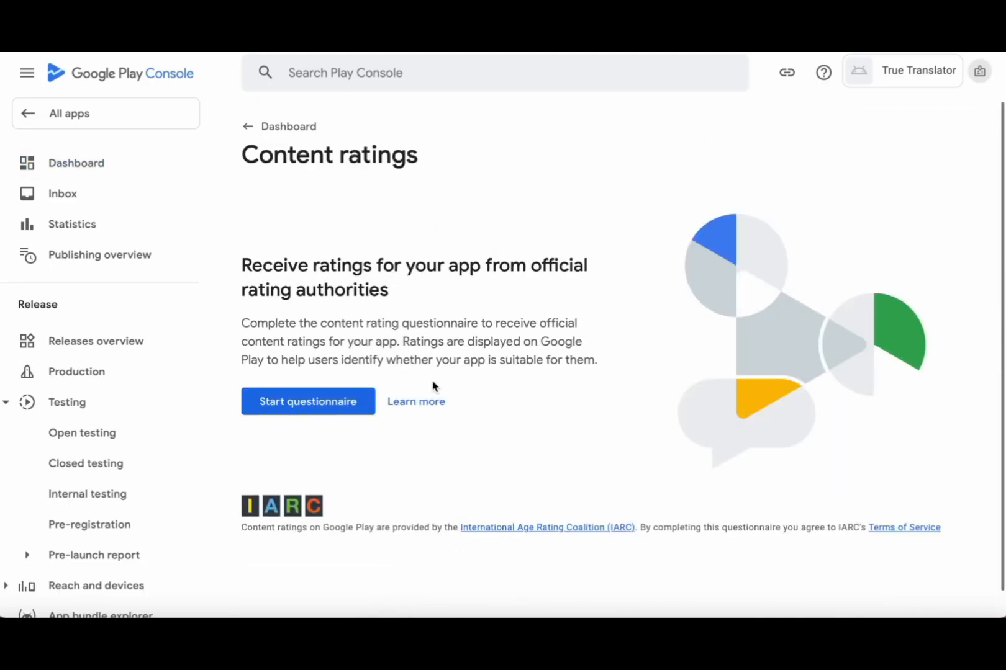
left_click(288, 380)
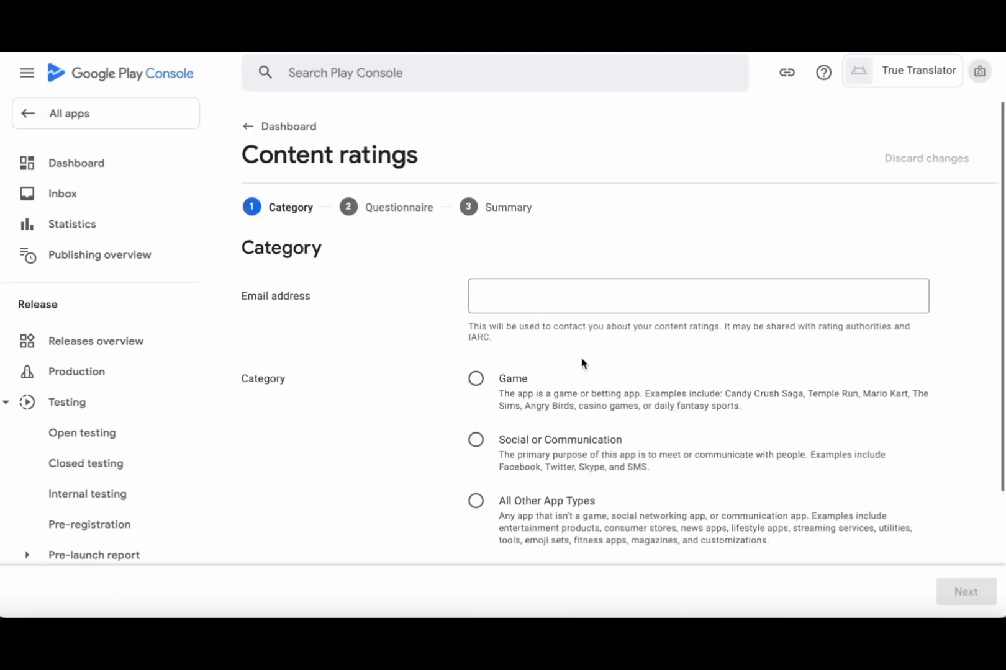
left_click(615, 293)
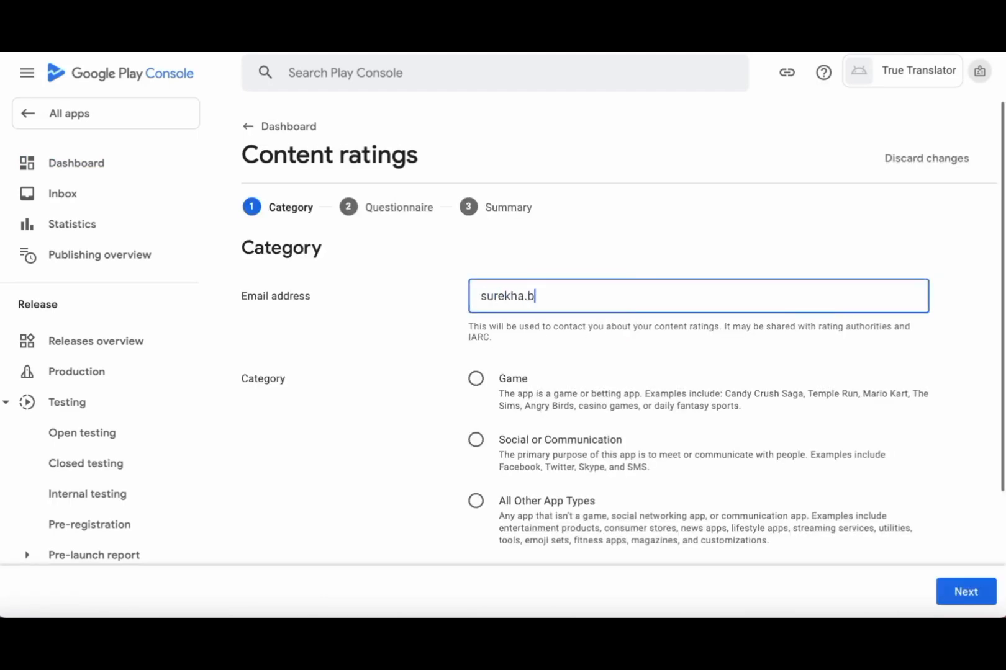
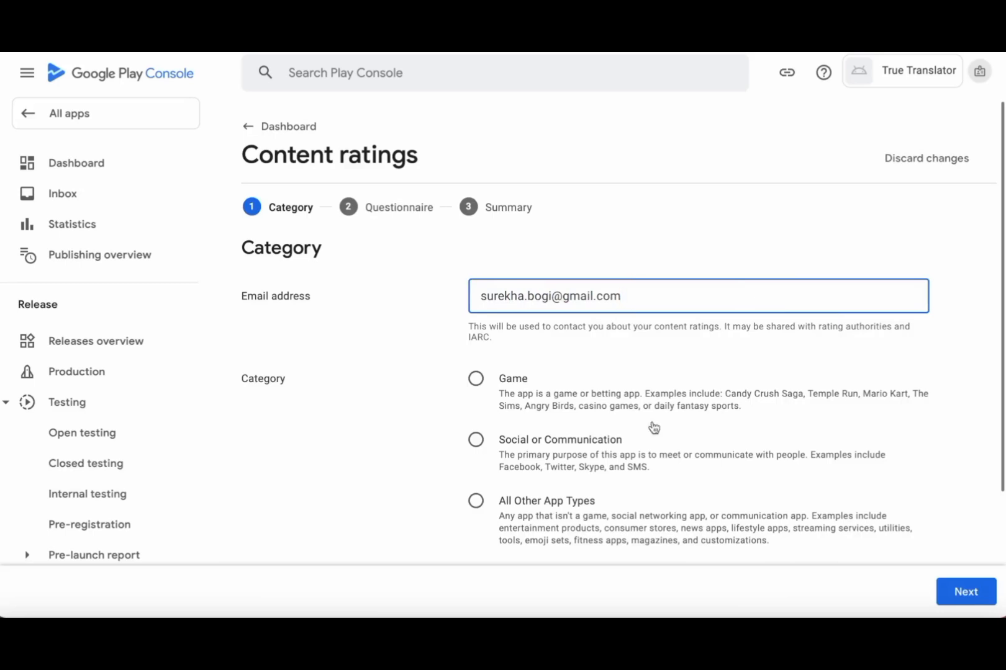
scroll(600, 452, "down", 2)
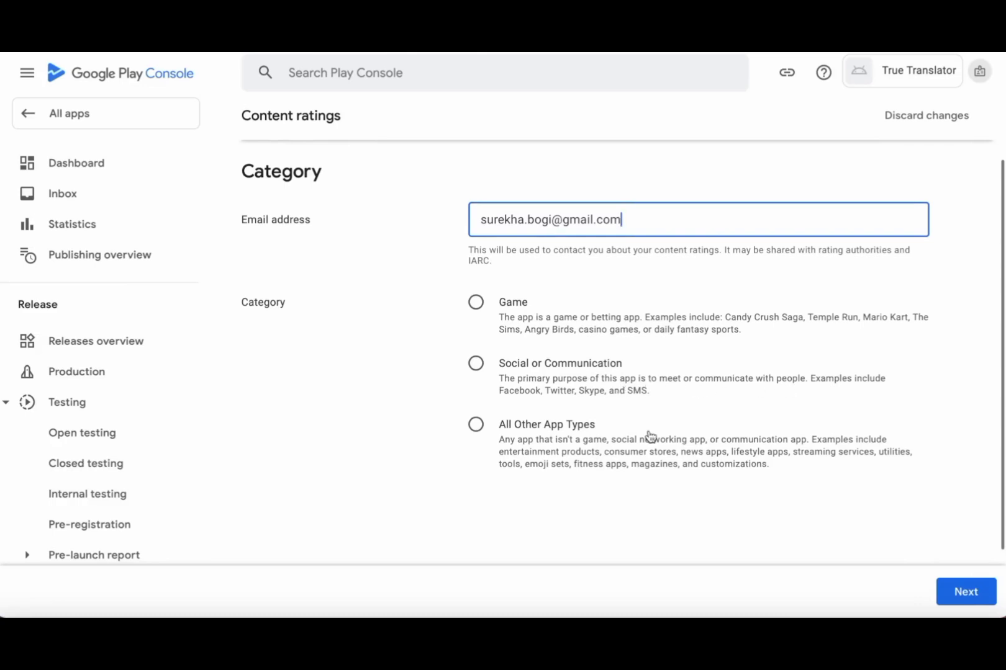
left_click(475, 423)
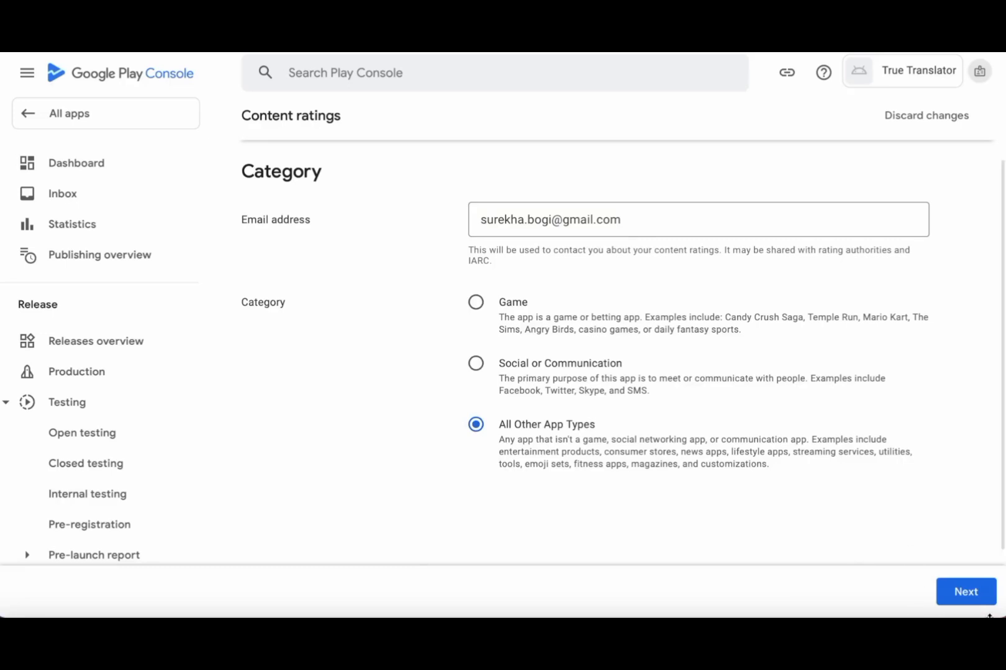
left_click(971, 591)
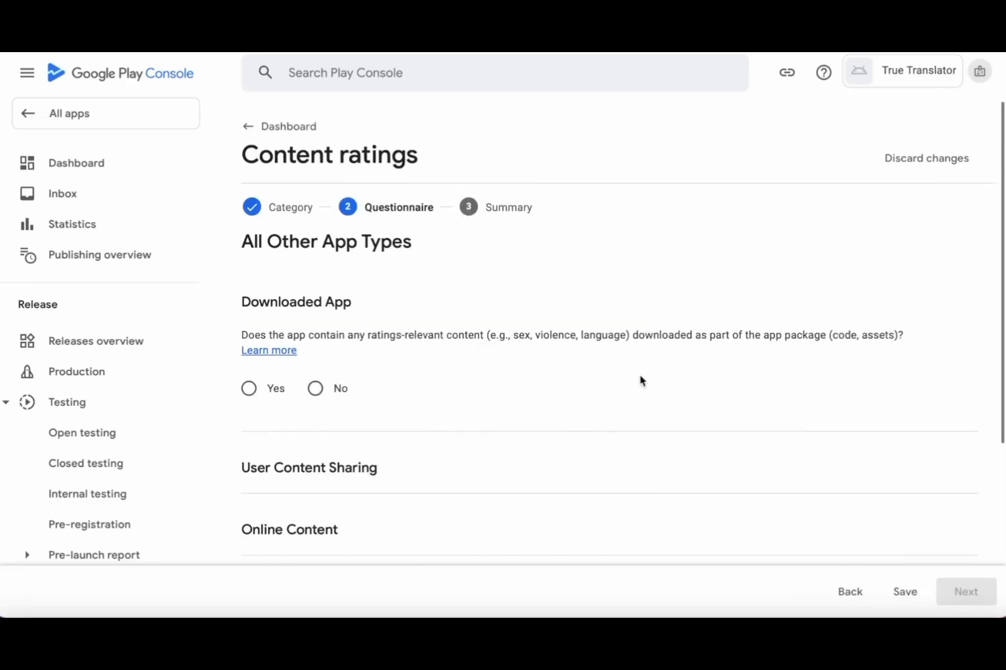
- Answer No to every content rating question, from user sharing and location to purchases and browsing
left_click(315, 388)
scroll(429, 420, "down", 4)
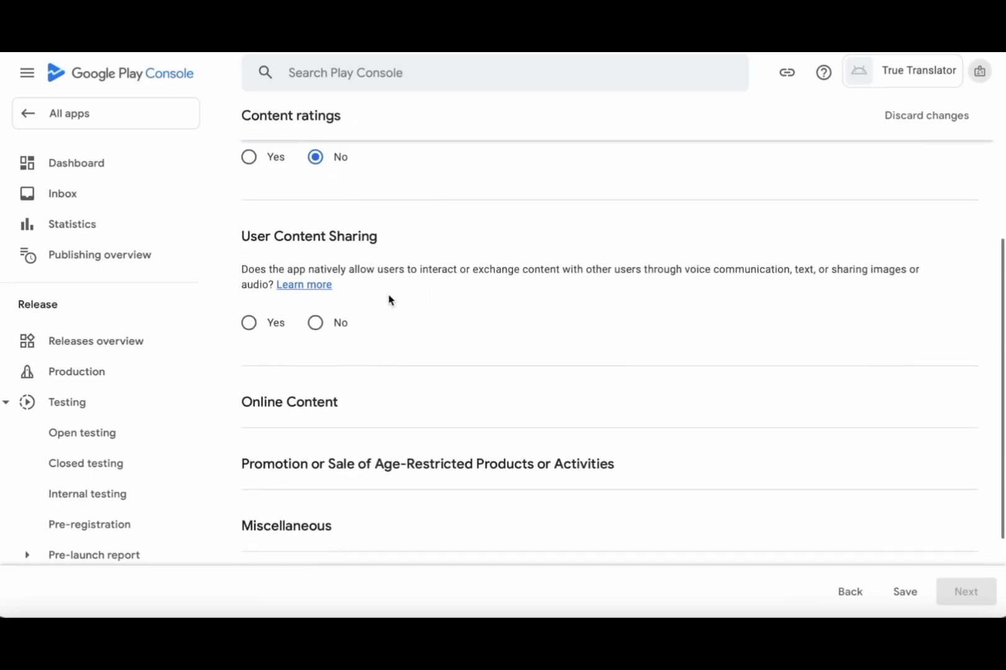
left_click(315, 323)
scroll(371, 336, "down", 3)
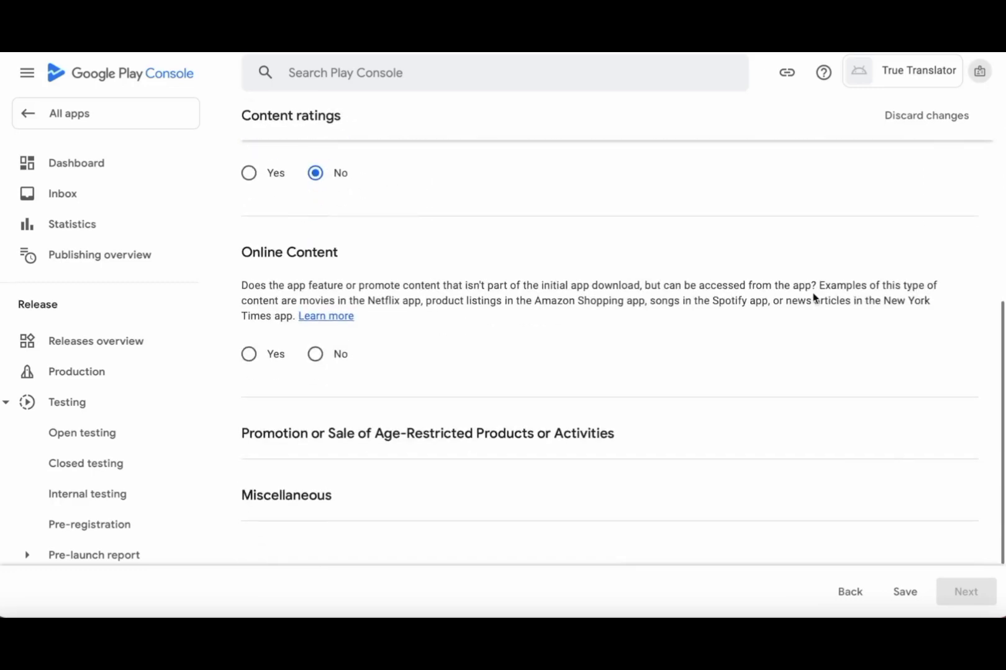
left_click(315, 354)
scroll(380, 251, "down", 3)
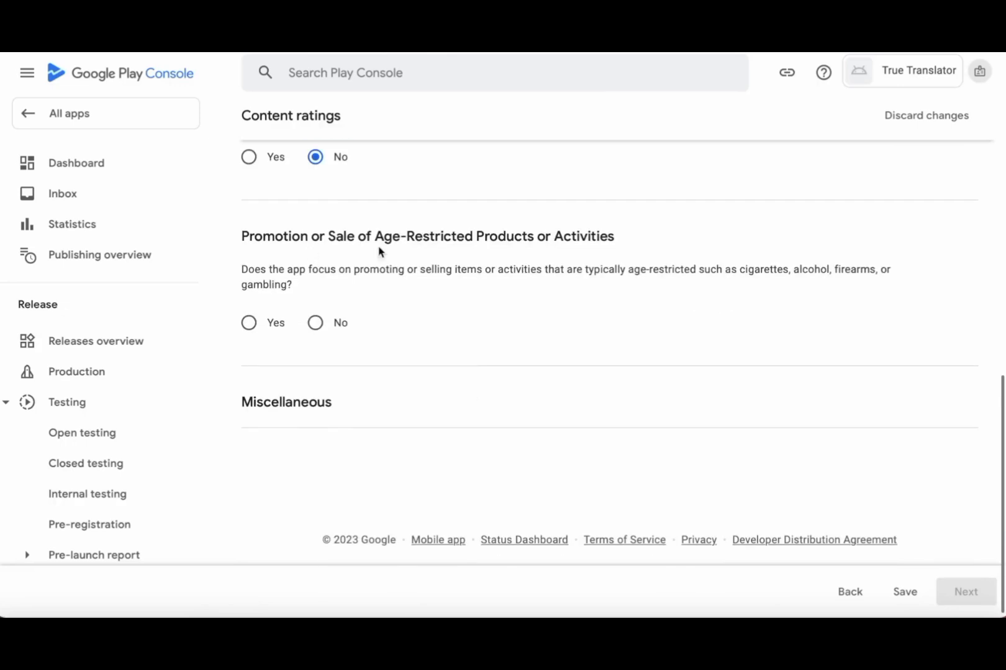
left_click(315, 322)
scroll(447, 388, "down", 3)
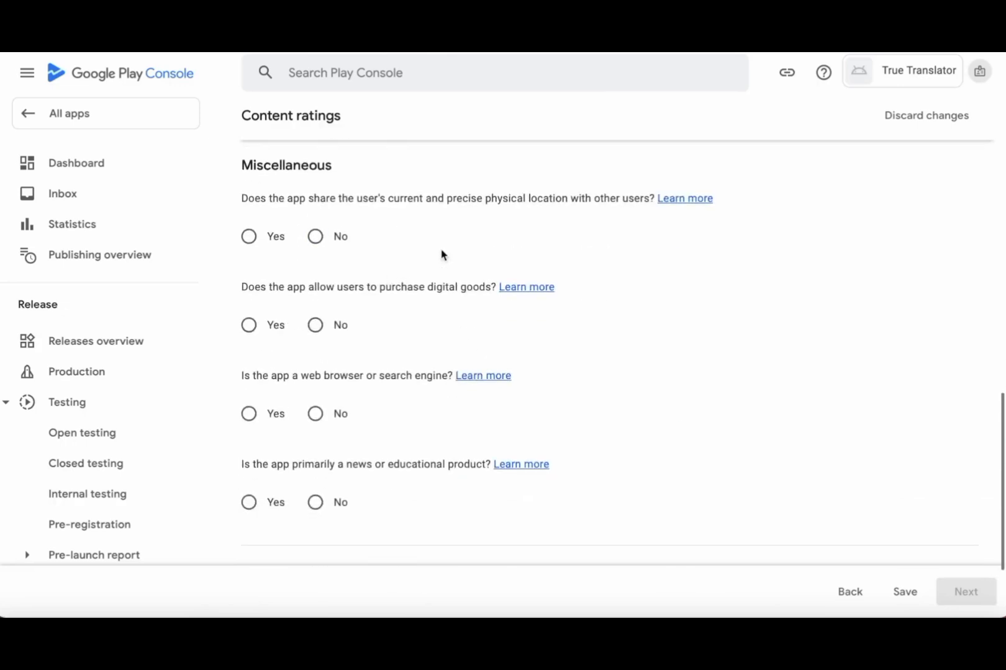
left_click(316, 236)
left_click(317, 325)
left_click(316, 415)
left_click(340, 501)
scroll(950, 553, "down", 3)
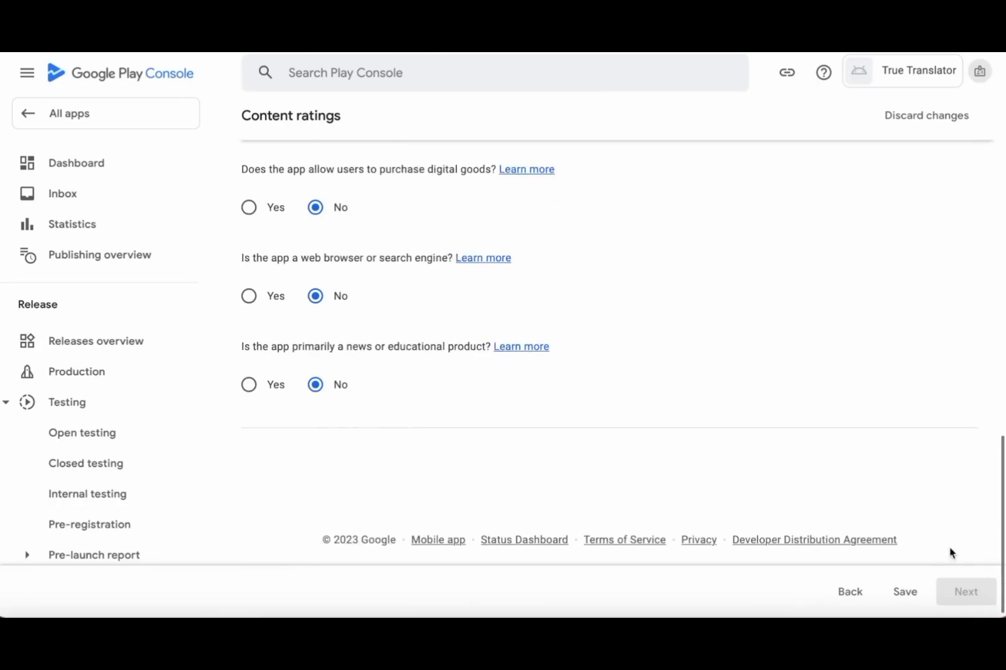
- Save the answers, review the ratings summary, and save the issued content ratings
left_click(904, 592)
left_click(966, 592)
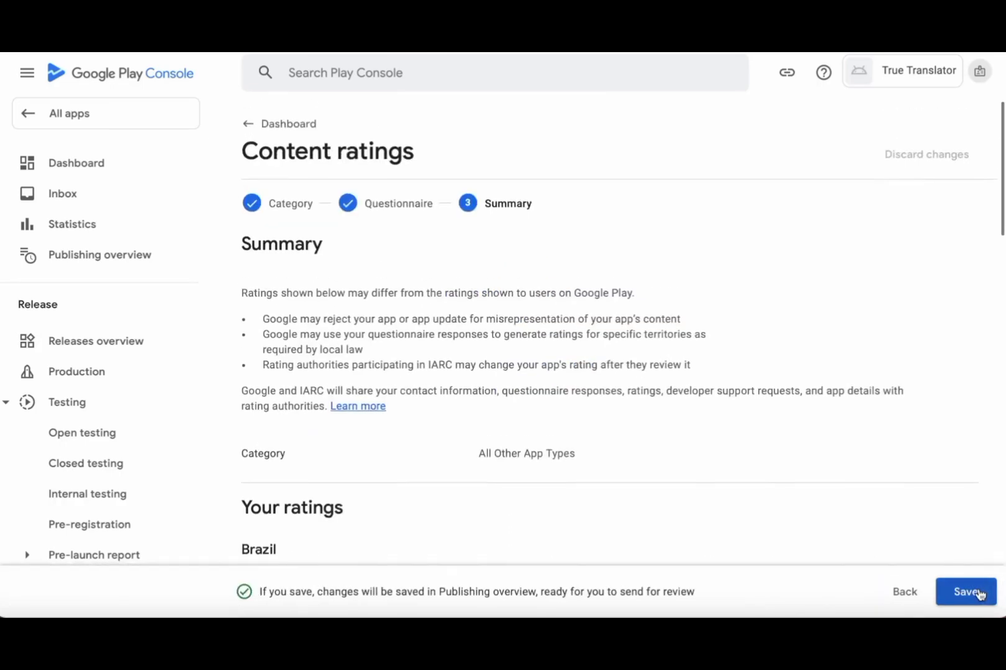
scroll(613, 391, "down", 3)
scroll(613, 391, "down", 15)
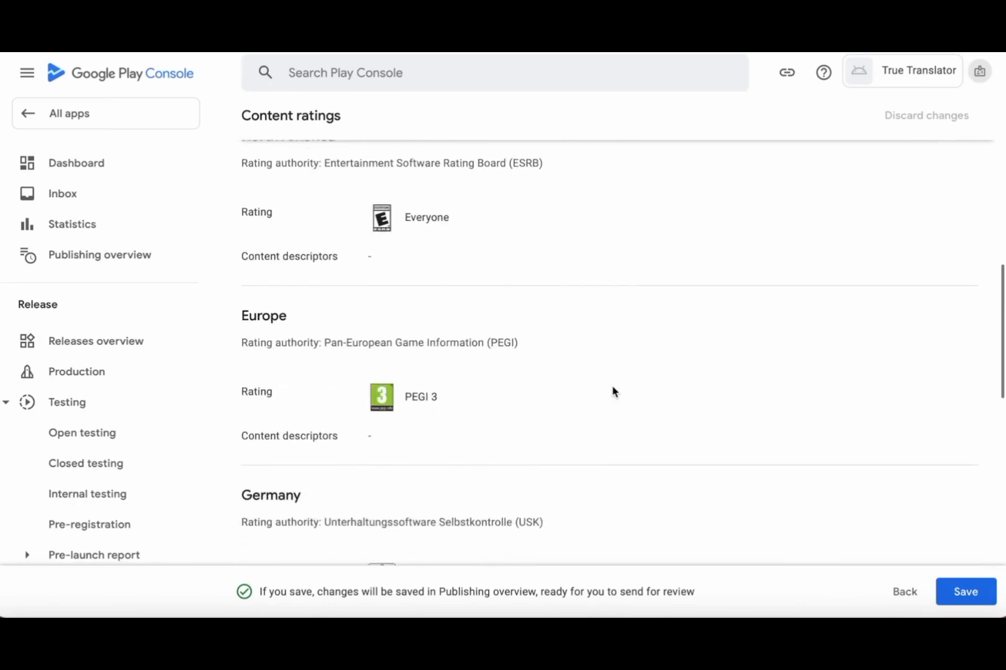
scroll(613, 391, "down", 3)
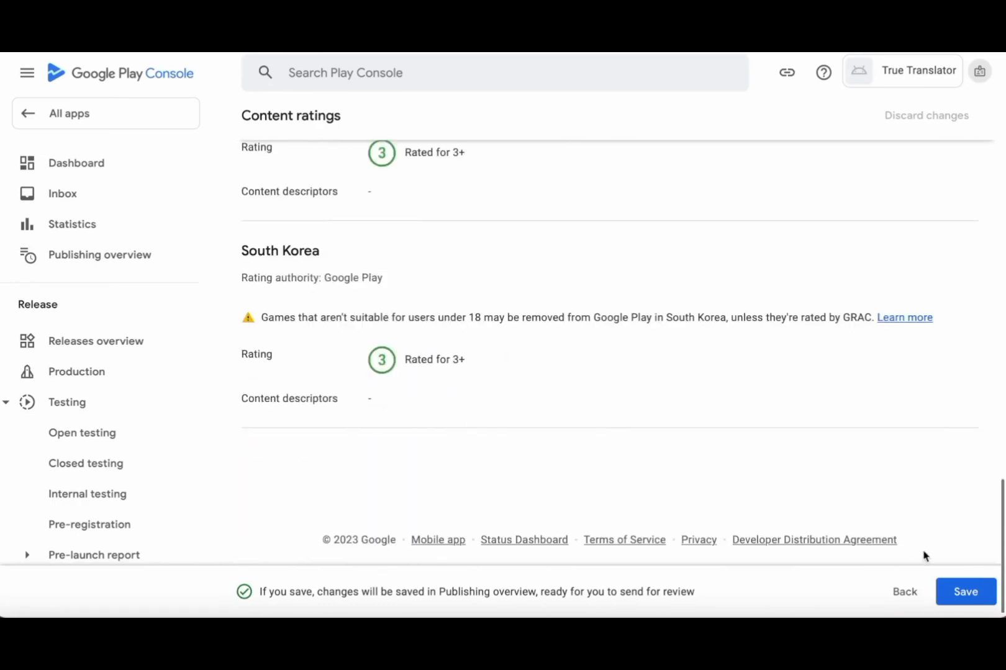
left_click(970, 595)
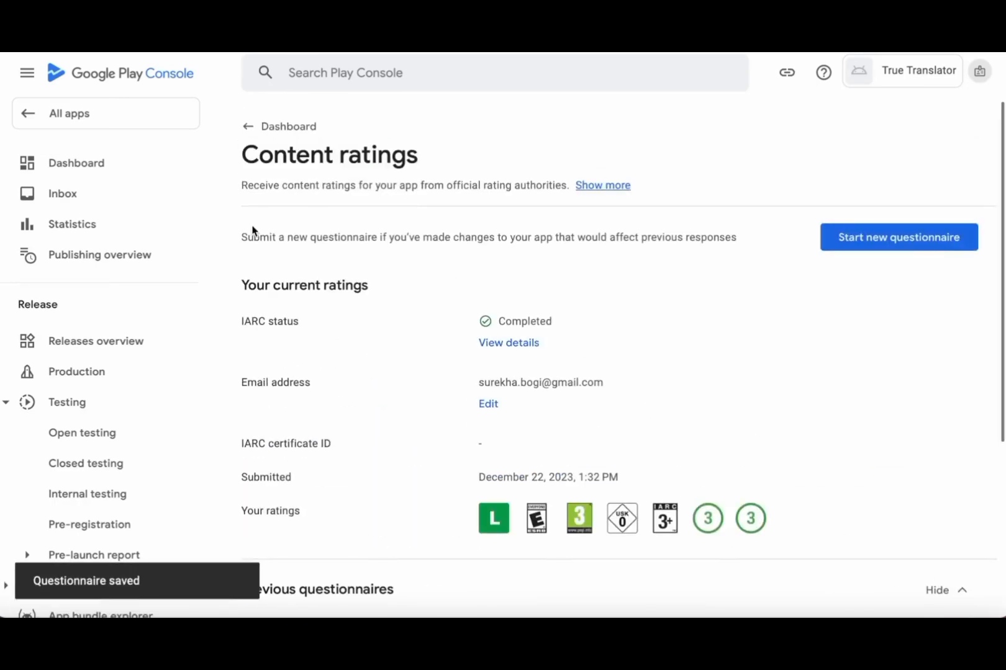
- Set the target audience age group to 18 and over
left_click(250, 130)
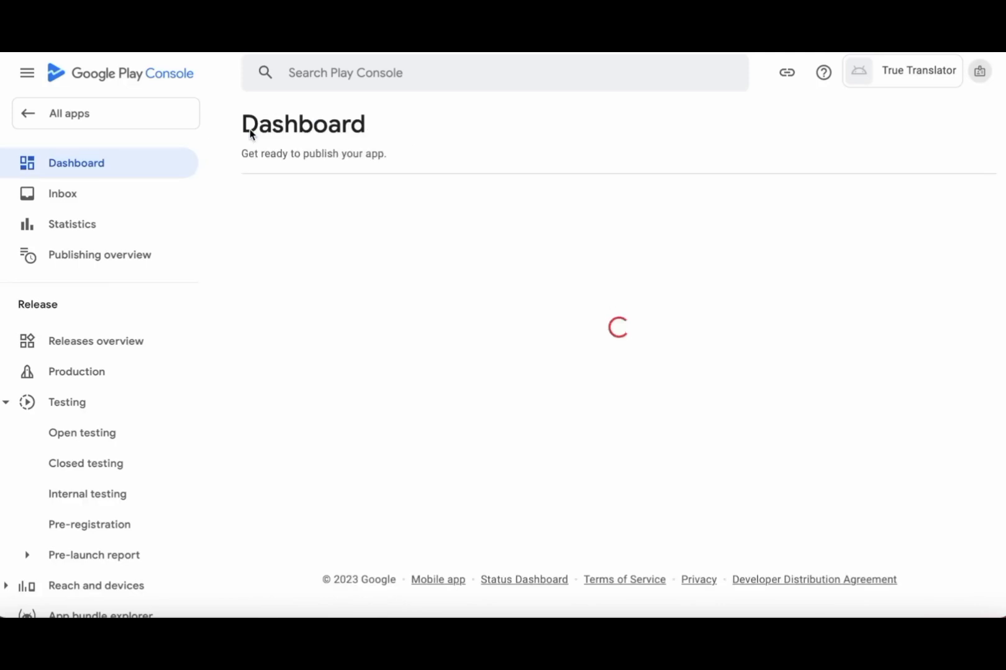
scroll(546, 381, "down", 6)
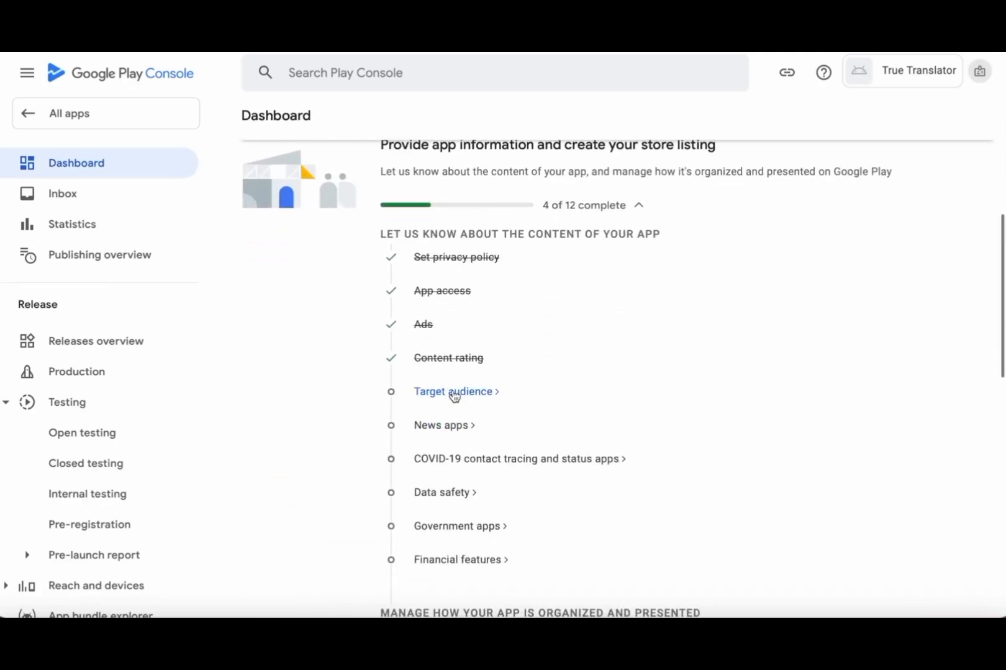
left_click(453, 396)
scroll(621, 450, "down", 2)
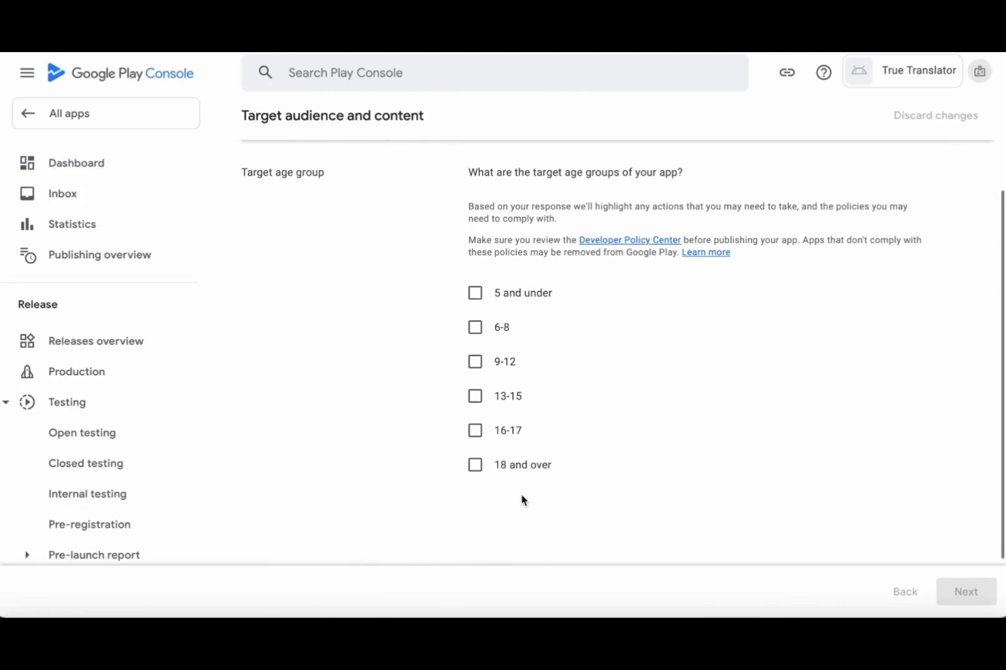
left_click(475, 466)
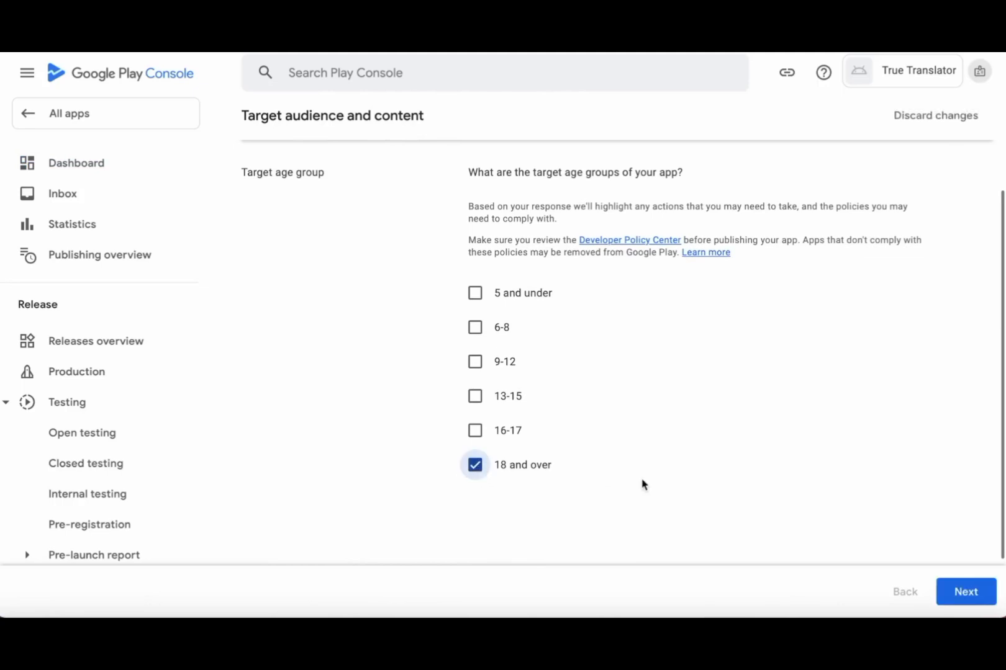
left_click(969, 591)
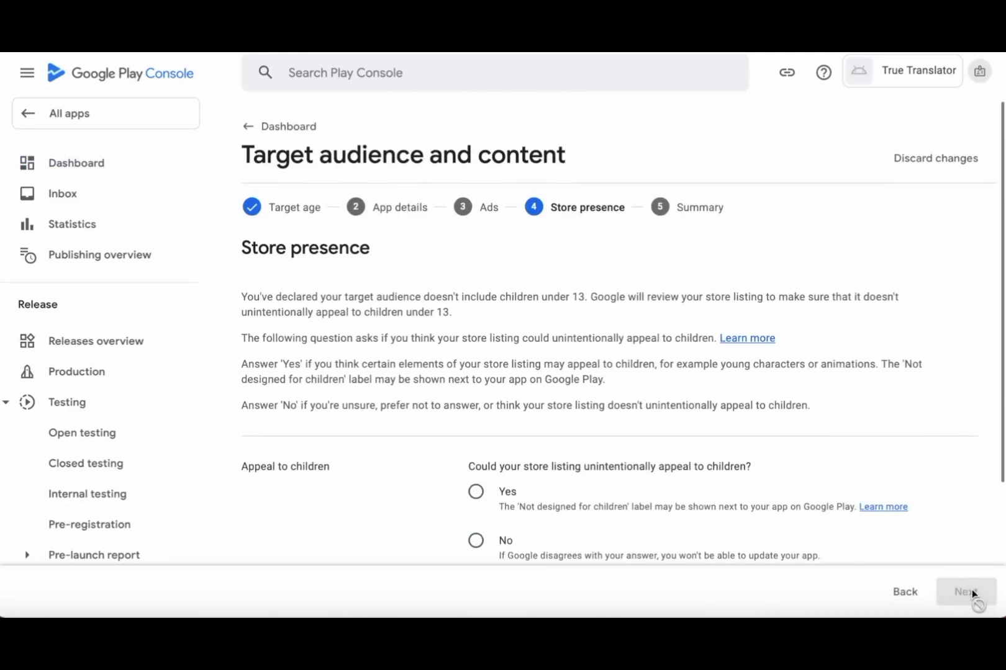
- State the store listing doesn't appeal to children and save the target audience answers
scroll(796, 506, "down", 3)
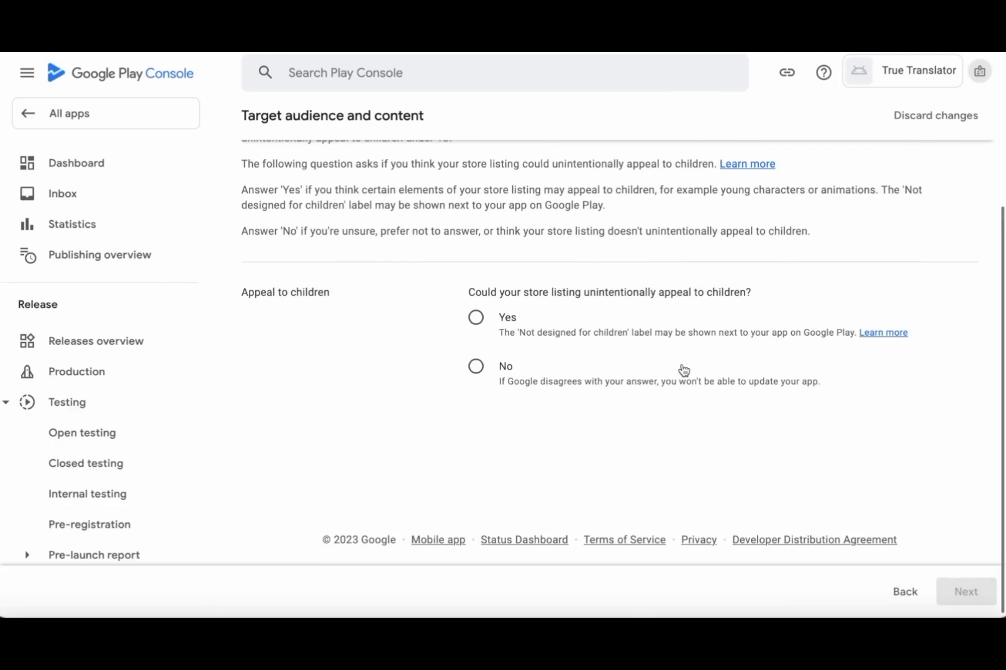
left_click(475, 366)
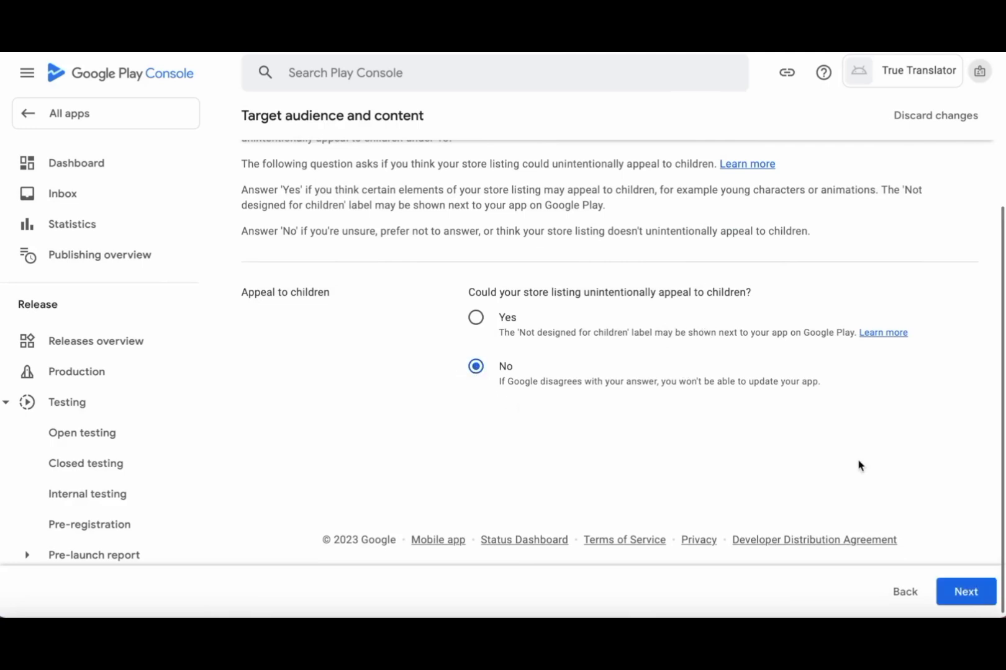
scroll(858, 466, "up", 2)
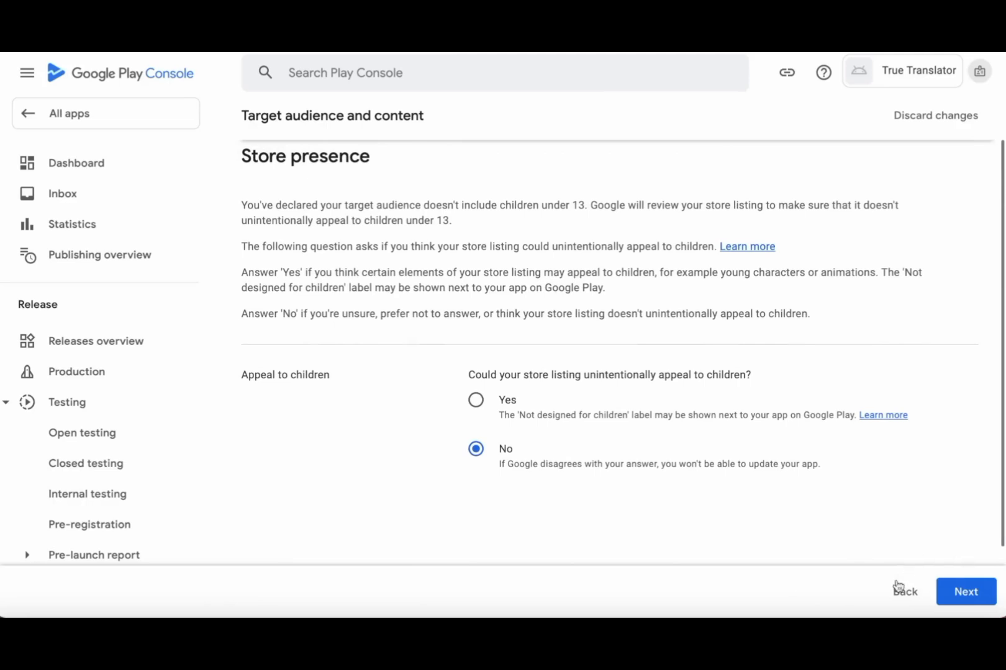
left_click(970, 598)
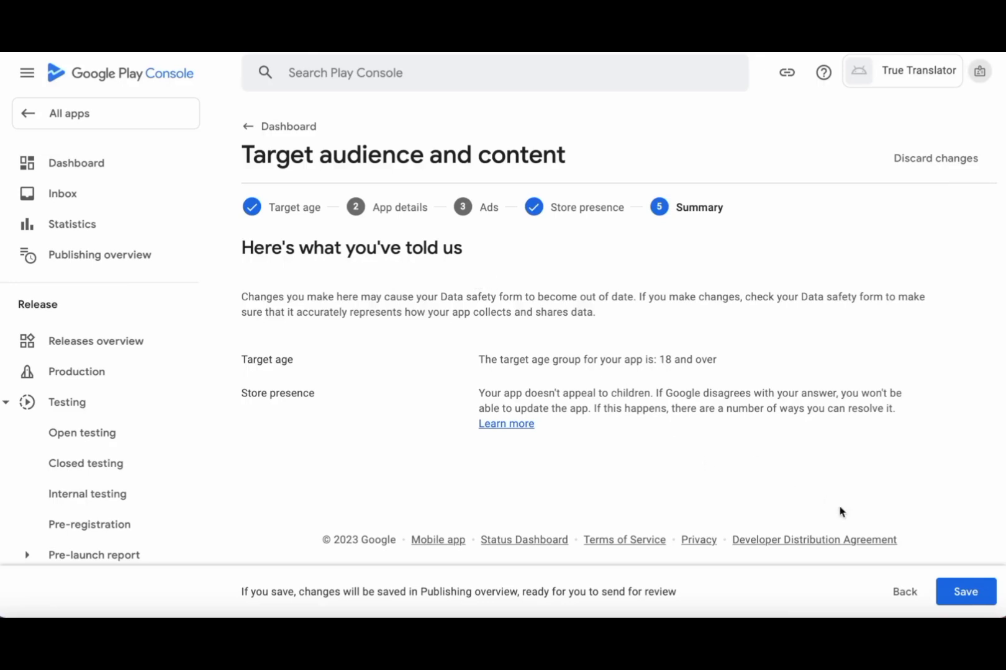
left_click(961, 587)
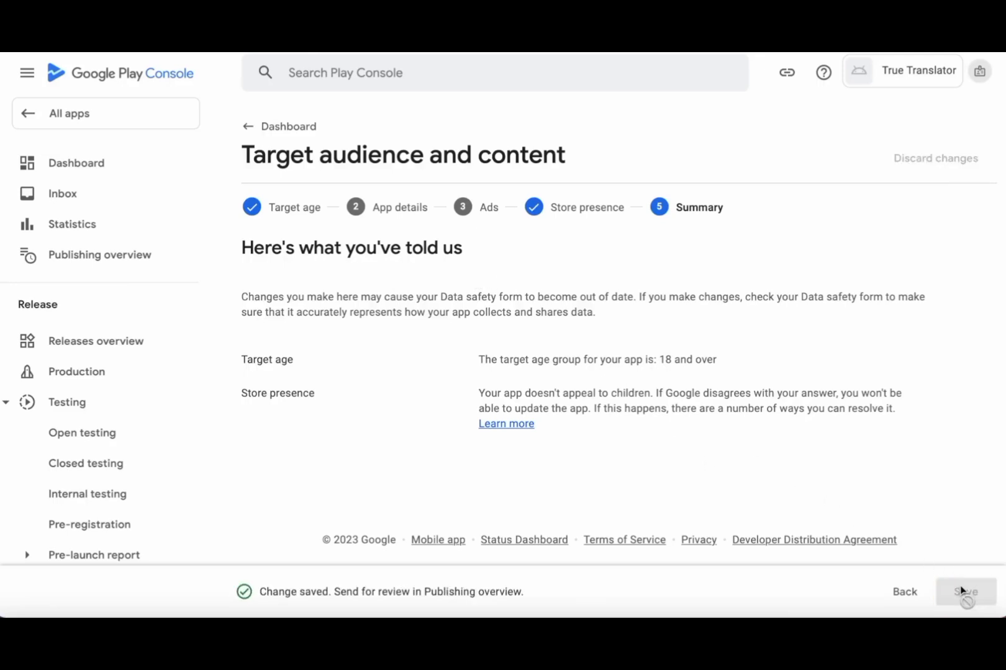
left_click(251, 131)
- Declare in News apps that the app is not a news app and save
scroll(537, 323, "down", 3)
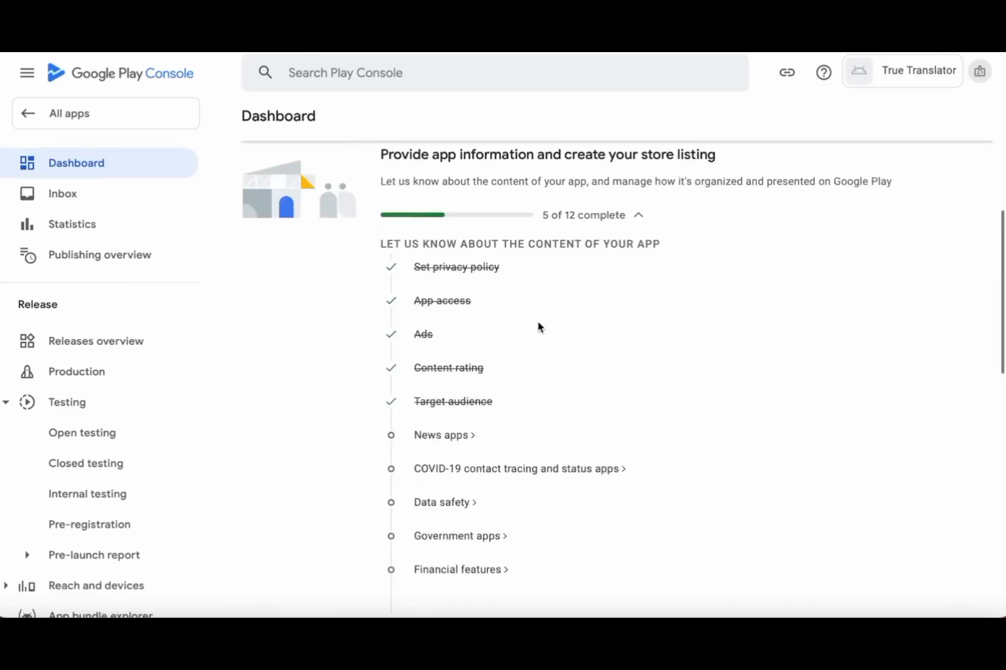
scroll(538, 327, "down", 2)
left_click(436, 292)
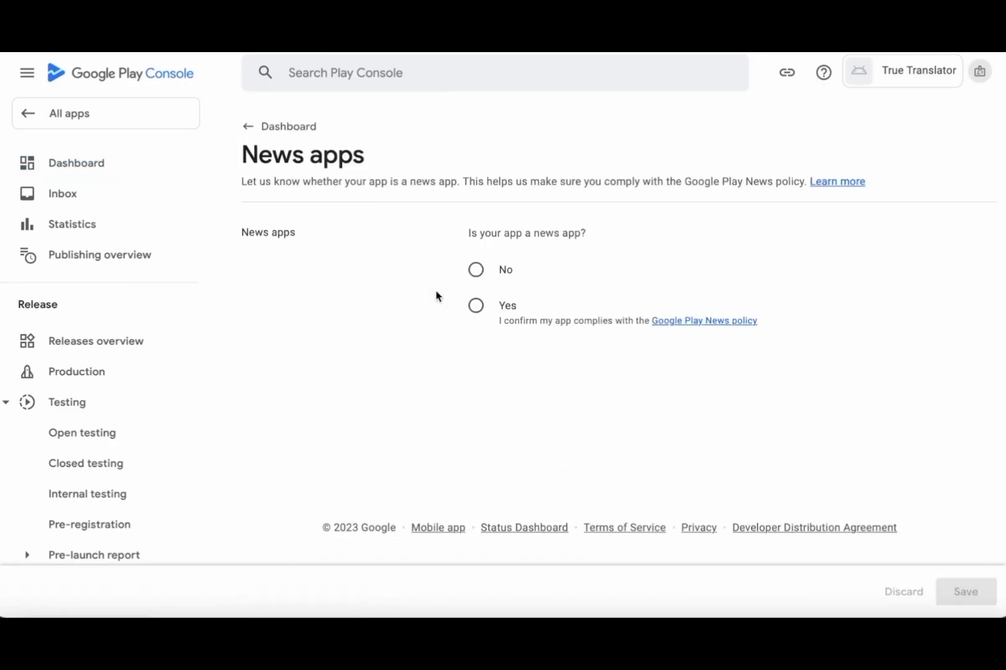
left_click(477, 274)
left_click(966, 592)
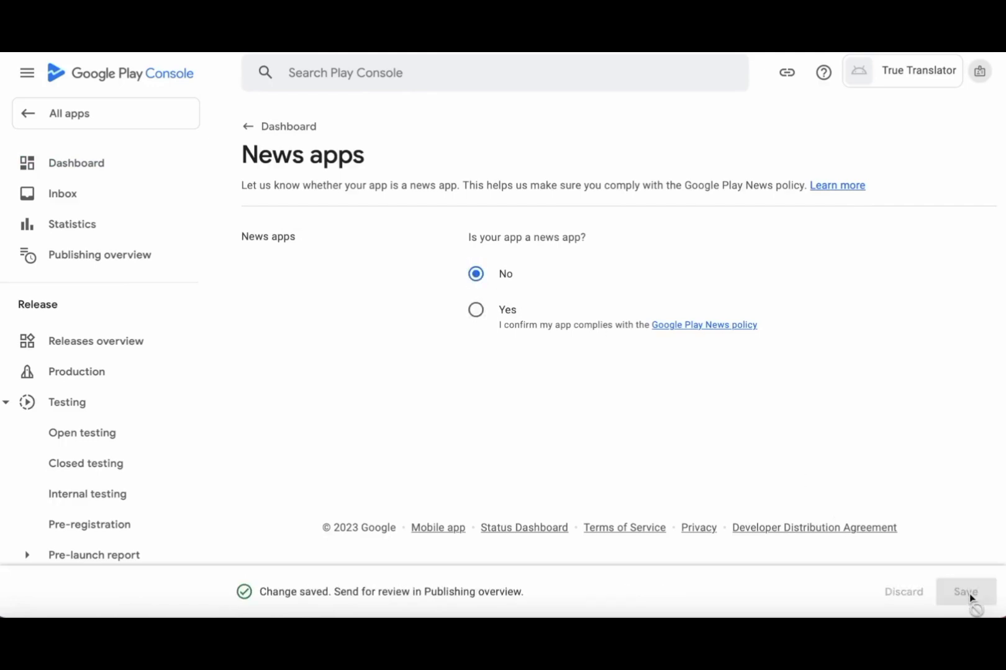
left_click(250, 129)
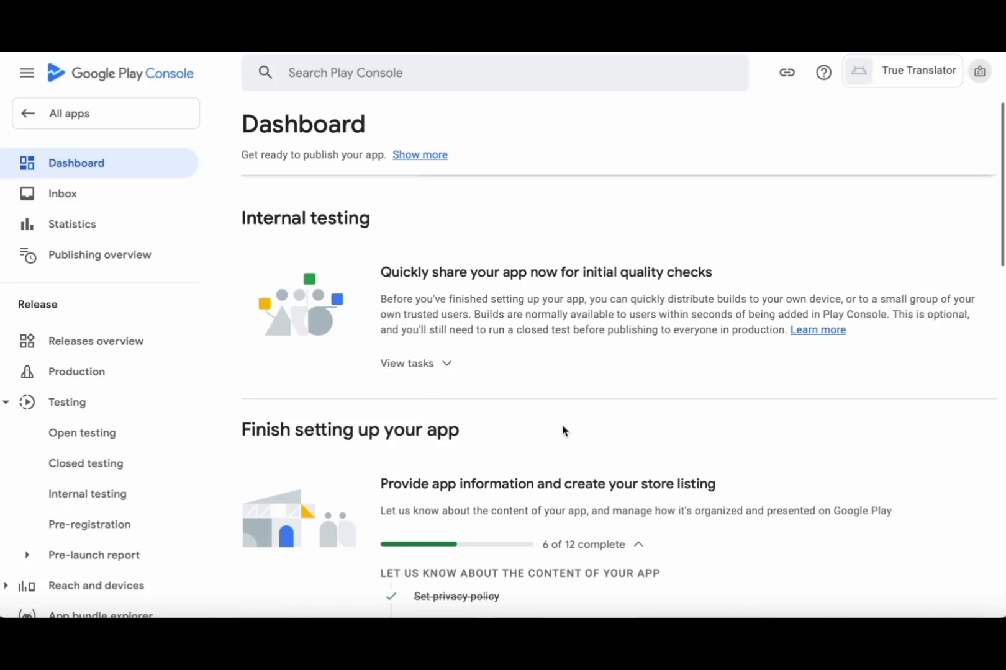
- Tick 'My app is not a COVID-19 contact tracing or status app' and save
scroll(564, 430, "down", 8)
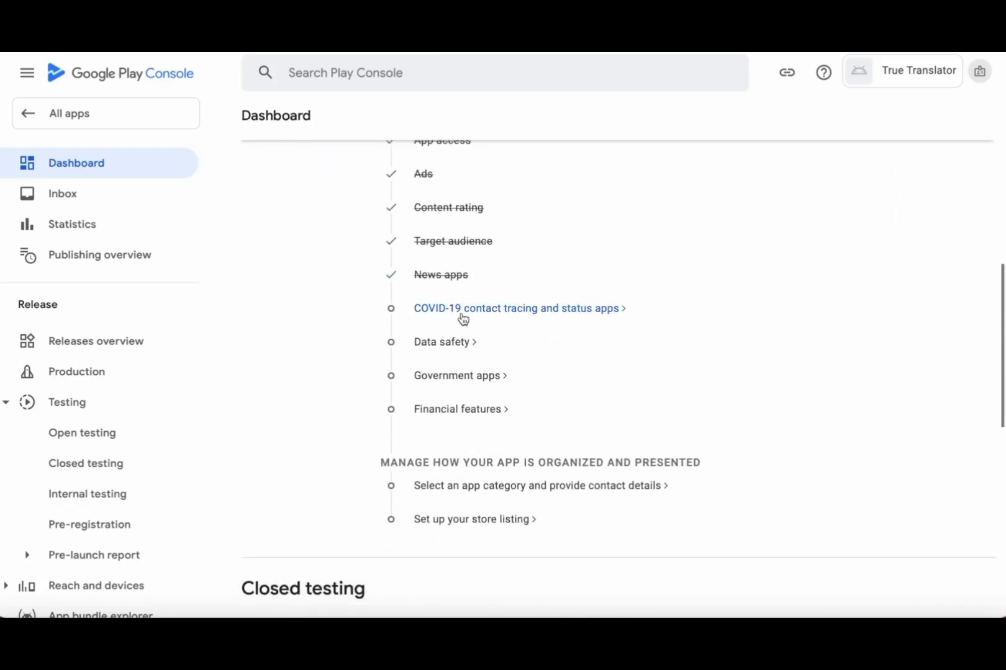
left_click(463, 310)
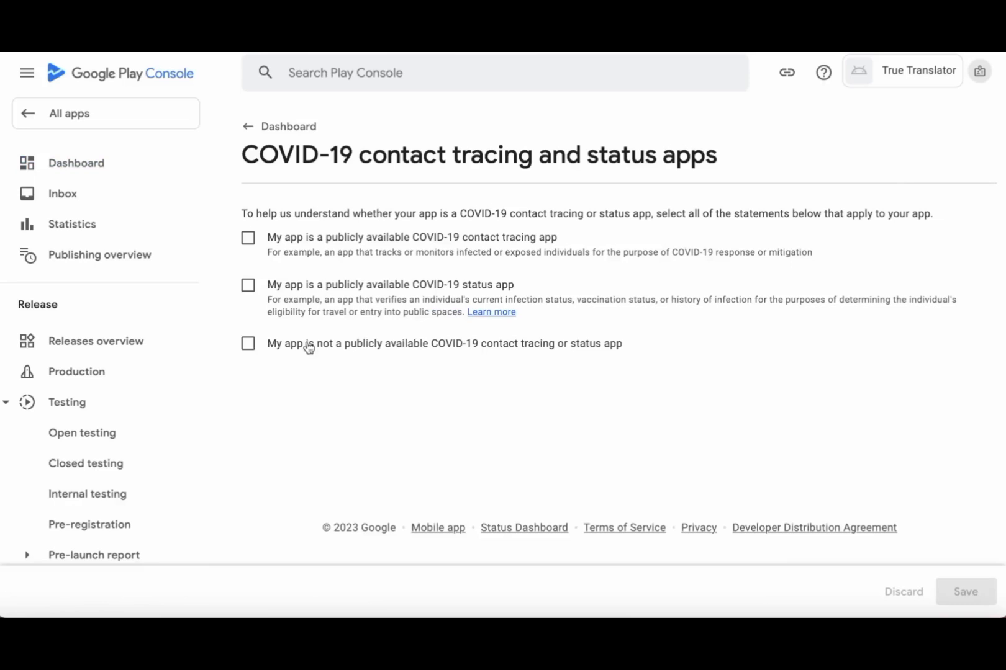
left_click(248, 344)
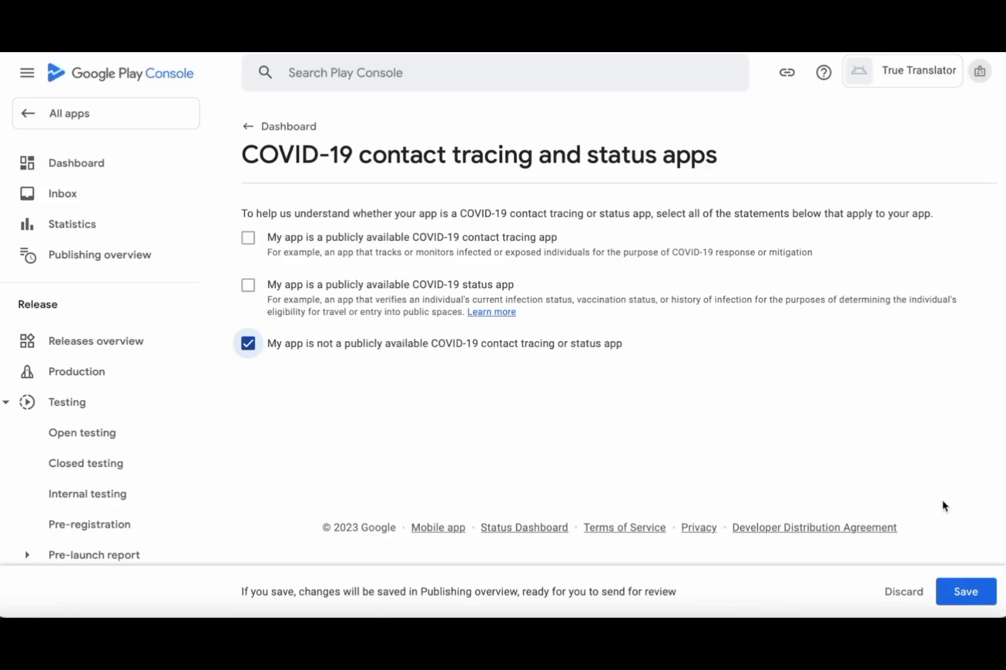
left_click(970, 591)
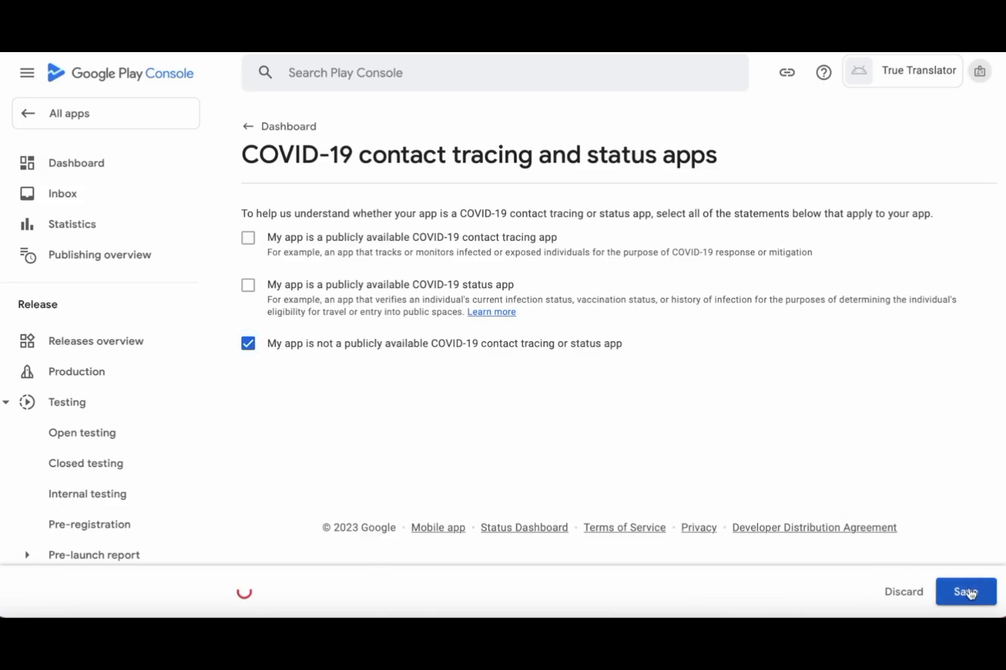
left_click(249, 127)
scroll(636, 391, "down", 9)
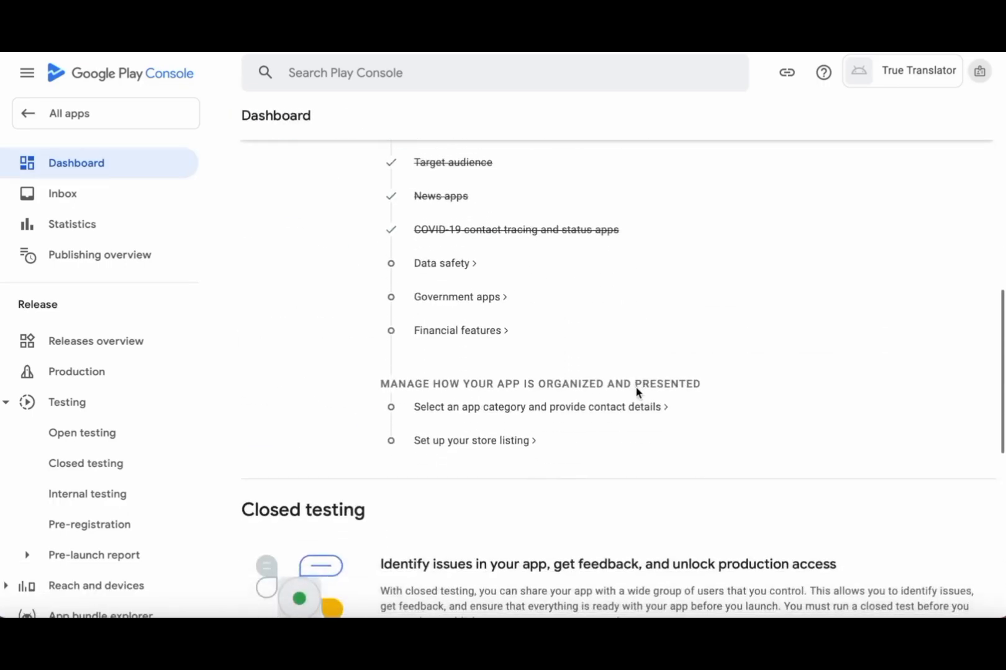
- Open the Data safety form and step through its introduction pages to begin the form
left_click(444, 267)
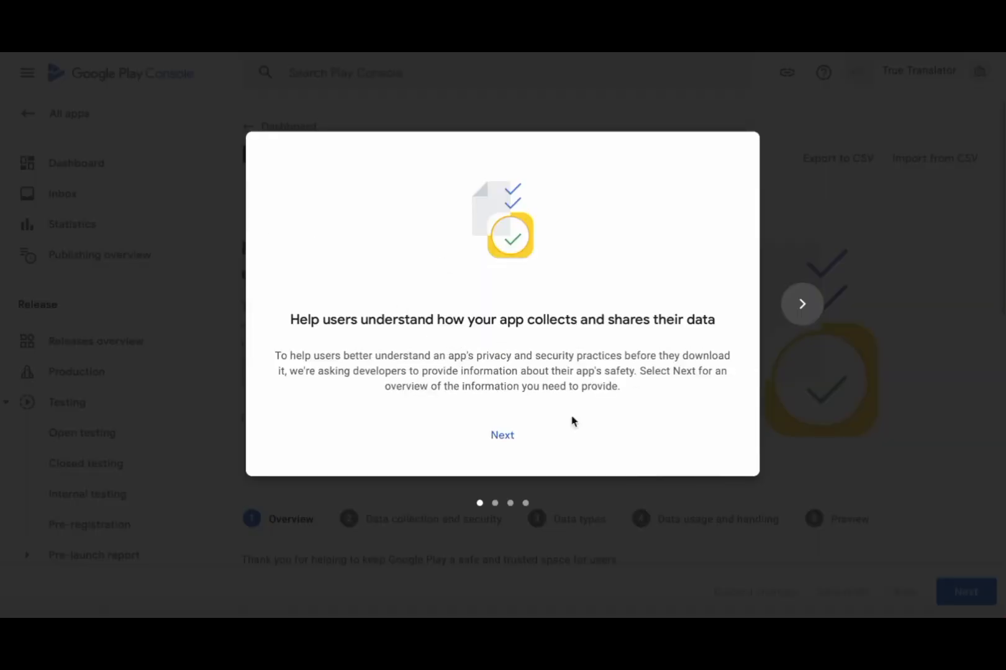
left_click(503, 435)
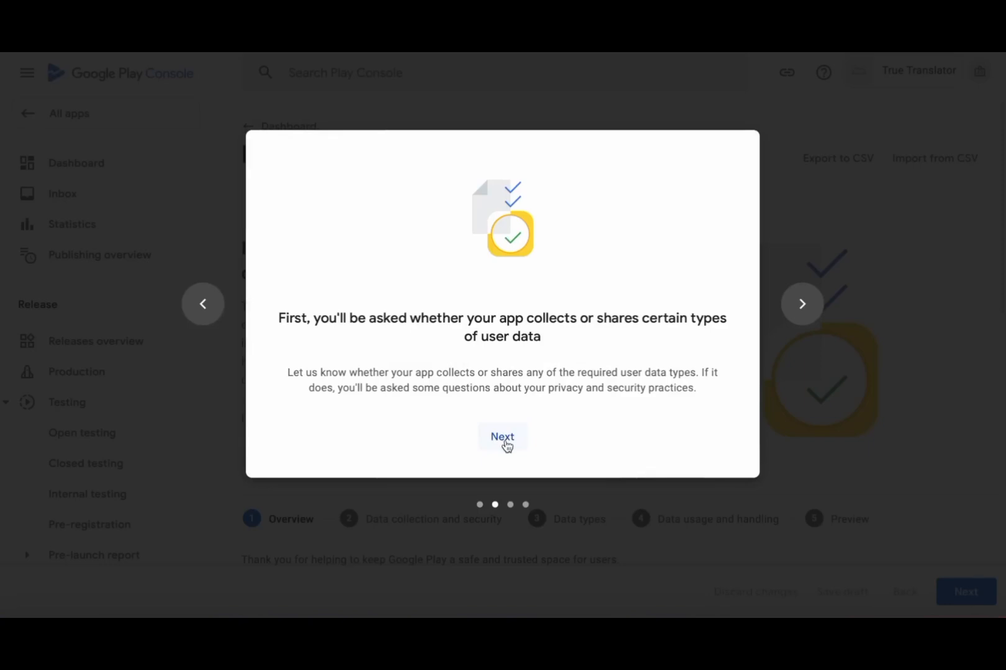
left_click(503, 437)
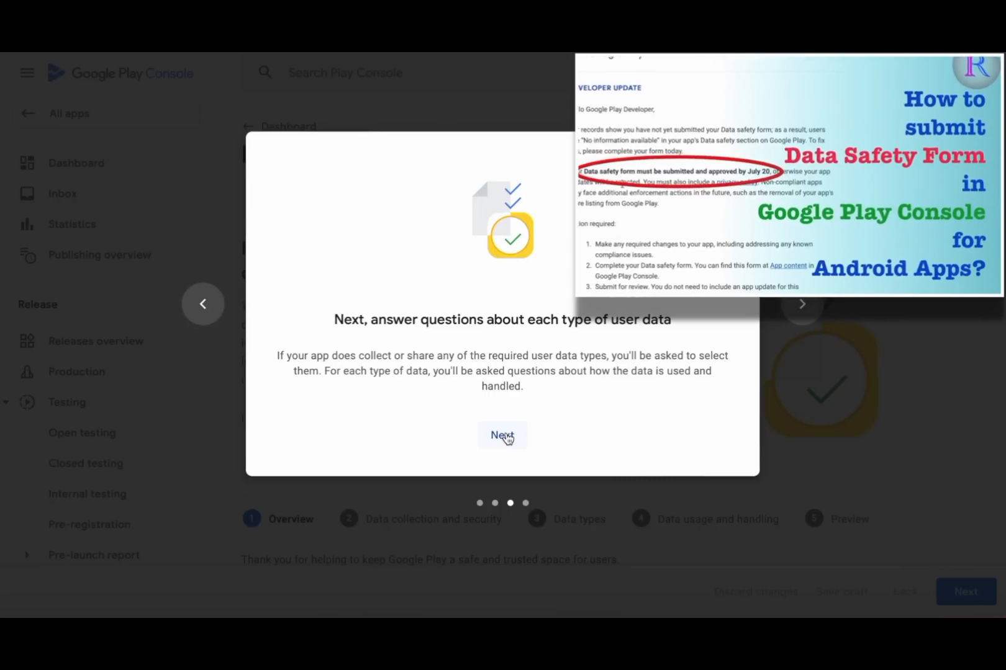
left_click(502, 435)
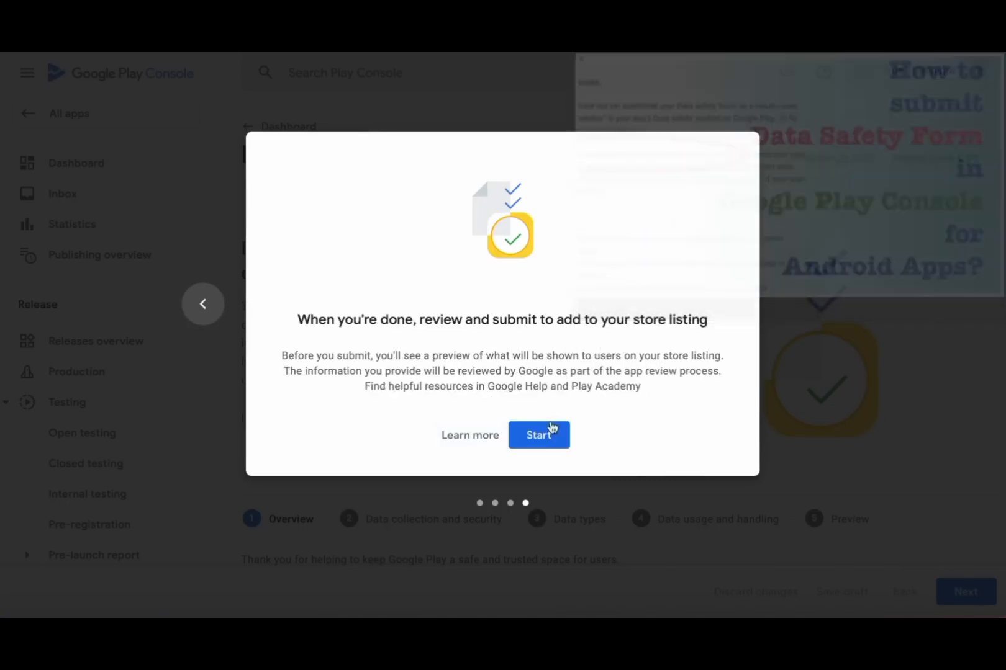
left_click(538, 435)
scroll(624, 429, "down", 5)
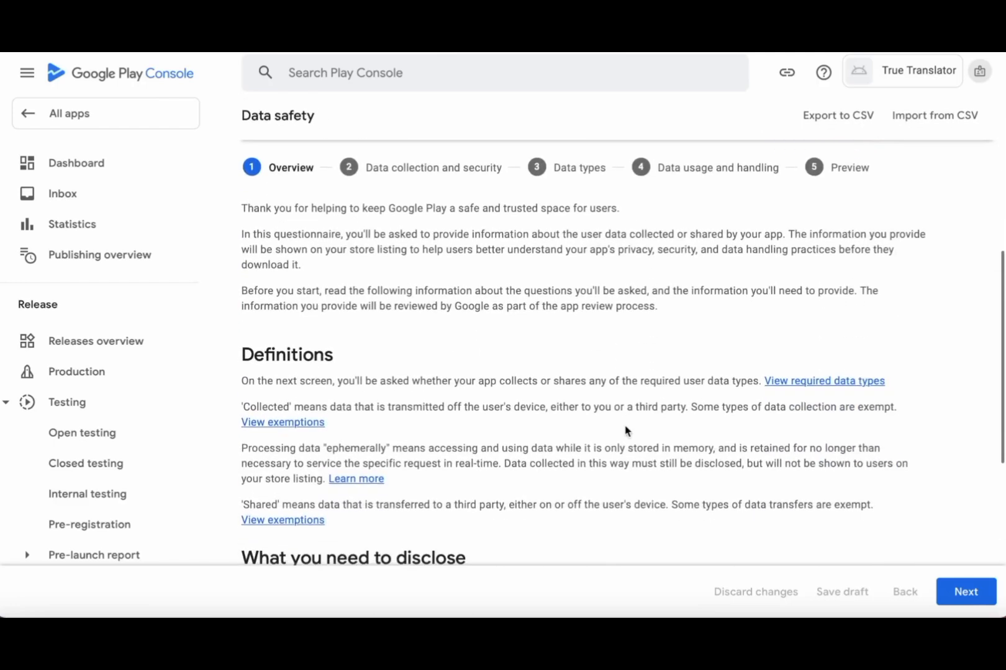
- Declare that the app does not collect or share any user data
scroll(625, 430, "down", 5)
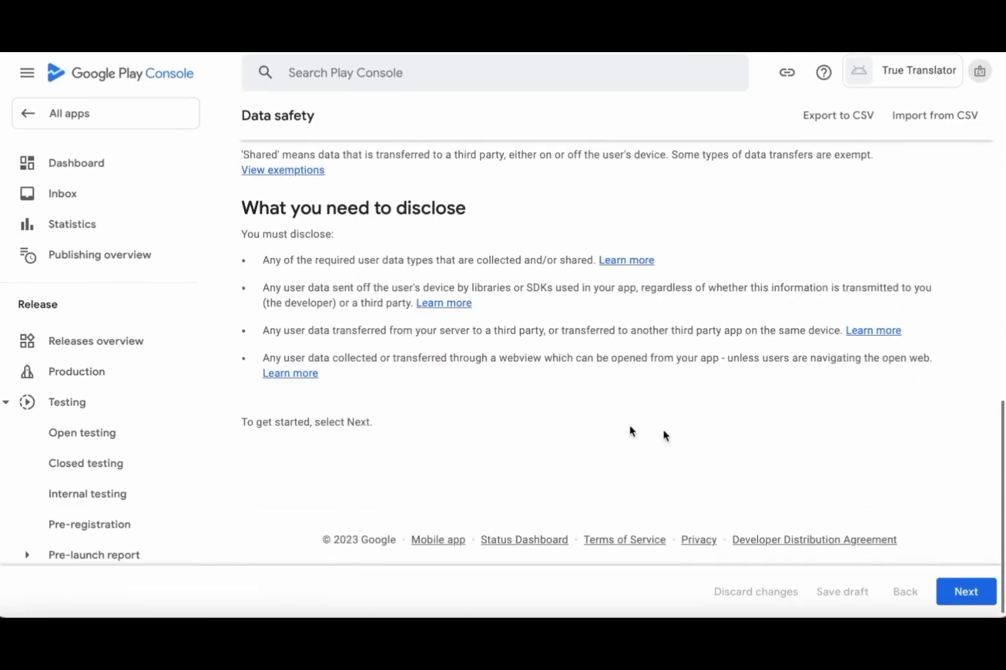
left_click(966, 591)
scroll(702, 447, "down", 4)
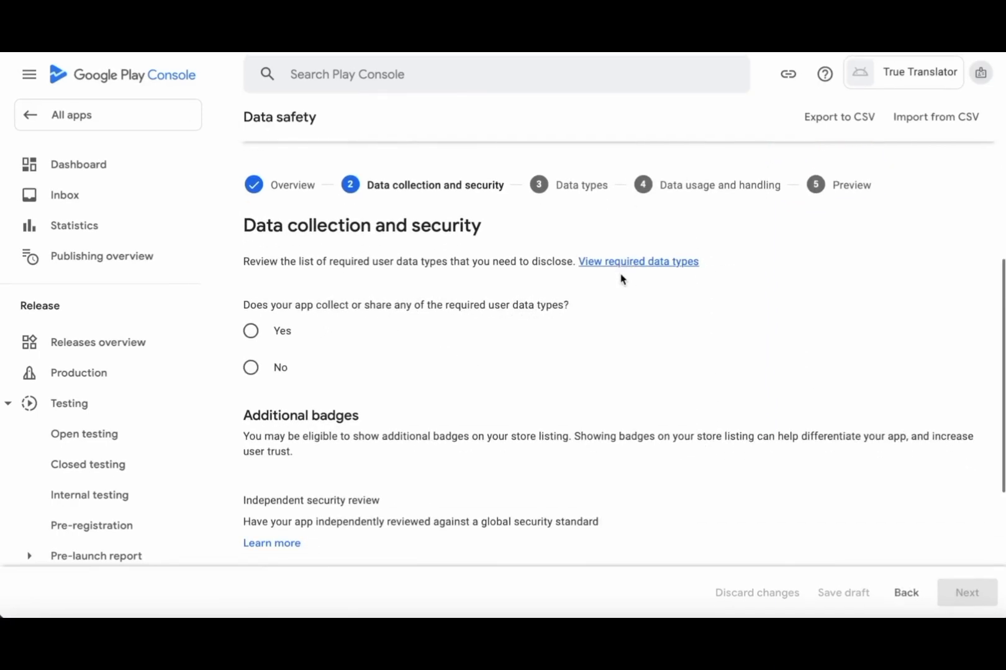
left_click(251, 369)
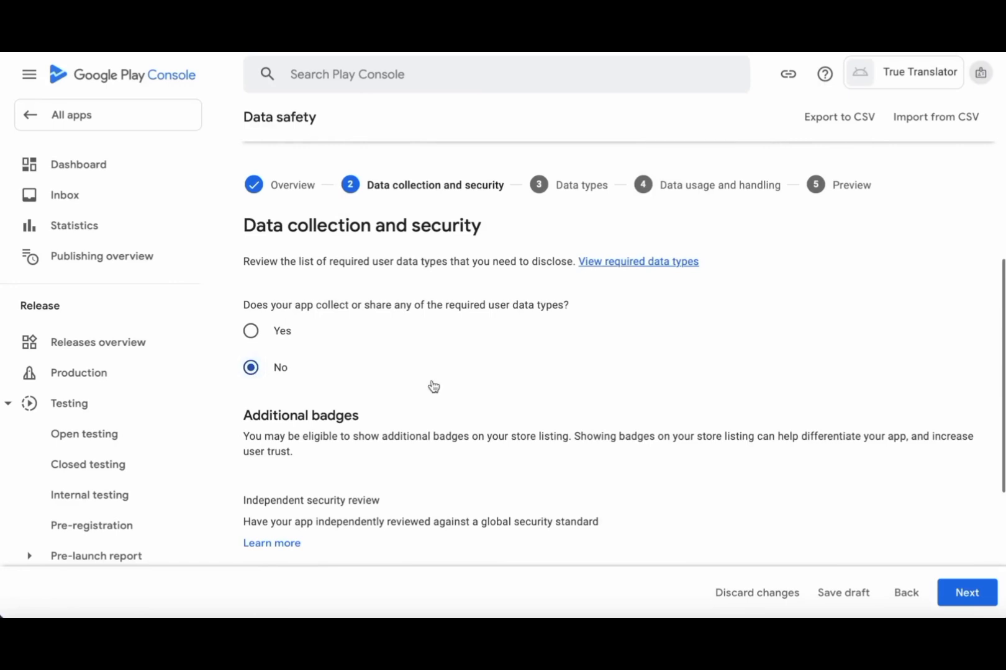
scroll(552, 431, "up", 3)
scroll(781, 505, "down", 1)
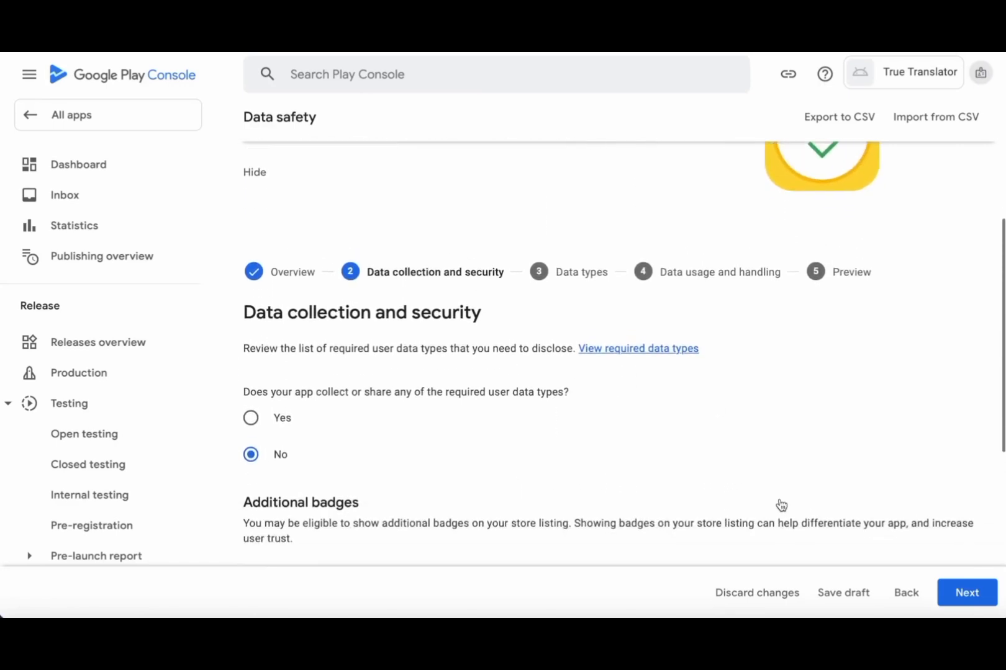
scroll(781, 506, "down", 1)
left_click(972, 596)
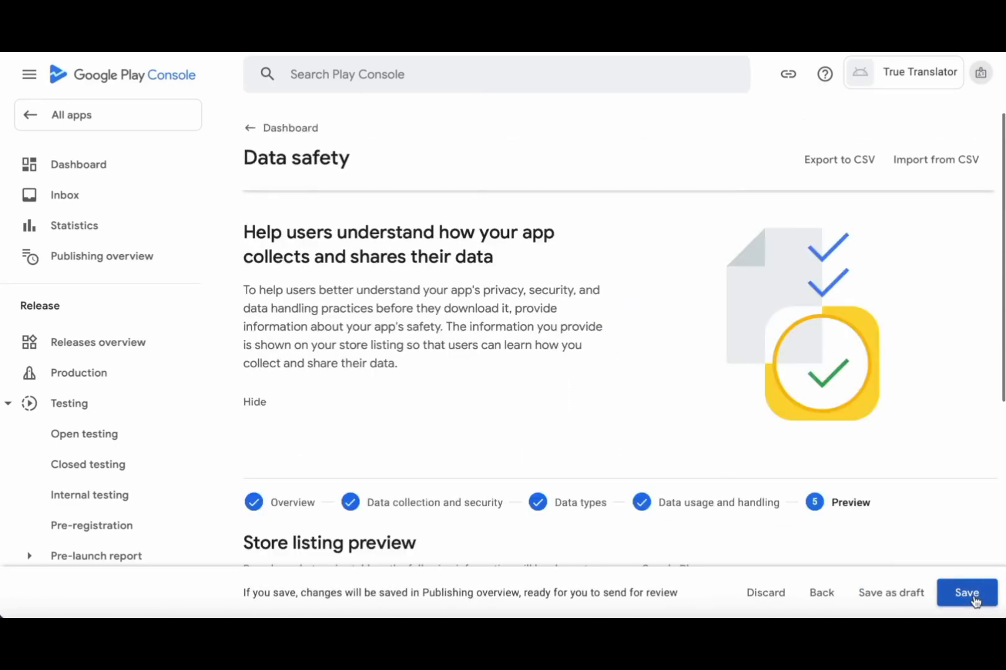
- Review the store listing preview and save the Data safety answers
scroll(759, 438, "down", 5)
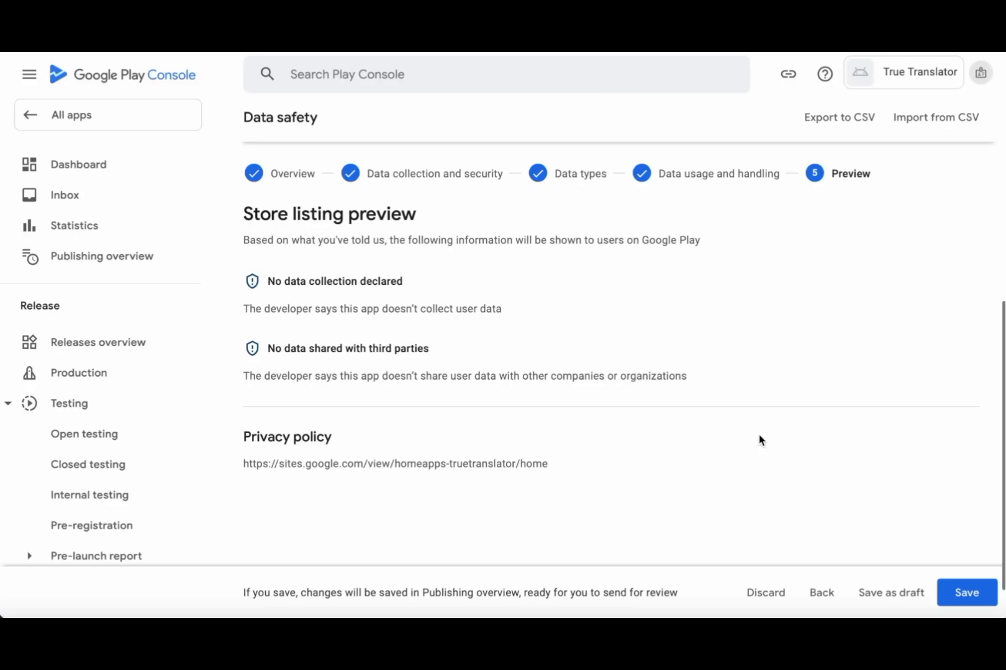
scroll(760, 439, "down", 1)
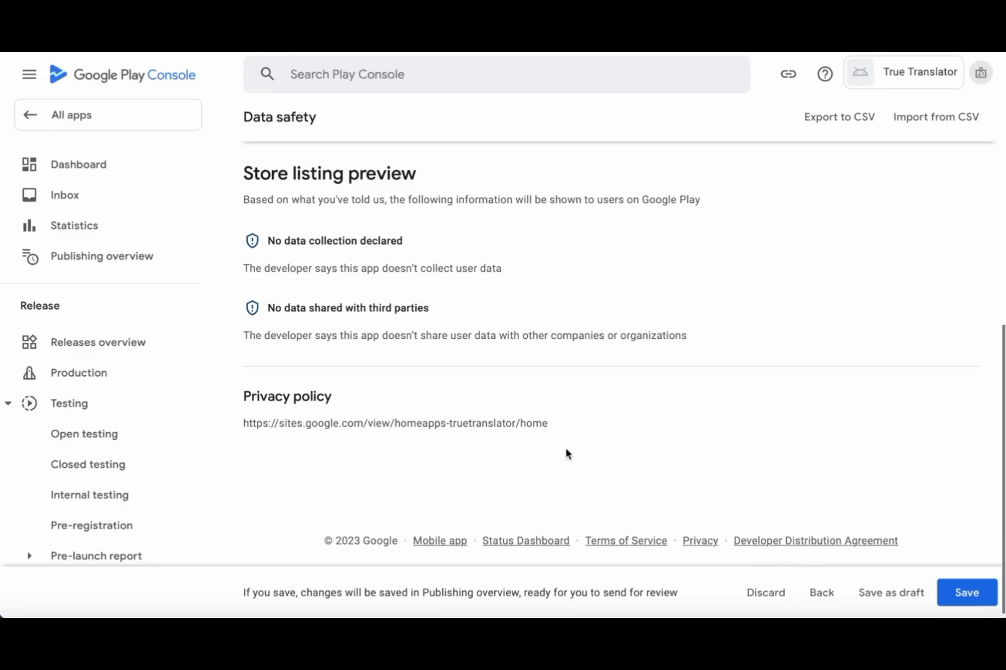
left_click(969, 594)
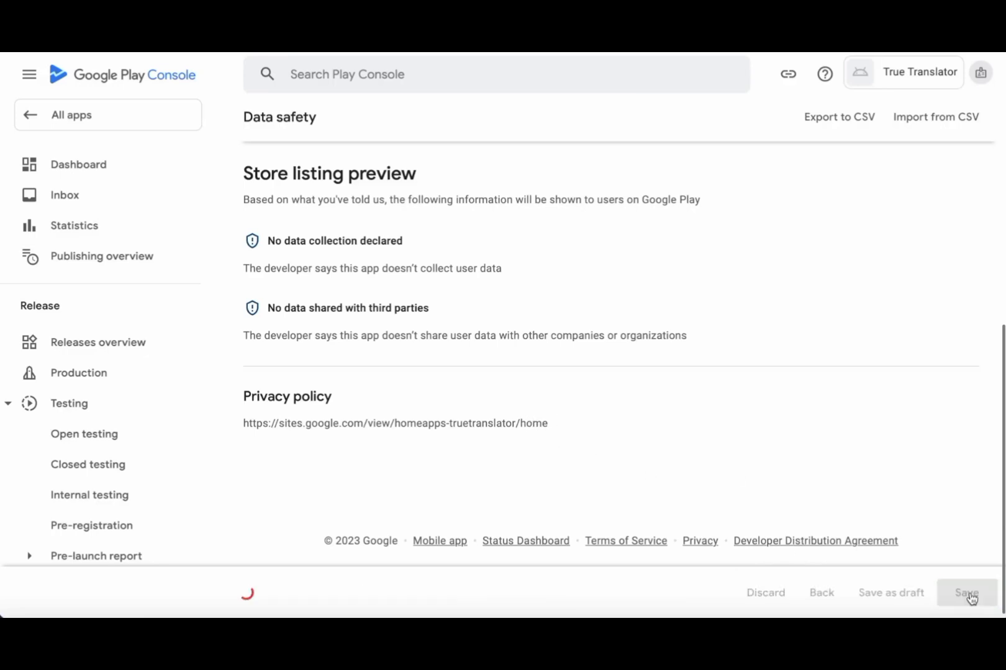
scroll(434, 282, "up", 10)
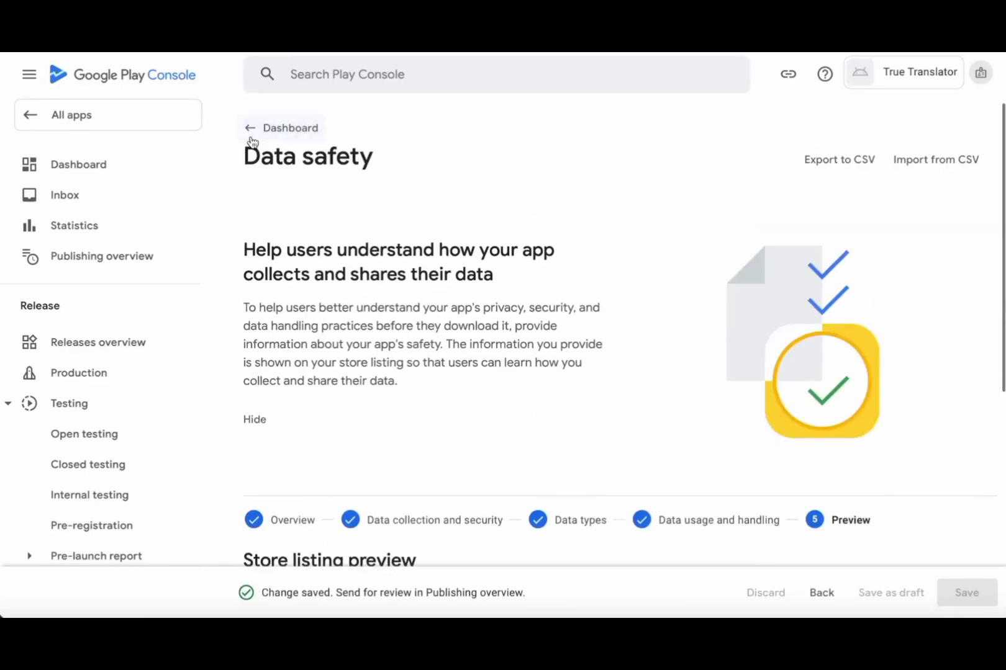
left_click(251, 131)
scroll(528, 393, "down", 8)
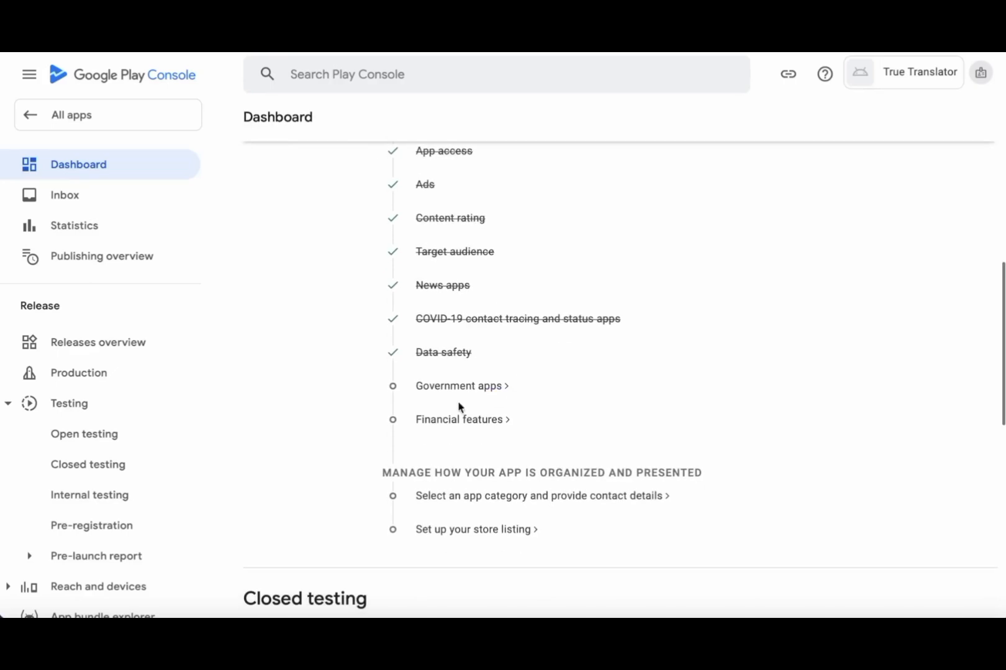
- Answer No to the Government apps question and save the declaration
left_click(454, 386)
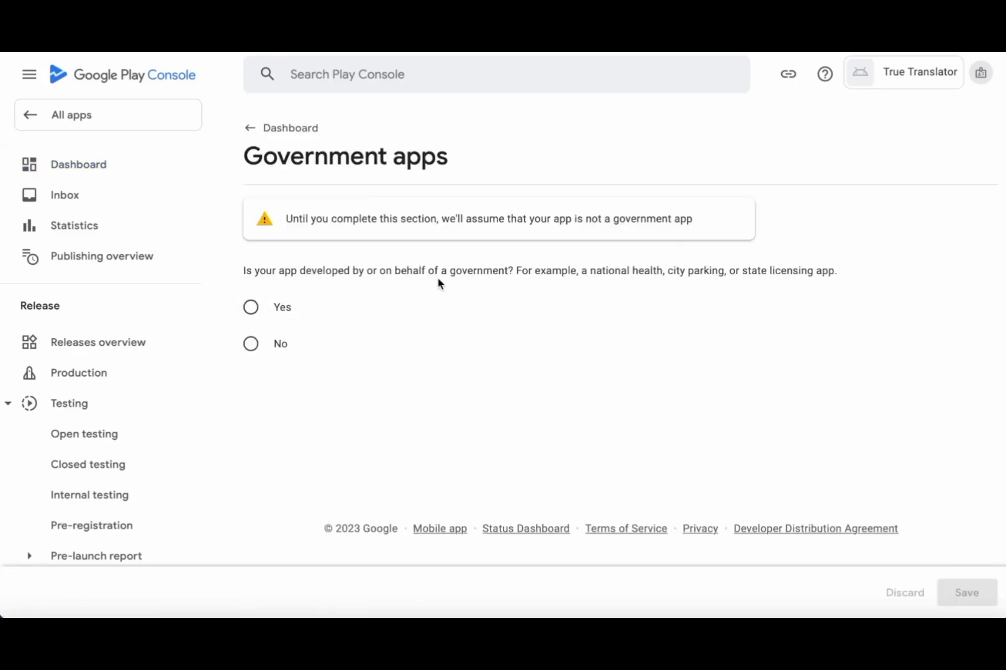
left_click(250, 343)
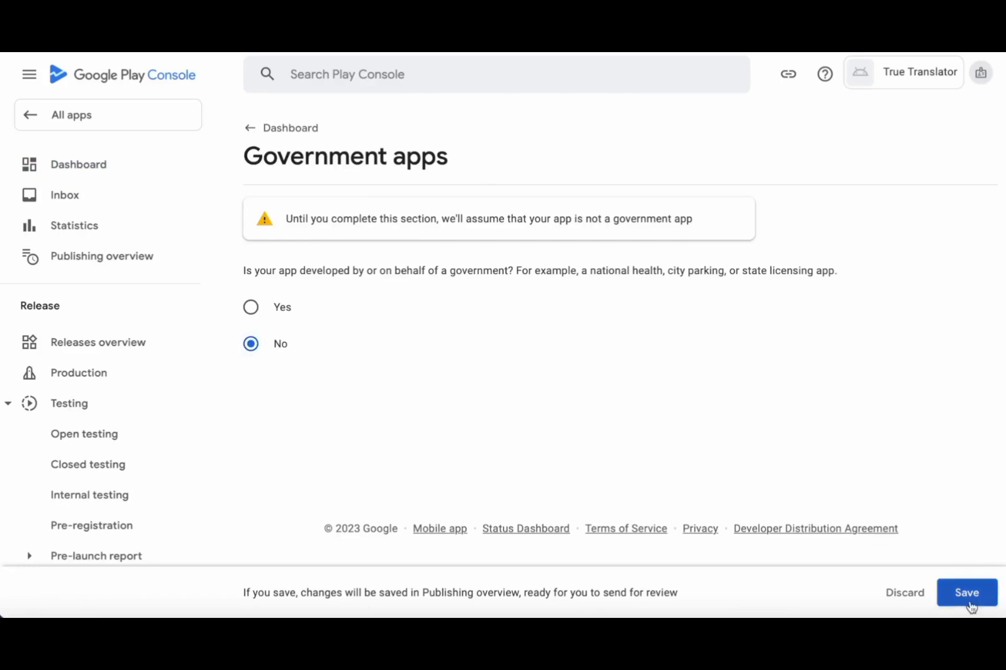
left_click(966, 596)
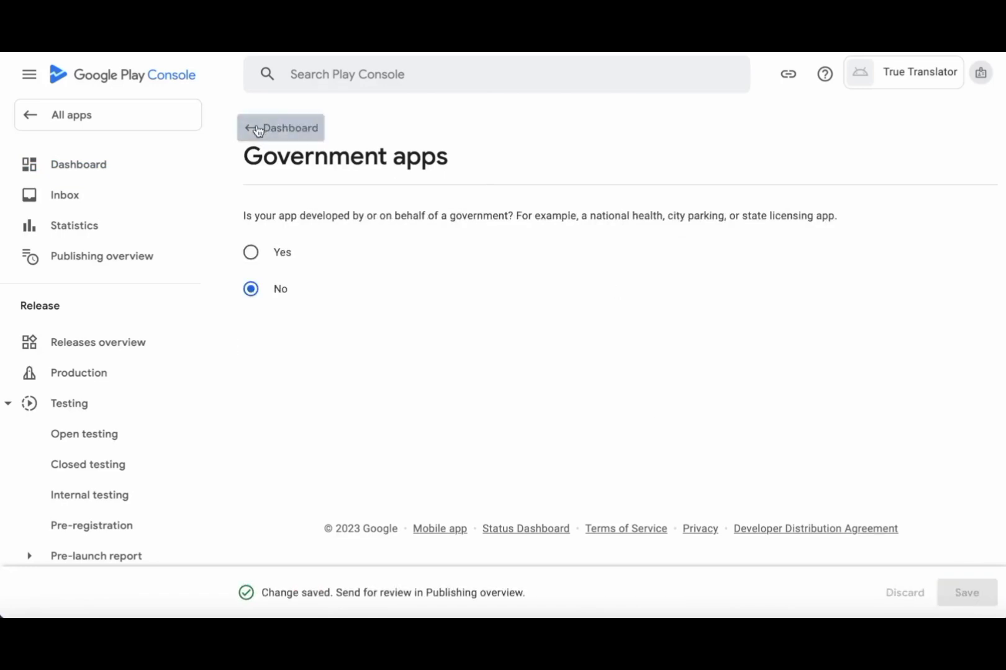
left_click(277, 128)
scroll(579, 358, "down", 10)
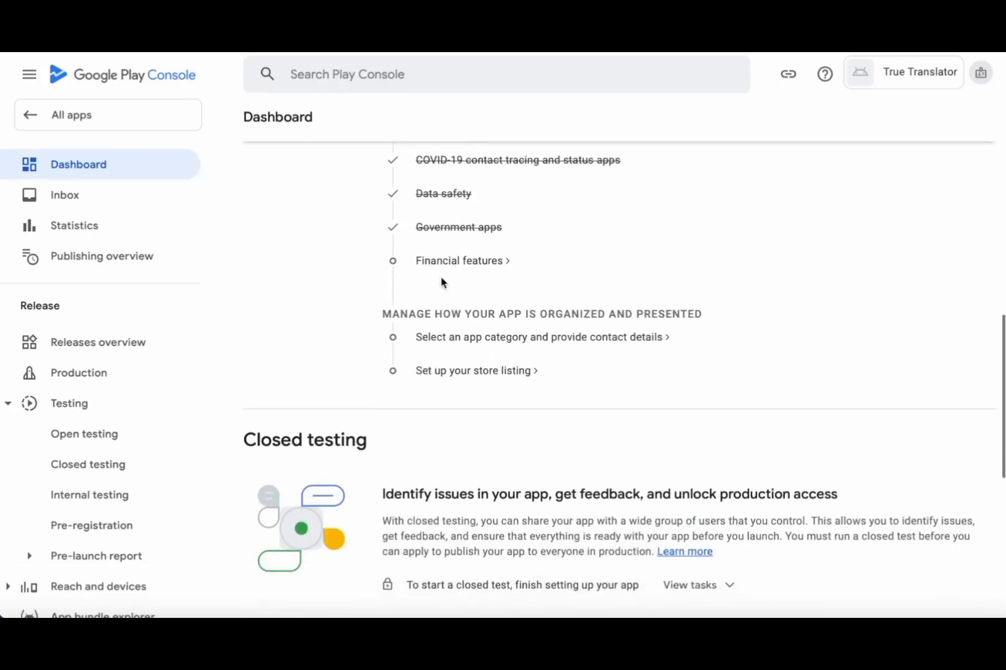
- Tick 'My app doesn't provide any financial features', save the declaration, and go back to the Dashboard
left_click(446, 262)
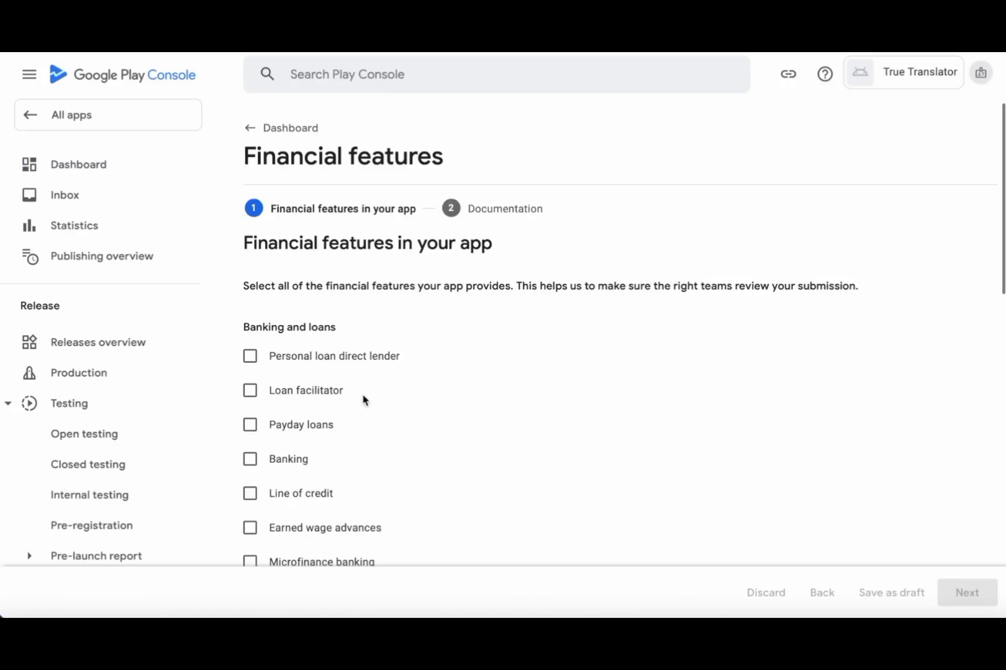
scroll(417, 413, "down", 3)
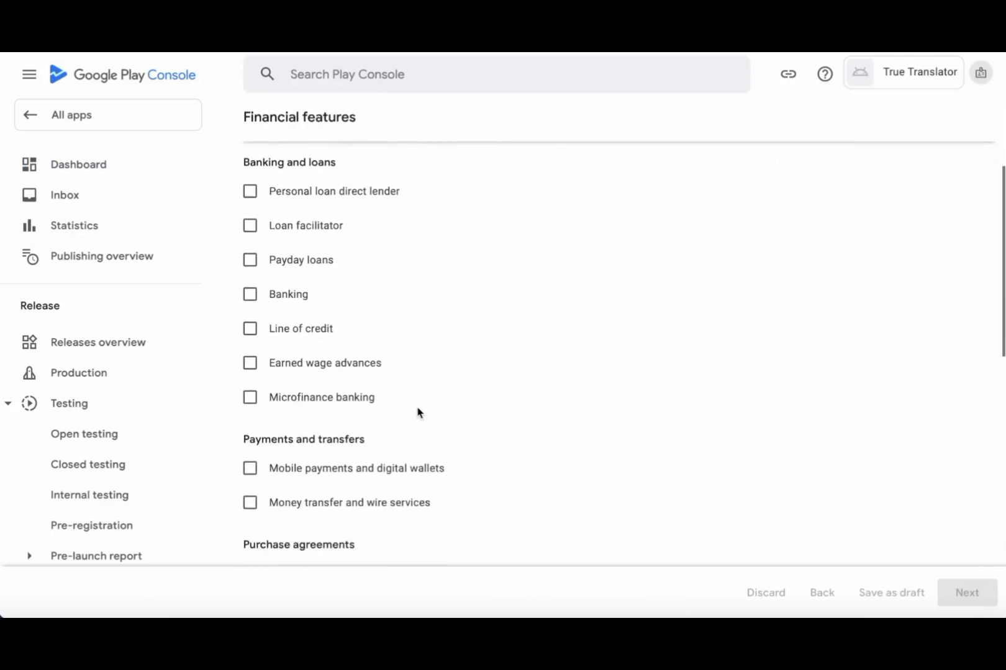
scroll(417, 413, "down", 5)
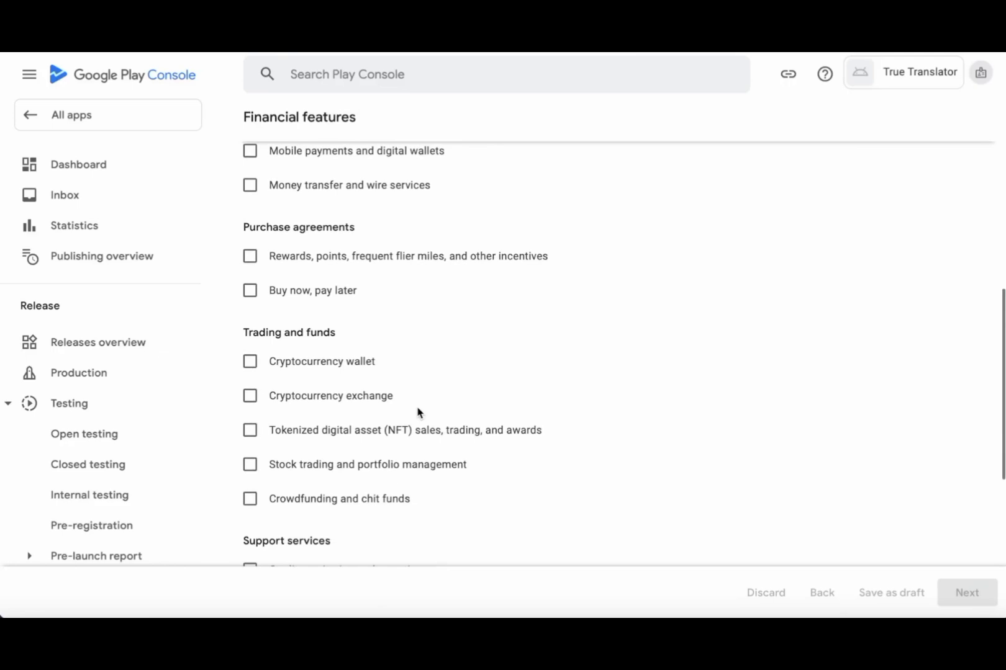
scroll(417, 413, "down", 5)
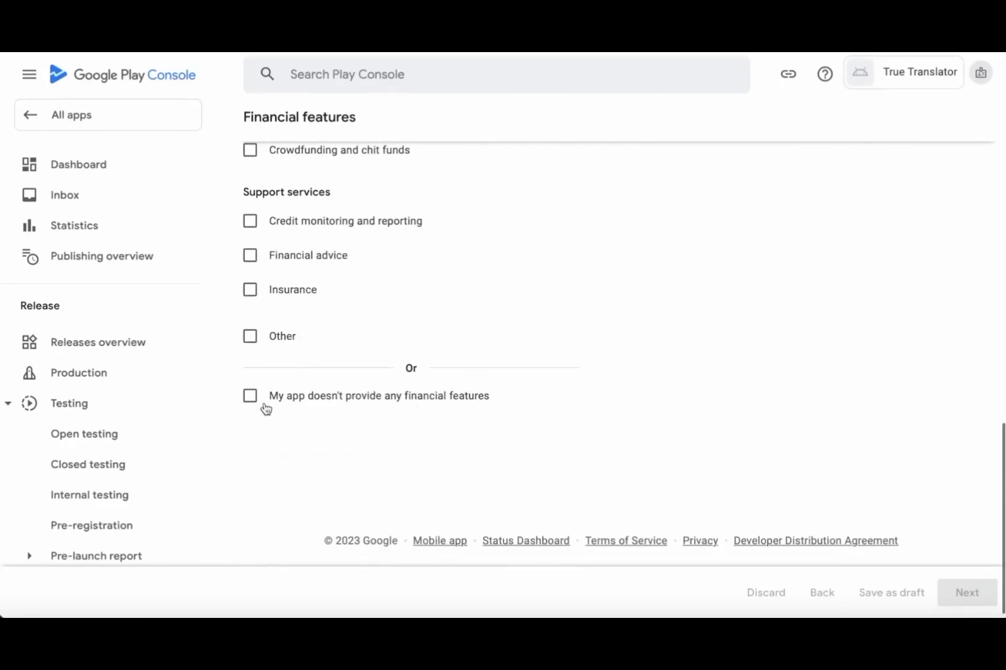
left_click(250, 397)
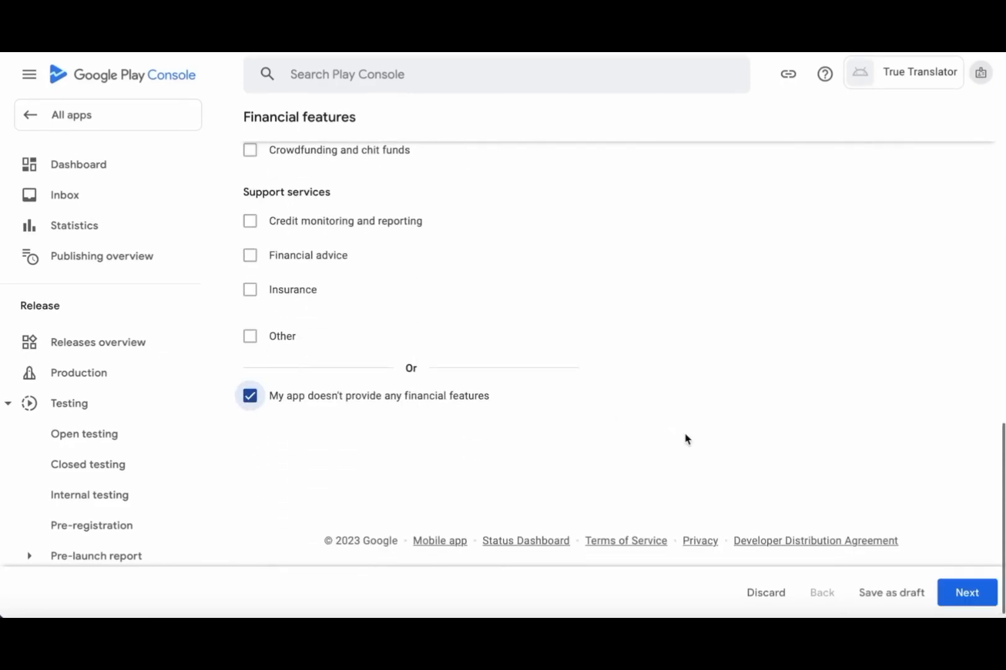
left_click(967, 598)
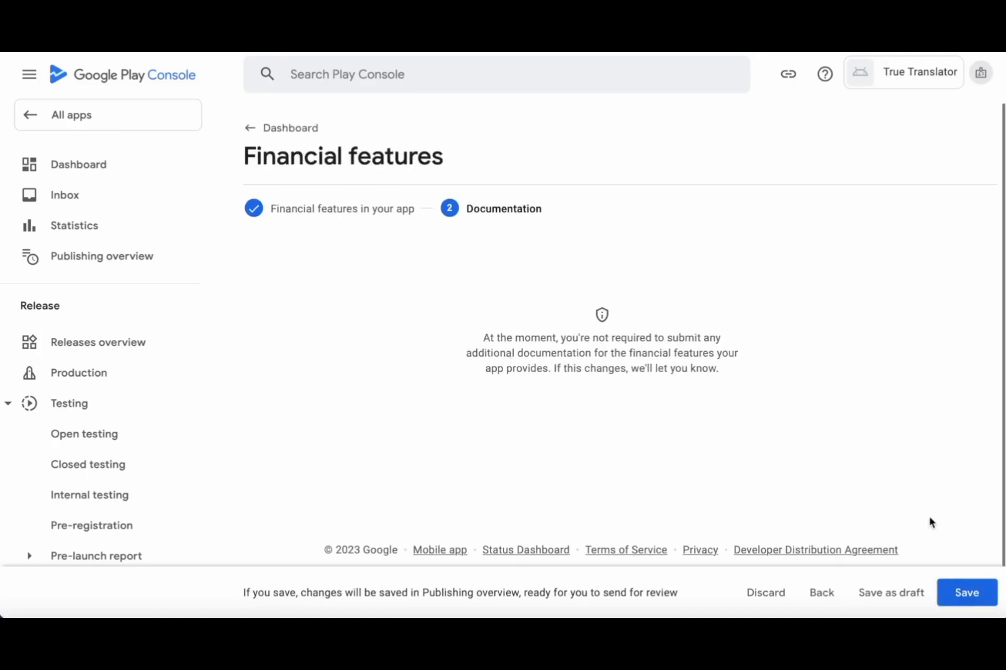
left_click(968, 596)
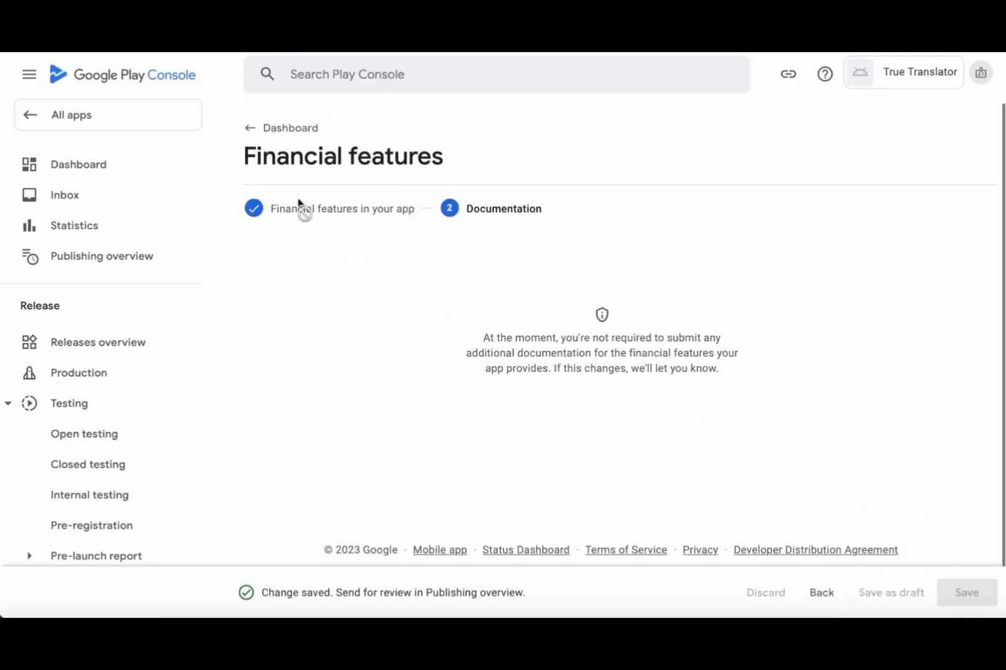
left_click(253, 138)
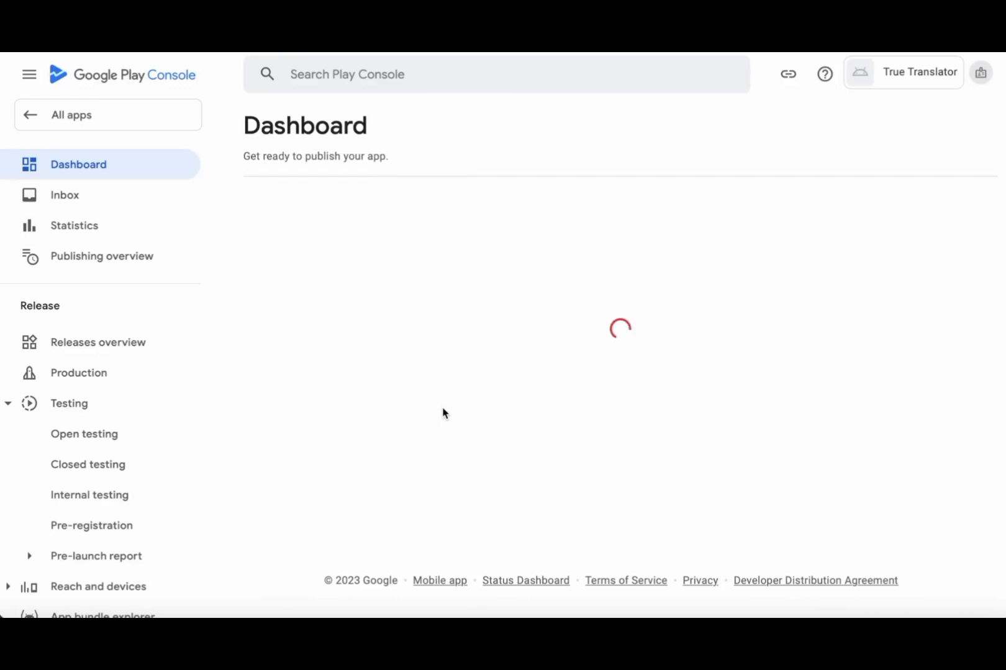
- Edit the store settings to choose the Lifestyle app category and save it
scroll(442, 413, "down", 10)
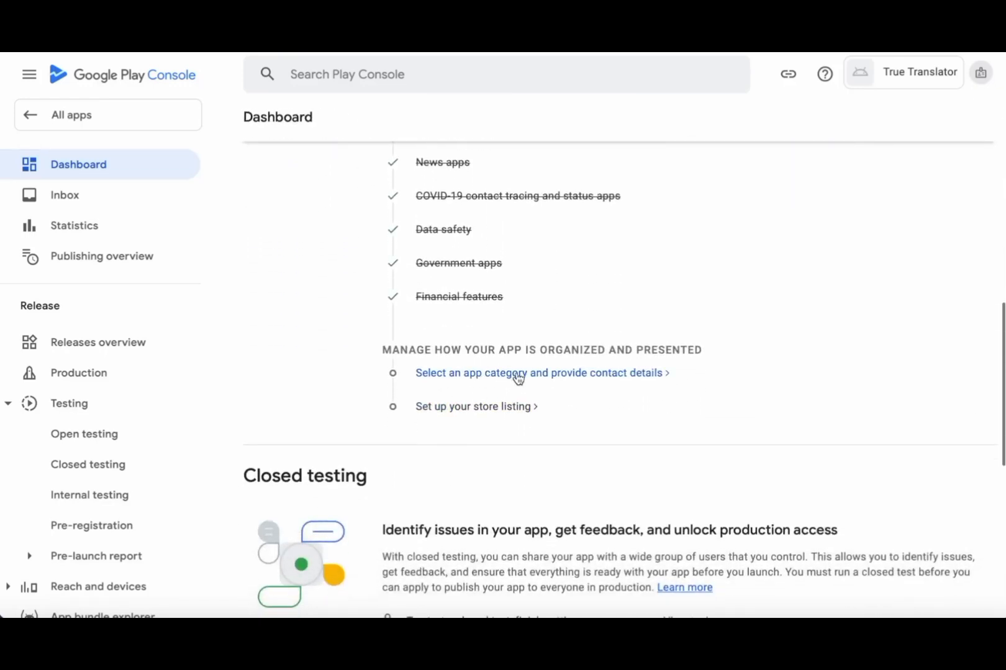
left_click(618, 373)
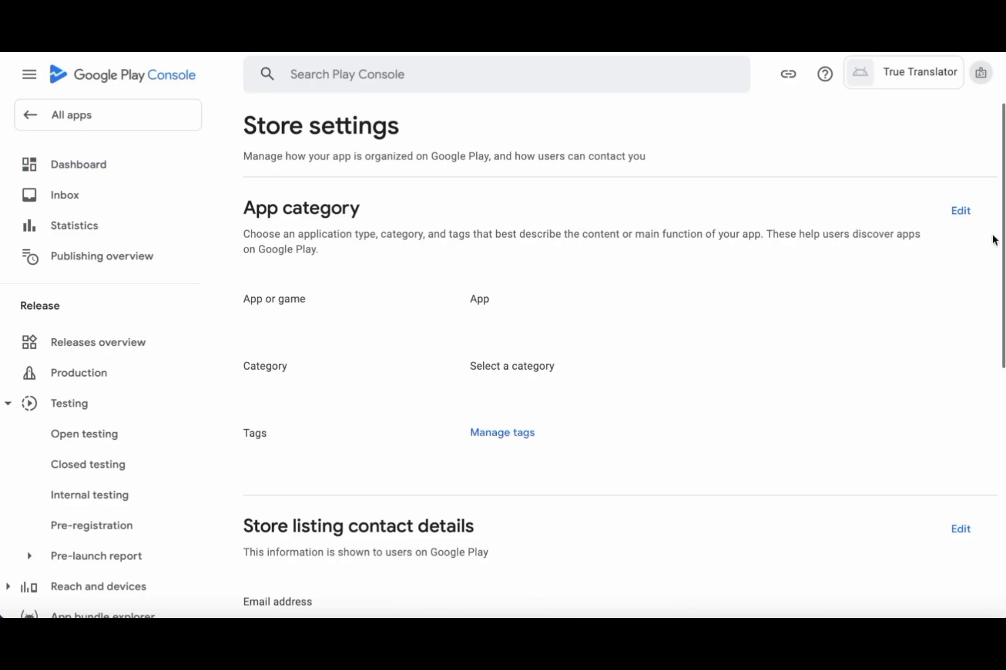
left_click(964, 213)
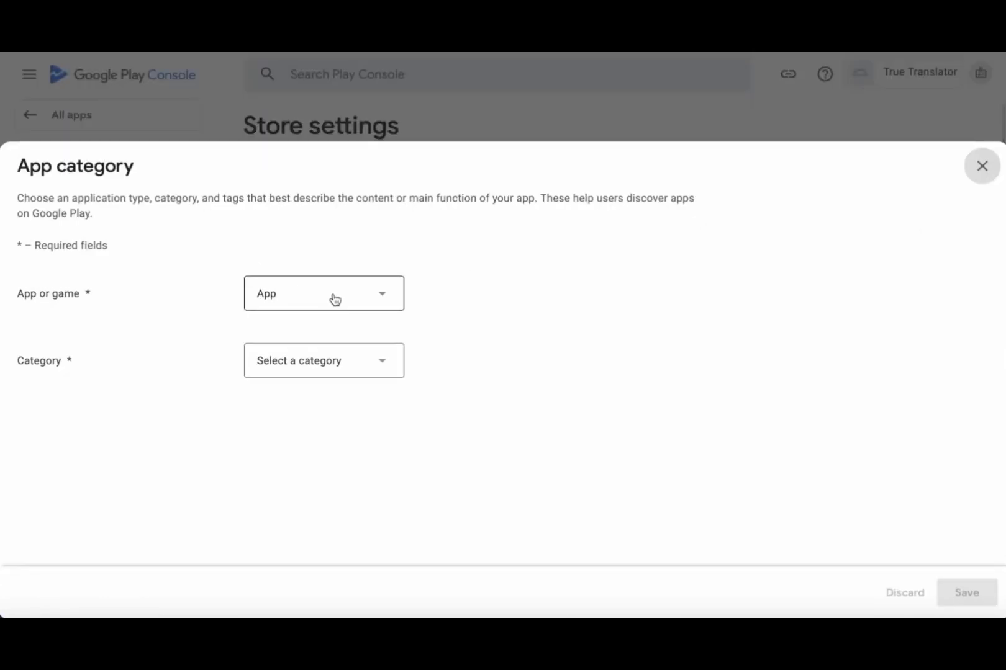
left_click(314, 361)
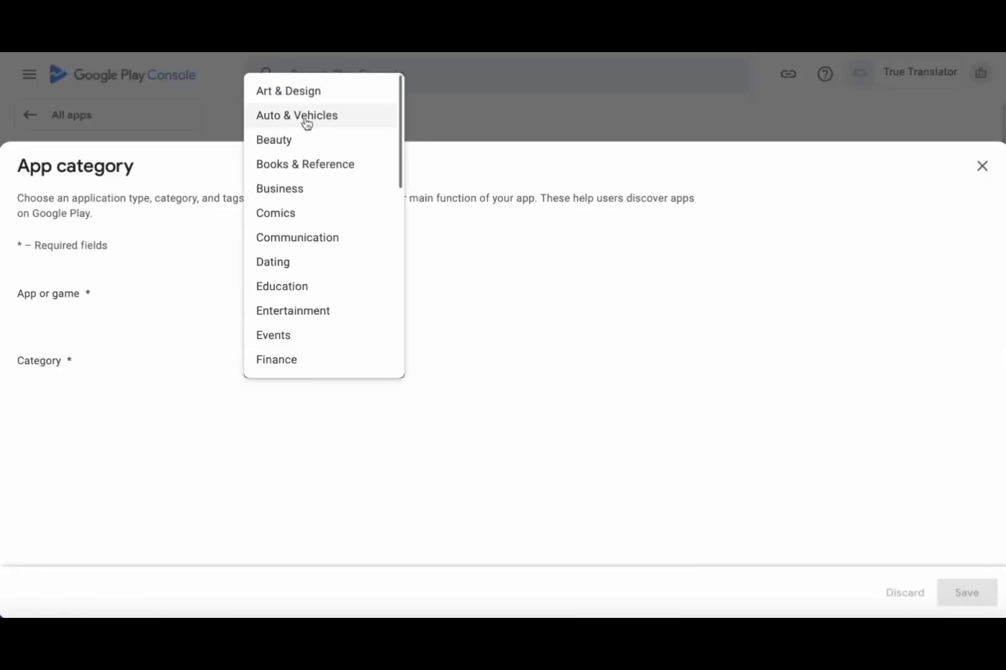
scroll(338, 250, "down", 4)
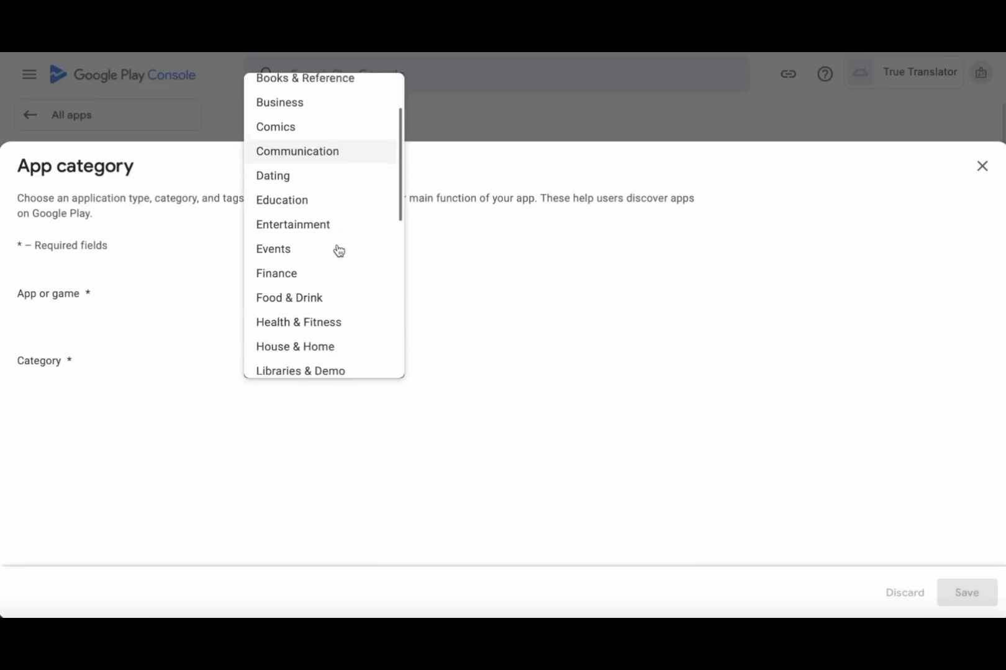
scroll(338, 250, "down", 4)
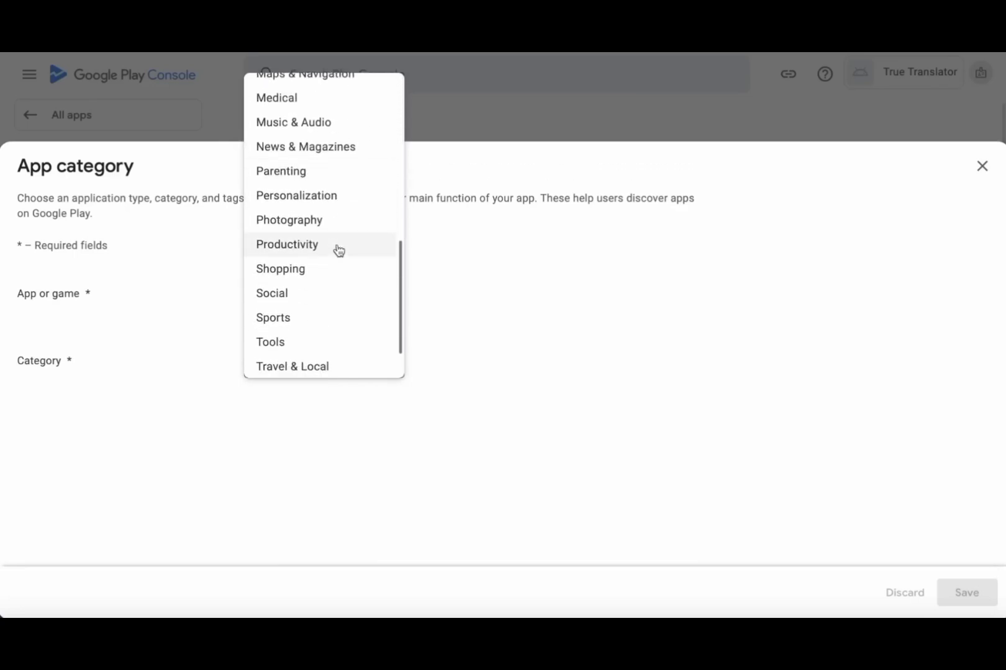
scroll(337, 251, "down", 2)
scroll(338, 250, "up", 5)
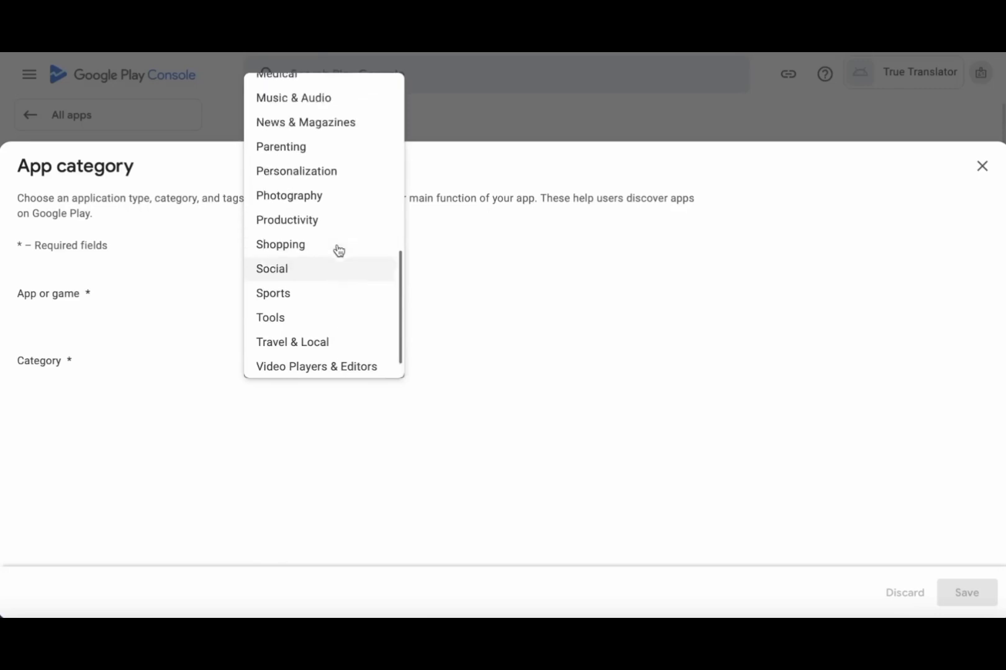
left_click(293, 251)
left_click(979, 594)
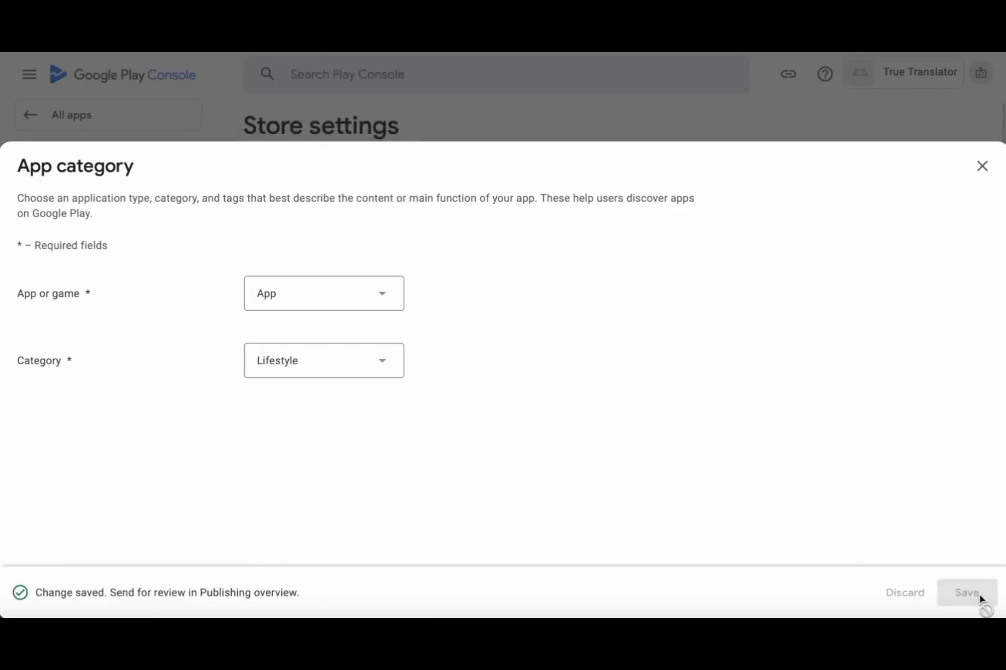
left_click(982, 166)
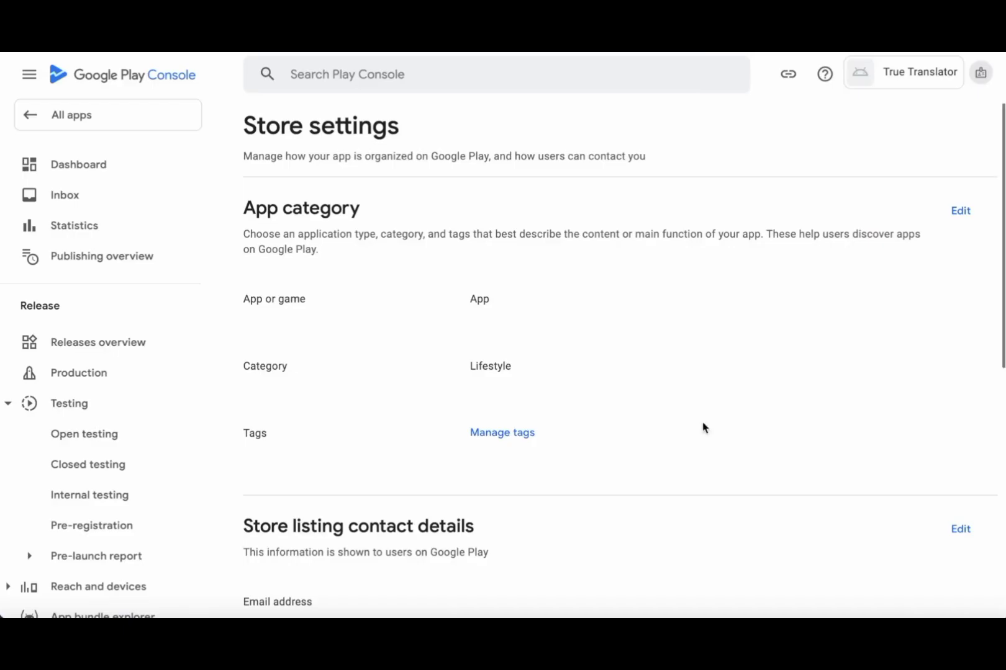
left_click(500, 435)
scroll(222, 483, "down", 8)
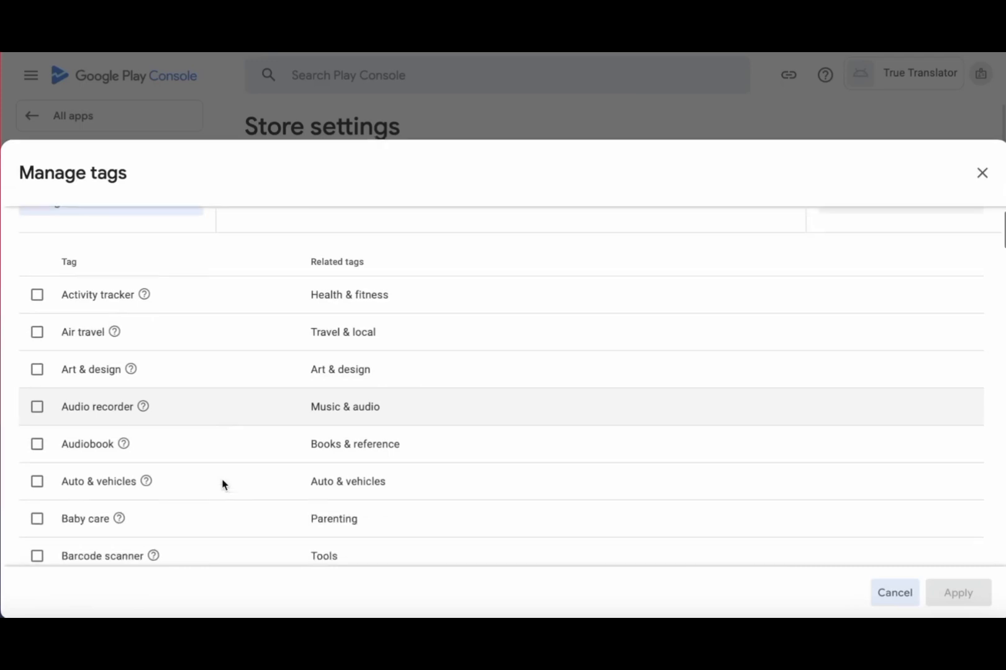
scroll(231, 426, "up", 4)
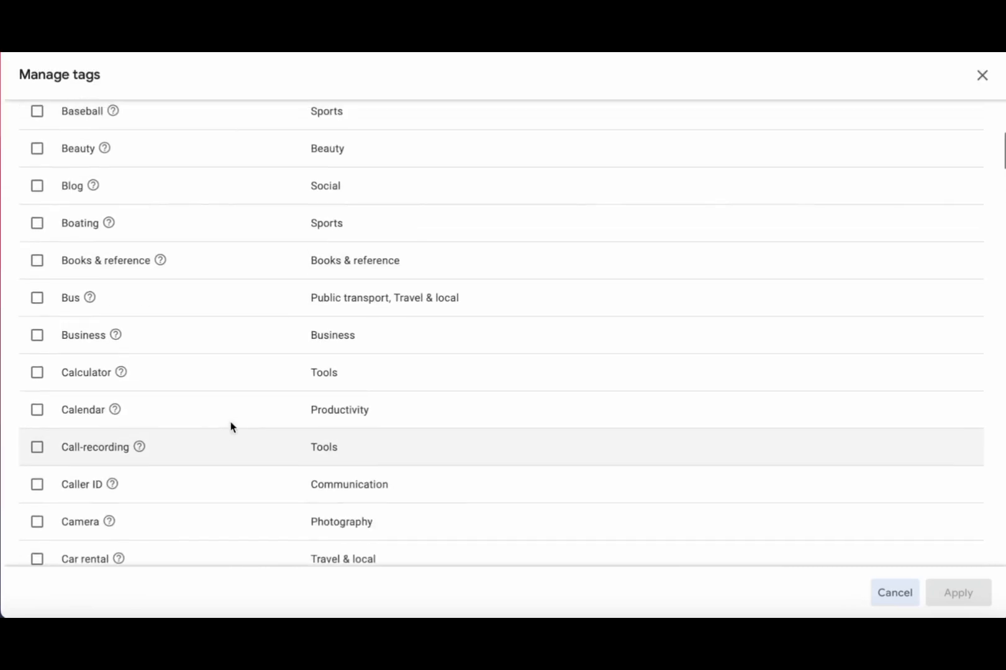
scroll(231, 426, "up", 5)
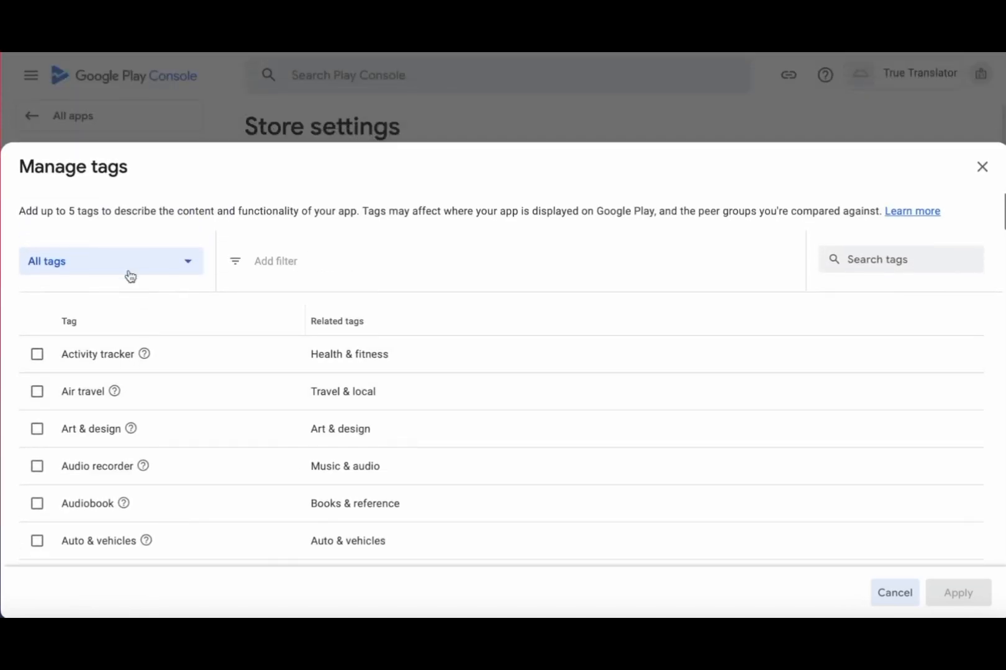
left_click_drag(21, 210, 97, 214)
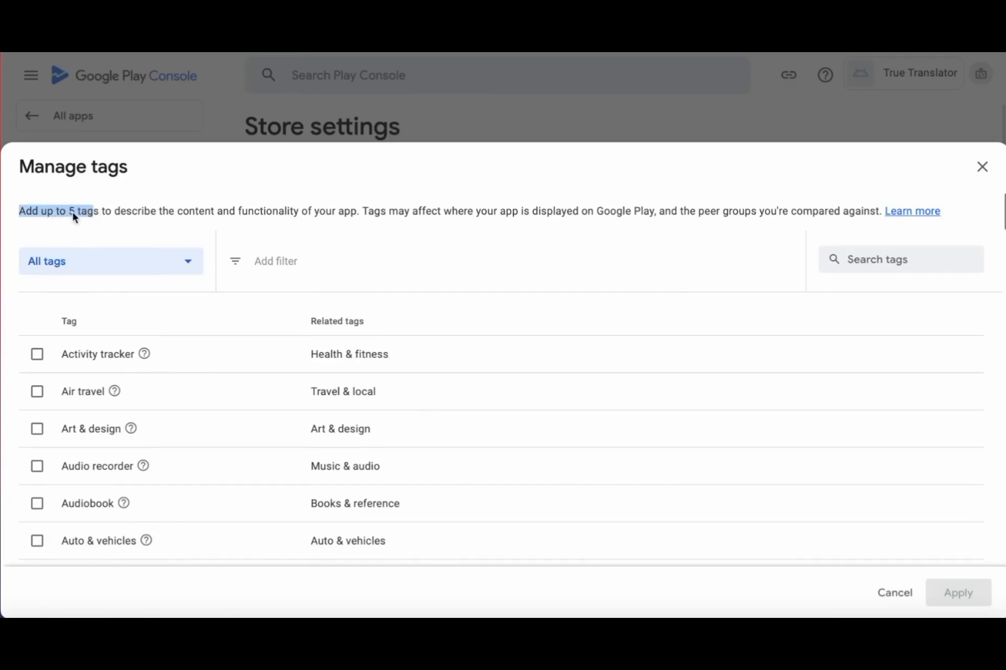
left_click(97, 215)
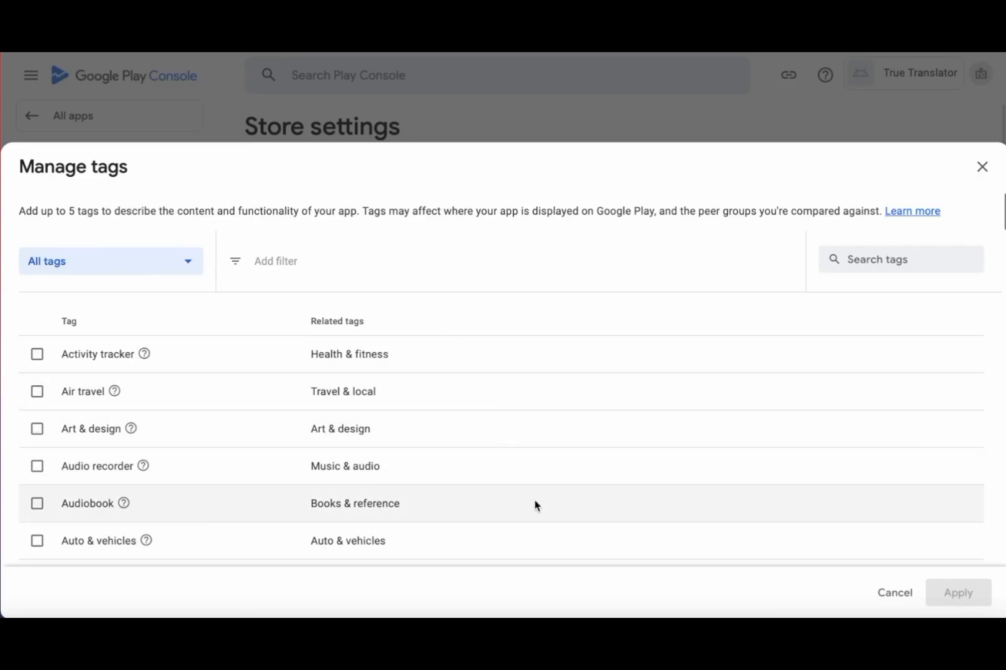
left_click(981, 166)
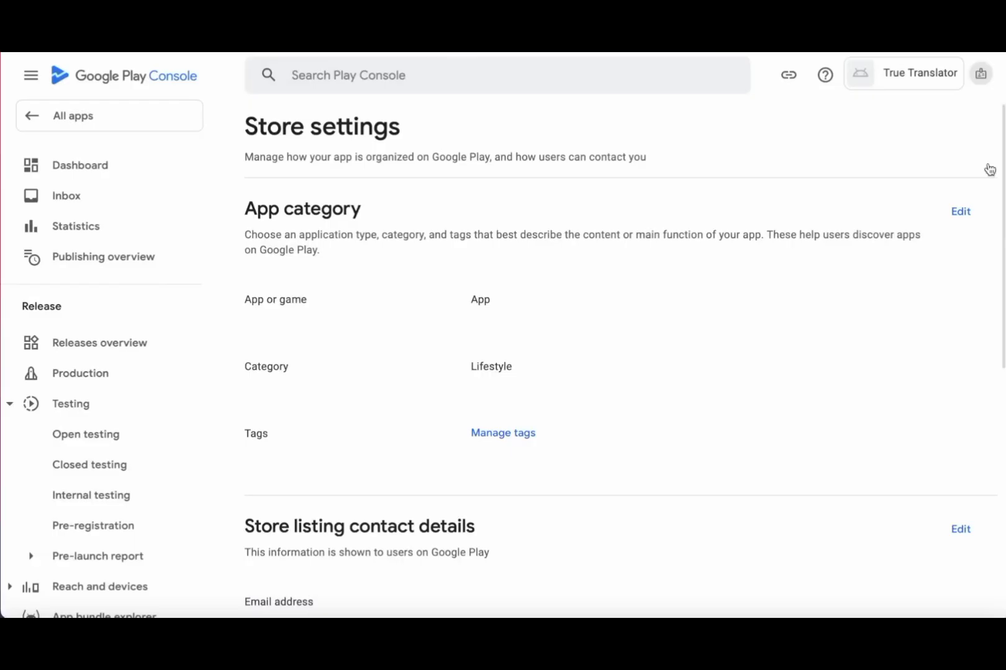
scroll(644, 447, "down", 6)
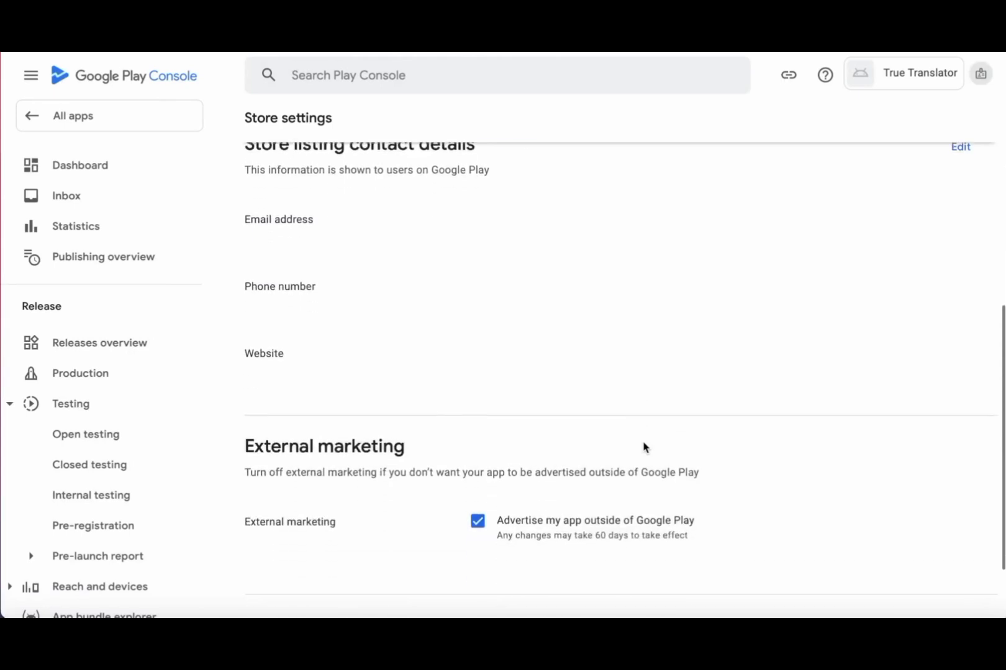
scroll(644, 447, "up", 1)
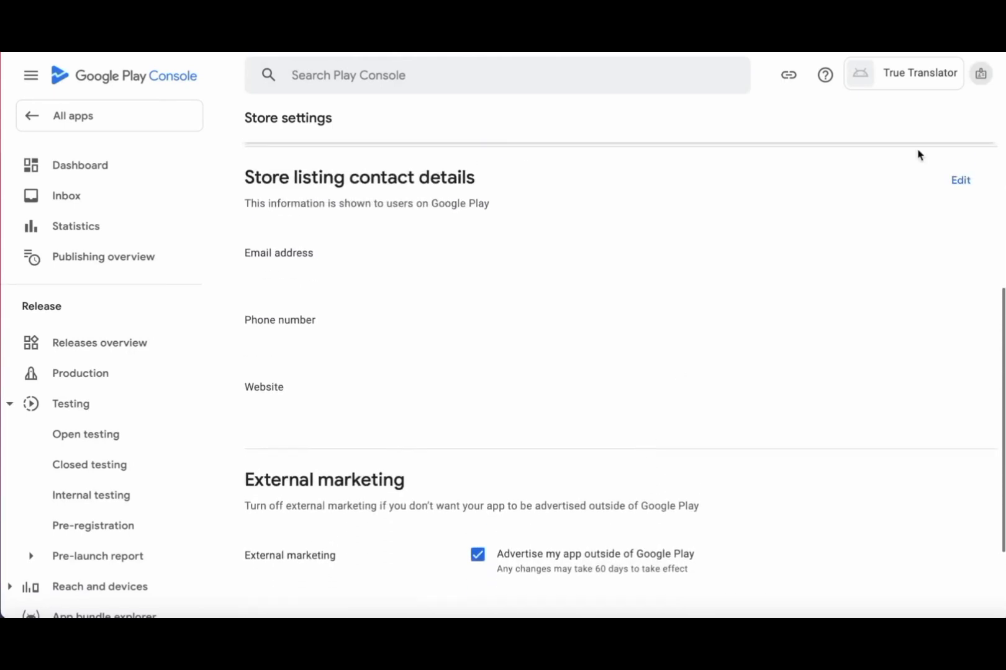
- Enter the developer's contact e-mail in the store listing contact details, save it, and review the setup checklist
left_click(962, 182)
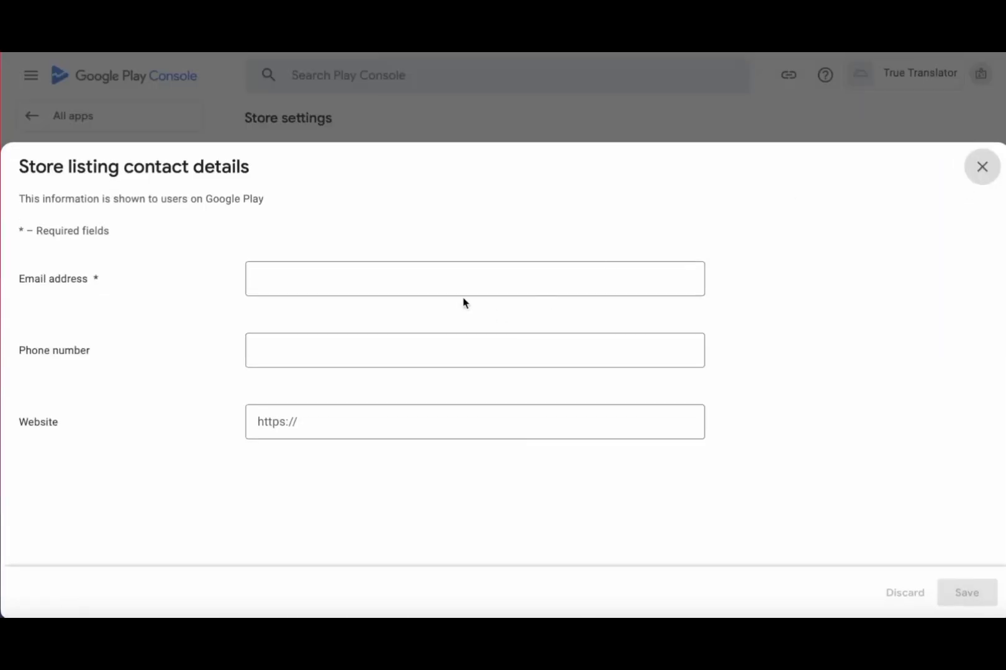
left_click(391, 271)
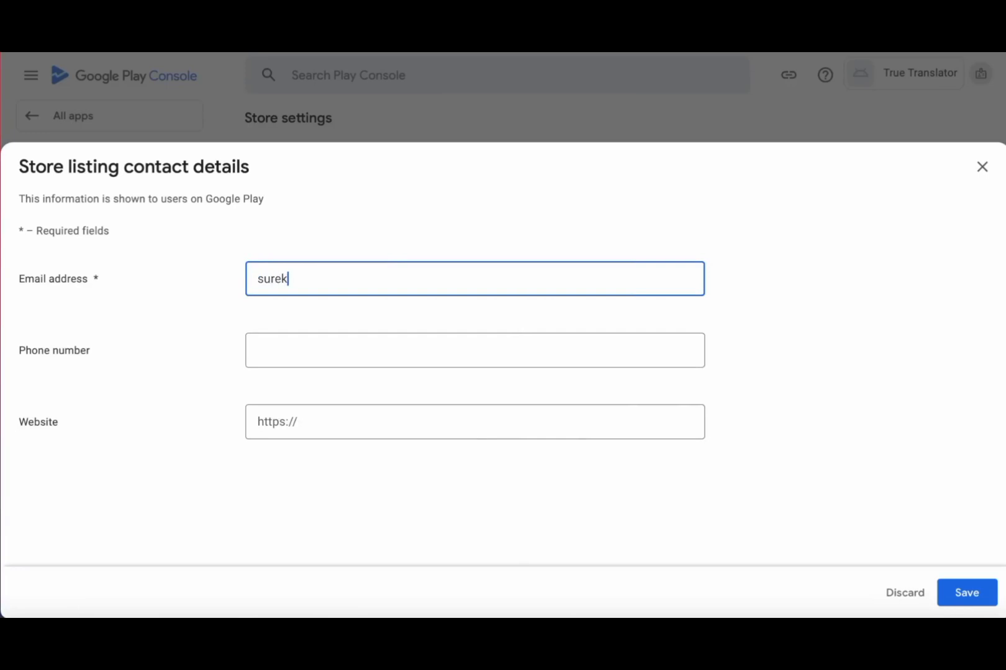
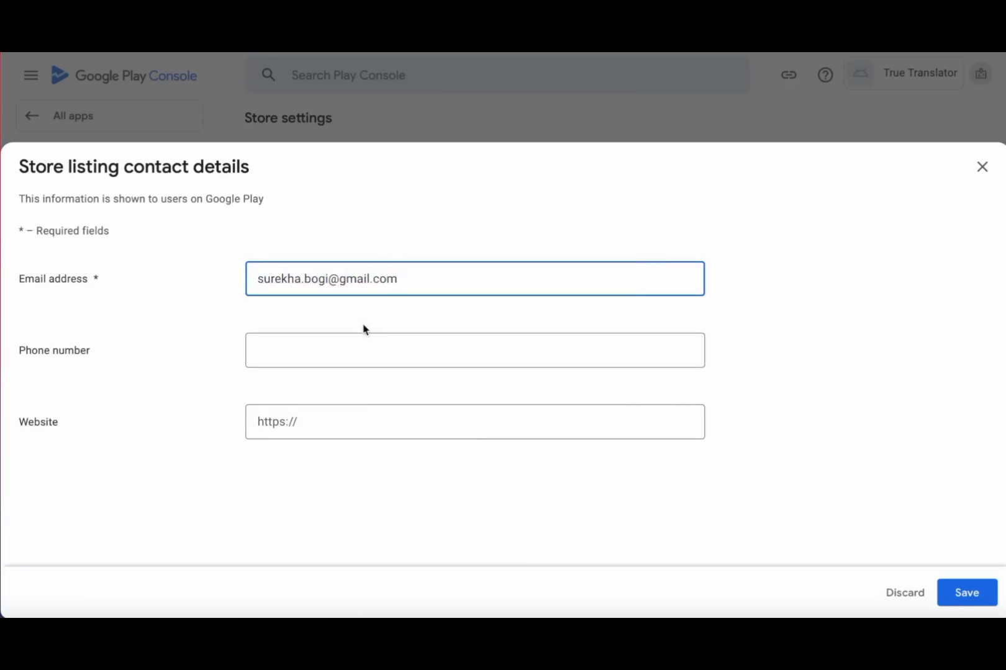
left_click(352, 341)
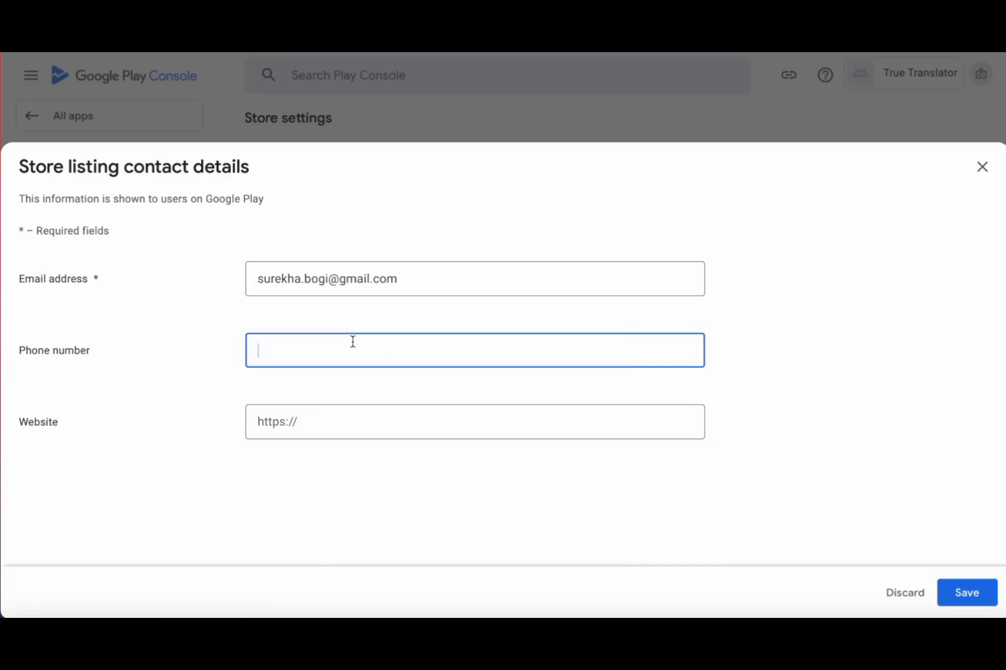
left_click(322, 423)
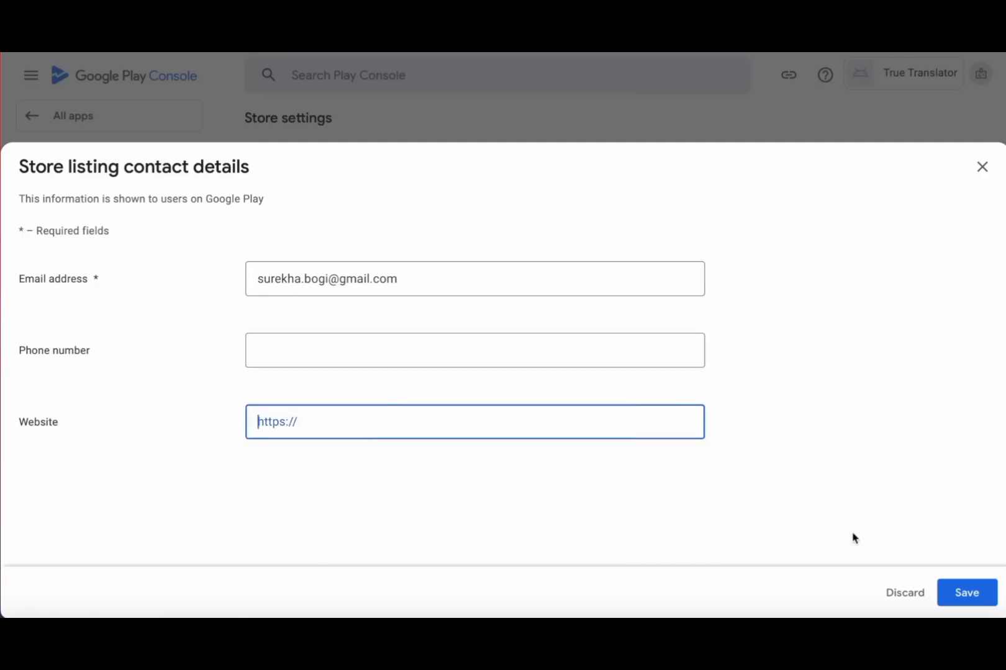
left_click(982, 594)
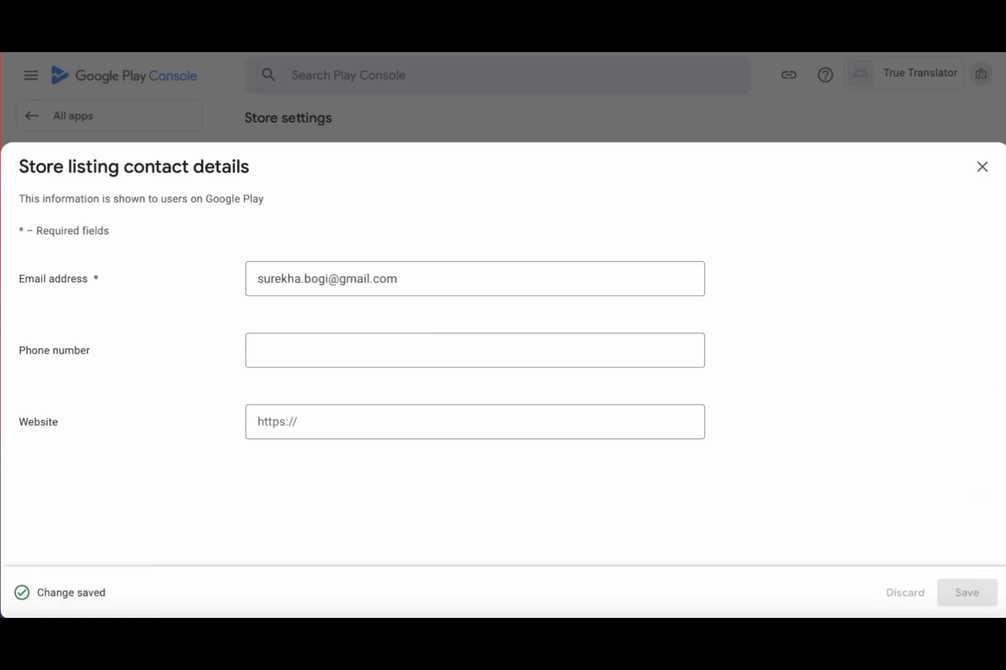
left_click(982, 168)
scroll(651, 406, "up", 5)
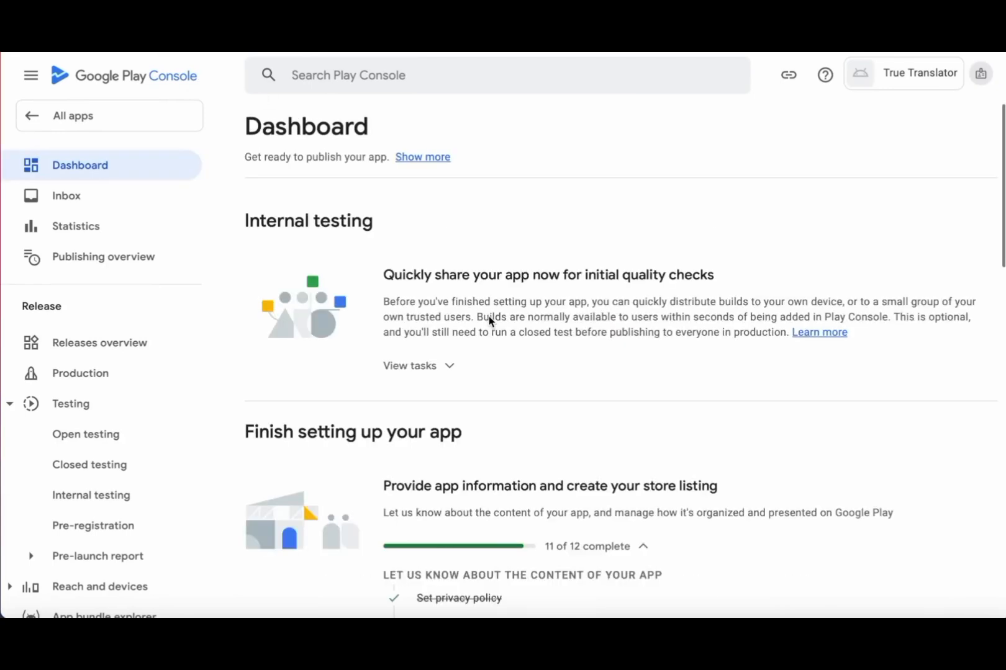
scroll(489, 316, "down", 9)
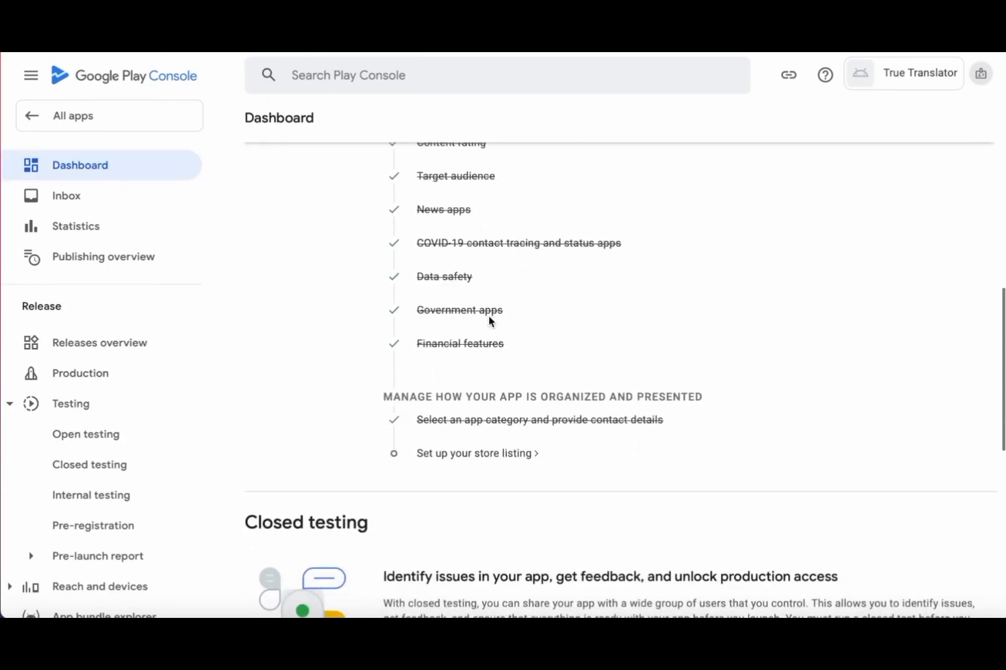
- Open the store listing setup and paste the prepared short description from Notes
left_click(484, 456)
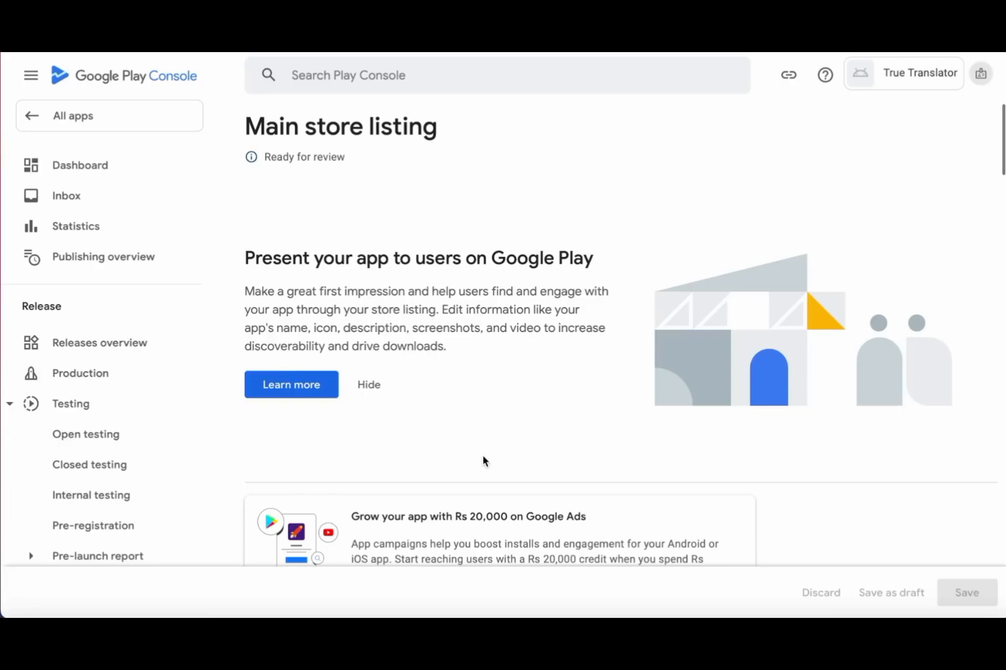
scroll(483, 458, "down", 5)
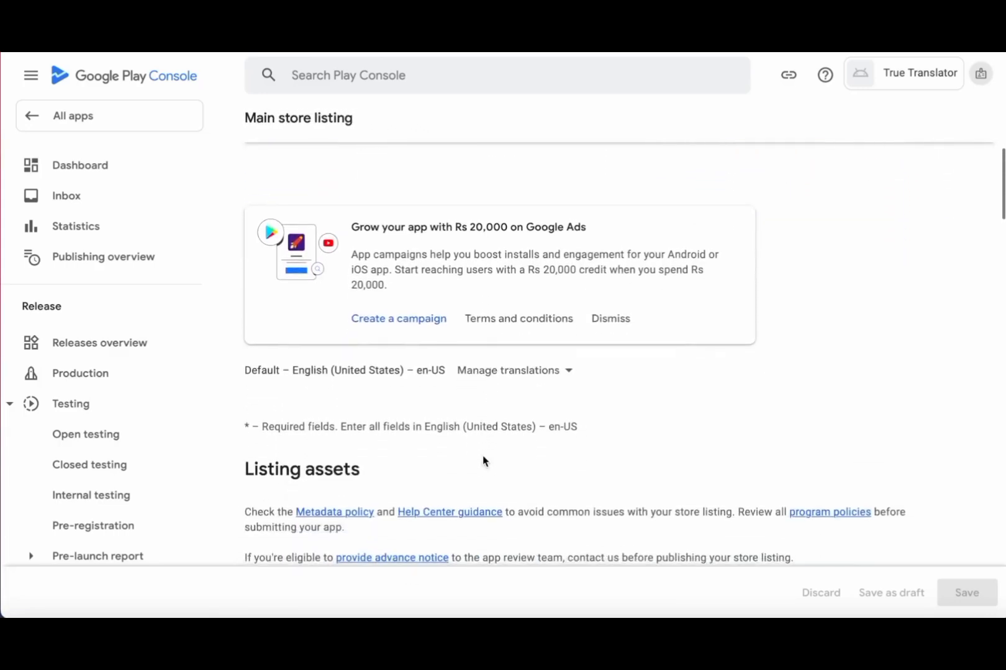
scroll(482, 455, "down", 3)
scroll(482, 455, "down", 3)
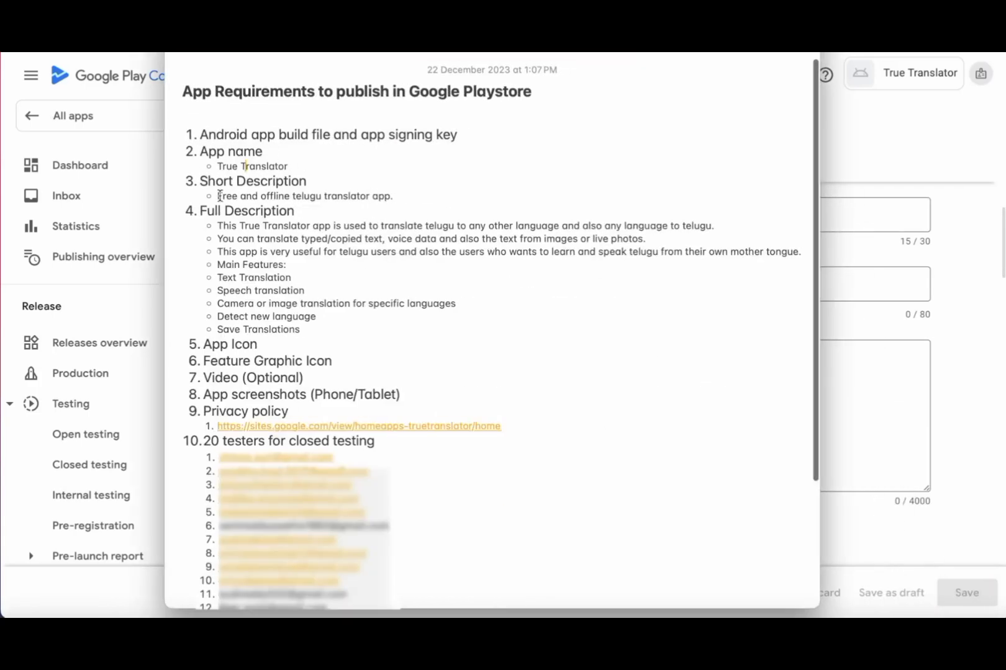
left_click_drag(217, 196, 394, 196)
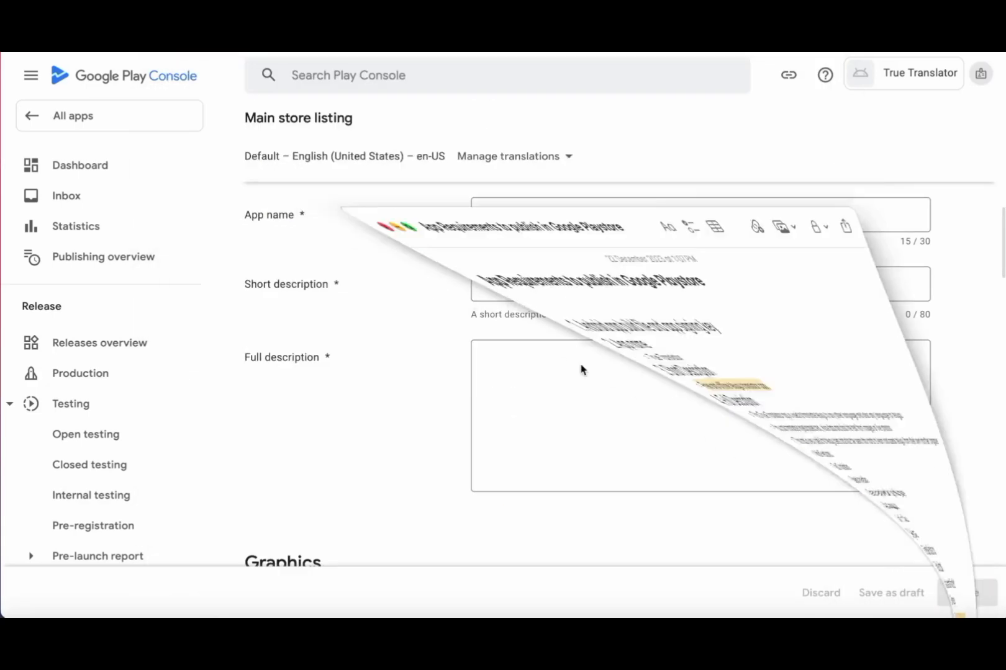
type("Free and offline telugu translator app.")
- Paste the full description lines from Notes into the Full description field
left_click(601, 451)
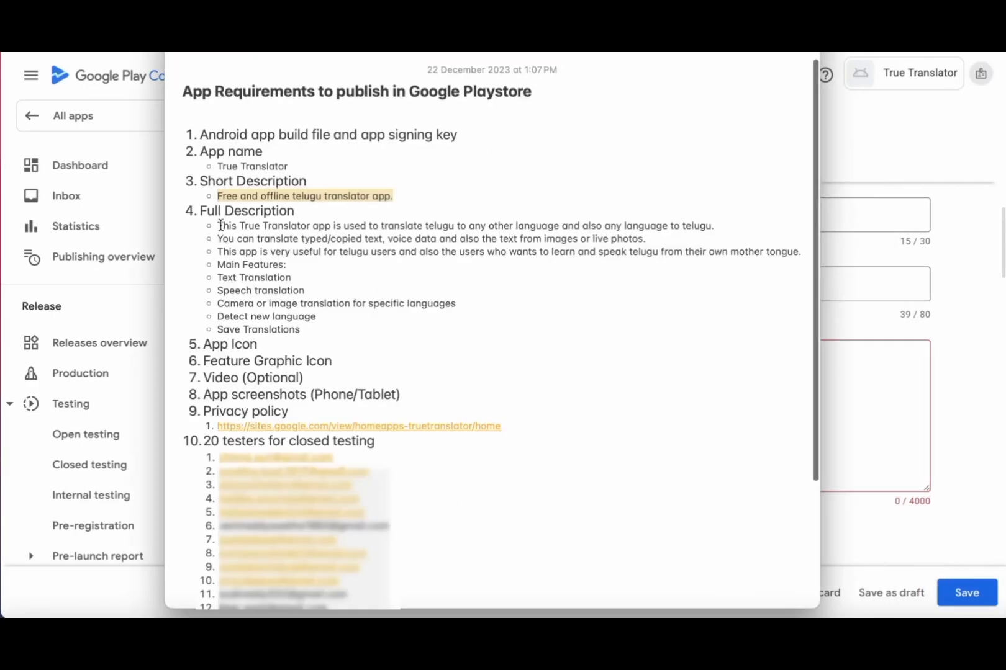
left_click_drag(217, 225, 300, 329)
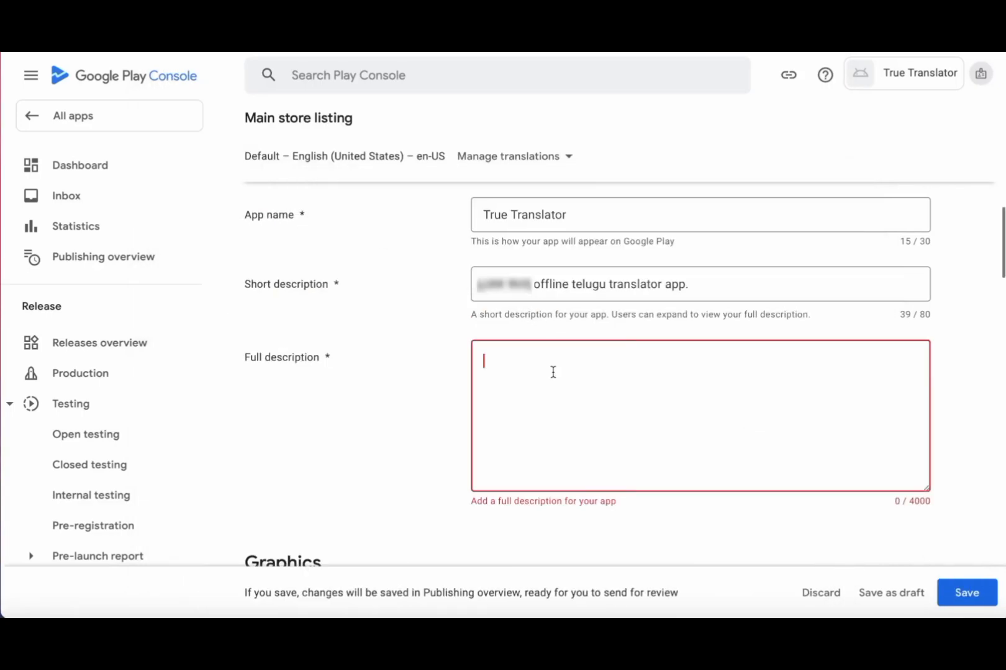
key("ctrl+v")
left_click(497, 404)
key("BackSpace")
key("BackSpace")
key("BackSpace")
key("BackSpace")
key("BackSpace")
- Remove the leftover bullet characters from the Full description, including before 'Main Features:'
left_click_drag(504, 440, 478, 440)
key("BackSpace")
left_click_drag(501, 477, 479, 476)
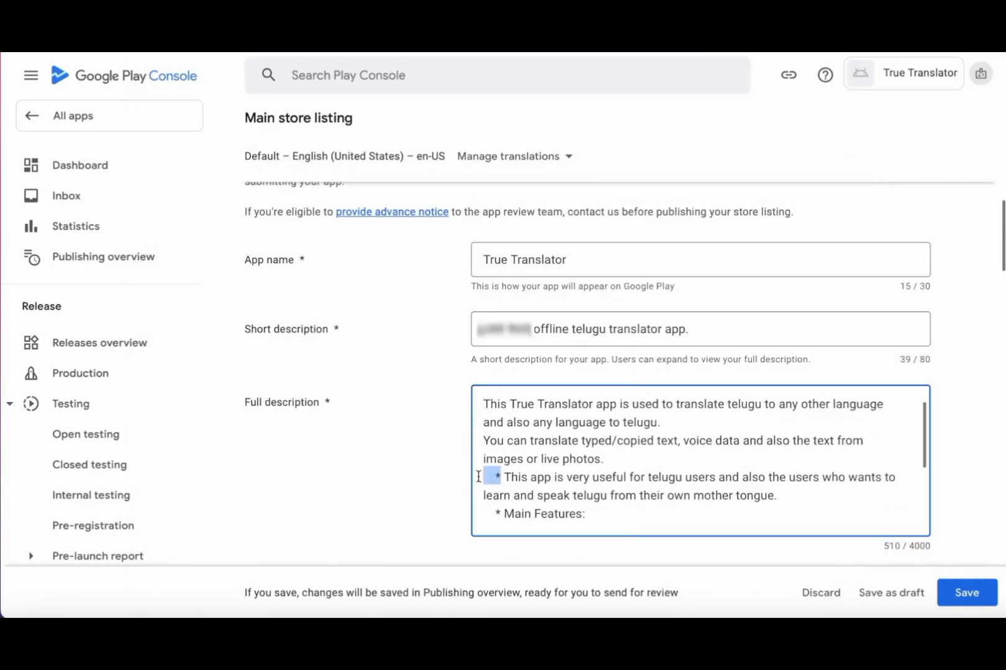
key("BackSpace")
left_click(487, 477)
key("BackSpace")
scroll(729, 442, "down", 3)
scroll(730, 442, "up", 1)
left_click_drag(502, 404, 480, 404)
key("BackSpace")
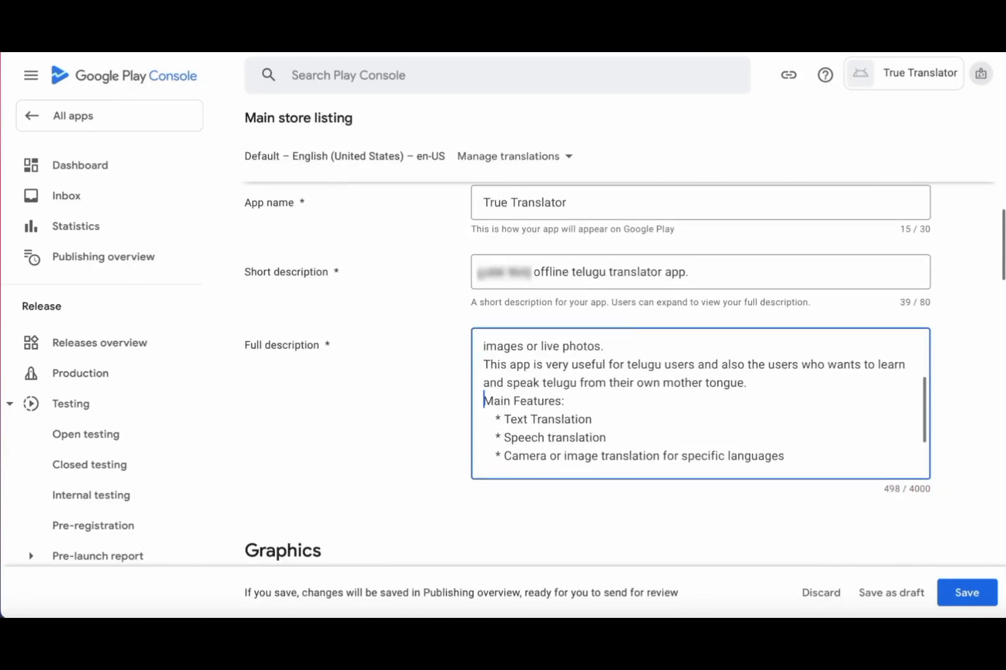
scroll(583, 411, "down", 2)
scroll(683, 451, "down", 7)
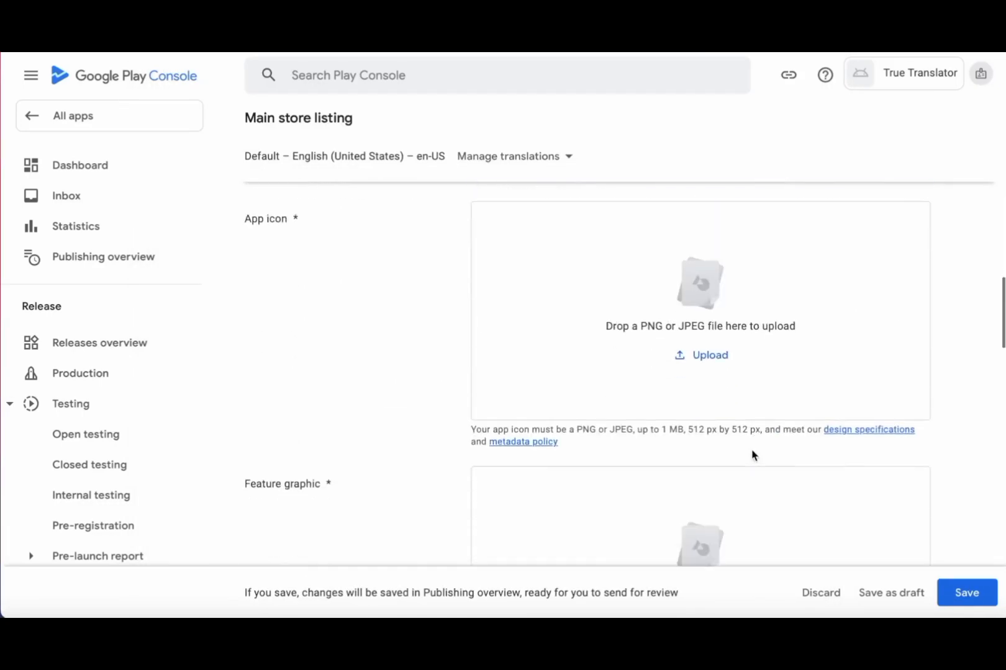
- Upload translatorAppIcon512.png from Finder as the app icon
left_click(710, 358)
left_click(705, 463)
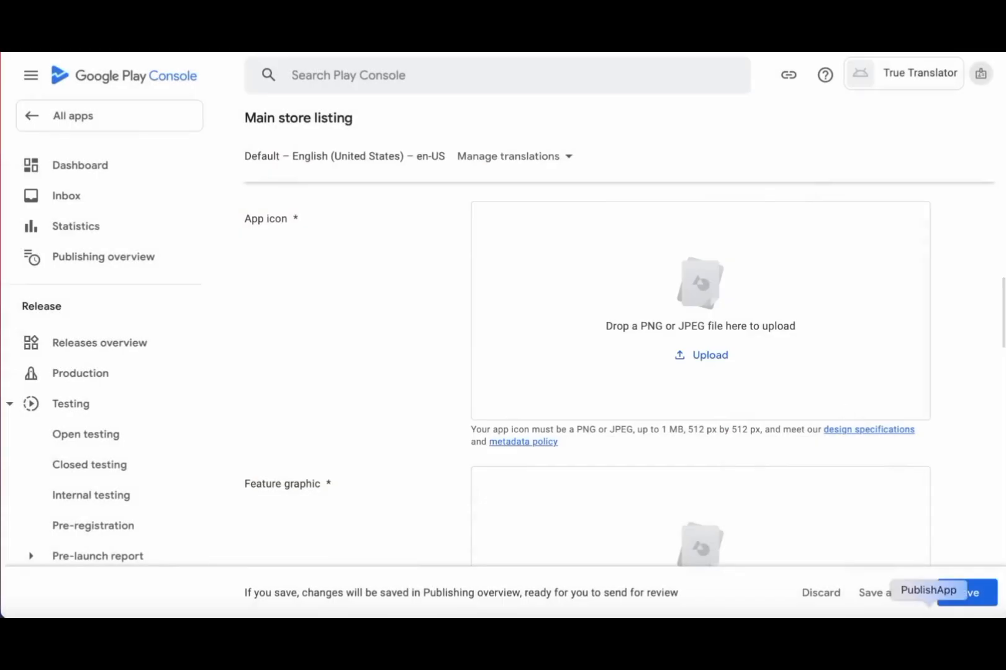
left_click(883, 633)
left_click_drag(487, 110, 354, 40)
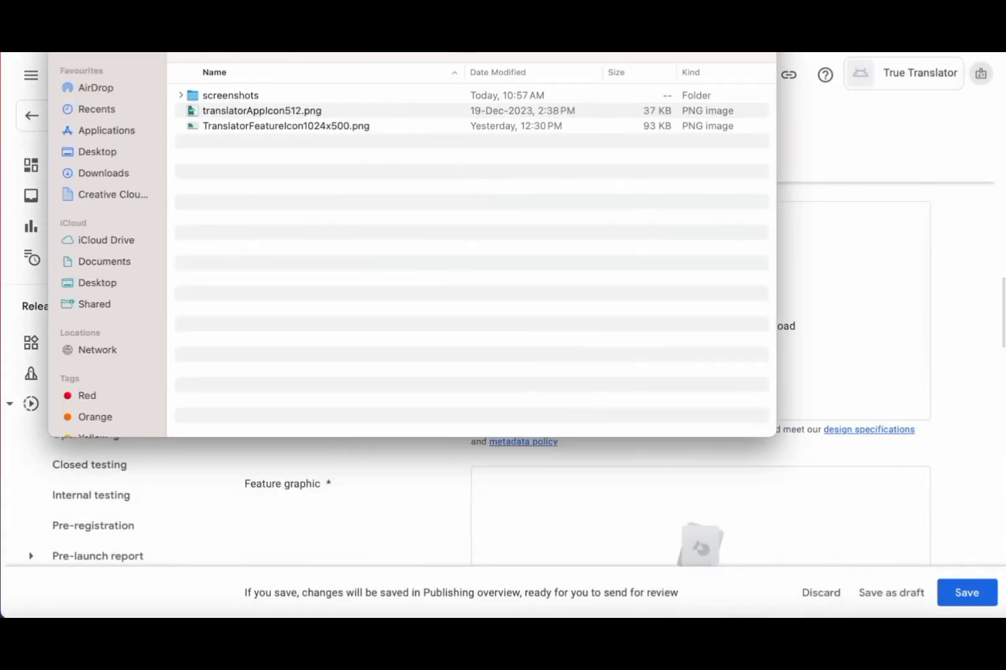
left_click_drag(311, 113, 887, 326)
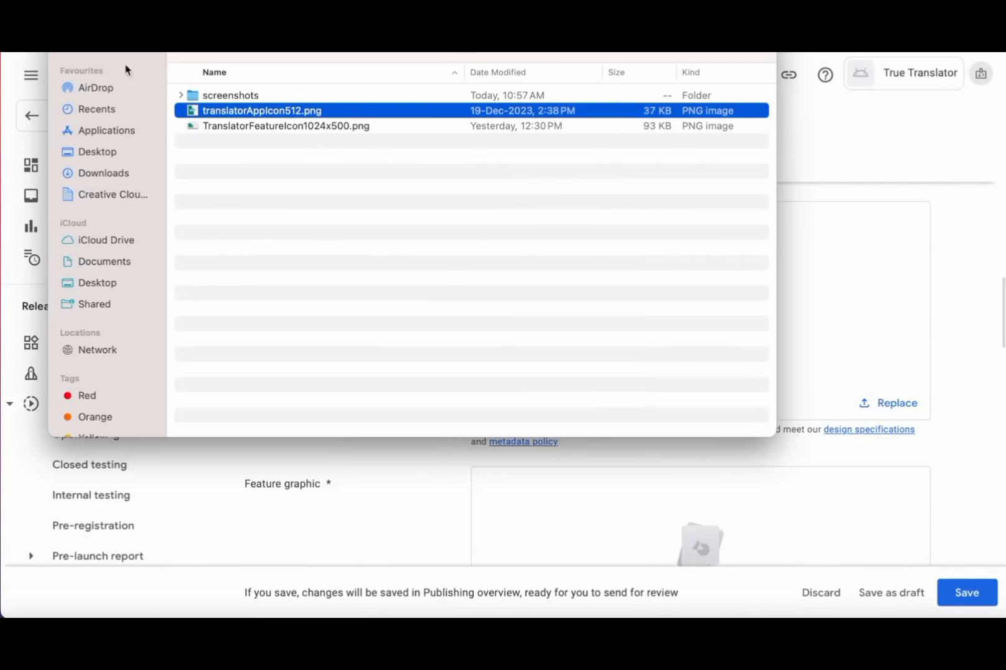
left_click(84, 43)
- Upload TranslatorFeatureIcon1024x500.png as the feature graphic
scroll(708, 366, "down", 5)
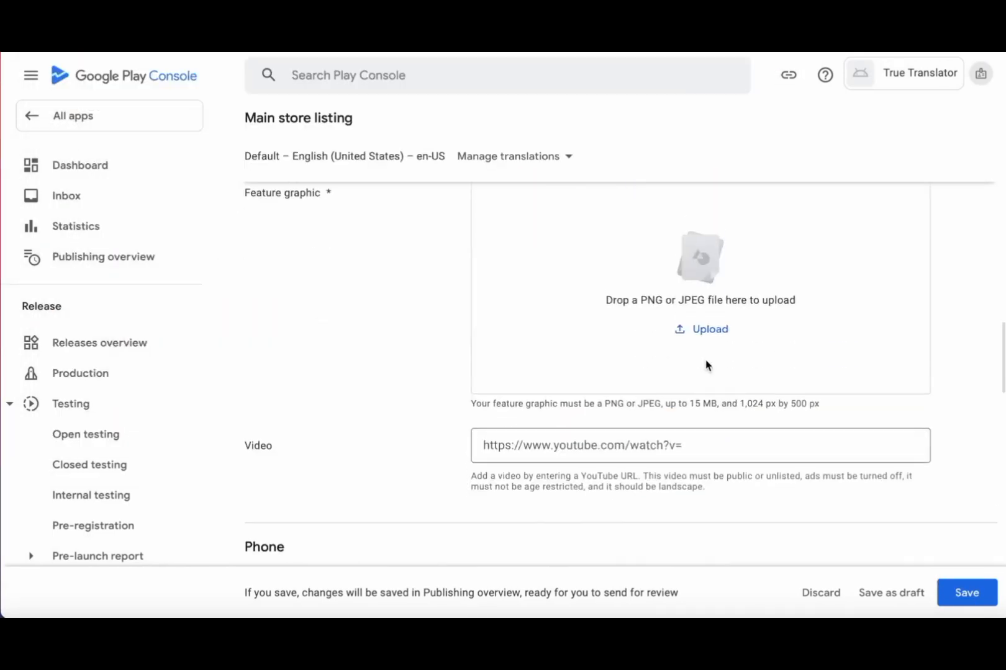
scroll(707, 366, "up", 2)
left_click(945, 547)
left_click(523, 127)
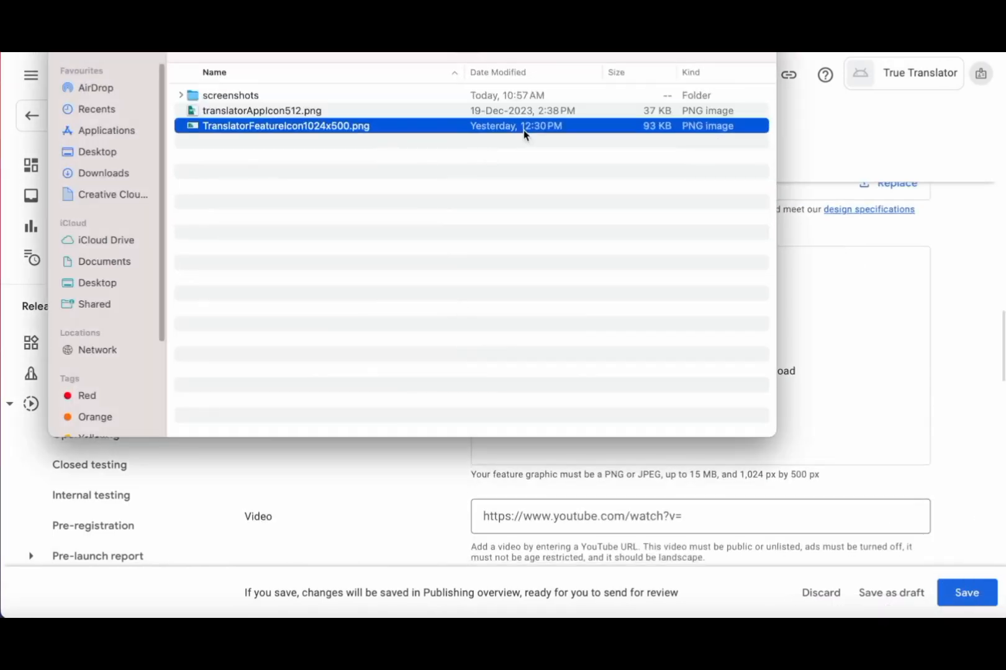
left_click_drag(523, 129, 893, 338)
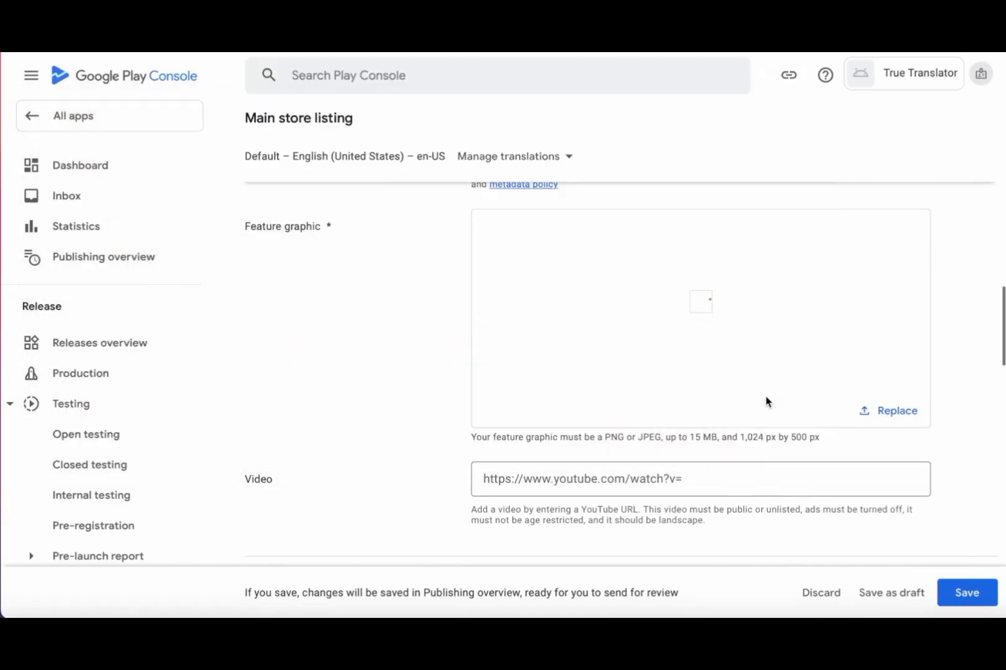
- Scroll to the phone screenshots section and check its four-screenshot recommendation
scroll(799, 446, "down", 3)
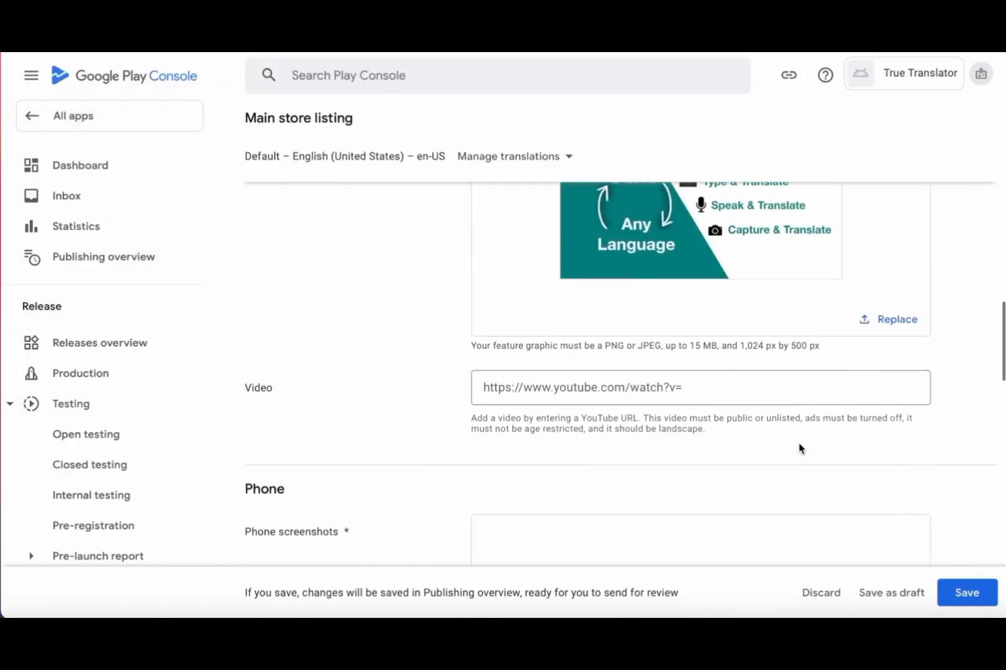
scroll(799, 448, "down", 3)
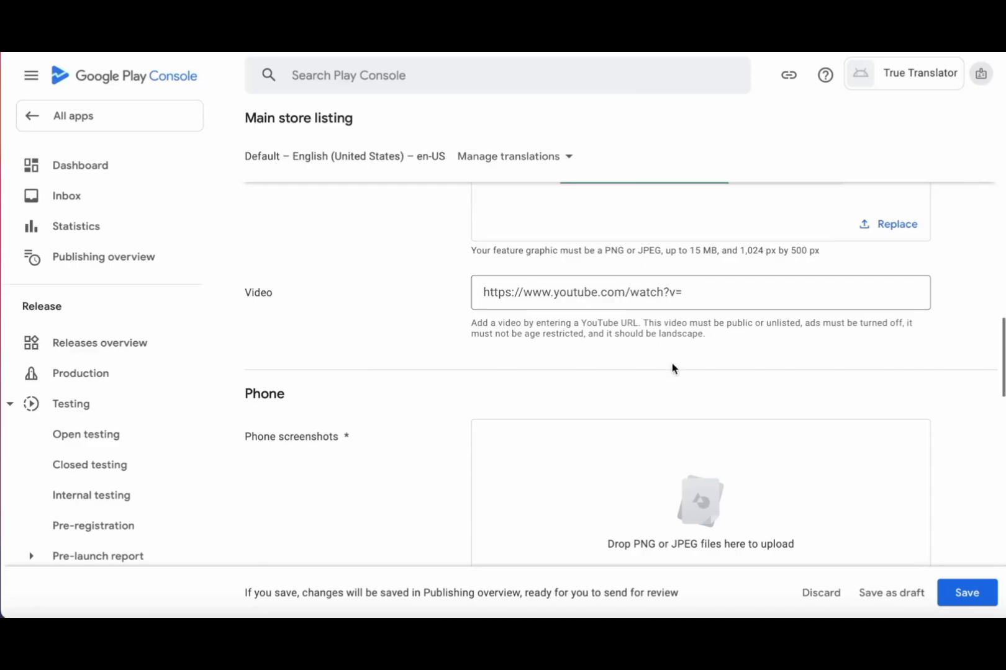
scroll(669, 368, "down", 6)
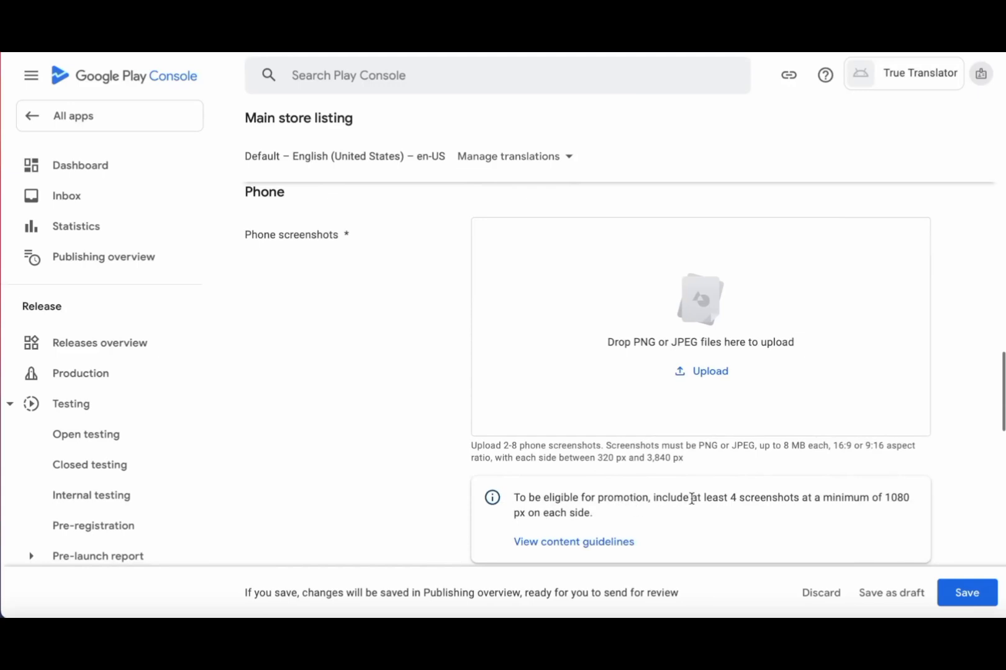
left_click_drag(728, 497, 793, 495)
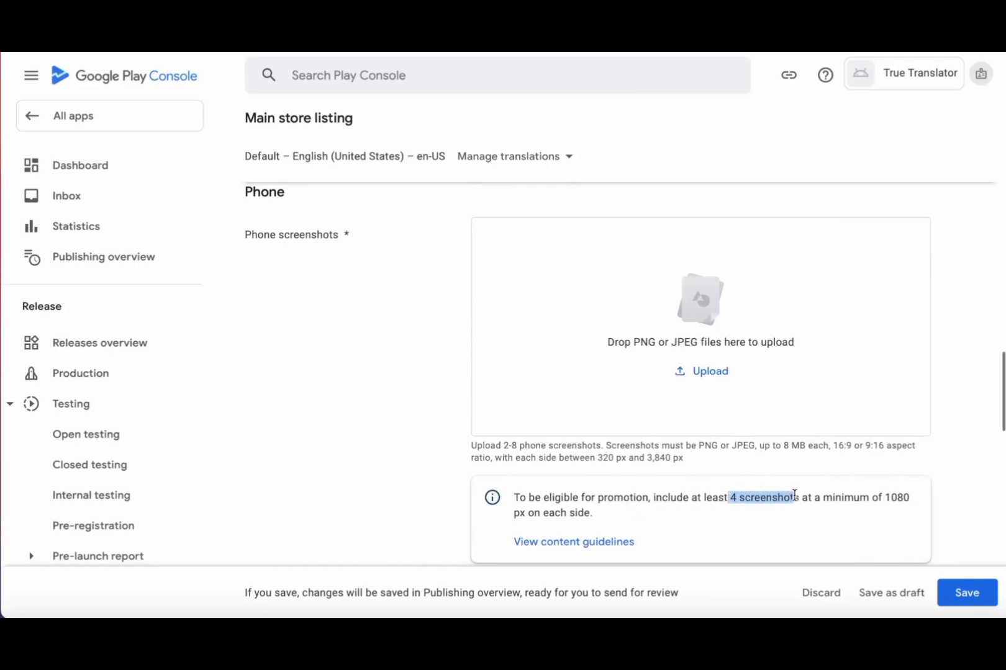
left_click(855, 355)
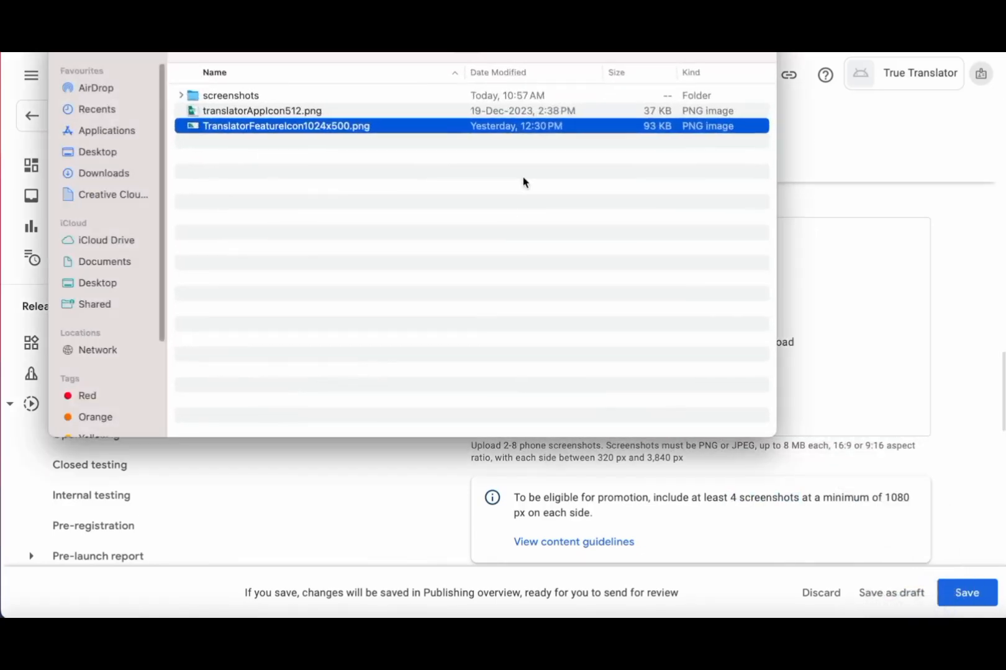
- Drag the TrueTranslator screenshot JPGs, including the Camera screenshot, into Phone screenshots until 8/8
left_click(363, 95)
double_click(363, 95)
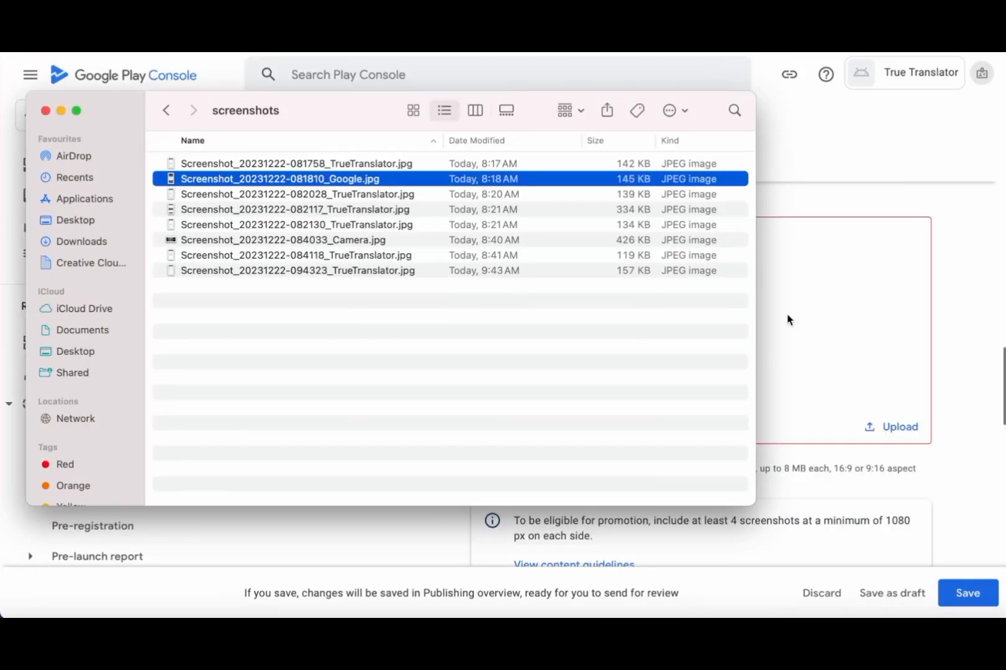
key("Return")
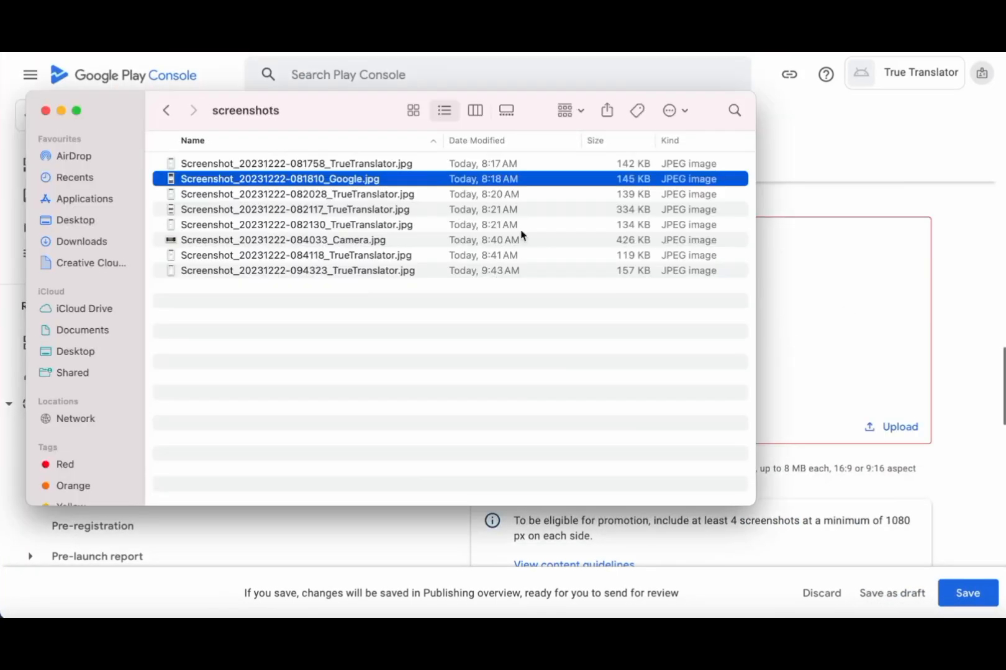
left_click_drag(419, 163, 869, 323)
left_click_drag(410, 194, 888, 353)
left_click_drag(403, 226, 842, 404)
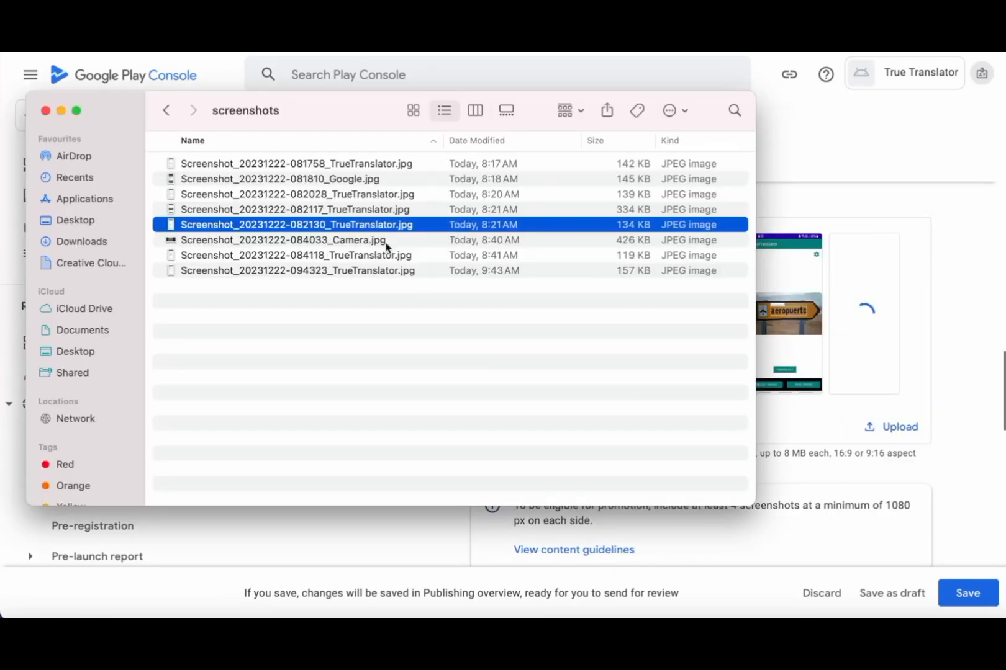
left_click_drag(386, 241, 865, 433)
left_click_drag(382, 252, 876, 456)
left_click(428, 272)
left_click(61, 111)
- Save the Main store listing changes
scroll(594, 359, "down", 4)
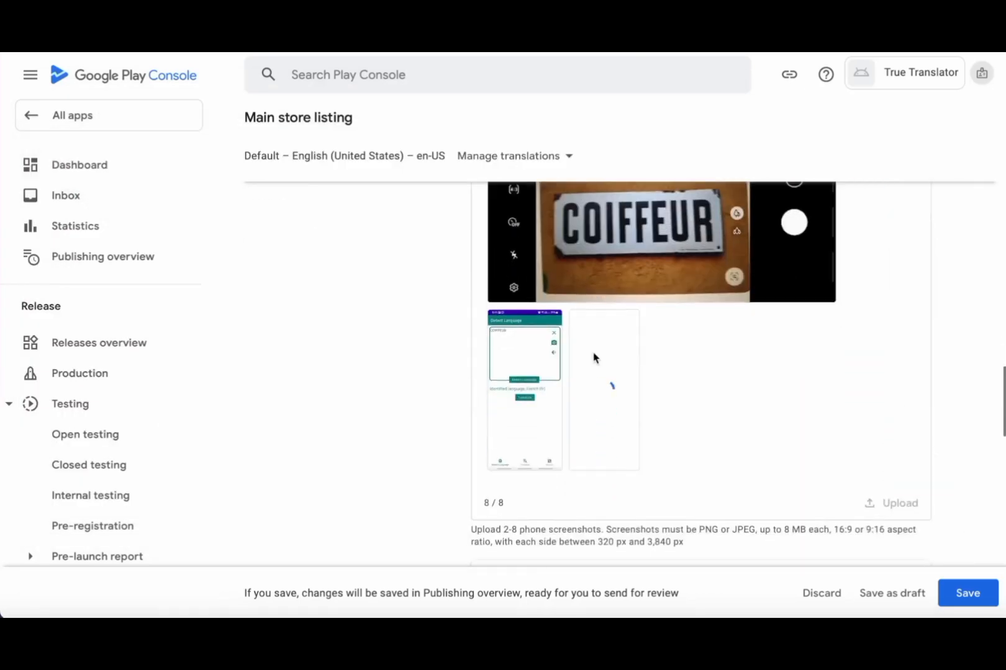
scroll(594, 359, "down", 2)
scroll(509, 368, "down", 5)
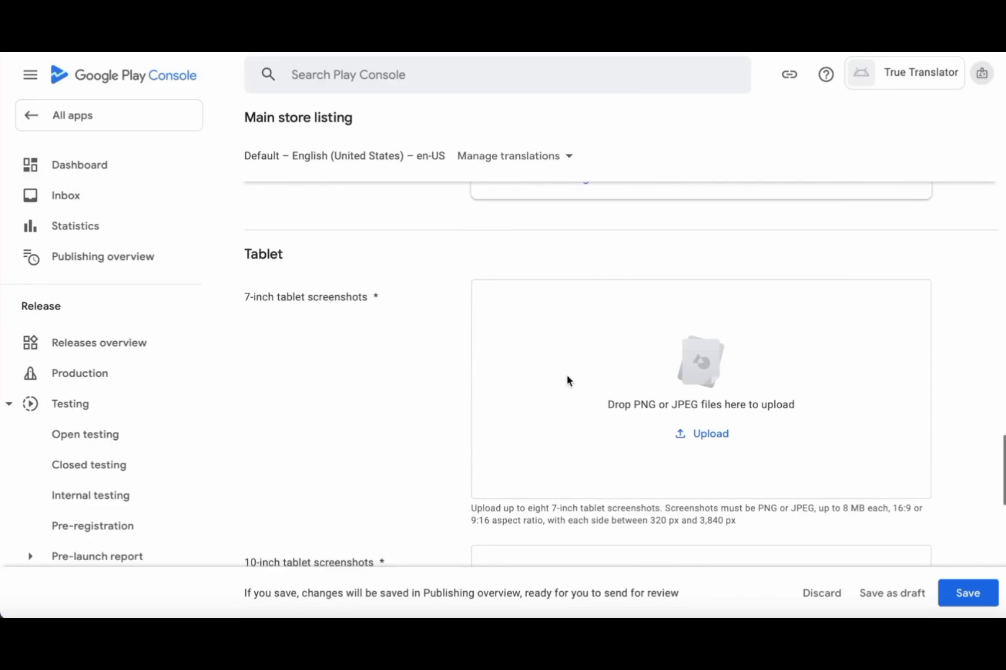
scroll(567, 380, "down", 5)
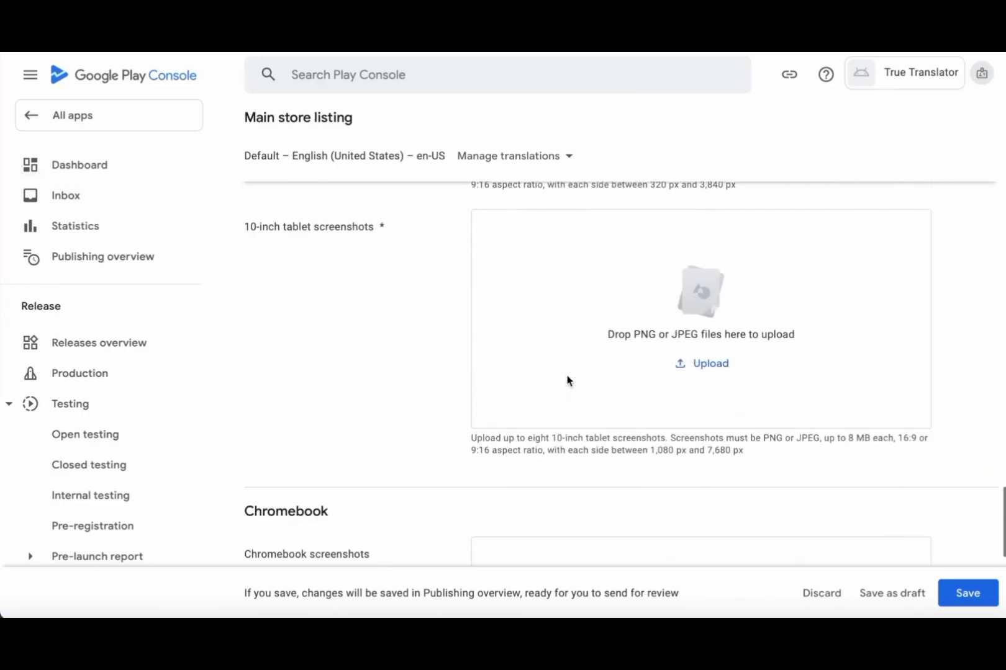
scroll(566, 380, "down", 5)
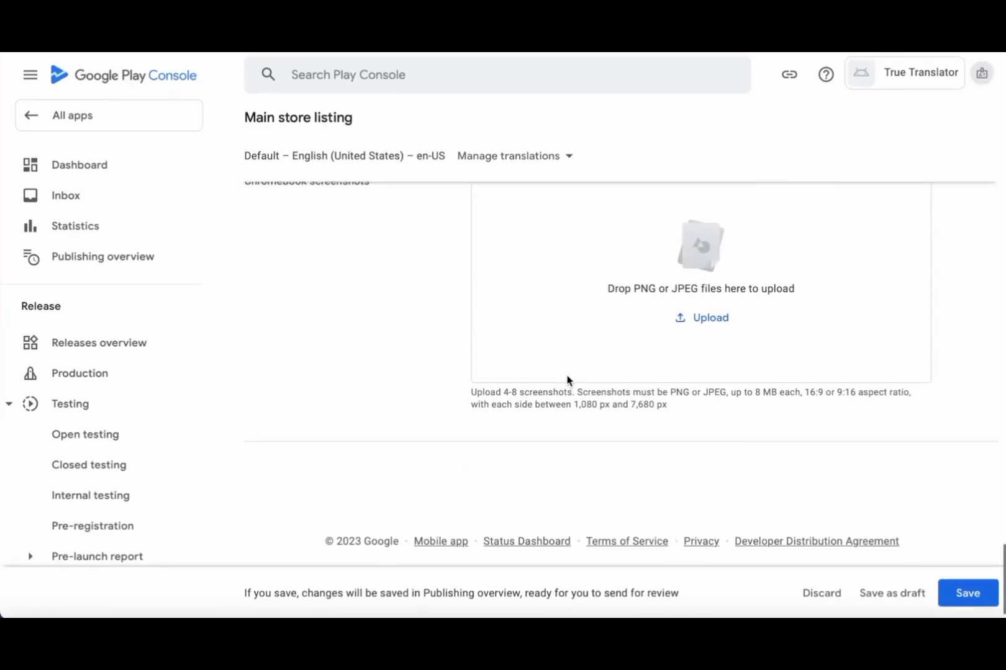
scroll(567, 380, "up", 2)
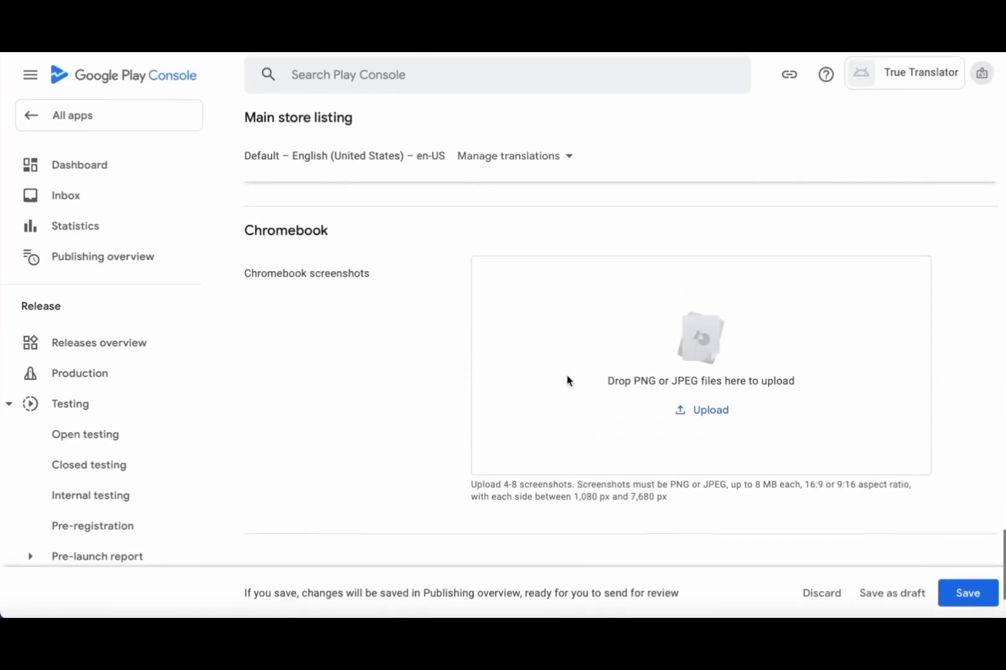
left_click(968, 595)
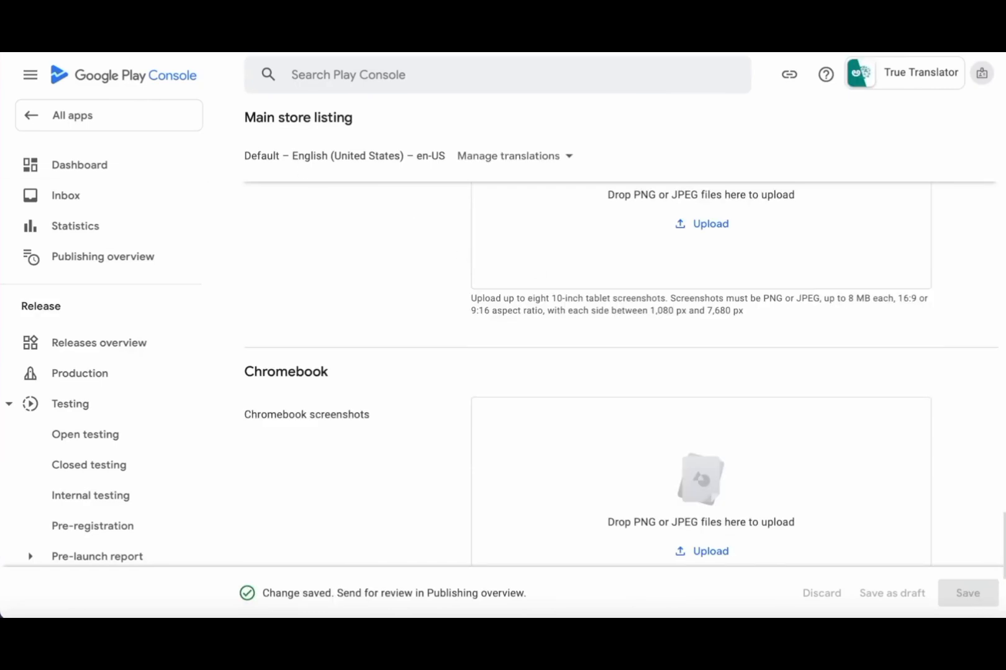
- Return to the Dashboard and scroll the sidebar down to Grow > Store presence
left_click(80, 164)
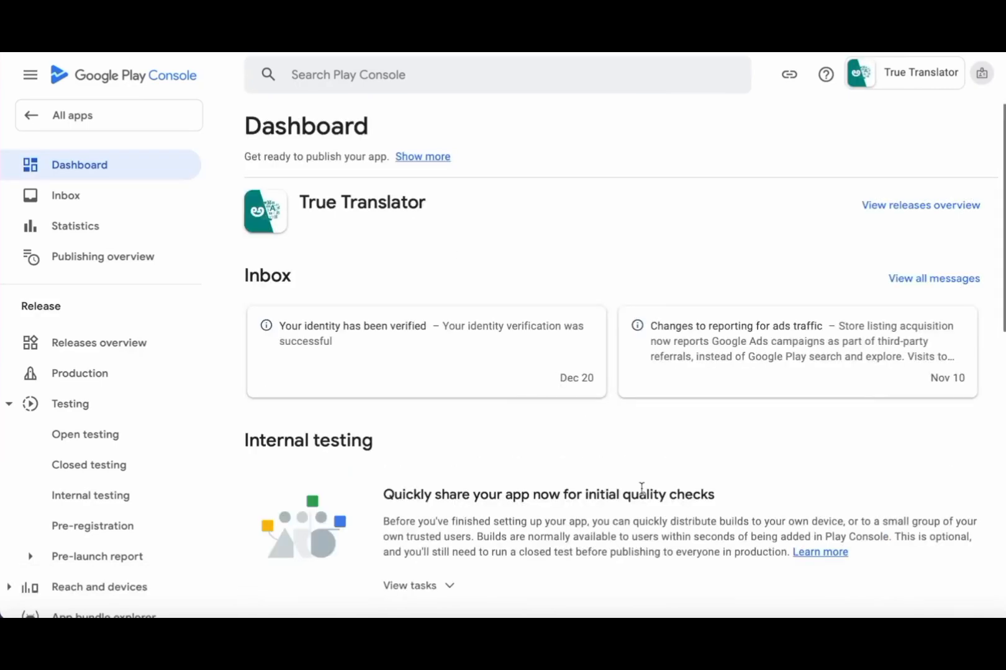
scroll(641, 489, "down", 2)
scroll(641, 488, "down", 3)
scroll(641, 491, "up", 4)
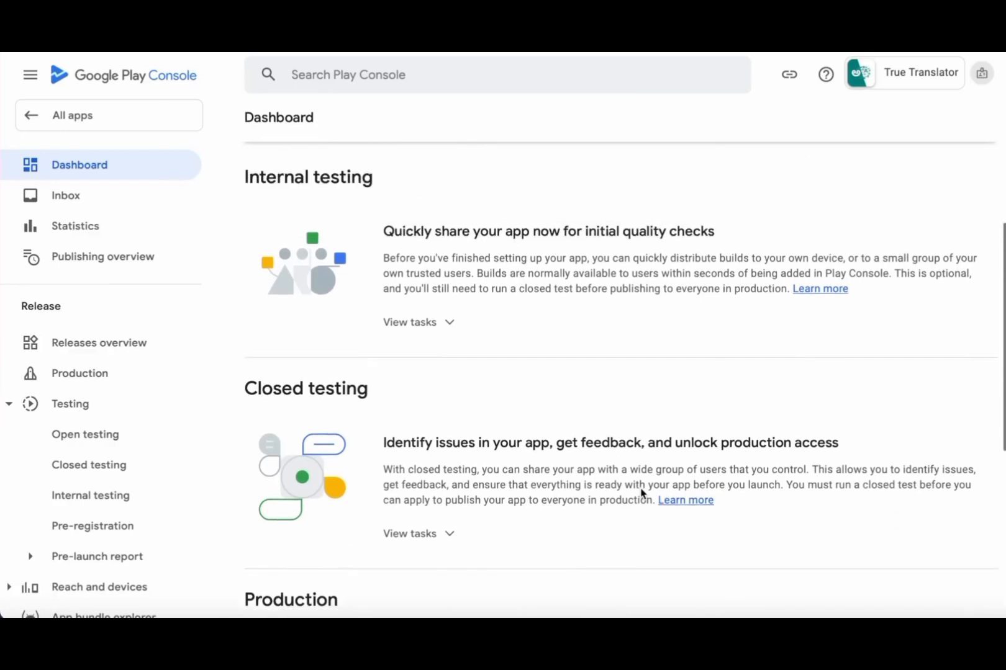
scroll(641, 493, "down", 3)
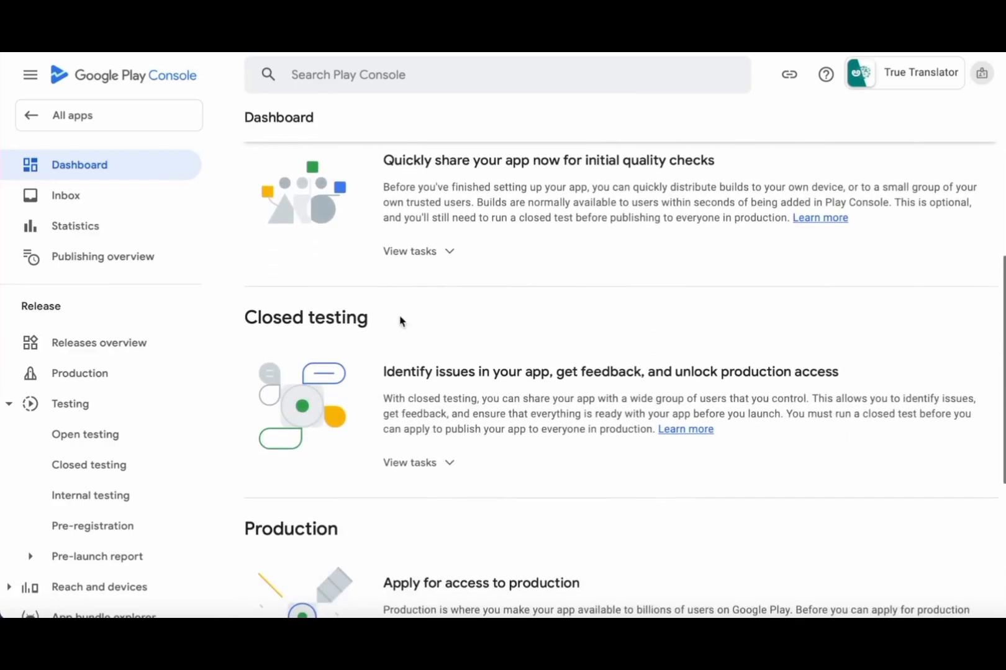
scroll(467, 328, "up", 2)
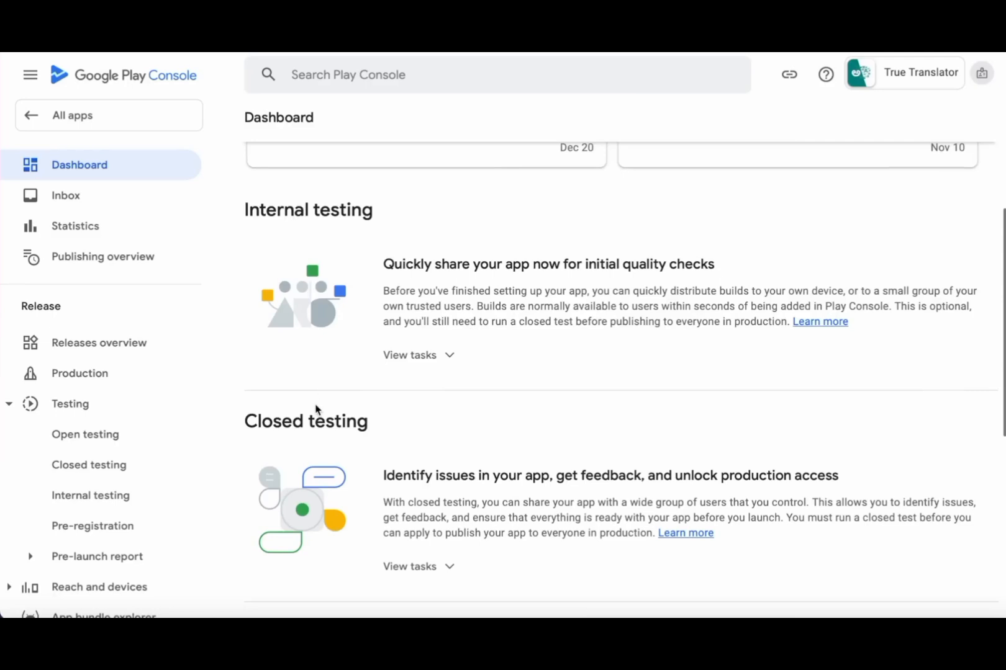
scroll(74, 478, "down", 5)
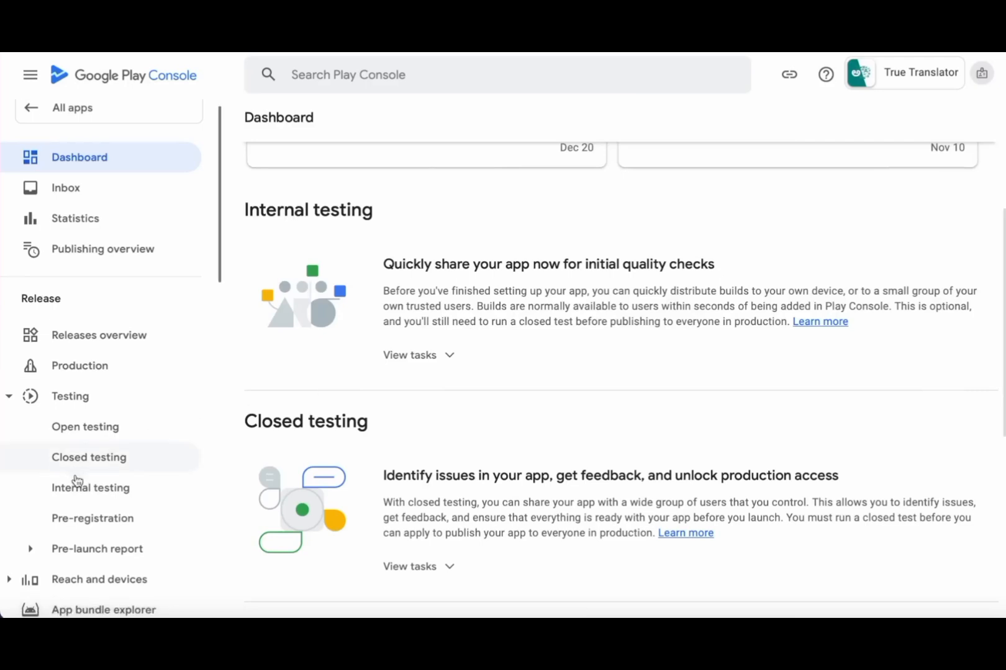
scroll(75, 481, "down", 4)
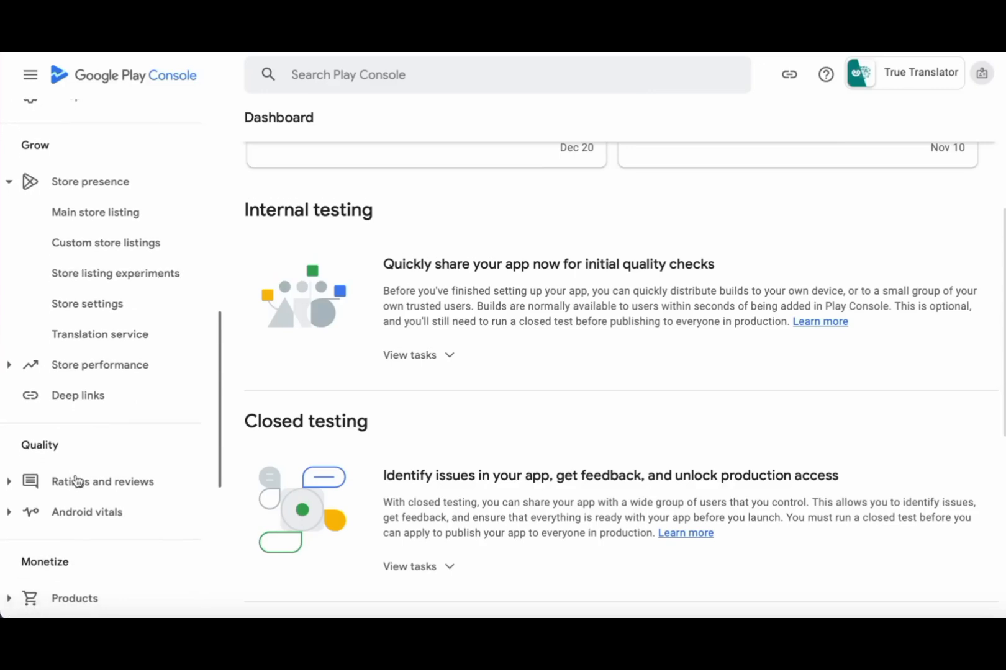
- Open Main store listing and scroll down to the Chromebook screenshots section
left_click(92, 217)
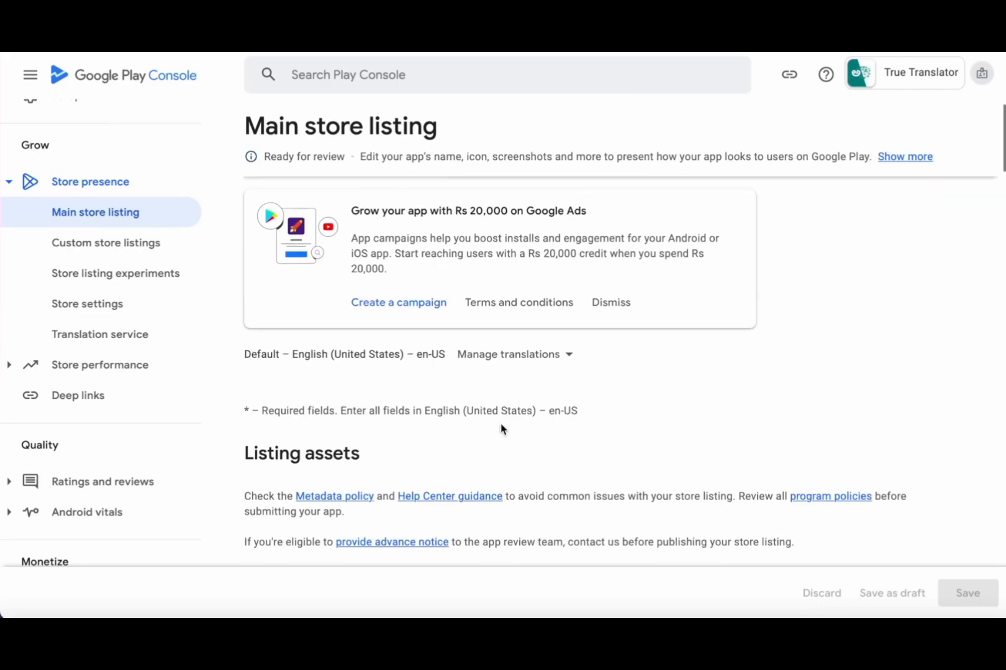
scroll(500, 427, "down", 15)
scroll(500, 429, "down", 15)
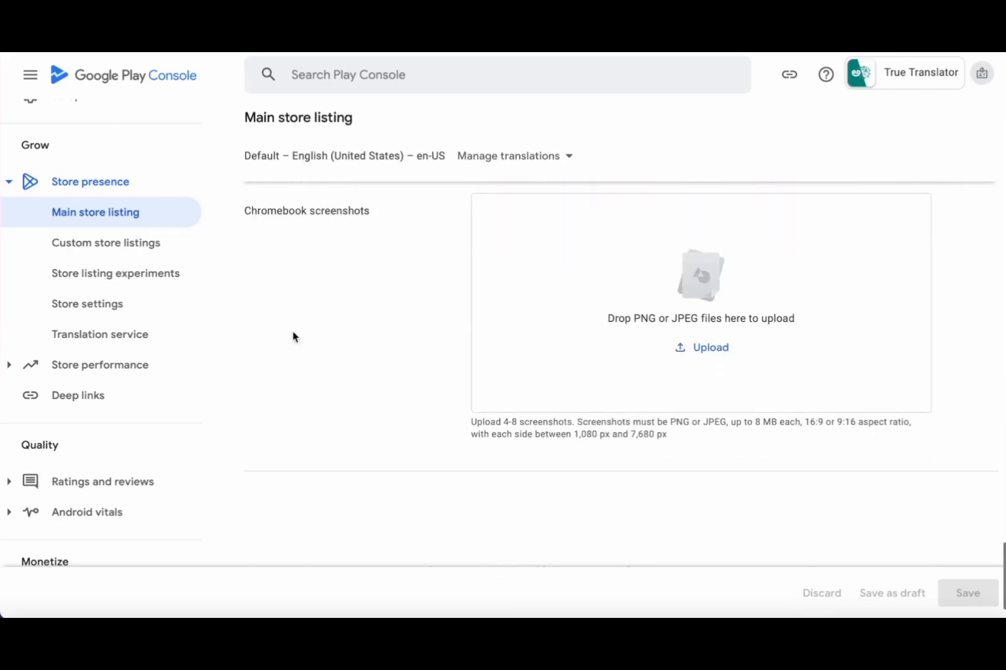
scroll(61, 321, "down", 6)
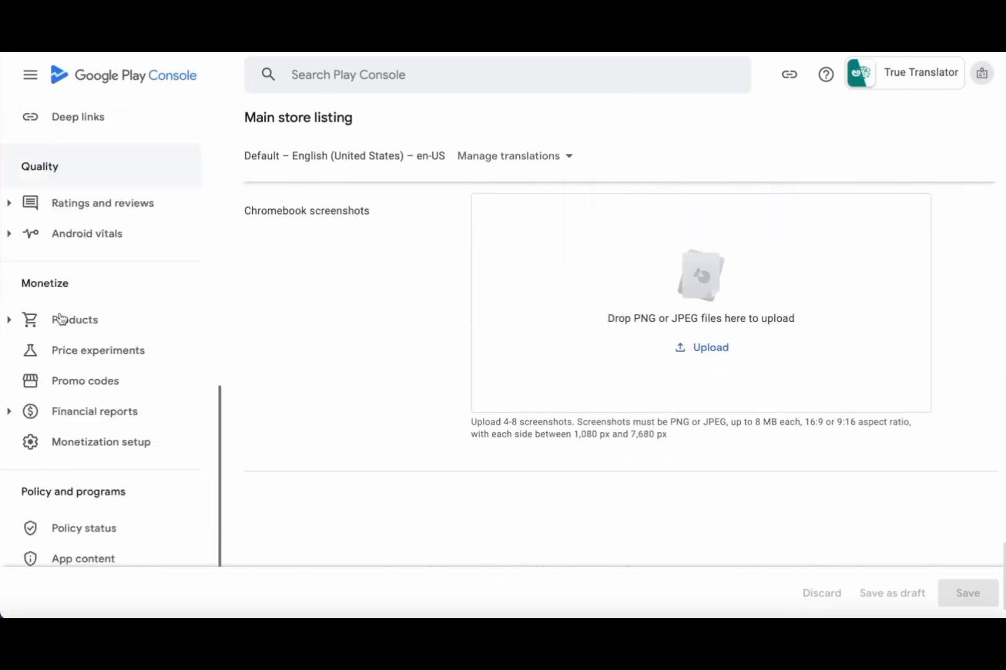
- Open App content, review the Actioned declarations, then return to Need attention (1) showing Advertising ID
left_click(89, 485)
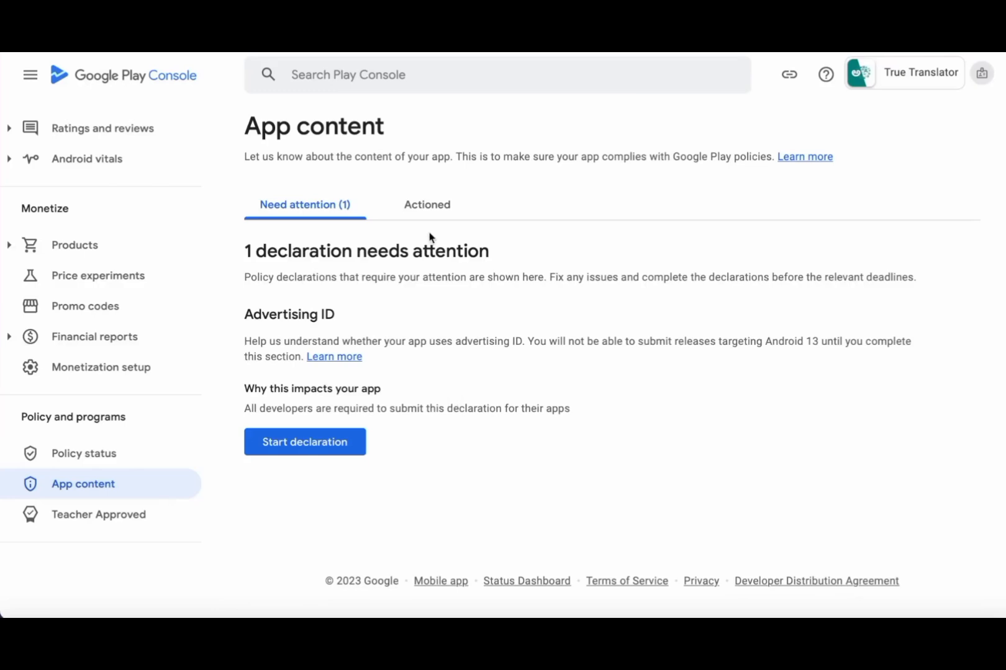
left_click(433, 213)
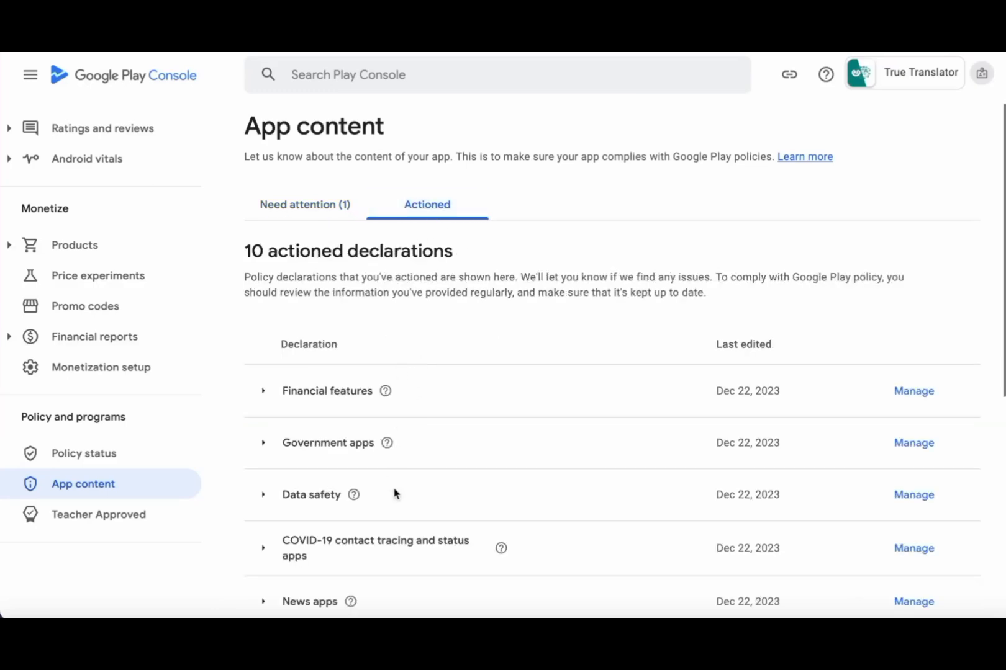
scroll(395, 493, "down", 5)
scroll(394, 494, "down", 2)
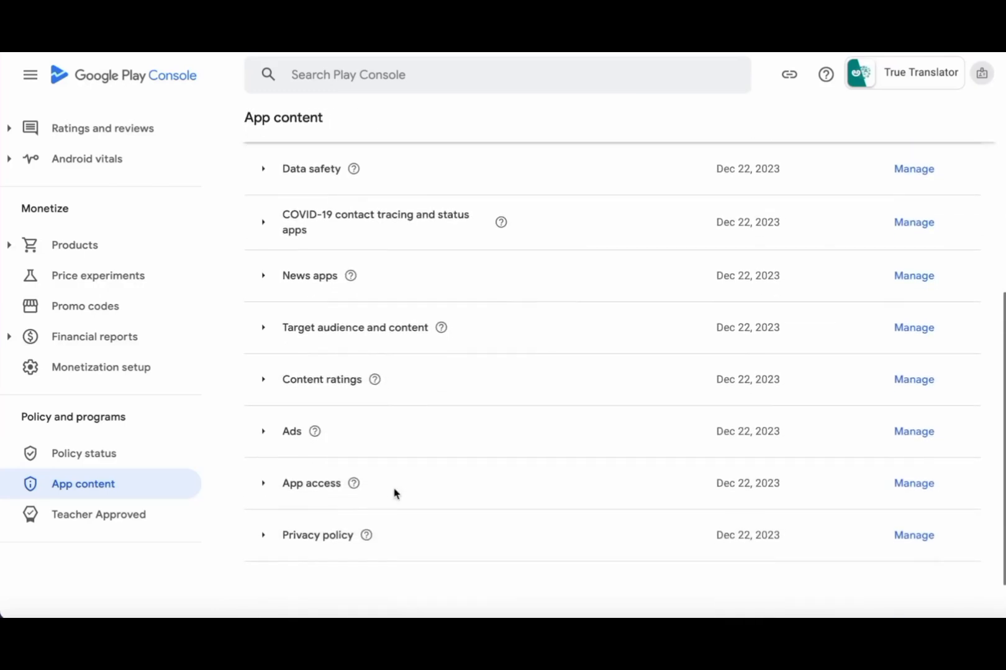
scroll(394, 493, "up", 6)
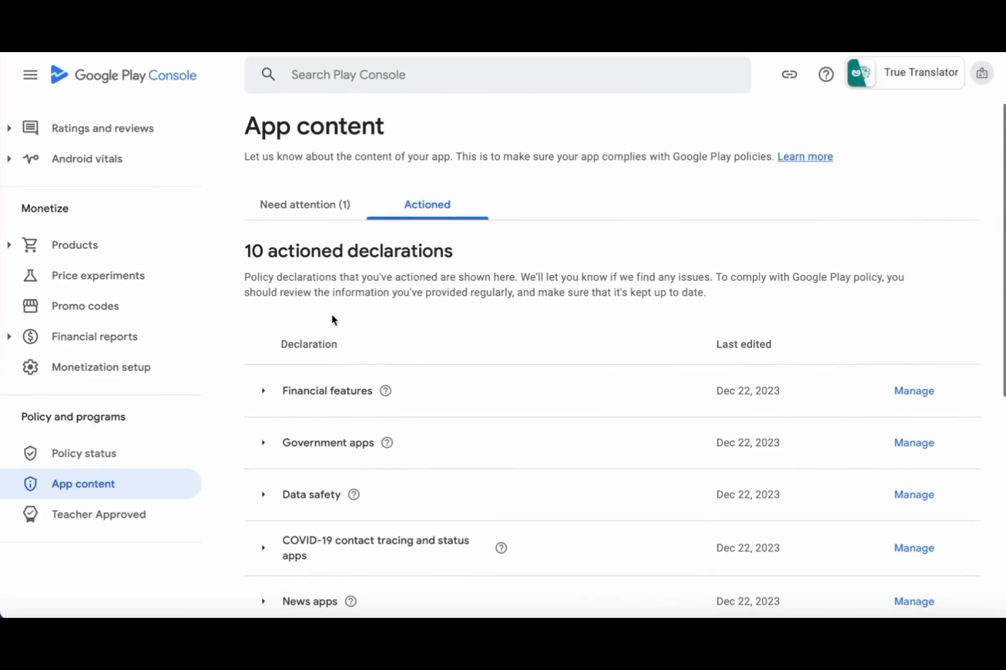
left_click(311, 217)
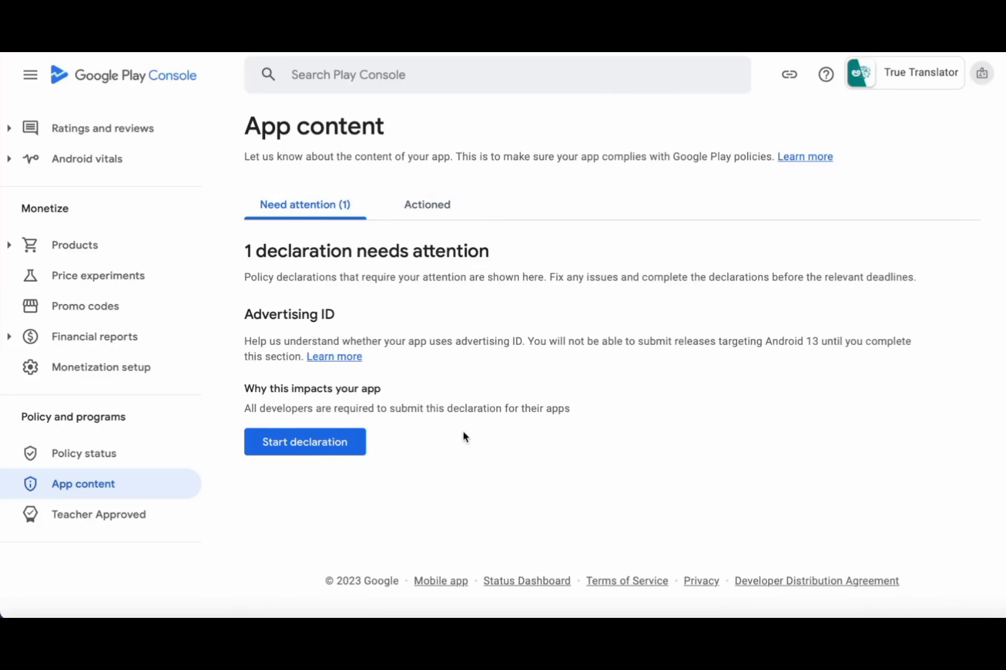
- Answer No to 'Does your app use advertising ID?', save, and return to App content
left_click(324, 452)
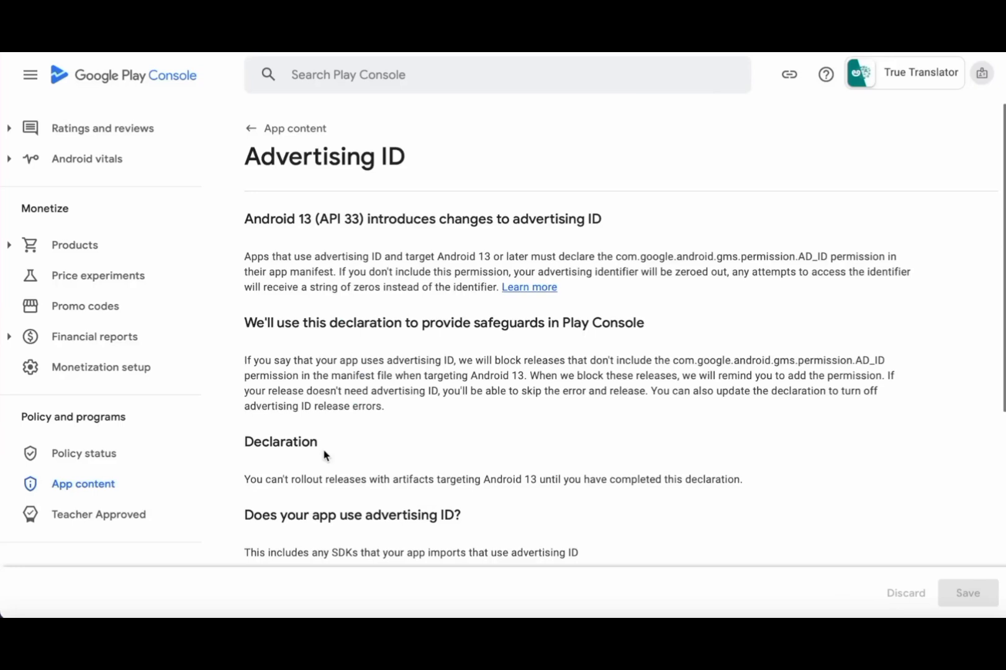
scroll(491, 346, "down", 3)
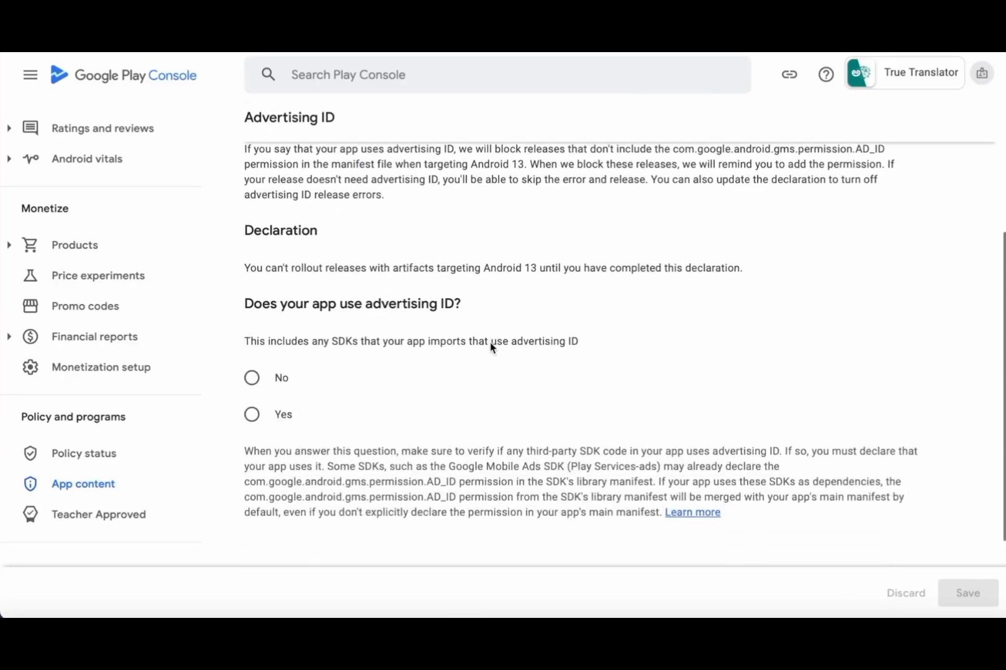
scroll(491, 346, "down", 1)
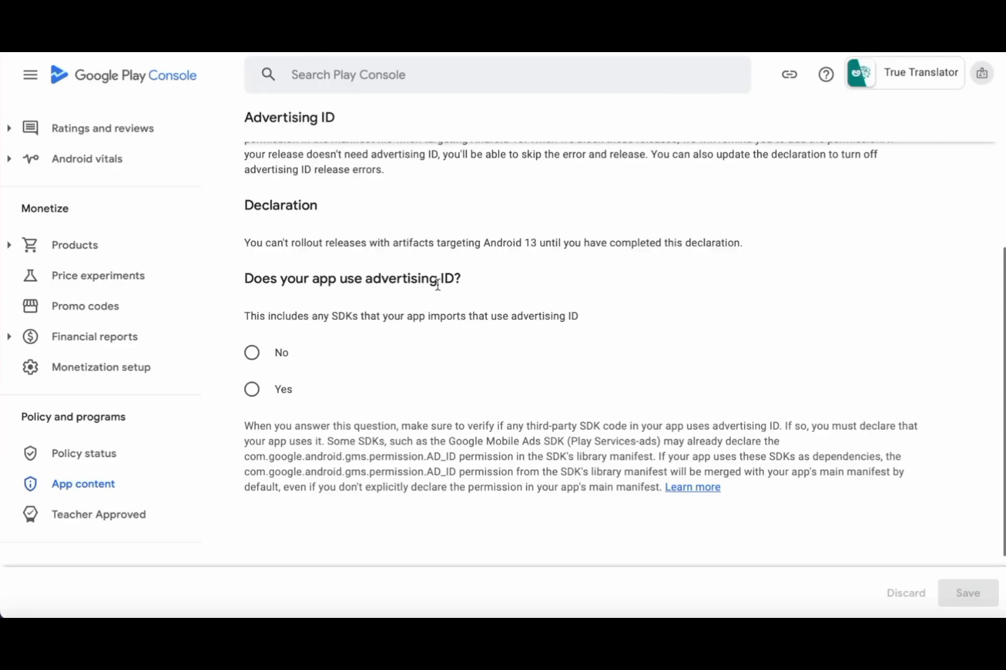
left_click(252, 353)
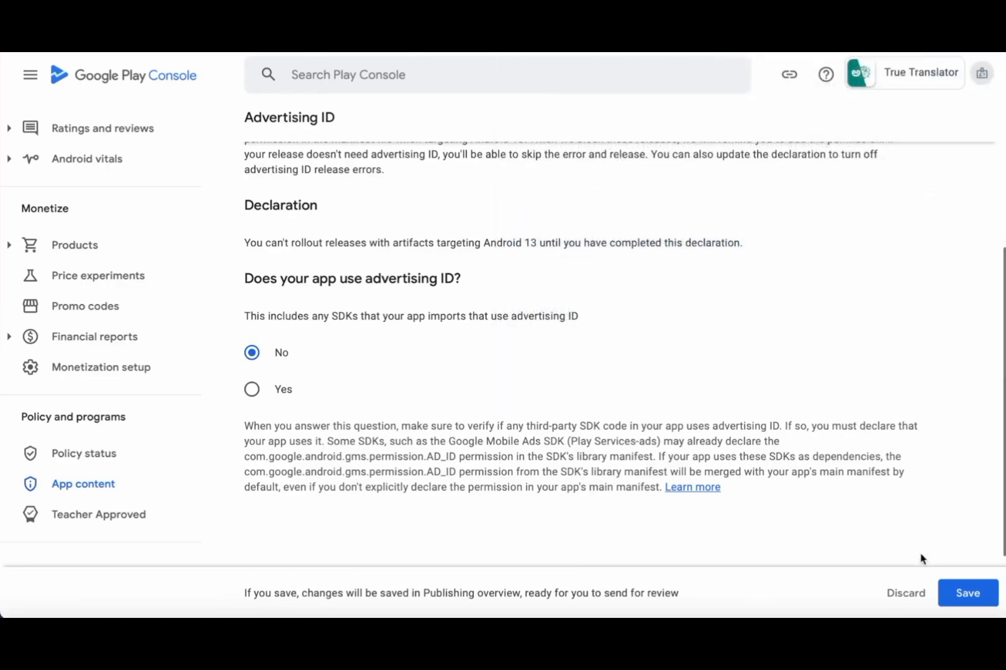
left_click(970, 597)
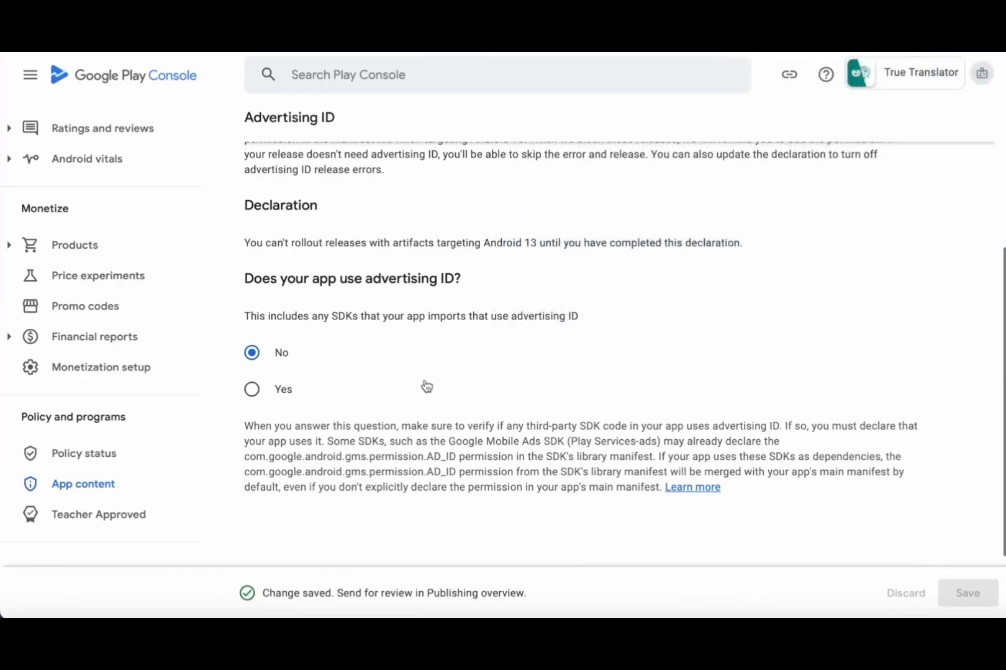
scroll(426, 373, "up", 5)
left_click(259, 132)
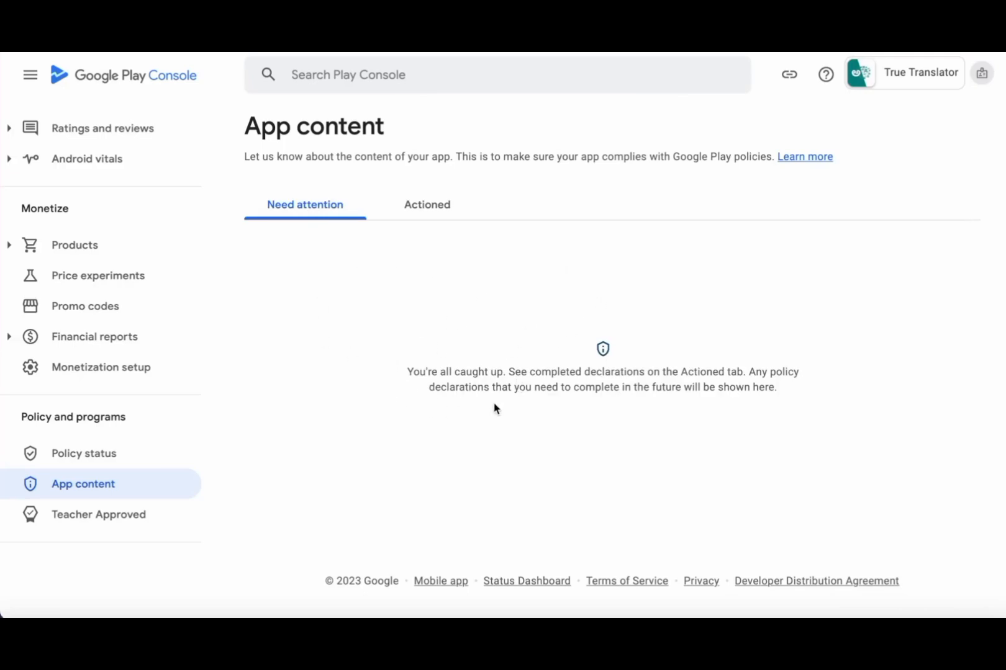
scroll(74, 418, "up", 4)
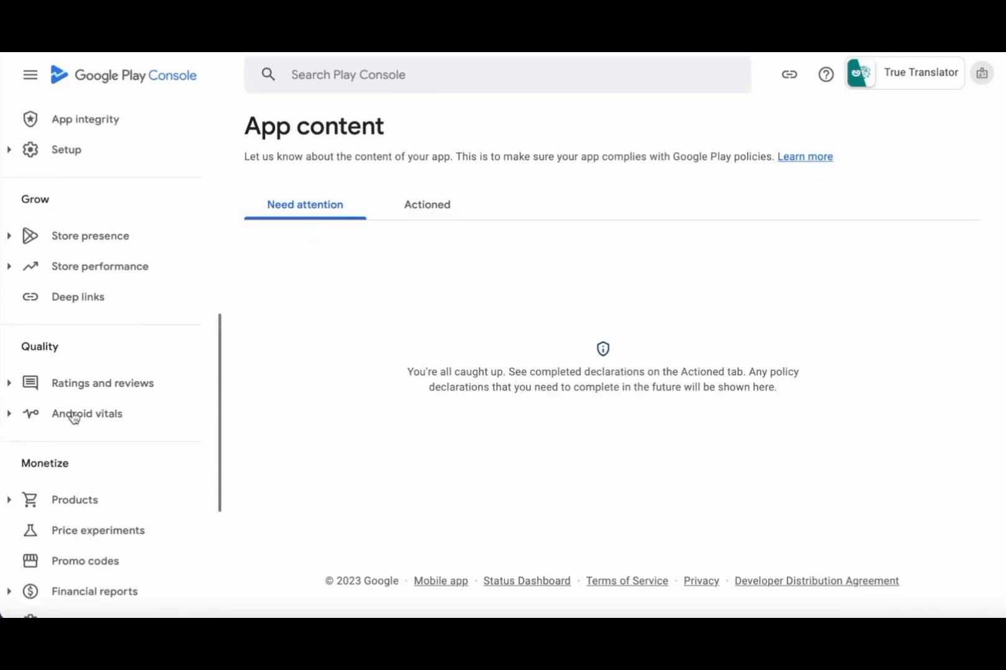
scroll(74, 417, "up", 5)
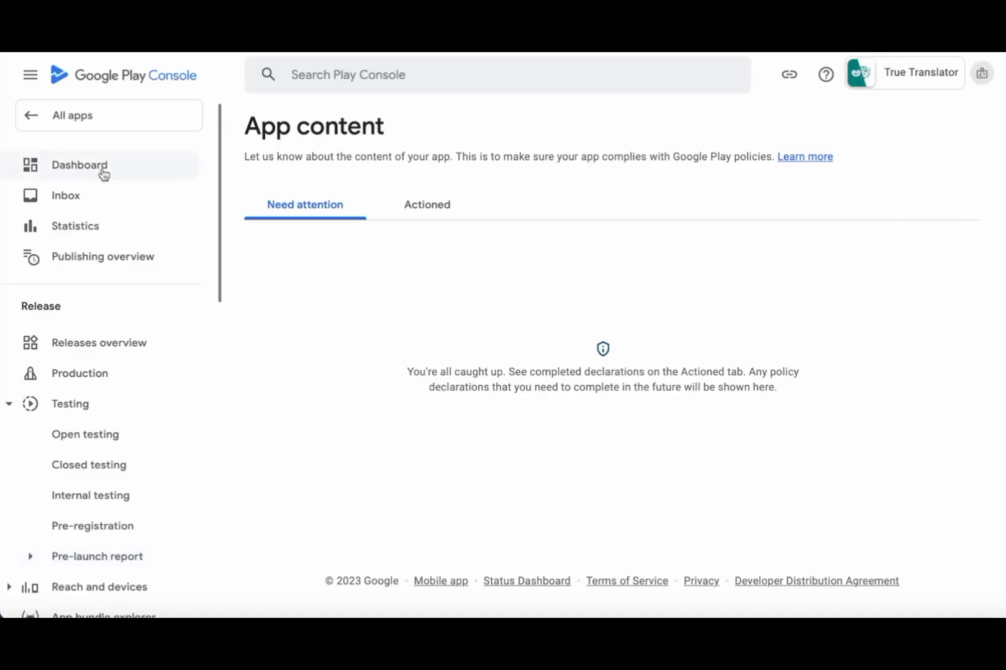
- From the Dashboard, check Open testing's production-access note, then open the Closed testing - Alpha page
left_click(101, 171)
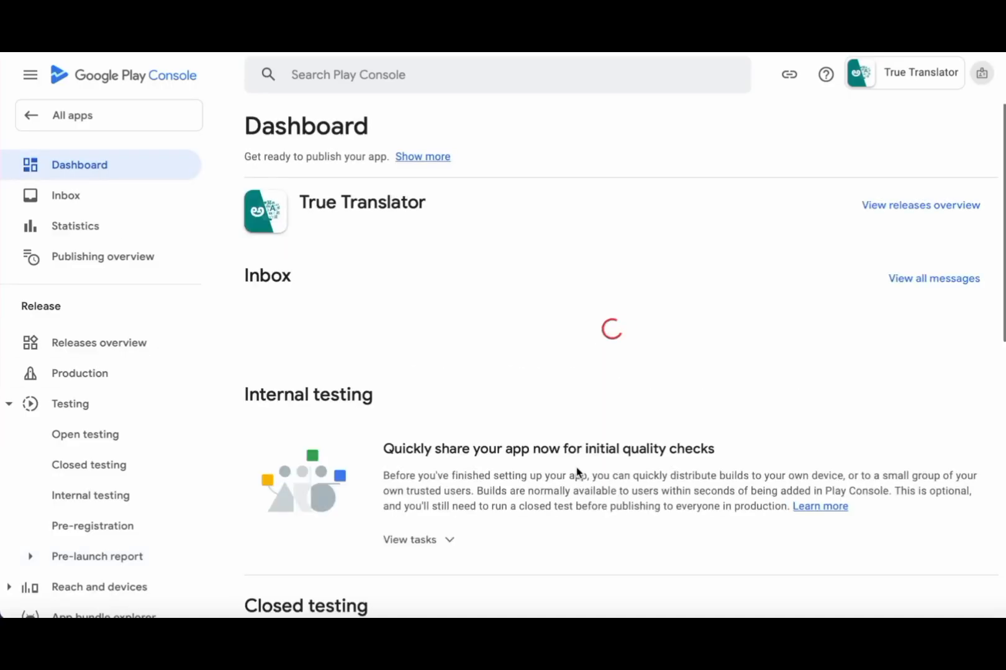
scroll(529, 465, "down", 3)
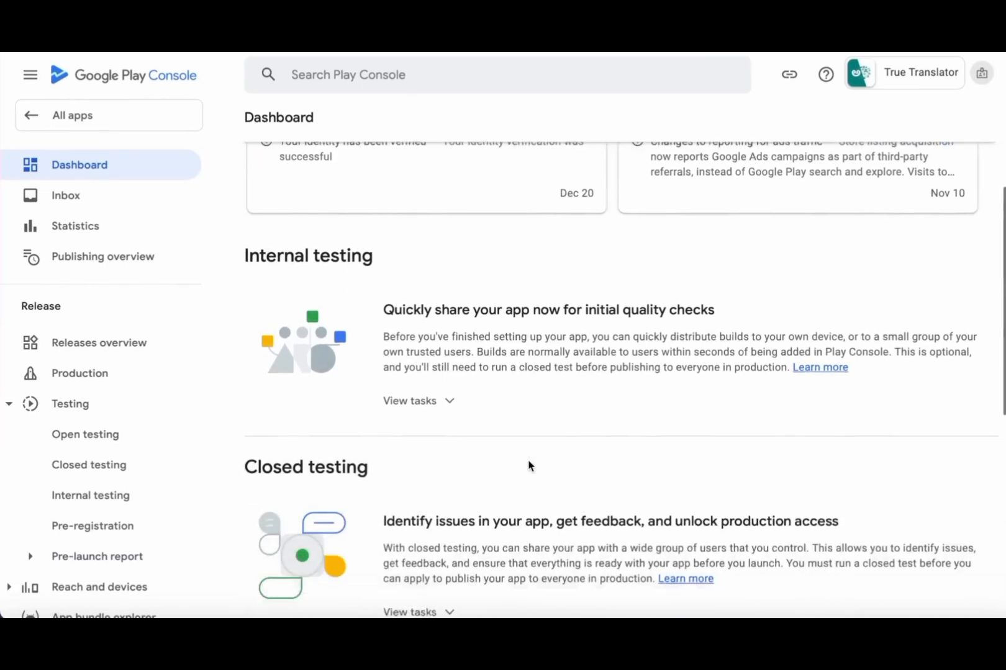
scroll(529, 466, "down", 2)
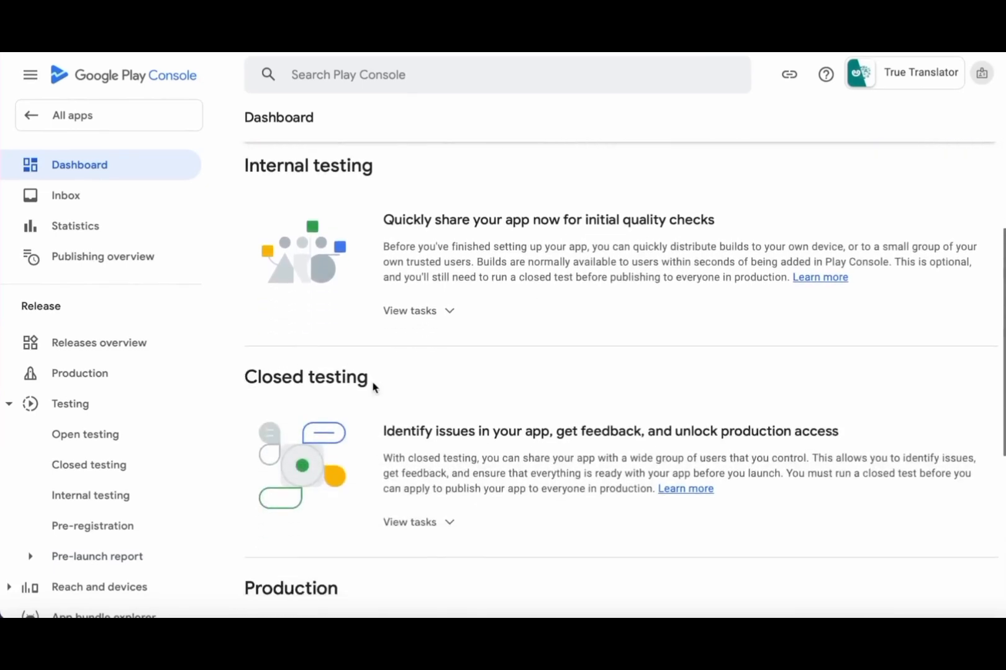
left_click(85, 432)
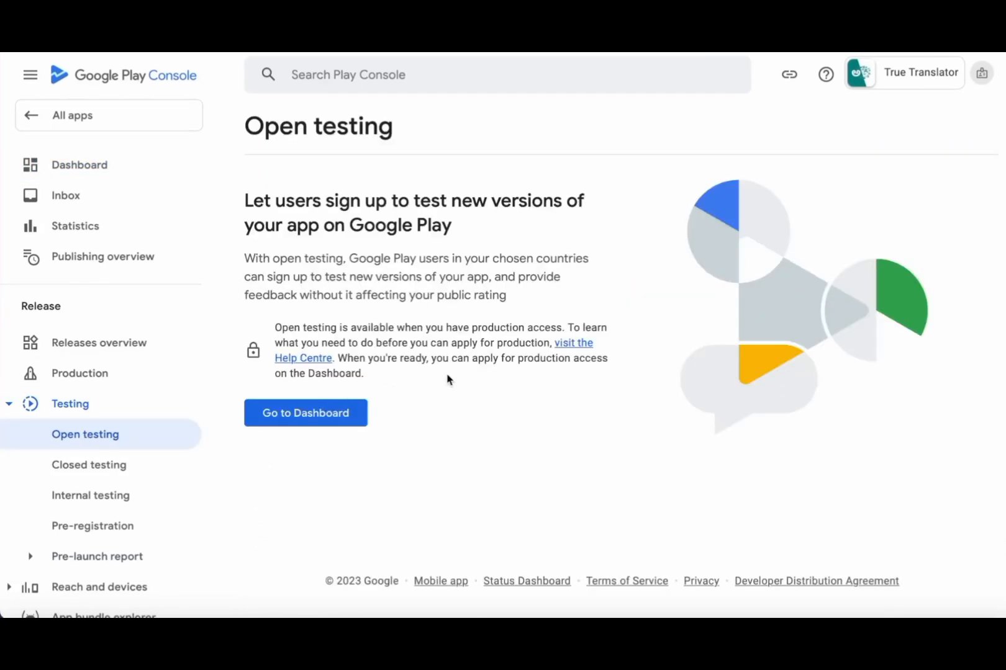
left_click_drag(275, 328, 562, 323)
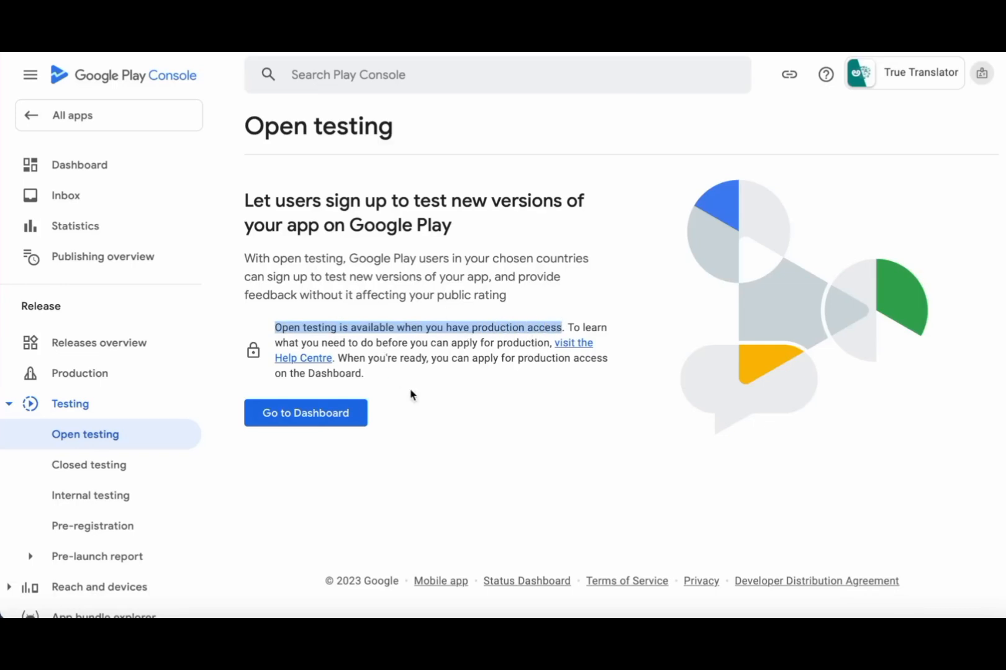
left_click(470, 394)
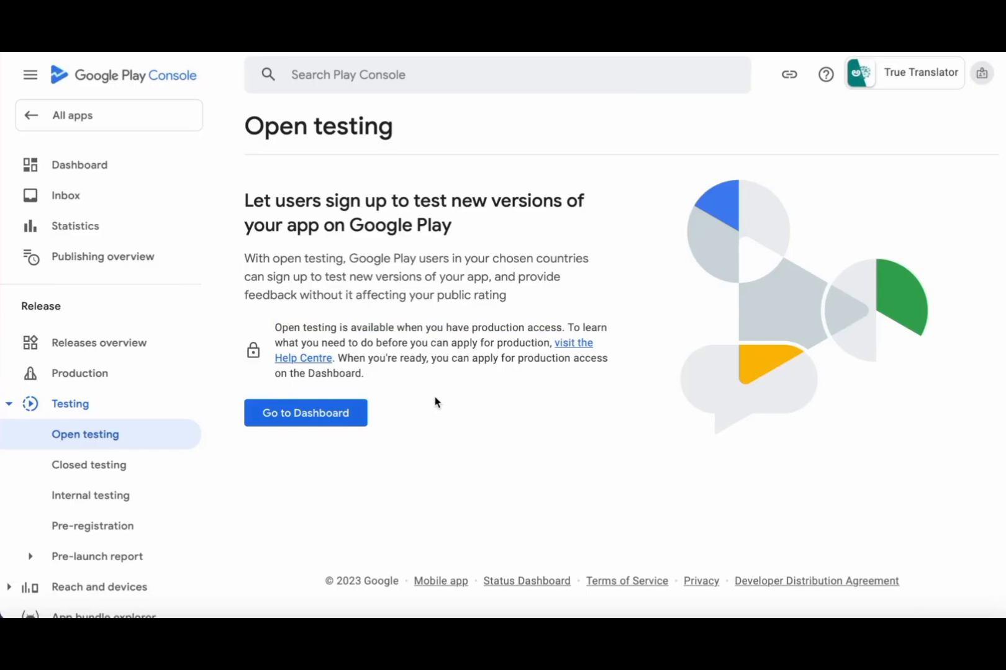
left_click(72, 470)
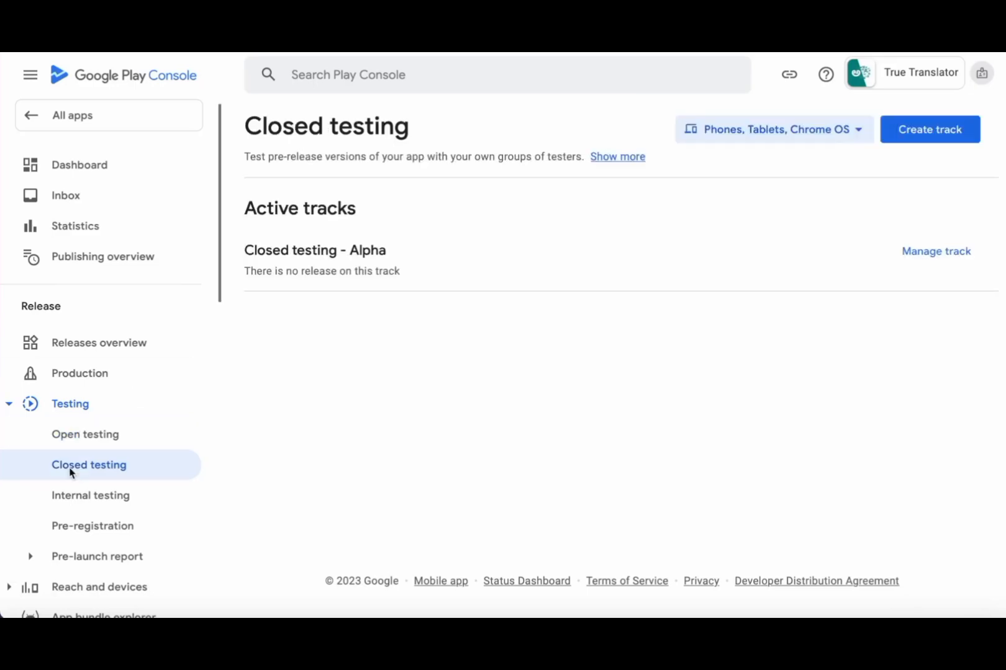
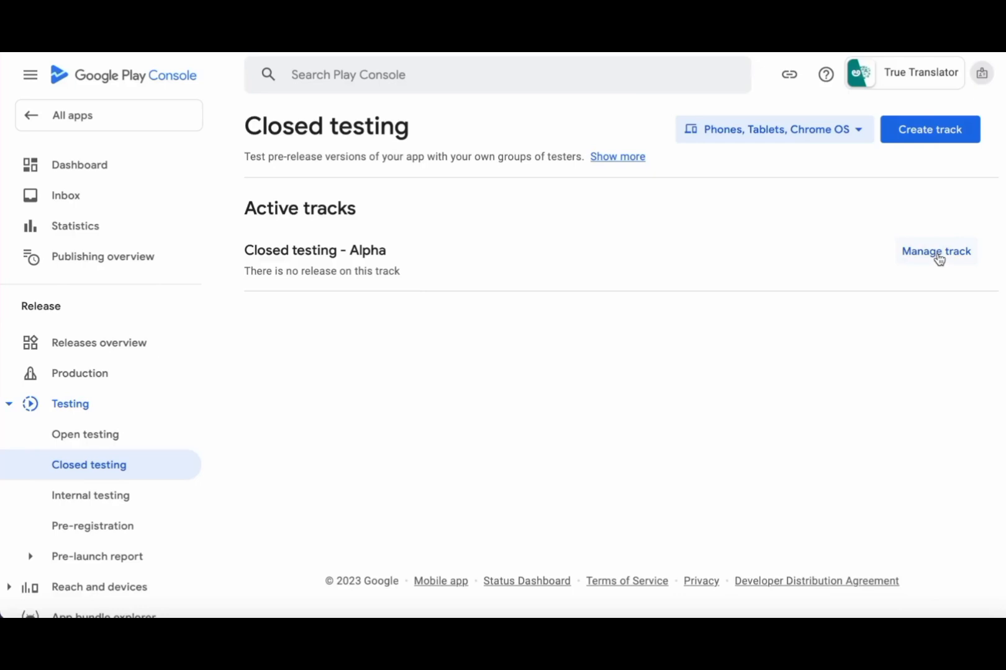
- Open the Alpha track's management page and start a new closed testing release
left_click(938, 259)
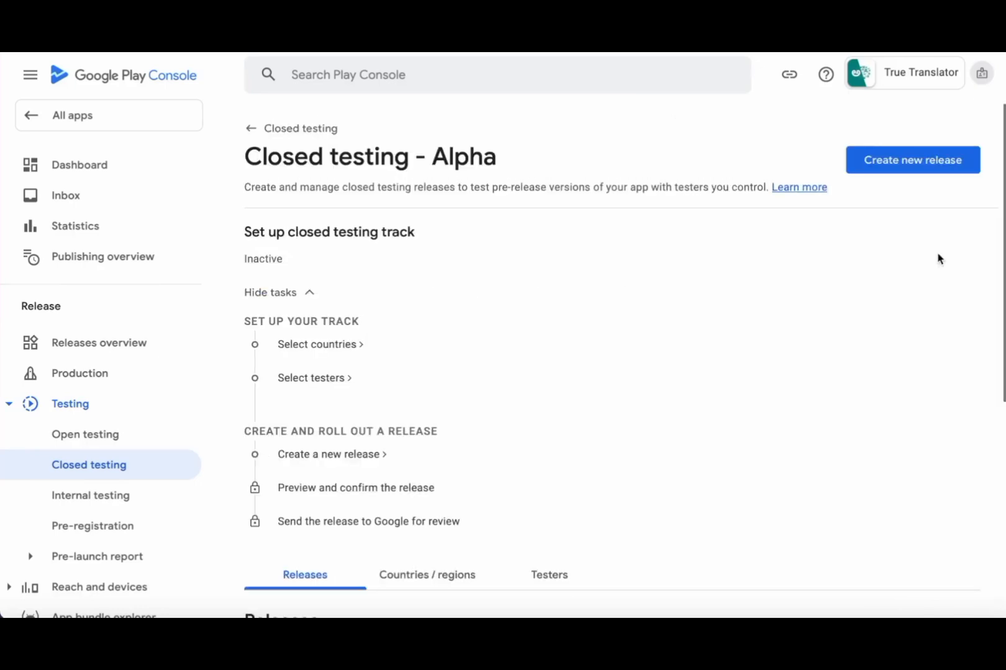
scroll(632, 360, "down", 5)
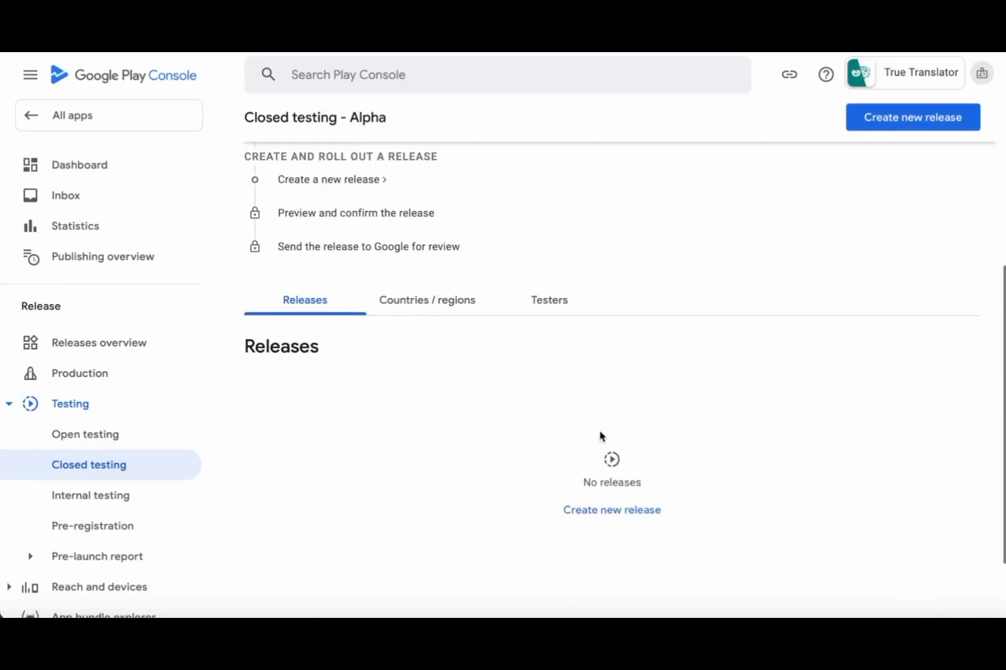
scroll(718, 422, "up", 5)
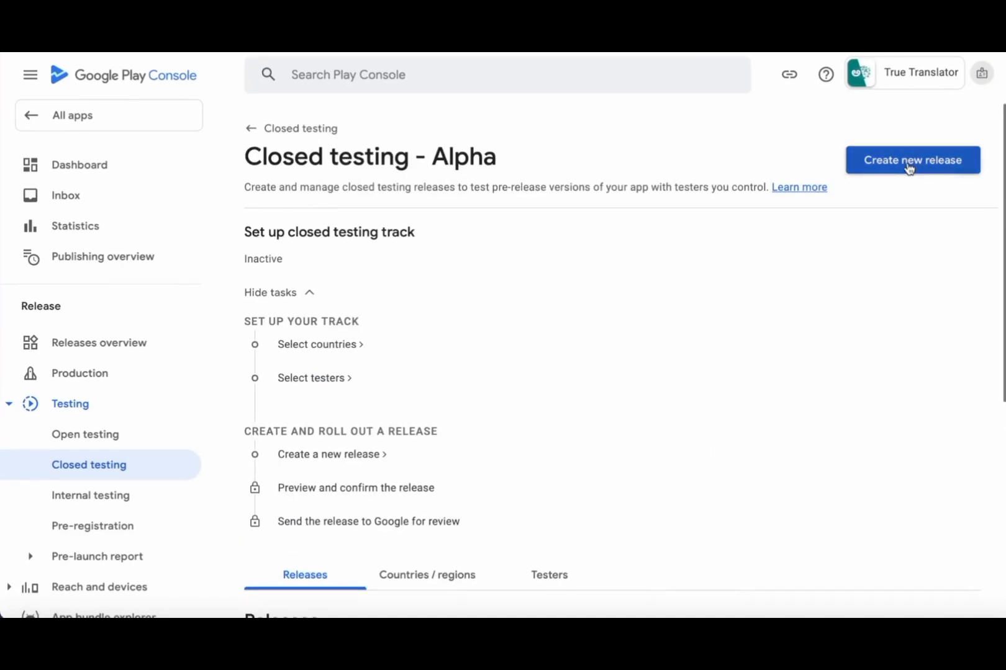
left_click(909, 164)
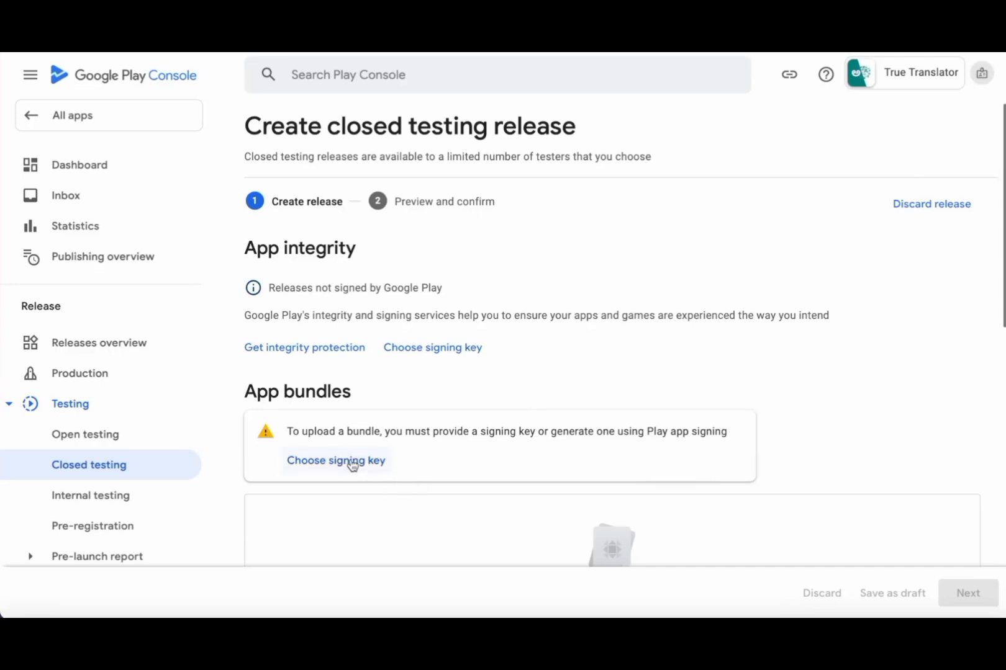
- Choose a Google-generated app signing key so Google Play signs the release
left_click(347, 462)
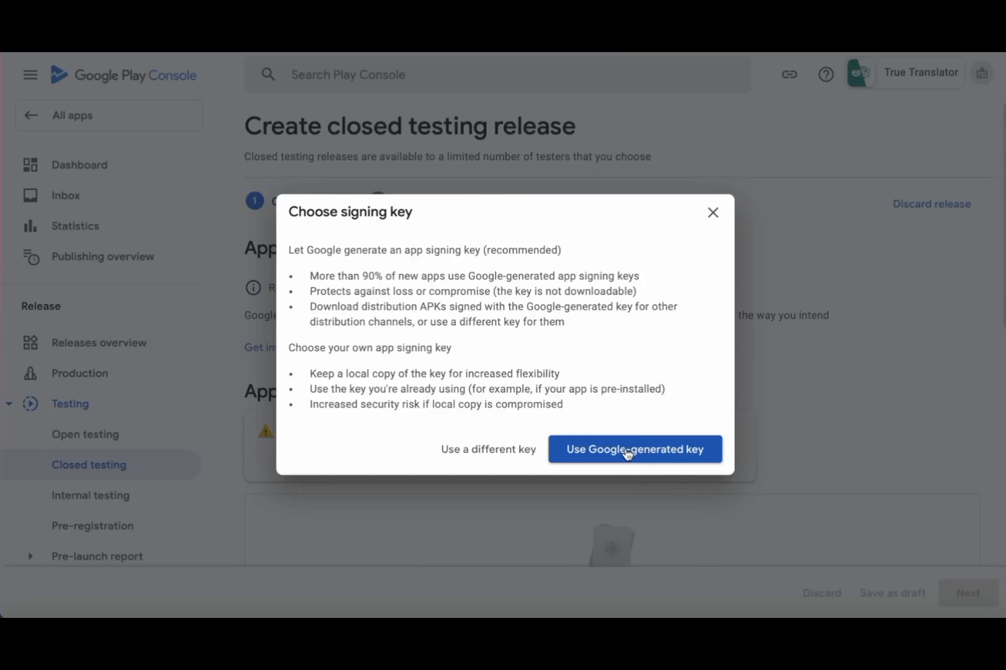
left_click(627, 453)
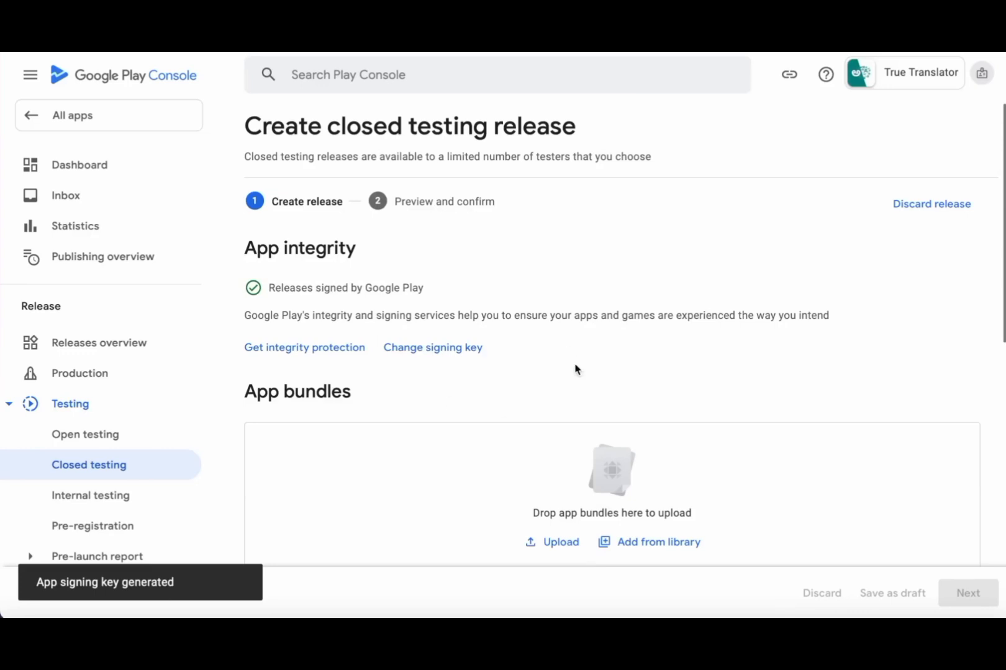
scroll(576, 369, "down", 4)
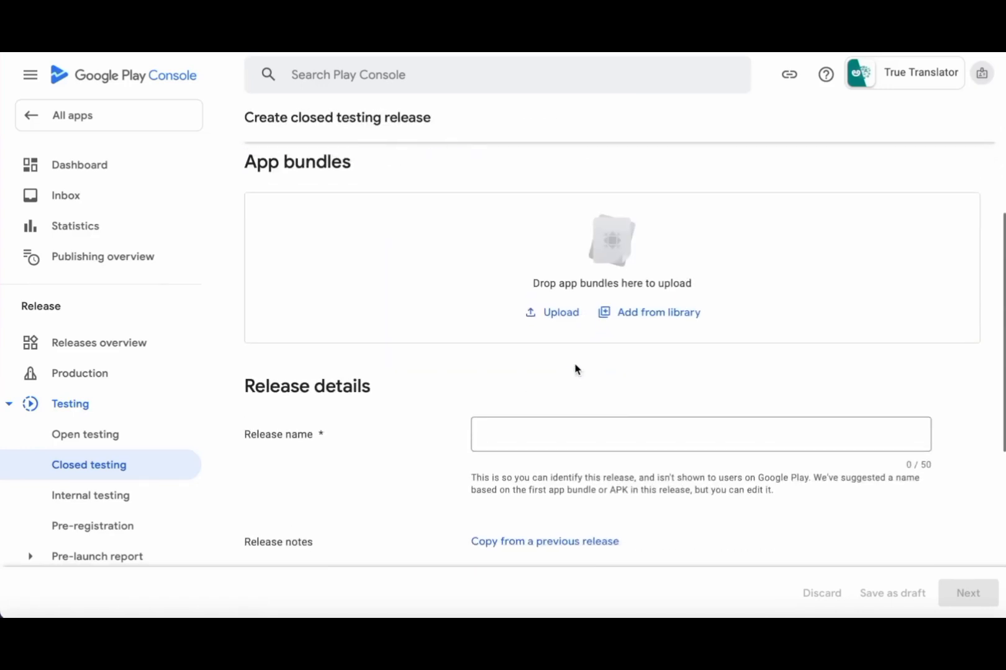
- Upload Translator-v1-release.aab from Finder into App bundles, naming the release 1 (1.0)
left_click(818, 630)
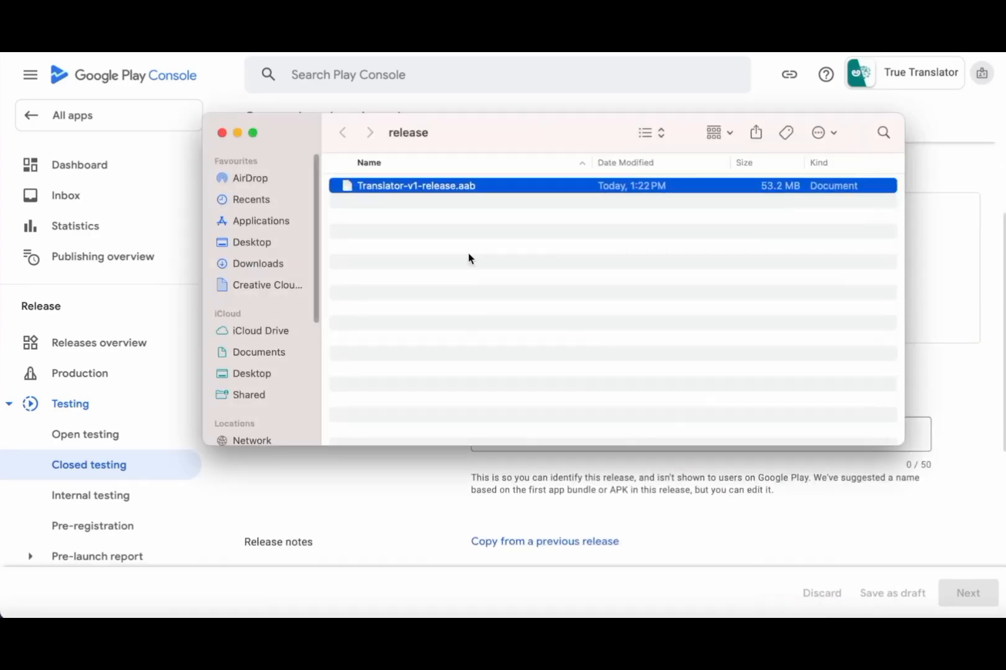
left_click(469, 258)
left_click(404, 186)
left_click_drag(527, 132, 516, 424)
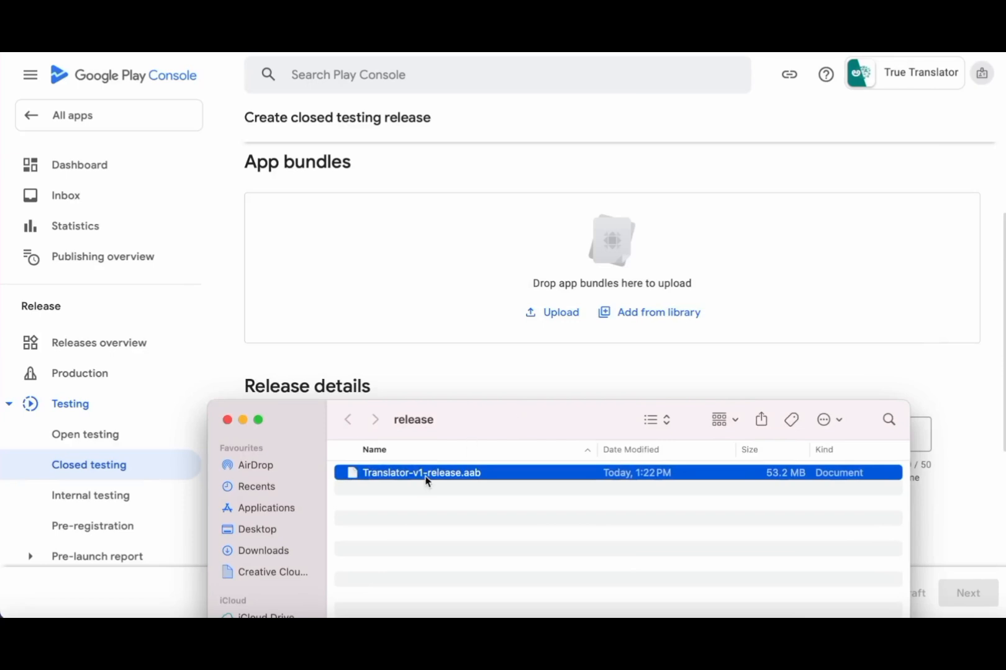
left_click_drag(426, 480, 467, 264)
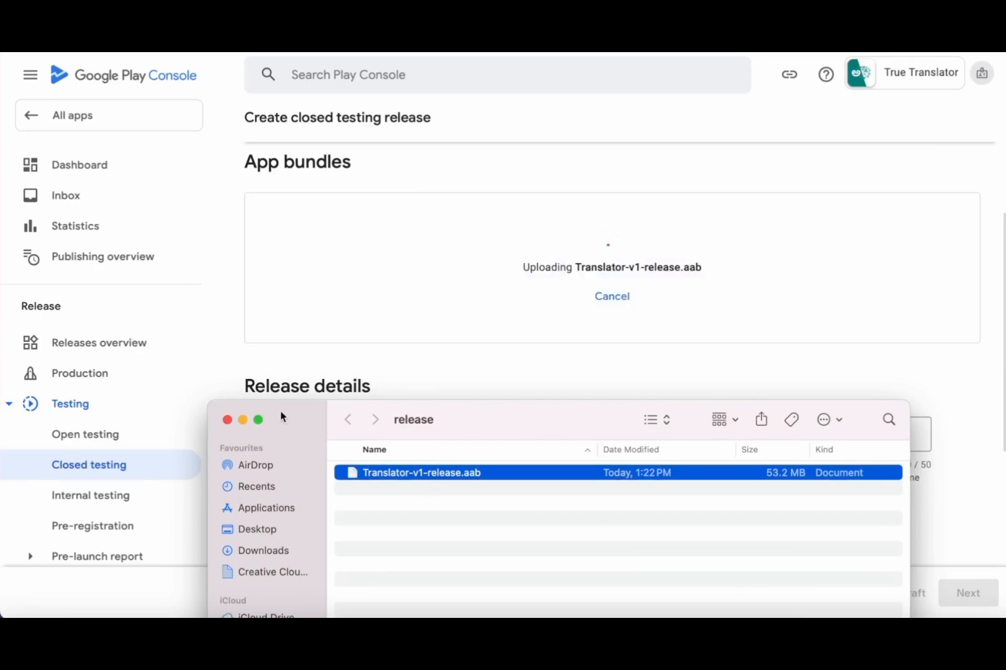
left_click(242, 420)
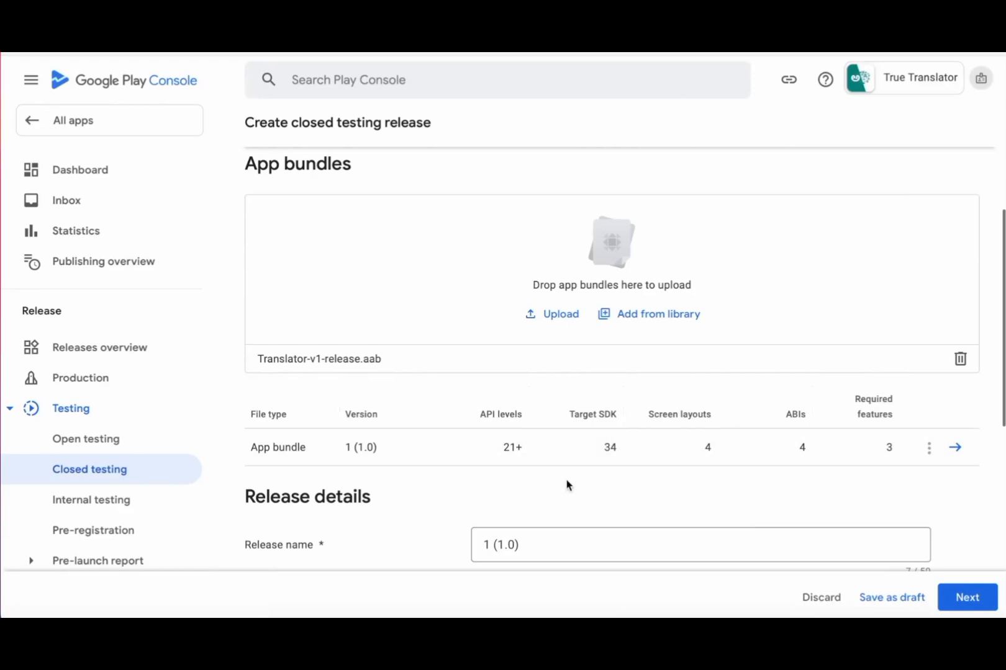
scroll(566, 484, "down", 5)
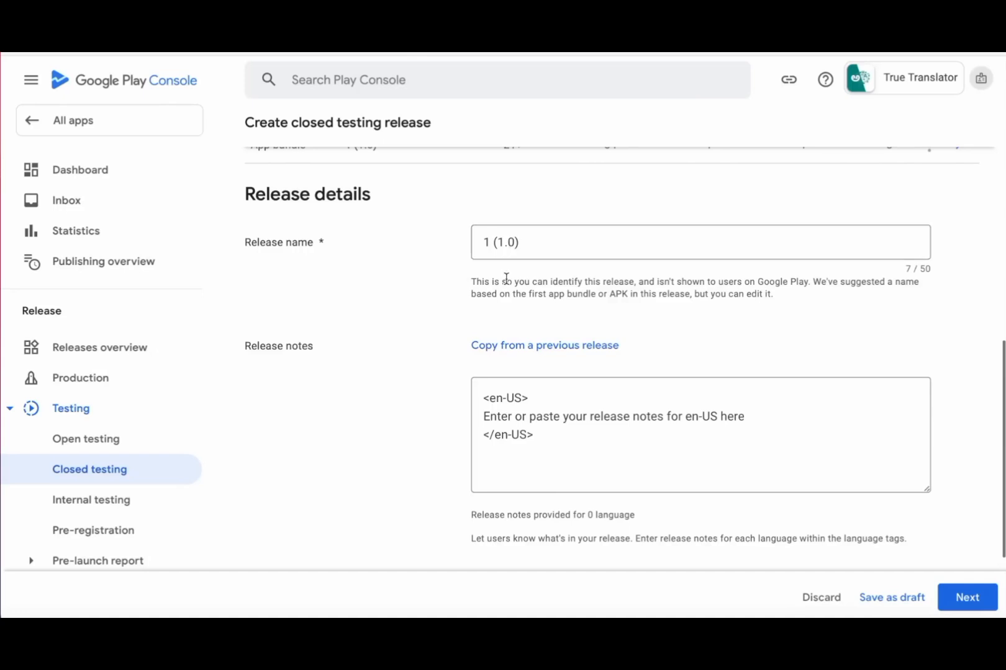
- Replace the release notes with 'Initial Release' and continue to the release preview
left_click(654, 448)
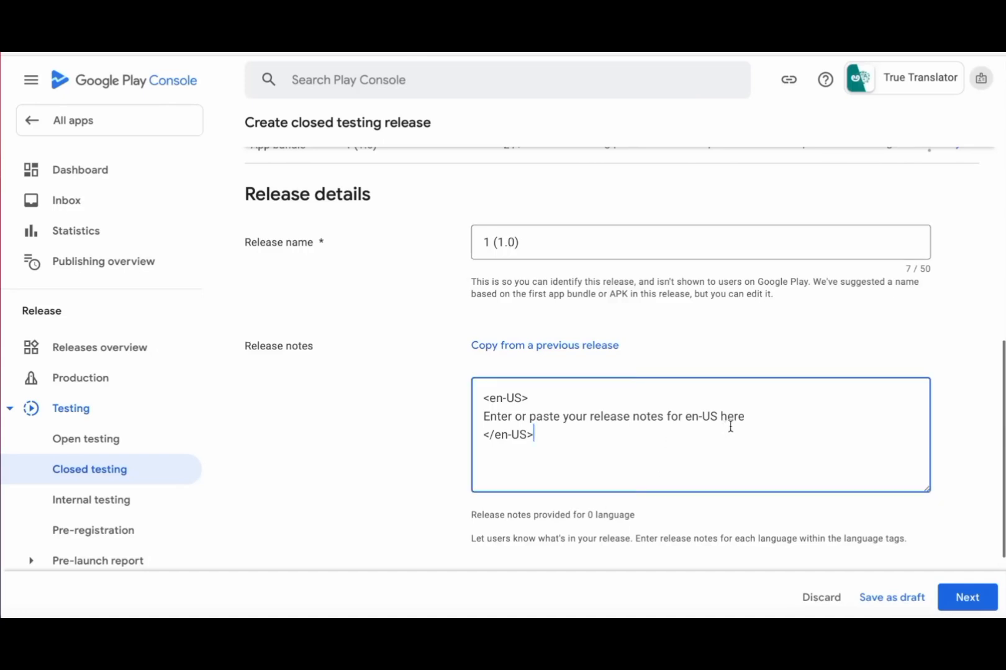
left_click_drag(743, 415, 472, 414)
key("BackSpace")
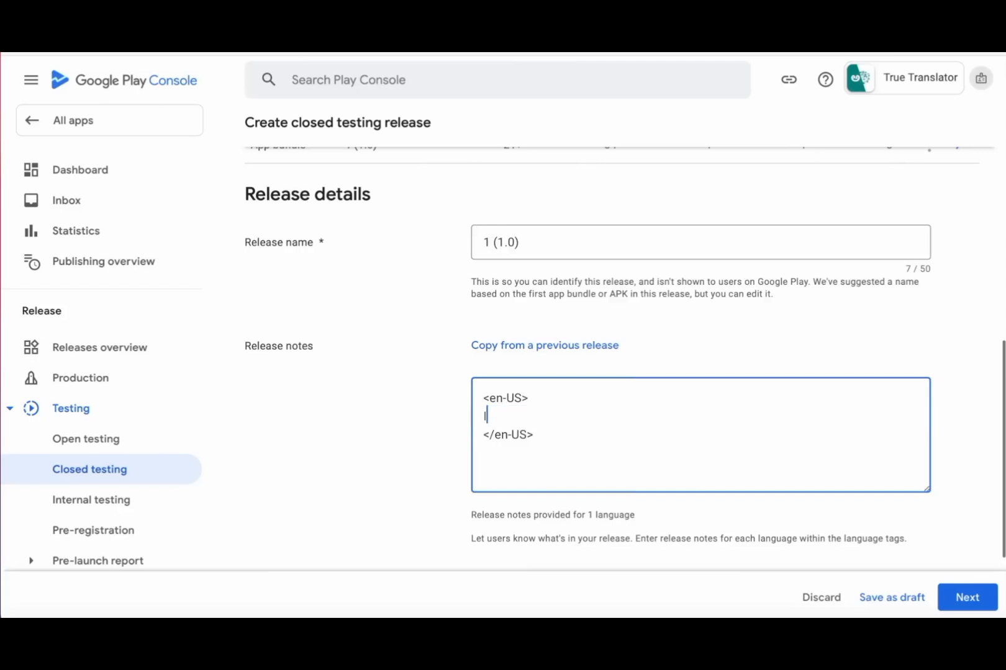
type("Initial Release")
scroll(802, 495, "down", 2)
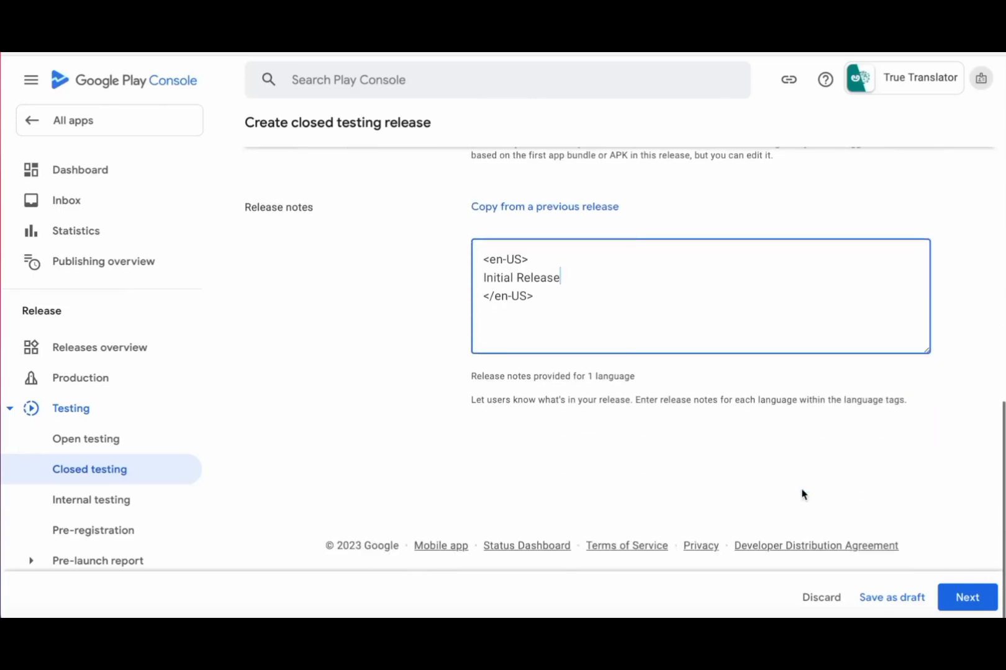
left_click(968, 598)
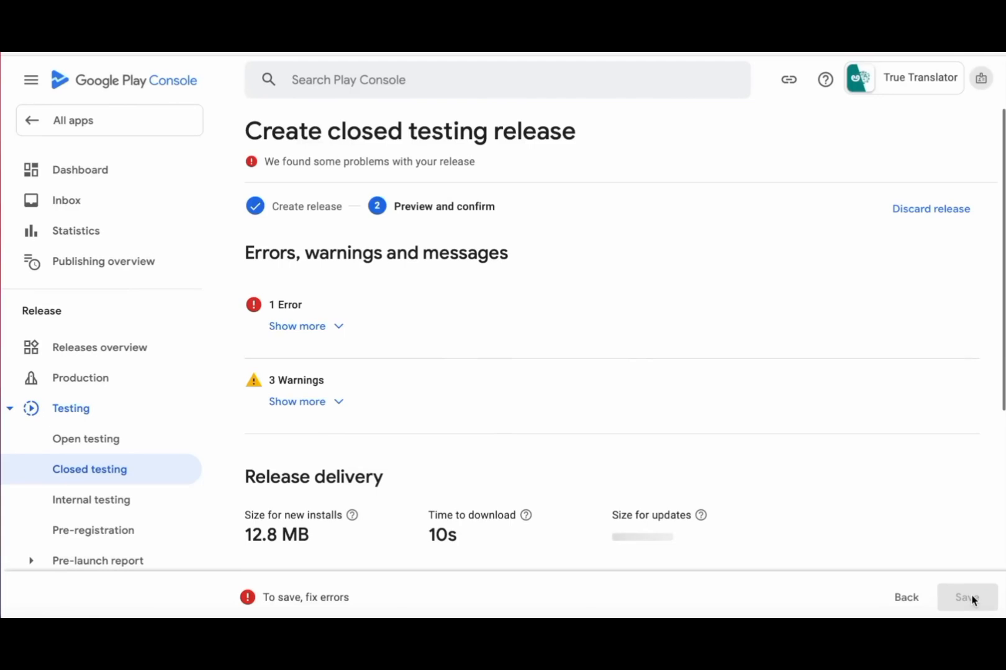
- Read the no-countries-selected error, then return to the Closed testing overview
left_click(317, 328)
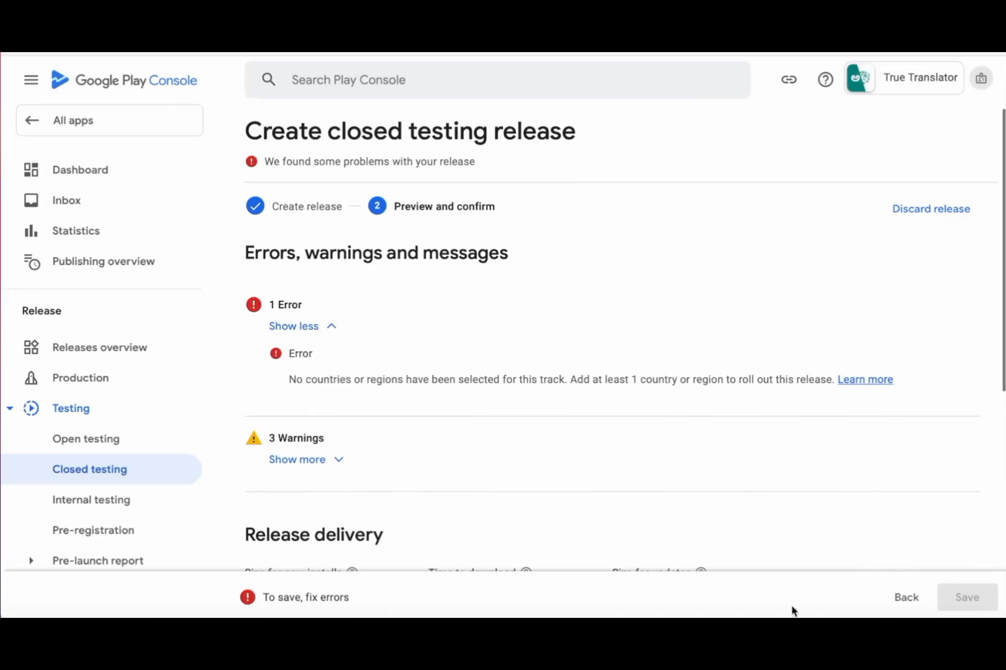
left_click(906, 598)
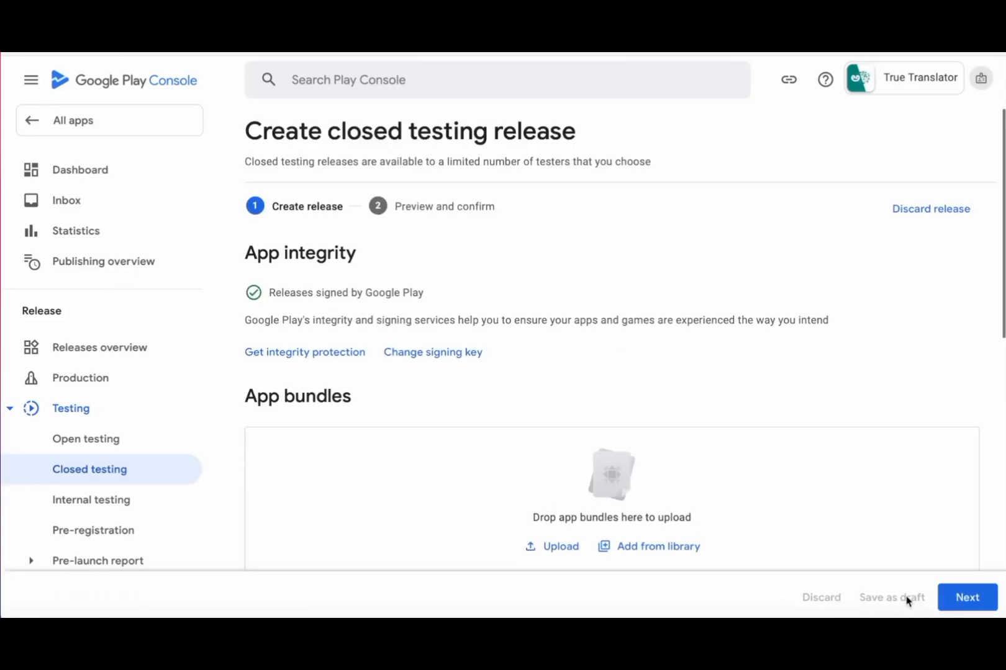
left_click(83, 475)
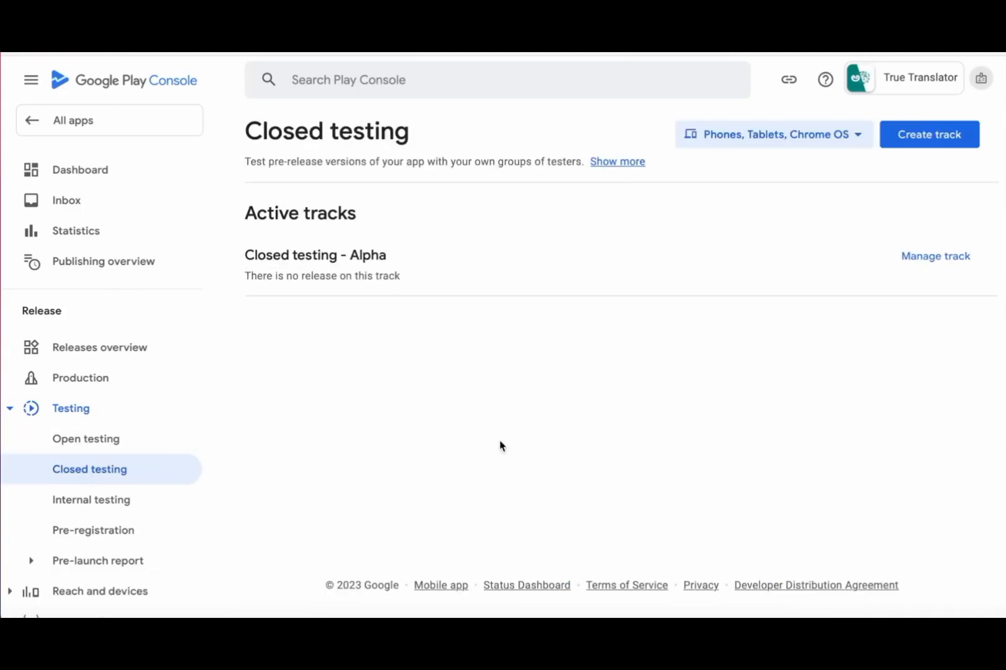
- Add India and the United States as the Alpha track's countries and save
left_click(950, 258)
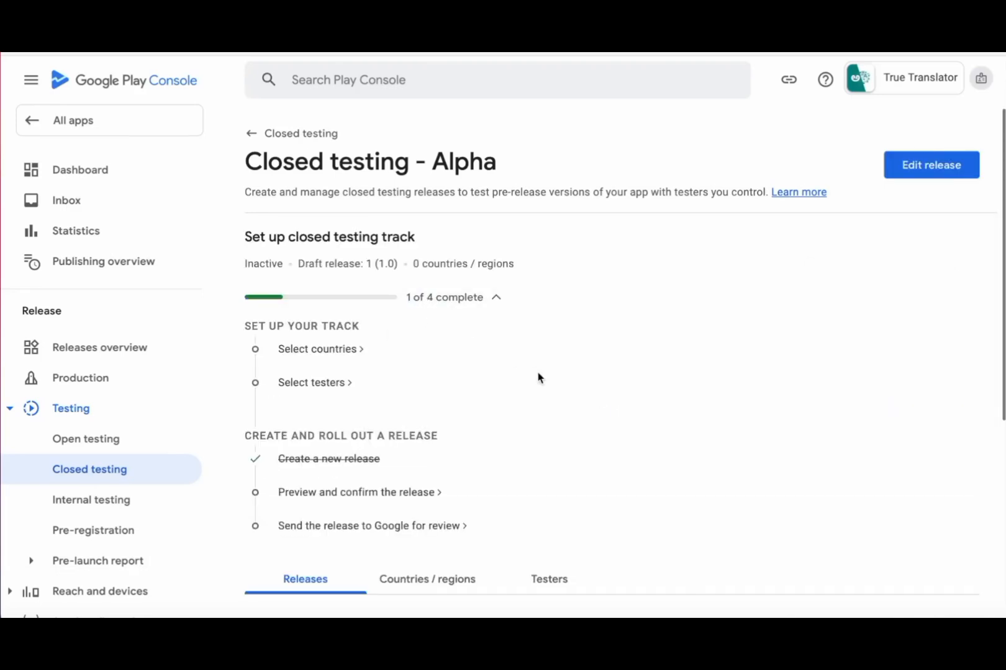
left_click(326, 351)
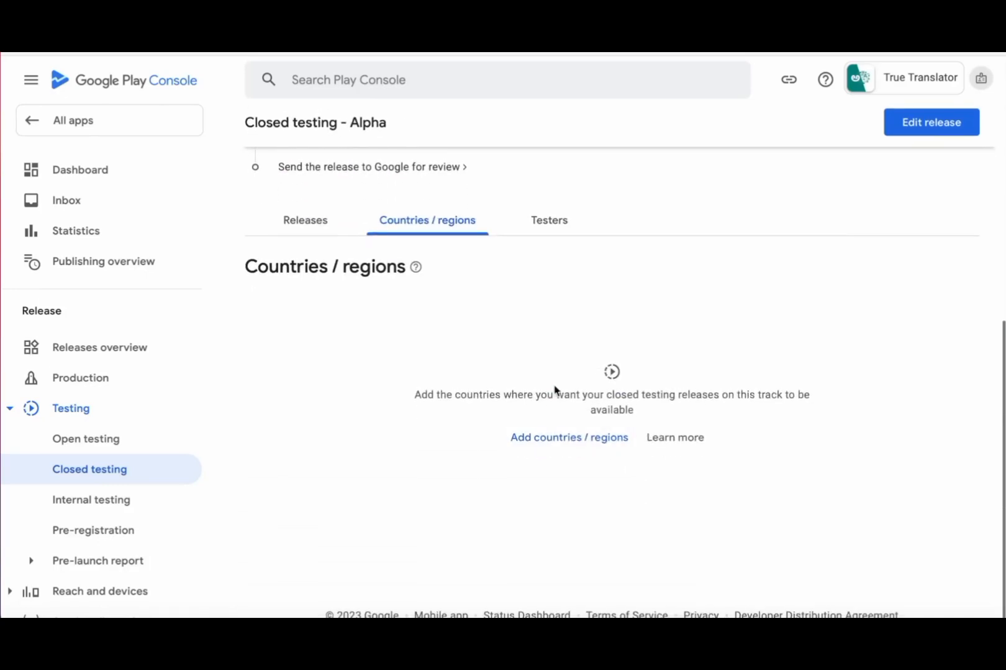
left_click(564, 442)
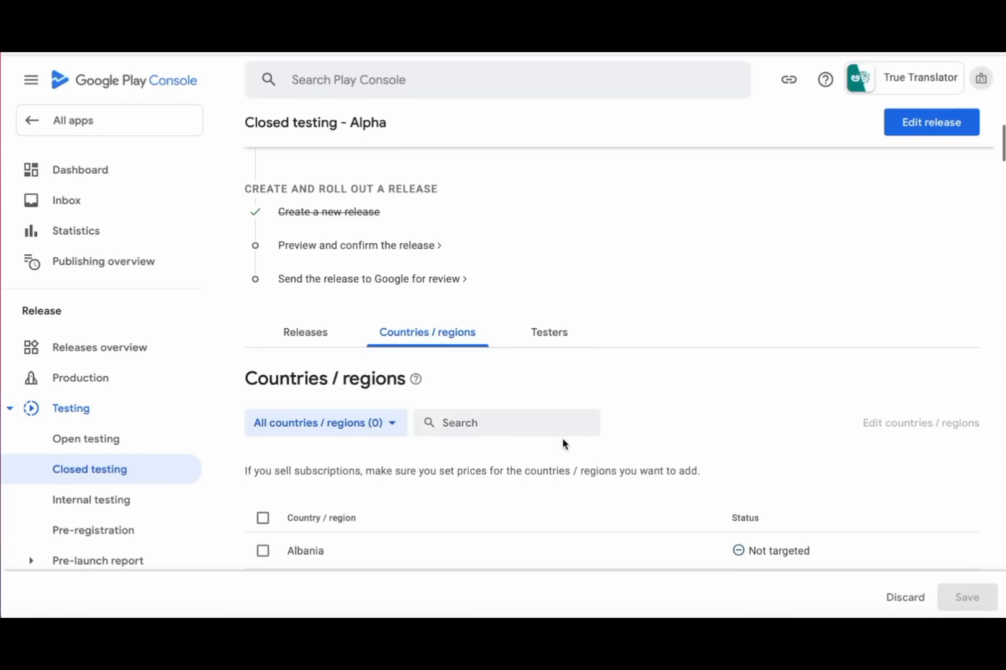
scroll(564, 442, "down", 20)
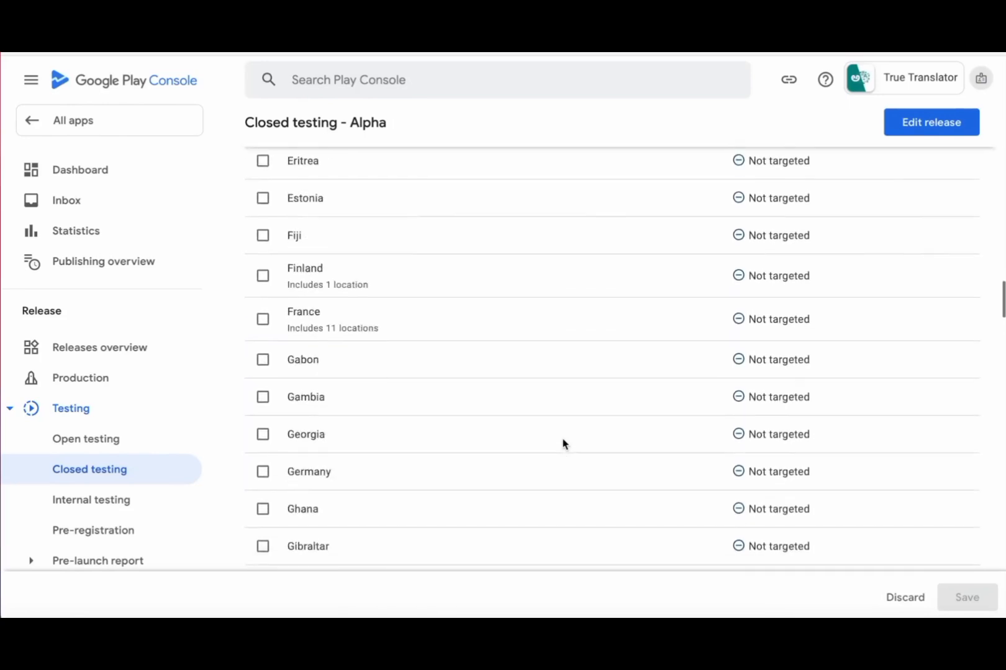
scroll(562, 444, "down", 15)
scroll(471, 352, "down", 20)
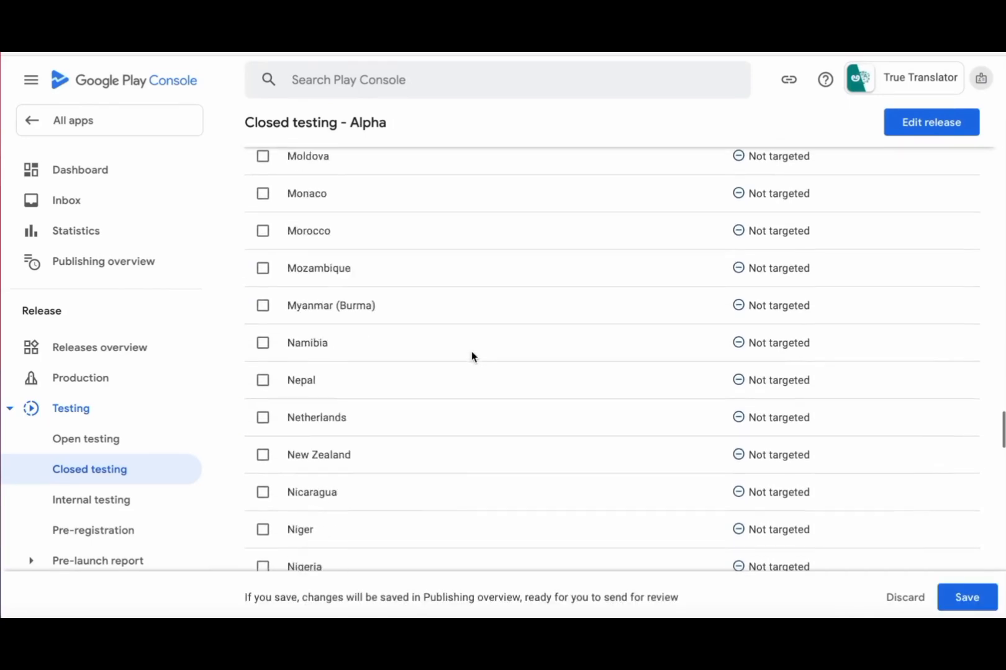
left_click(263, 380)
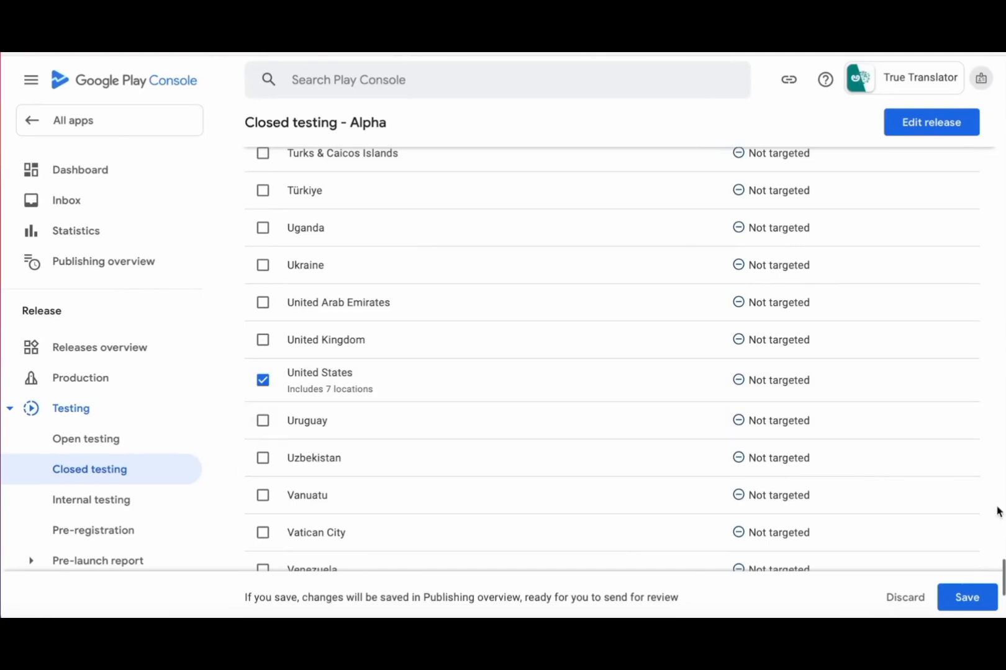
left_click(976, 605)
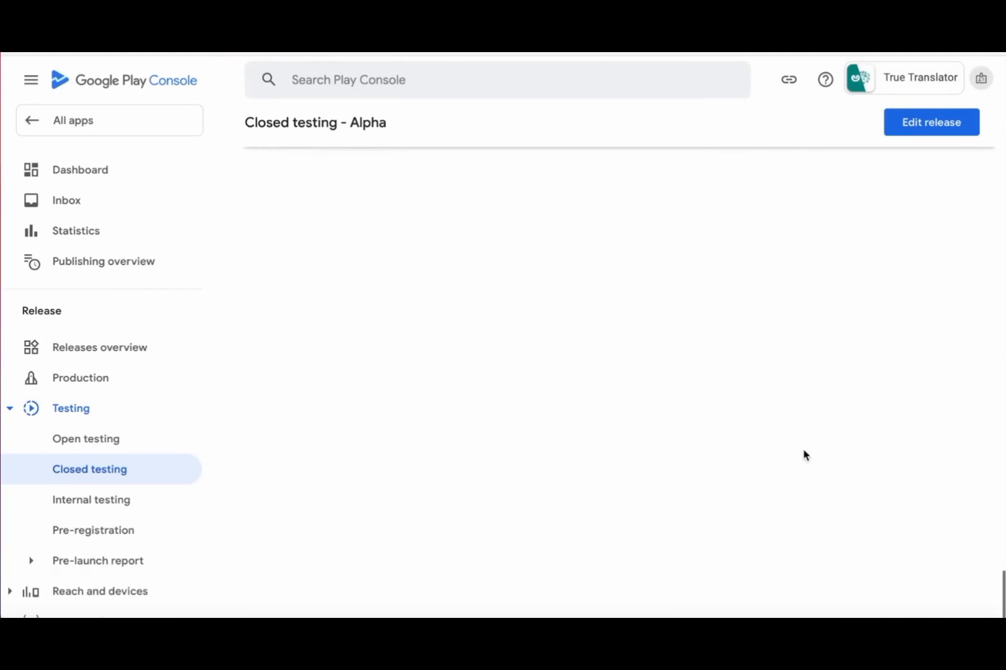
scroll(804, 455, "up", 20)
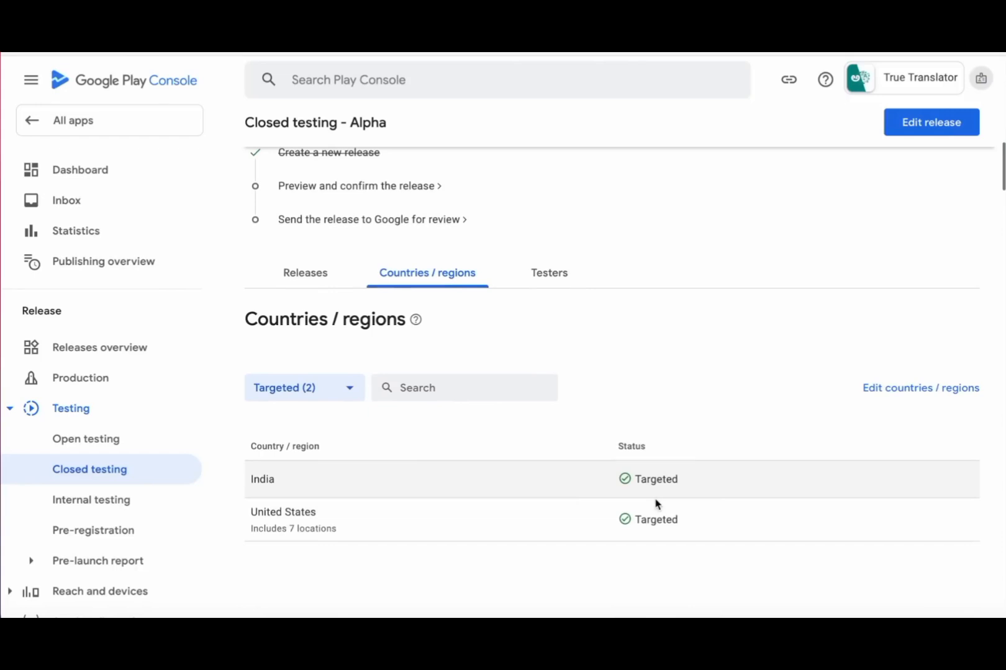
left_click(557, 276)
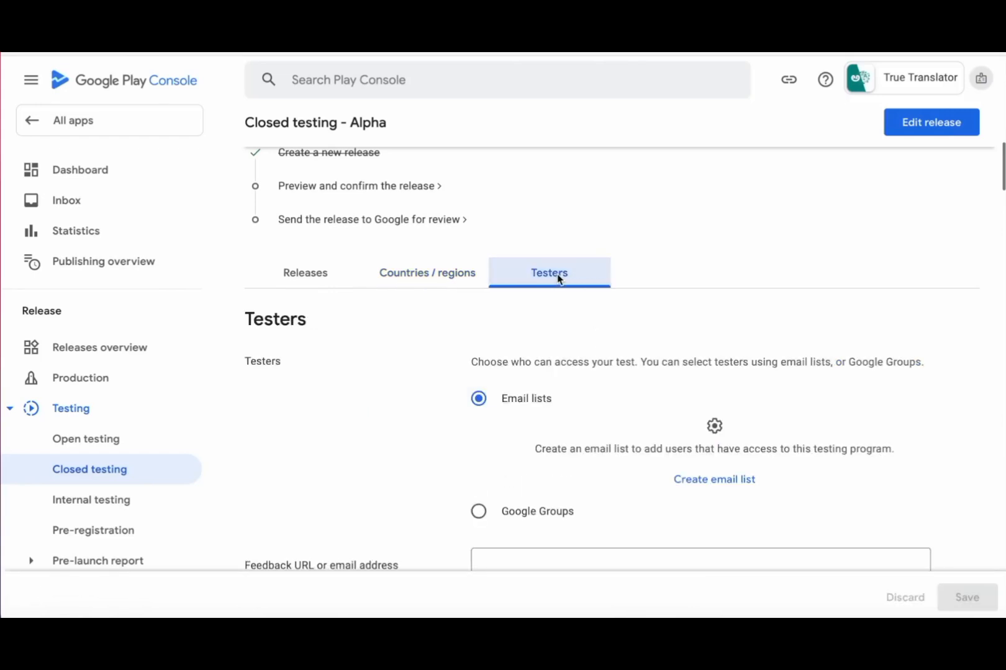
- Start a new tester email list named 'Beta Testers'
scroll(857, 421, "down", 3)
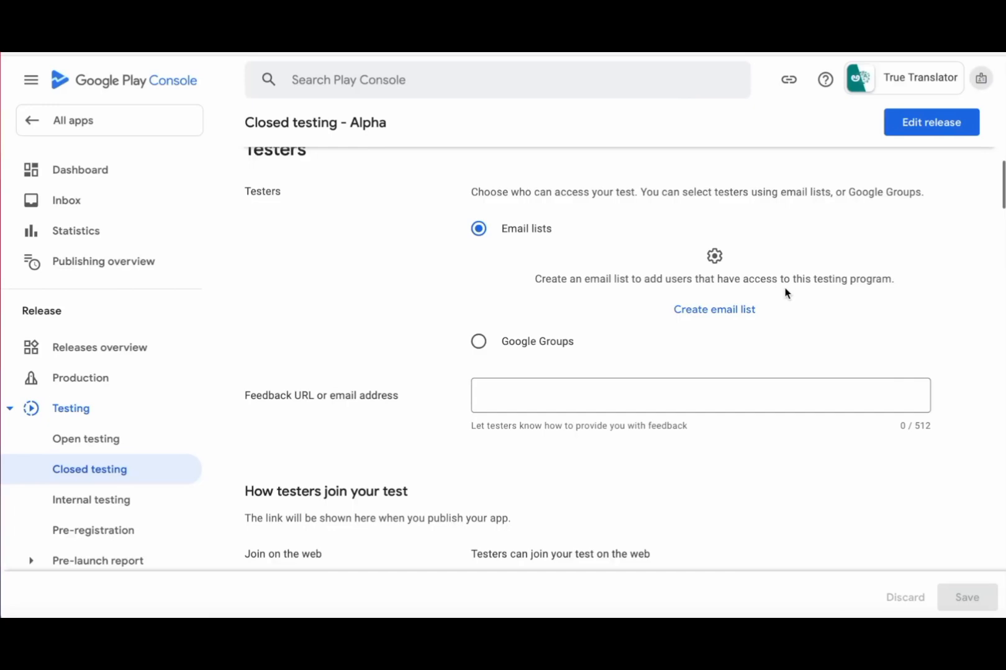
scroll(820, 359, "up", 3)
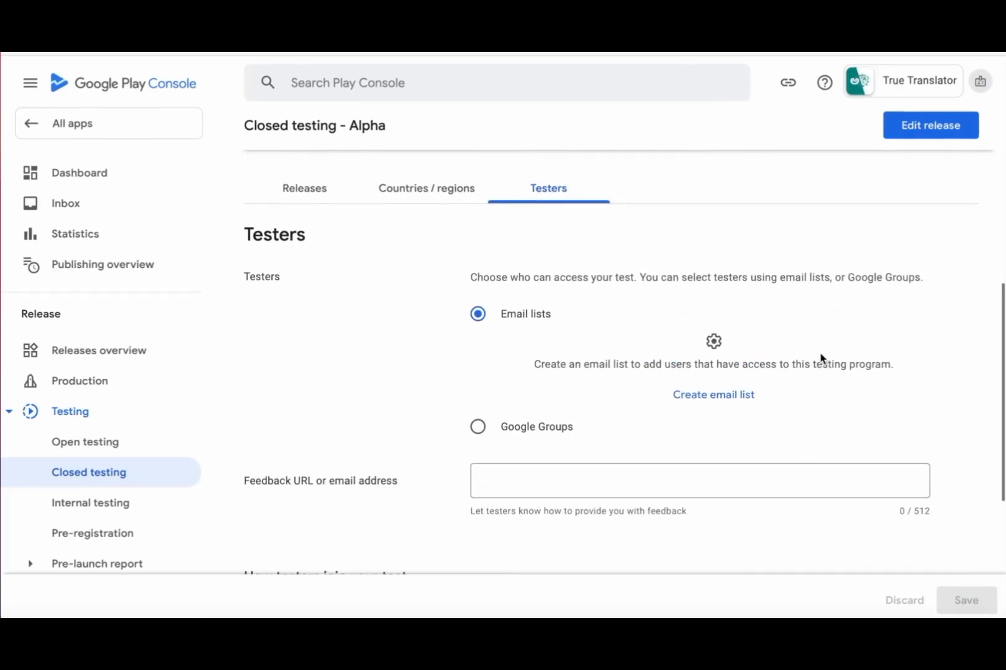
left_click(728, 407)
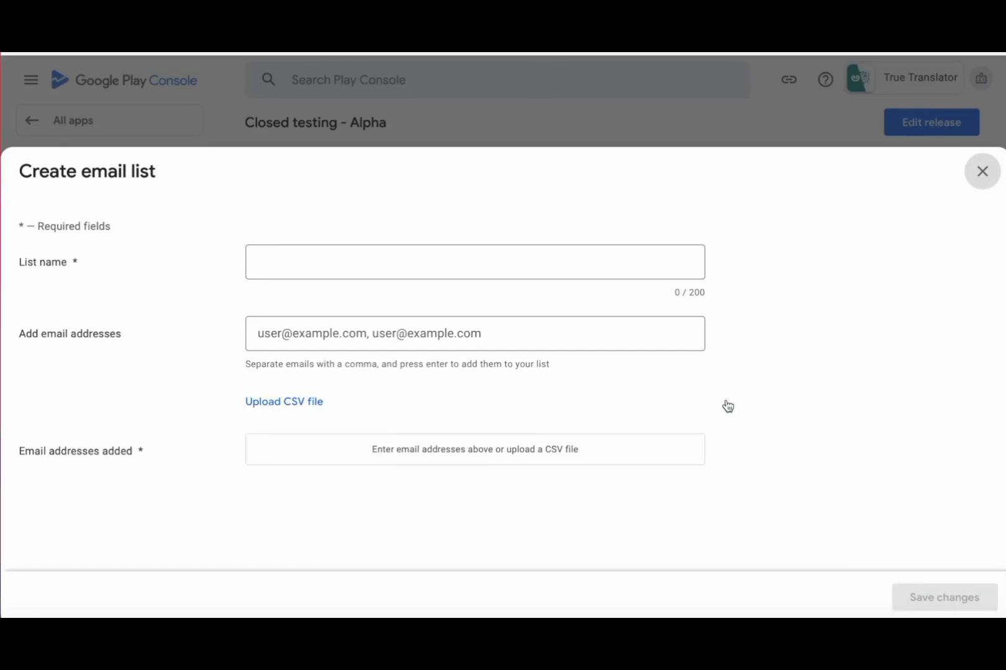
left_click(318, 256)
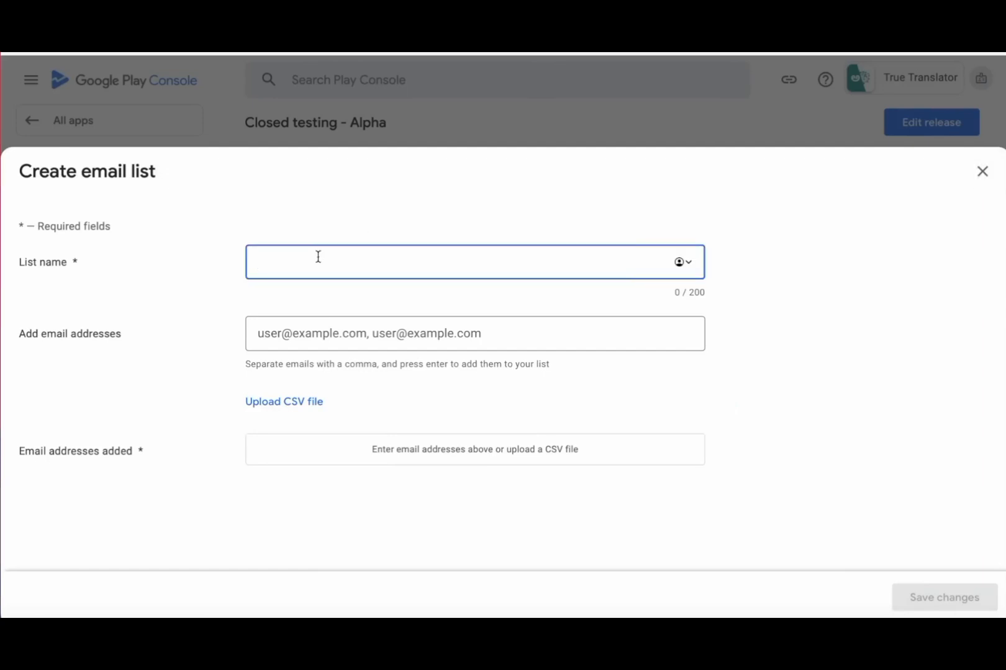
type("Beta Testers")
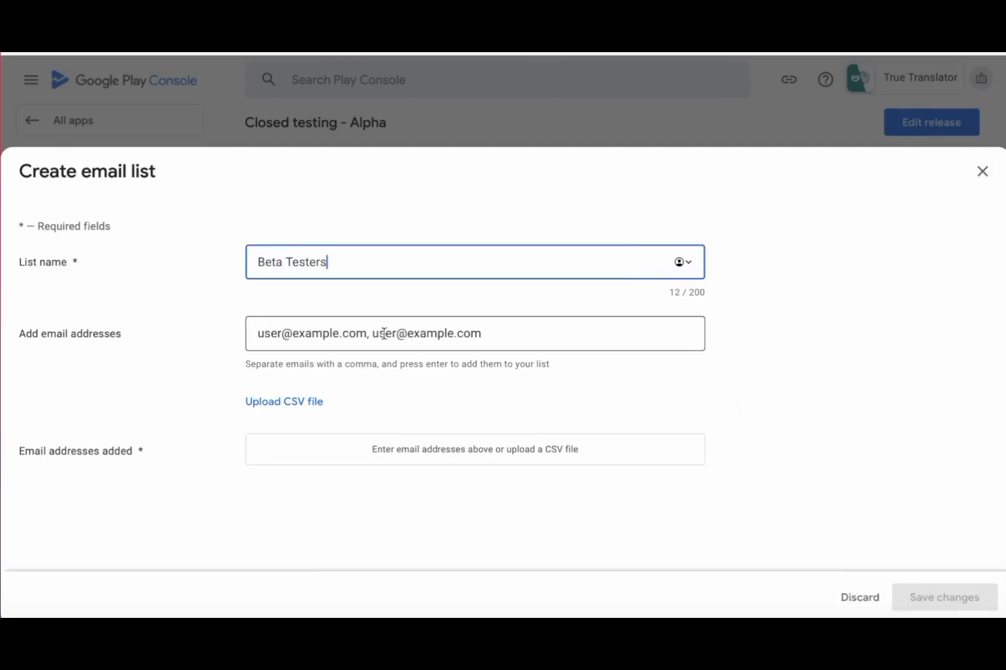
- Paste the 21 tester email addresses into the list, save it and confirm creation
left_click(430, 332)
left_click(964, 614)
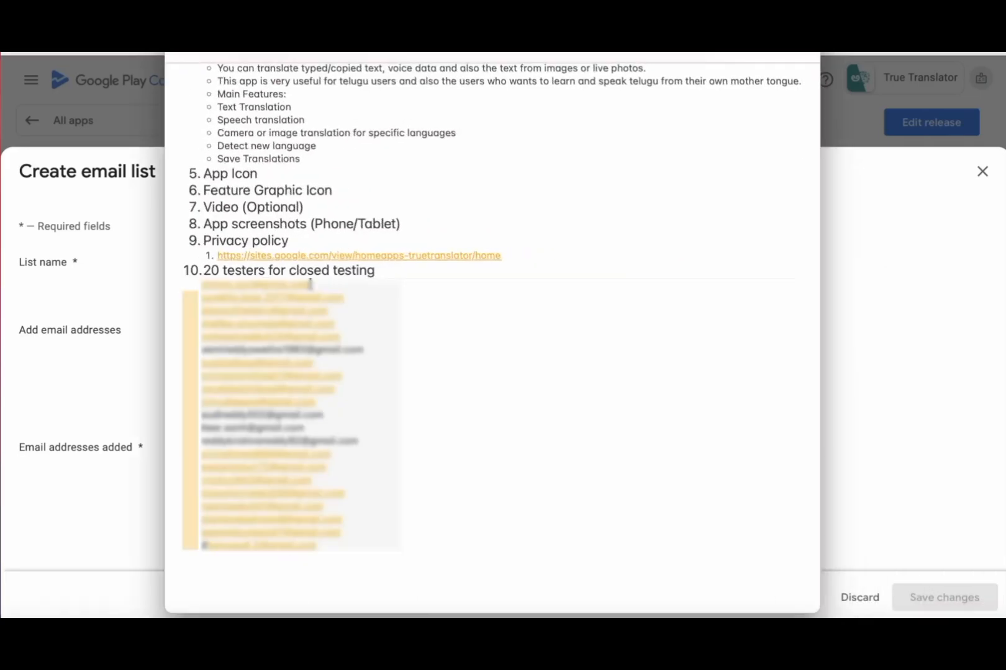
left_click(606, 268)
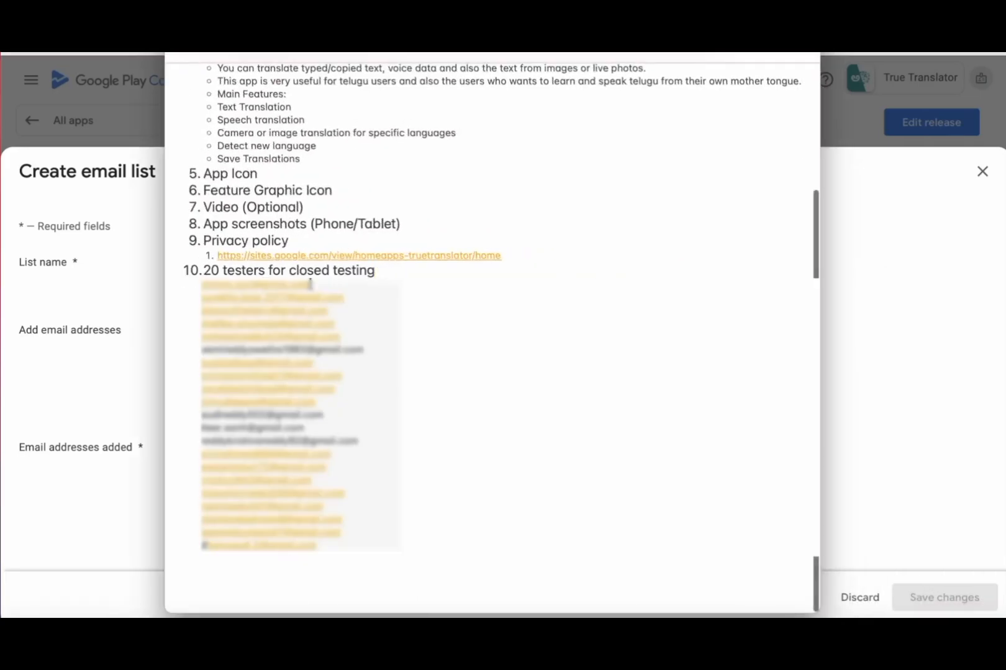
key("super+Tab")
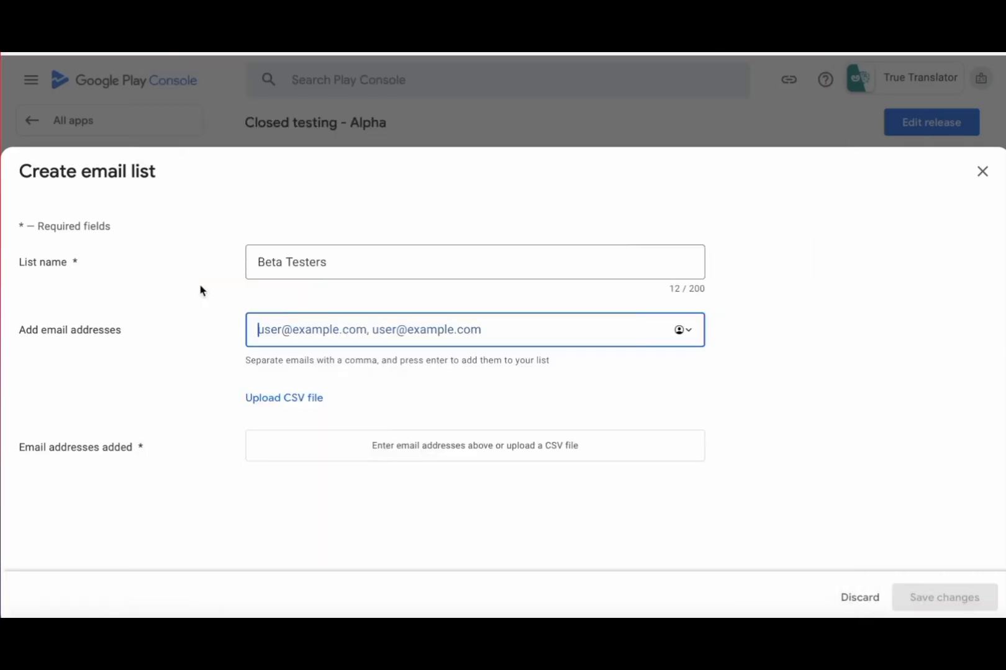
key("ctrl+v")
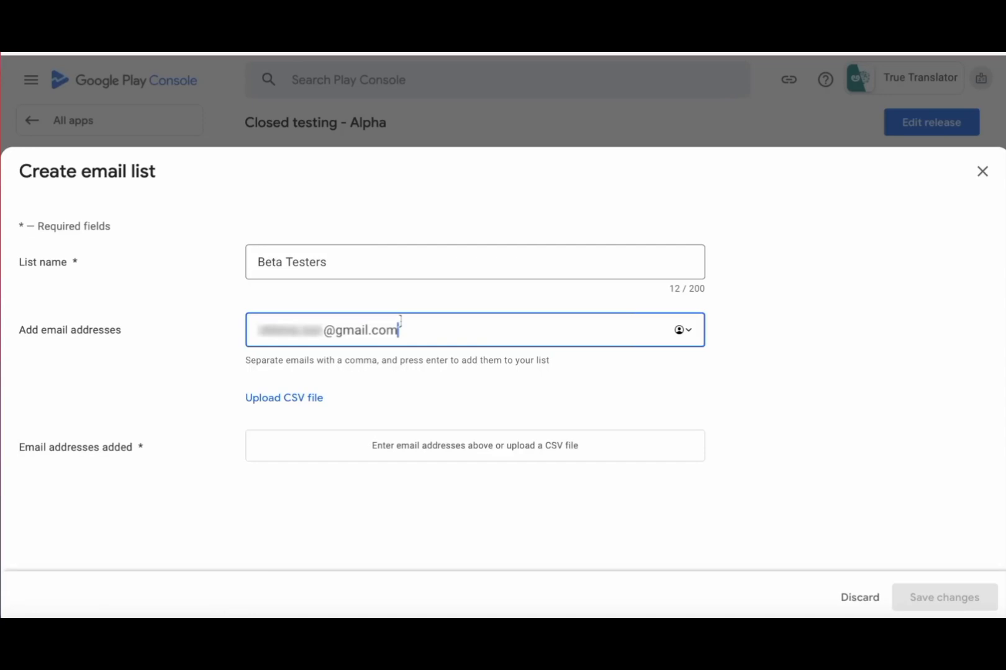
key("Return")
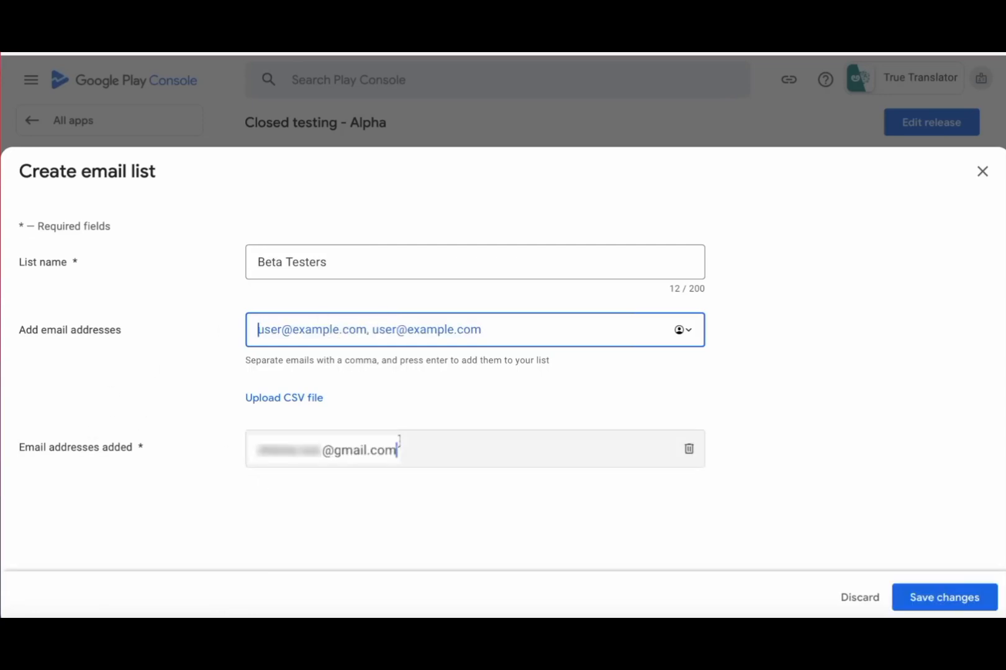
key("super+Tab")
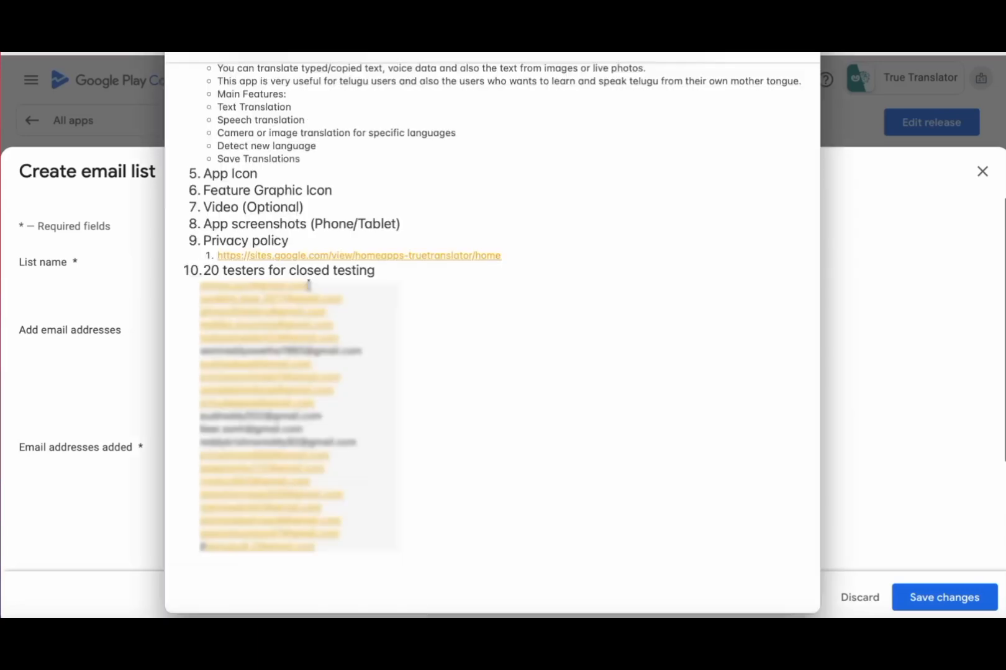
key("ctrl+v")
key("ctrl+v")
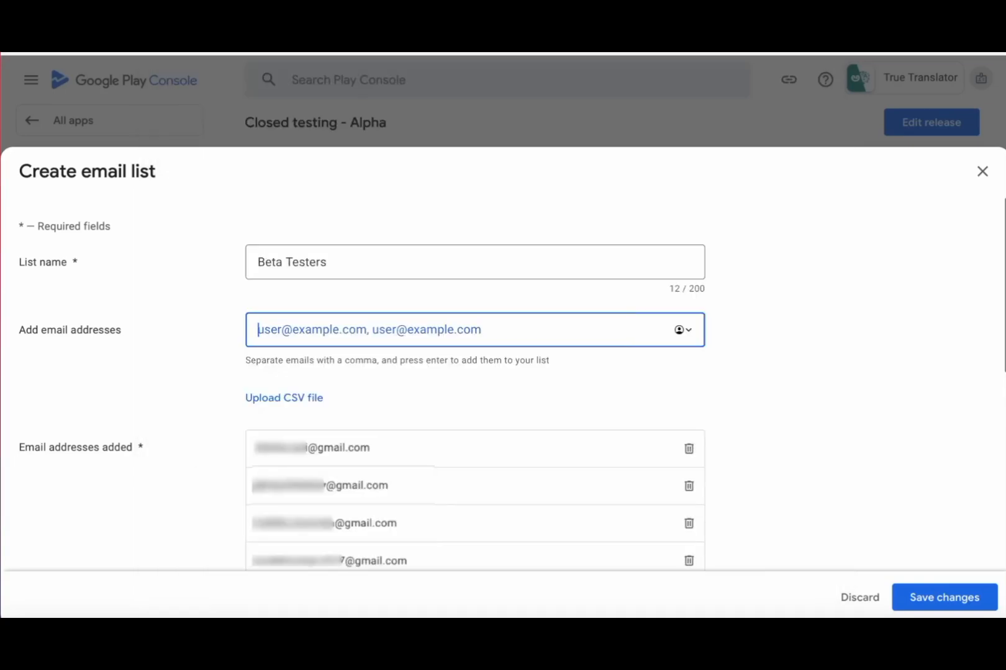
key("ctrl+v")
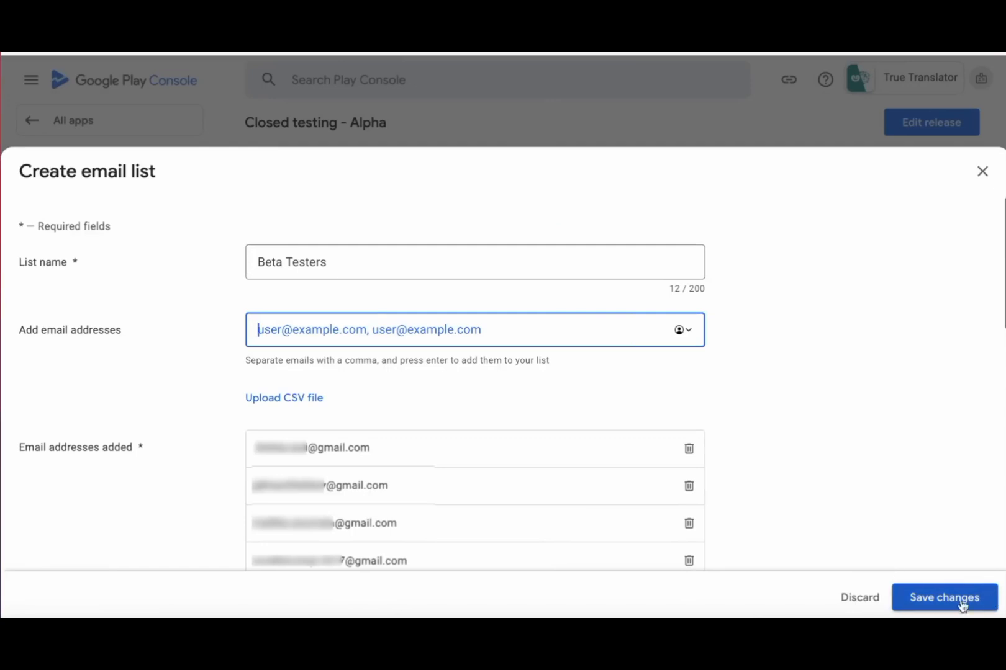
left_click(959, 602)
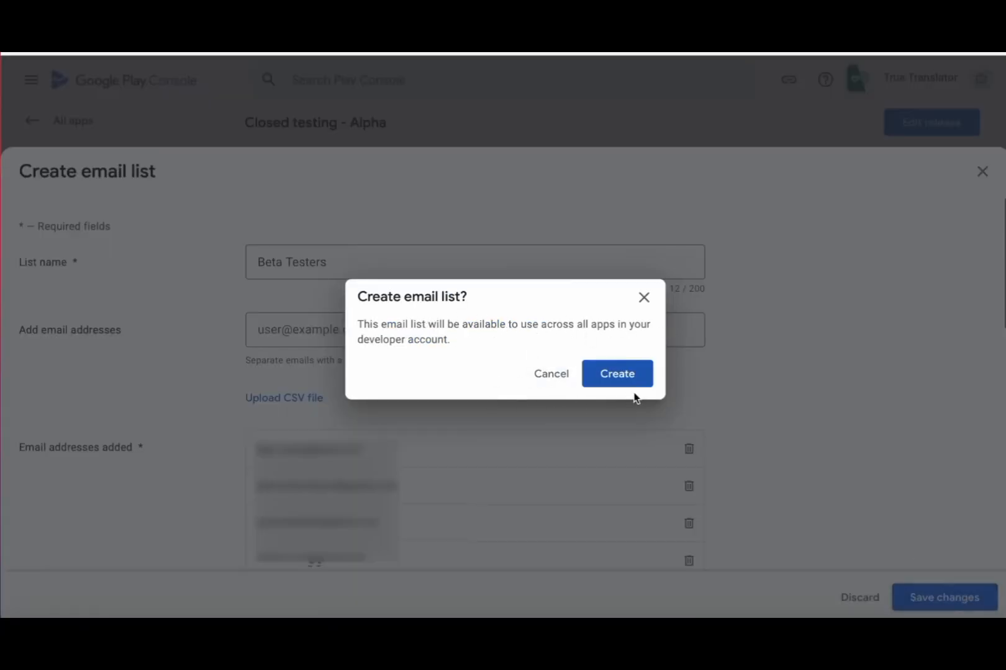
left_click(621, 379)
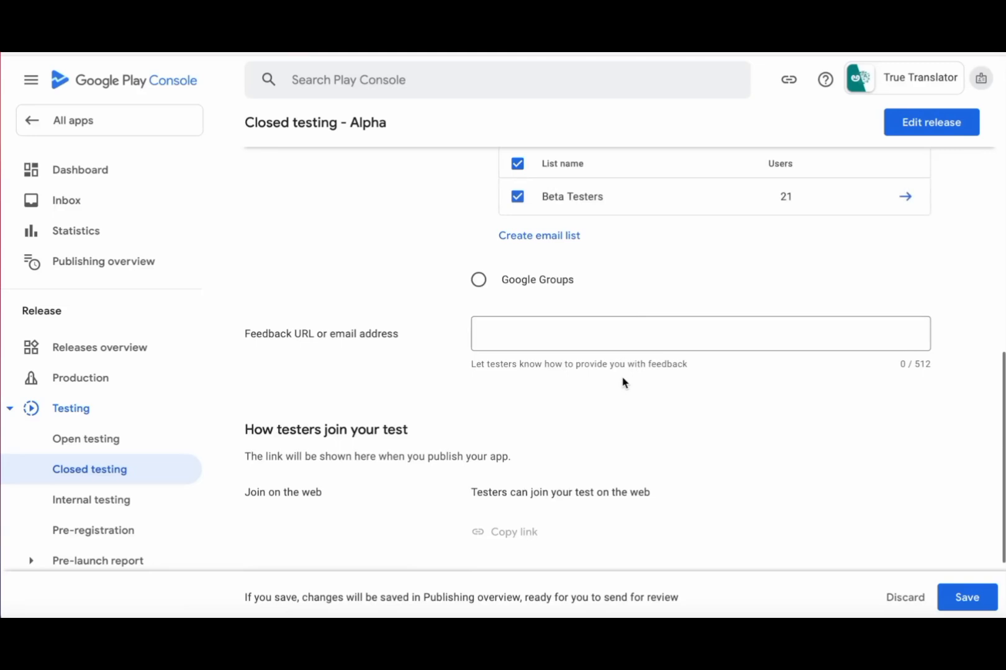
- Review the Testers settings and save the tester selection, reaching 3 of 4 setup steps
scroll(642, 383, "up", 4)
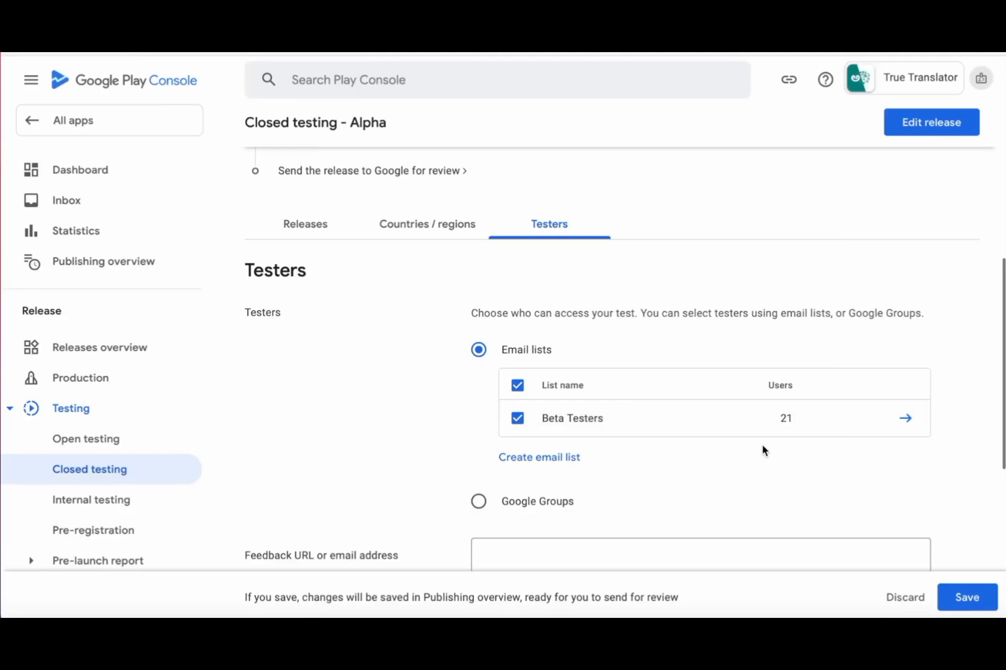
scroll(801, 491, "down", 5)
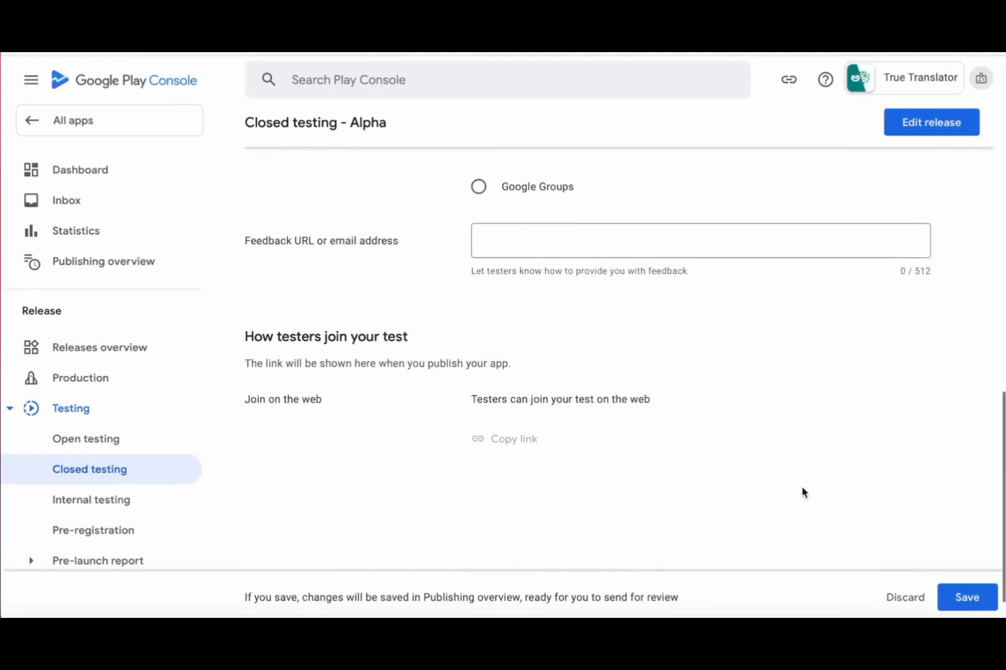
scroll(802, 493, "down", 1)
left_click_drag(694, 252, 452, 249)
left_click(531, 273)
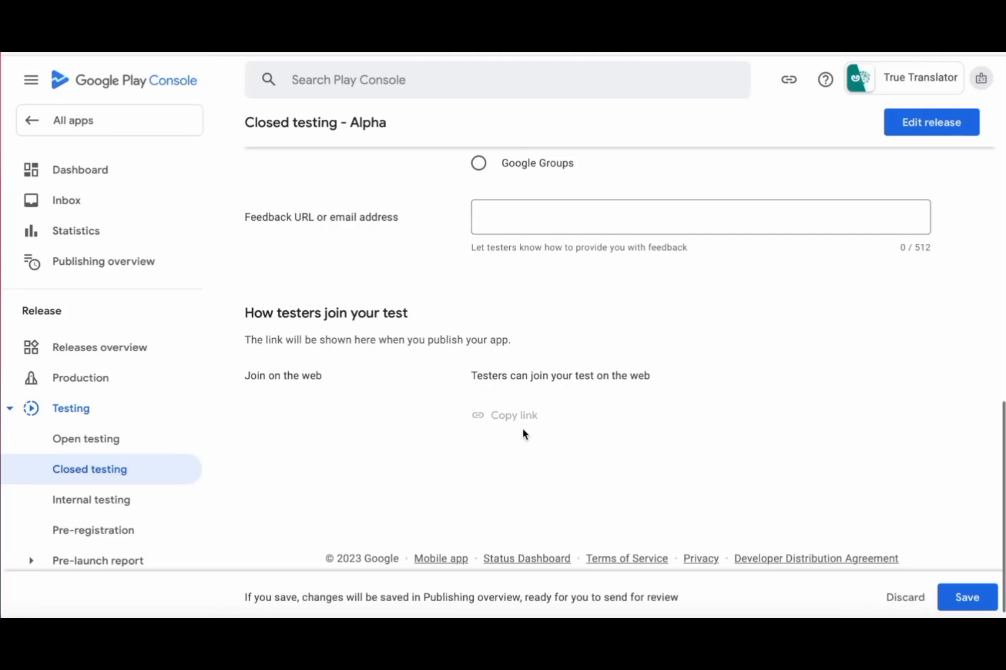
scroll(729, 488, "up", 10)
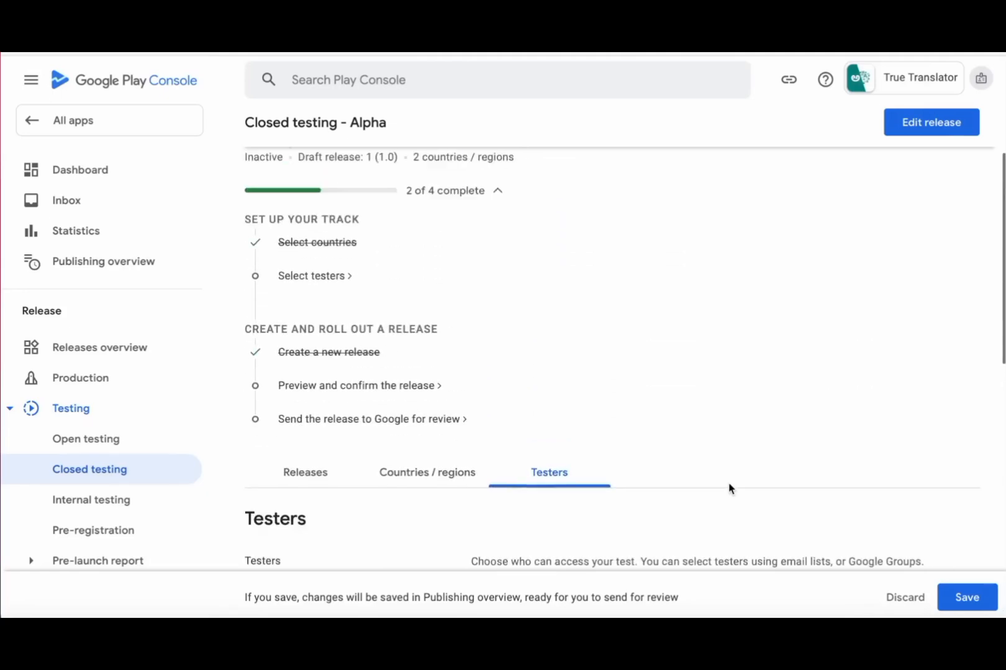
left_click(967, 598)
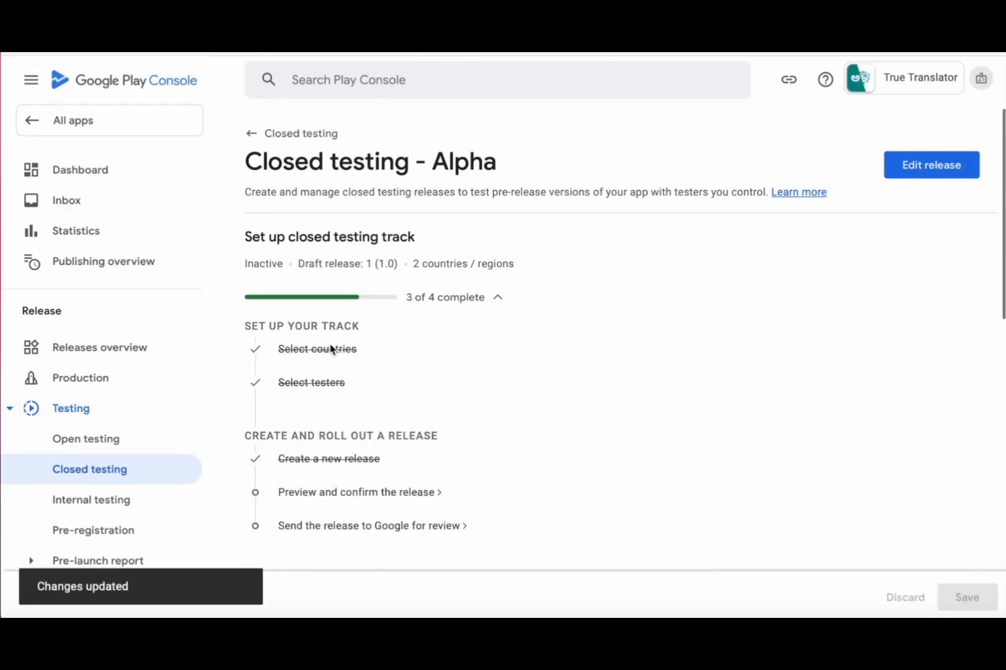
- Preview closed testing release 1 (1.0) and save it as ready for review
left_click(368, 493)
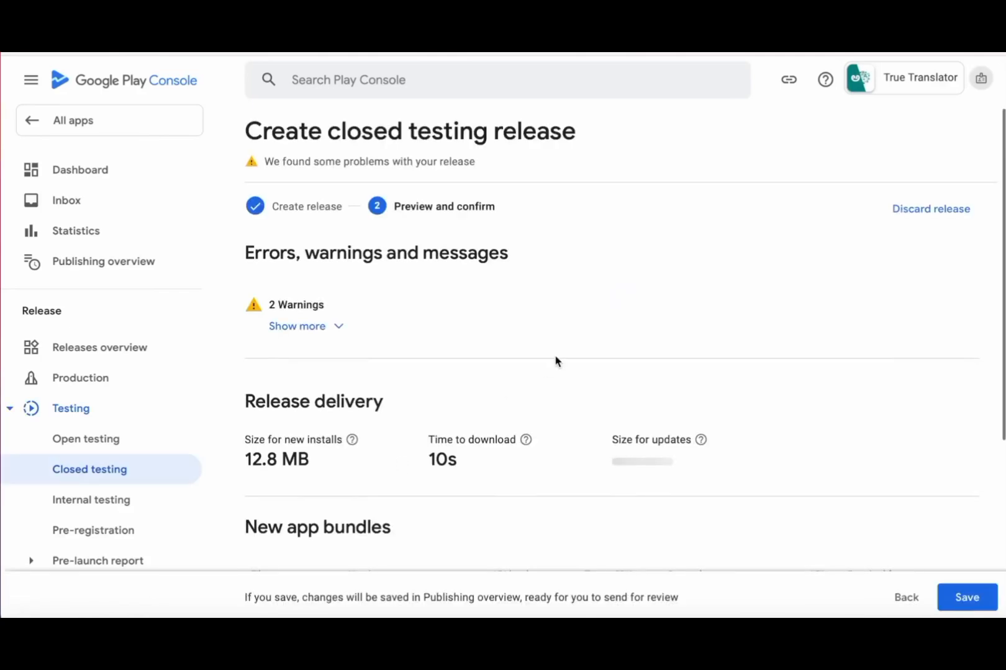
scroll(452, 372, "down", 5)
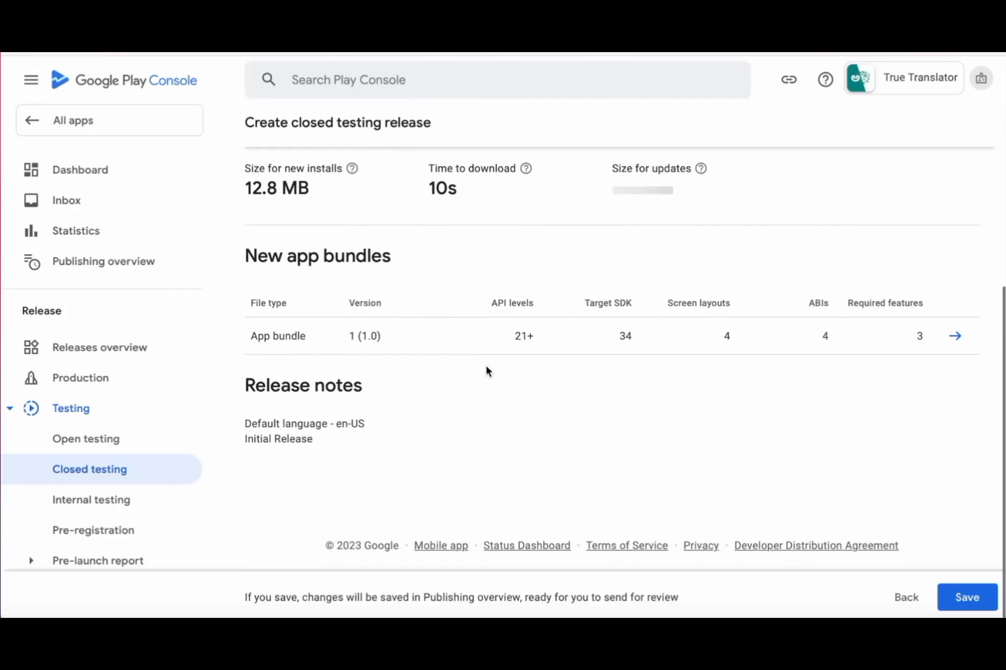
left_click(968, 599)
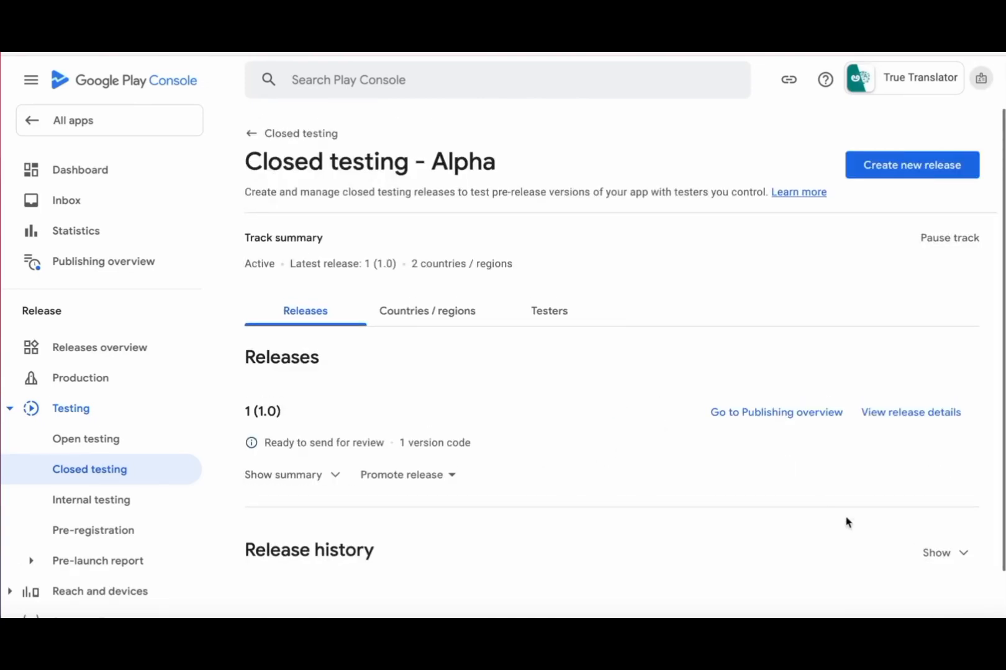
- Go to the Publishing overview and dismiss its intro tour
left_click(794, 414)
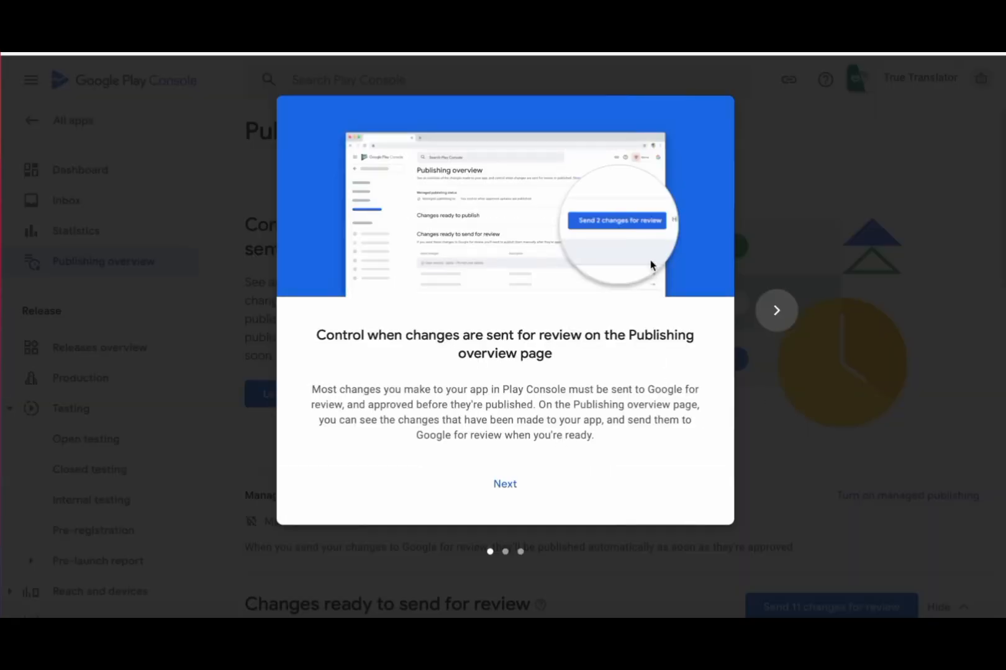
left_click(770, 317)
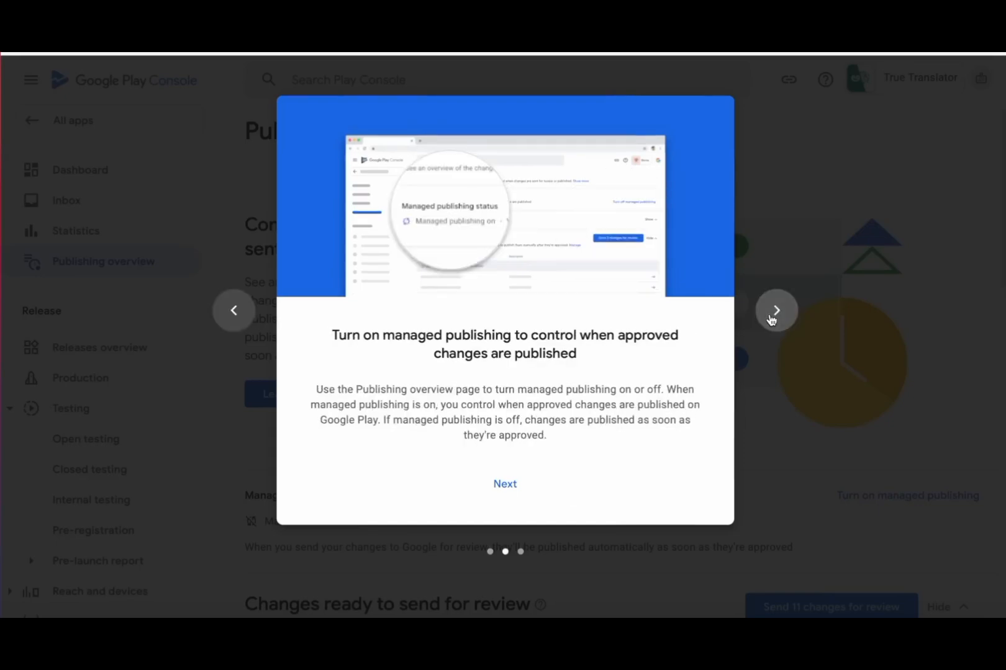
left_click(771, 319)
left_click(532, 467)
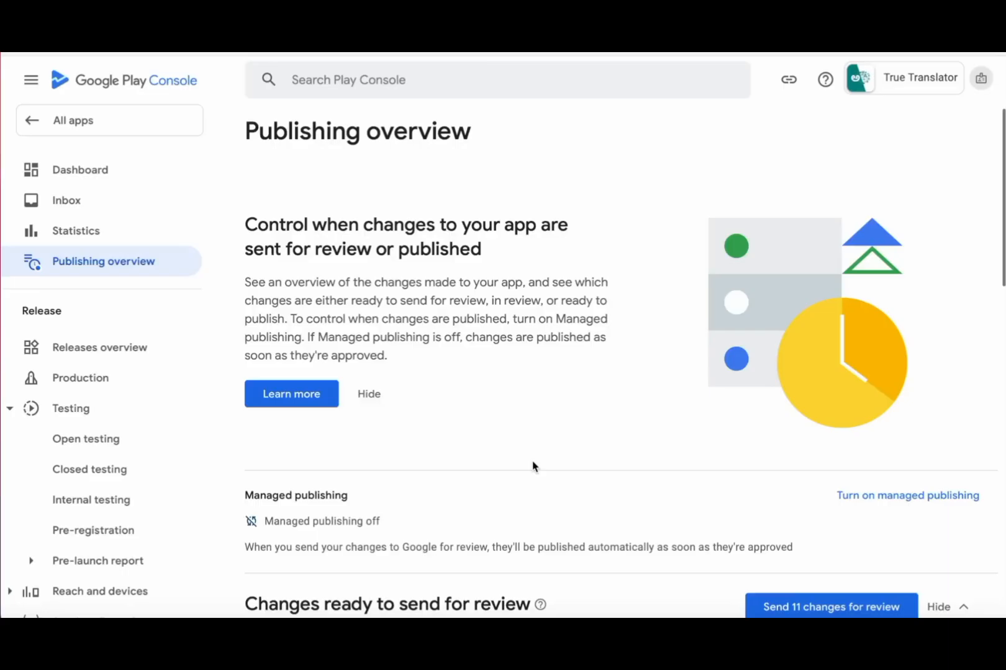
- Review the 11 changes ready to send for review, led by Alpha's 1 (1.0) rollout
scroll(533, 467, "down", 5)
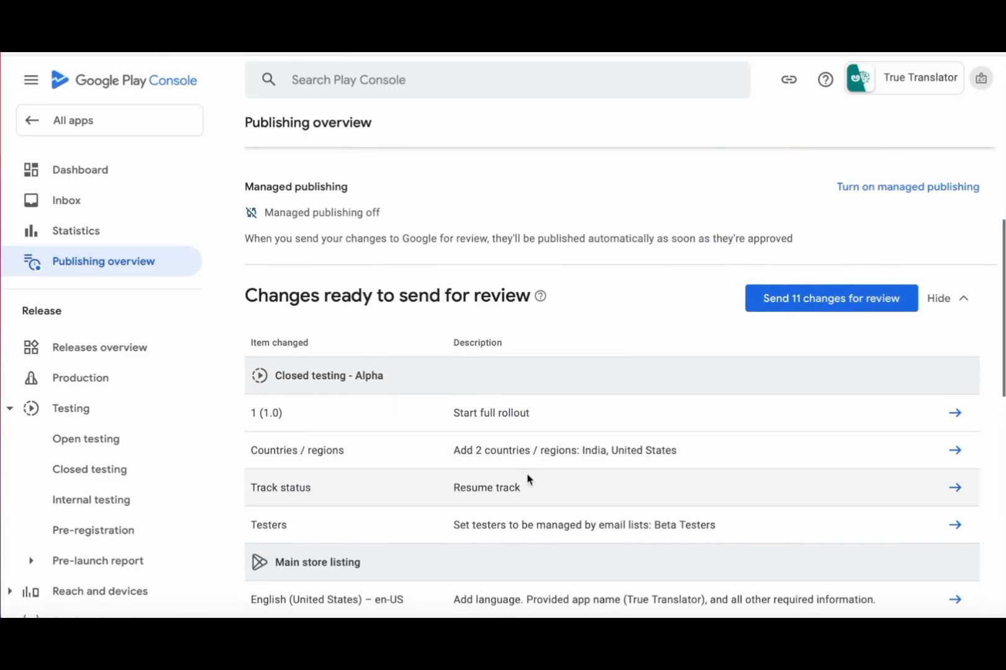
scroll(527, 476, "down", 1)
scroll(556, 486, "down", 1)
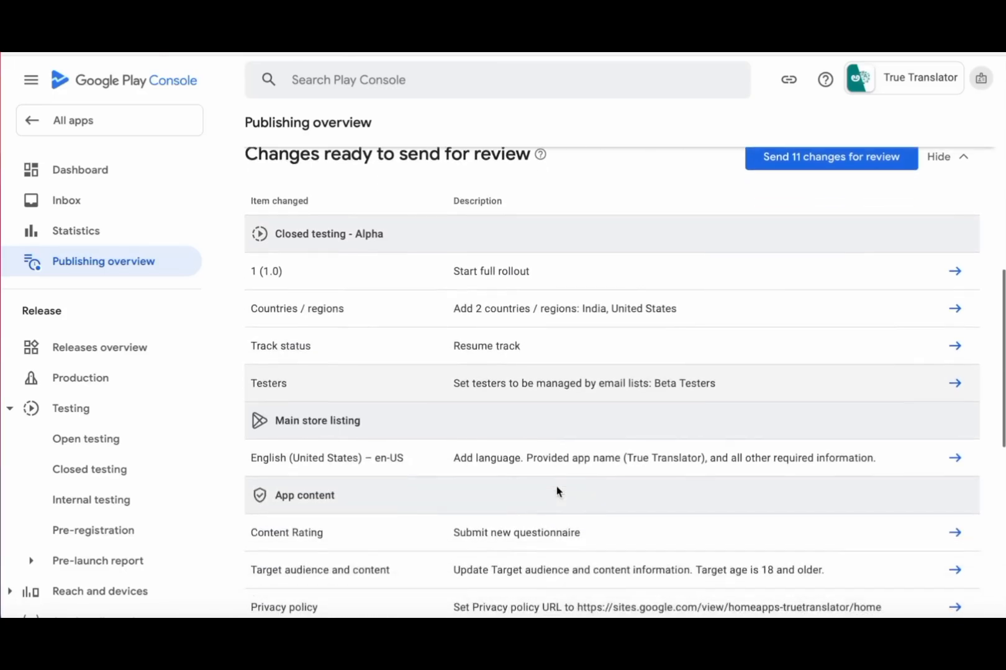
scroll(617, 387, "down", 3)
scroll(617, 387, "down", 3)
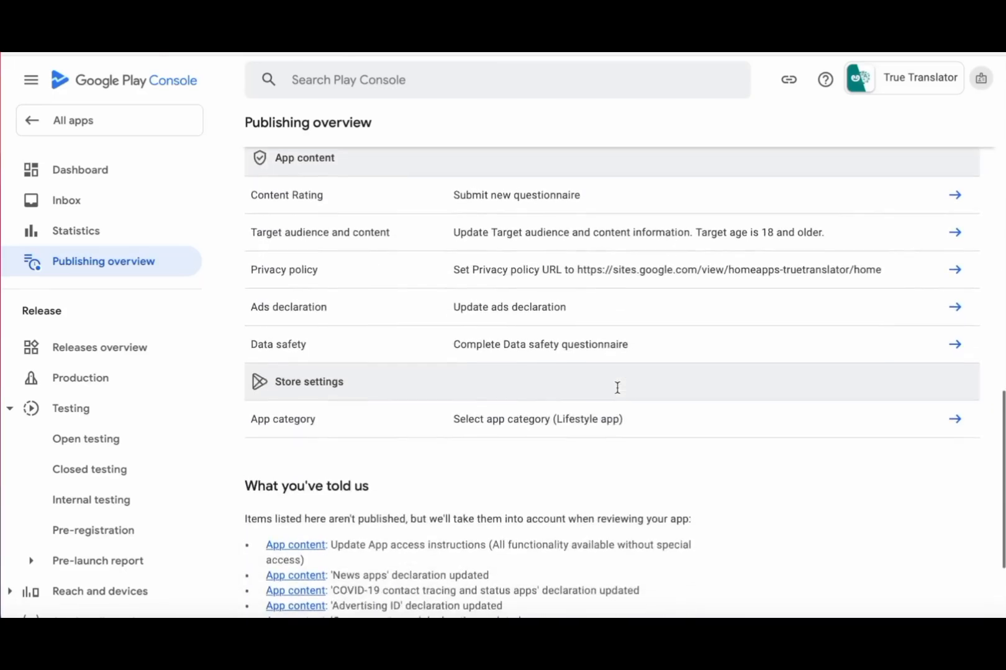
scroll(618, 392, "down", 2)
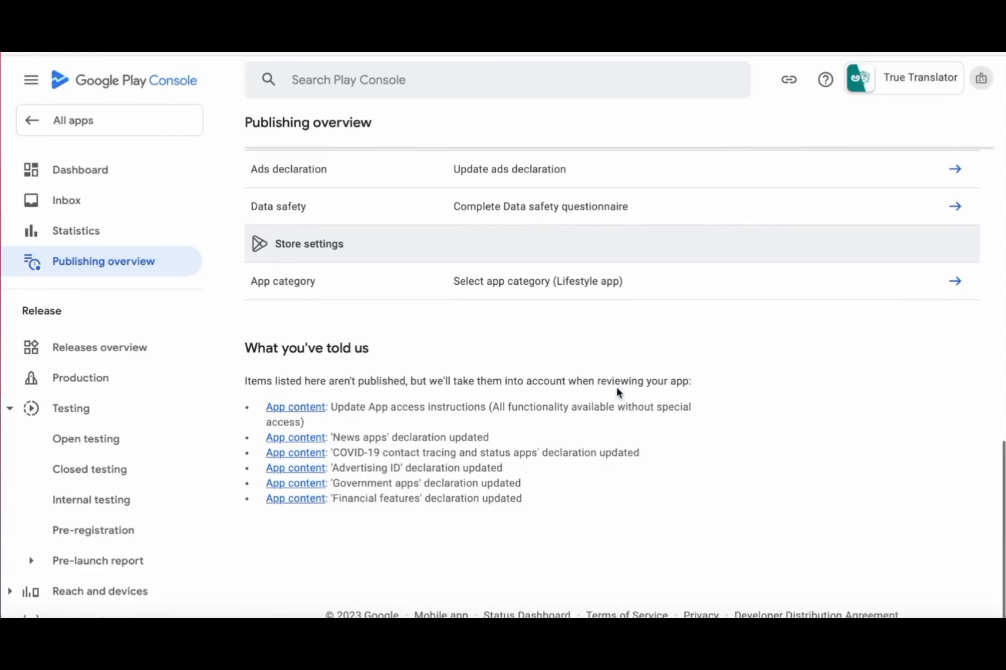
scroll(495, 505, "up", 15)
scroll(495, 505, "down", 1)
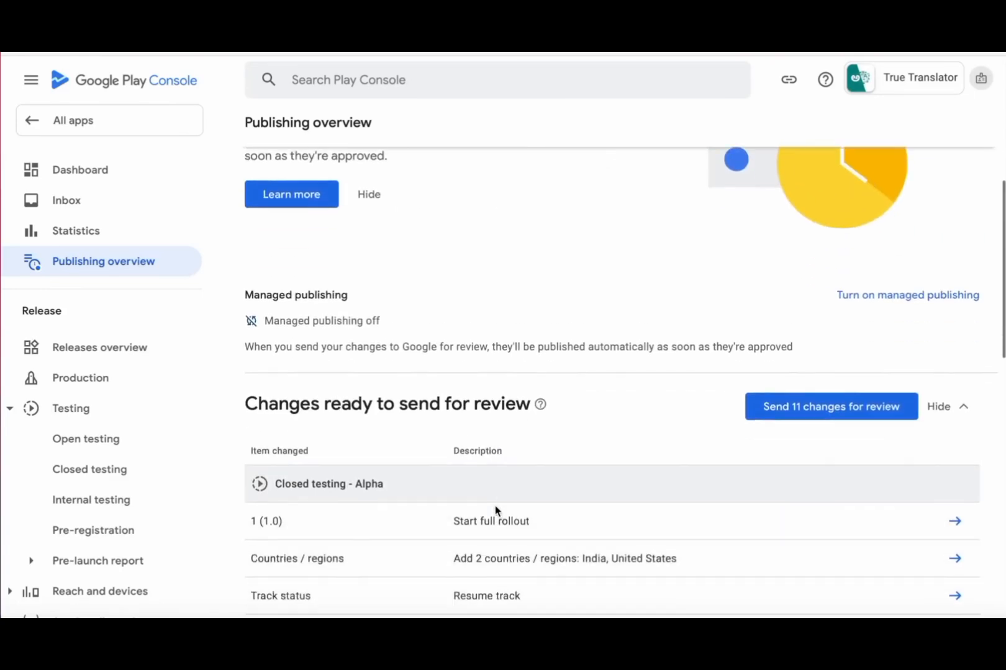
scroll(495, 505, "down", 1)
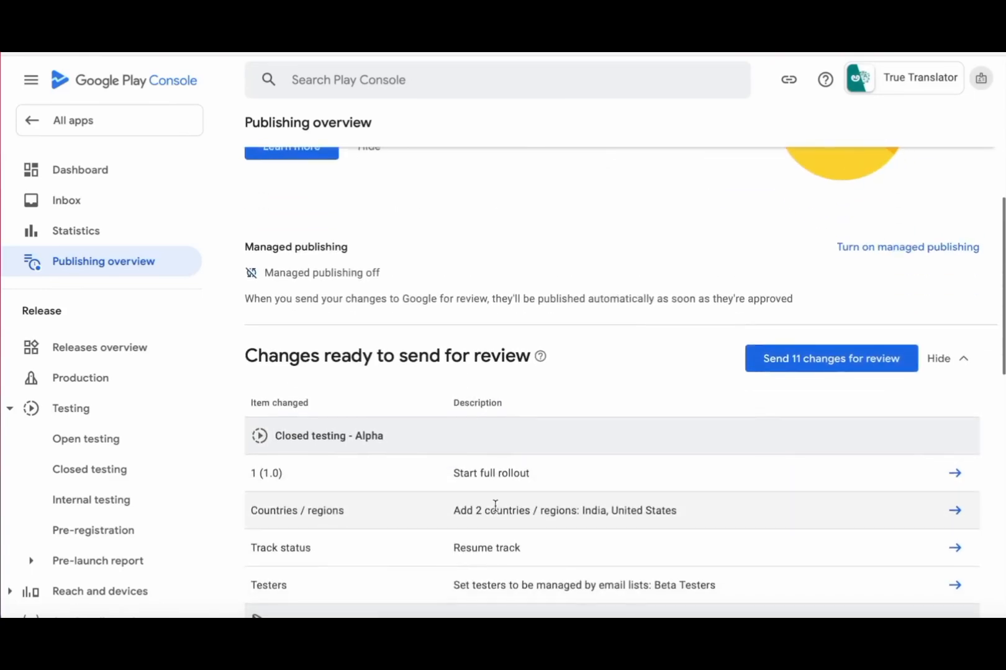
- Send all 11 changes to Google for review, noting the typical 7-day review time
left_click(829, 365)
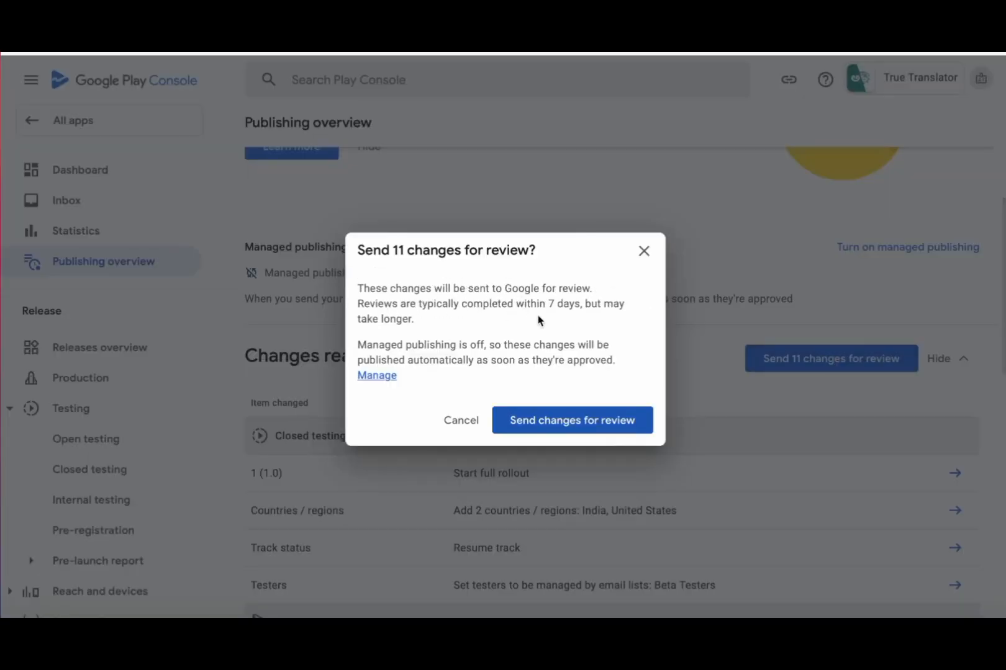
left_click_drag(547, 304, 573, 304)
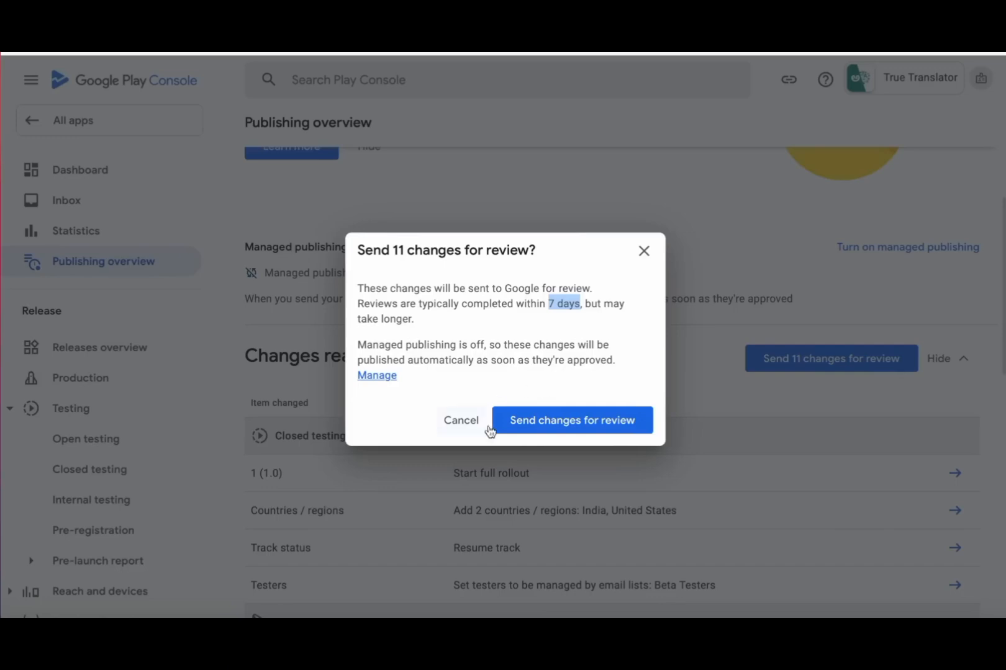
left_click(581, 429)
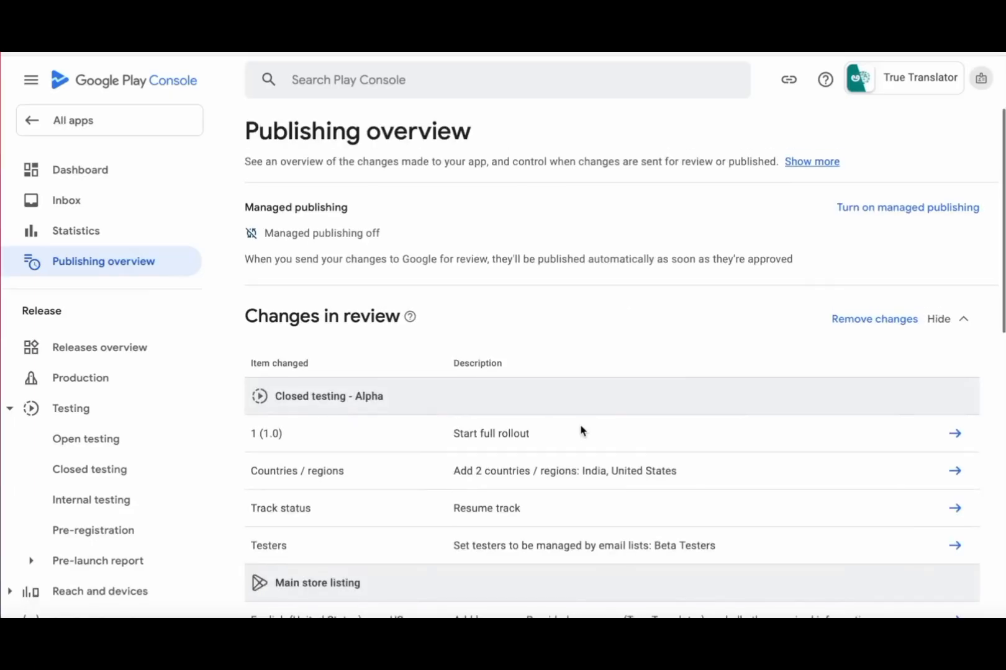
scroll(581, 430, "down", 8)
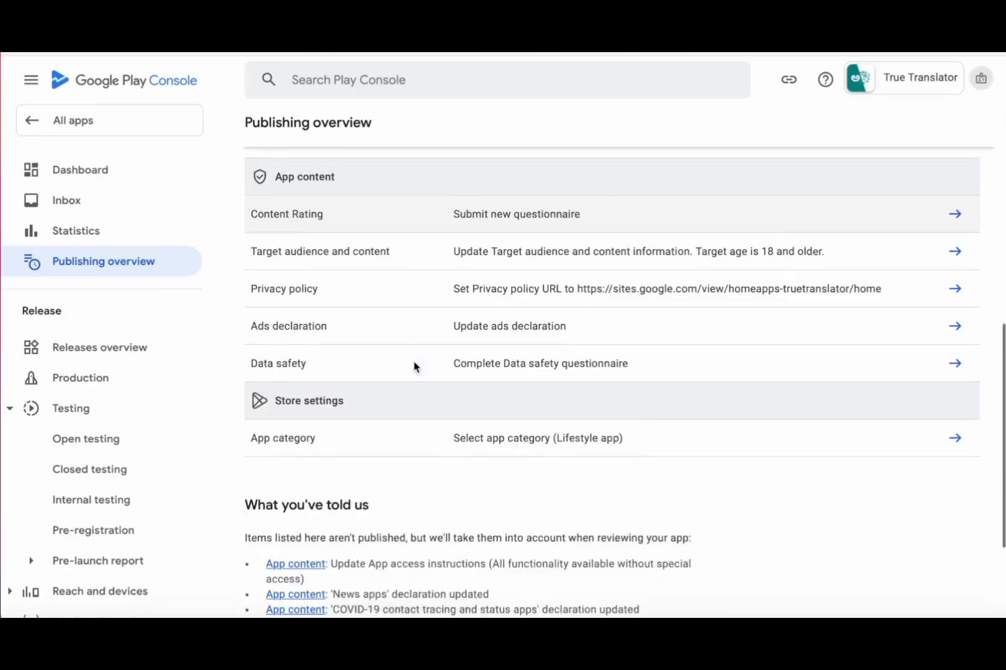
scroll(414, 367, "down", 2)
scroll(413, 366, "up", 12)
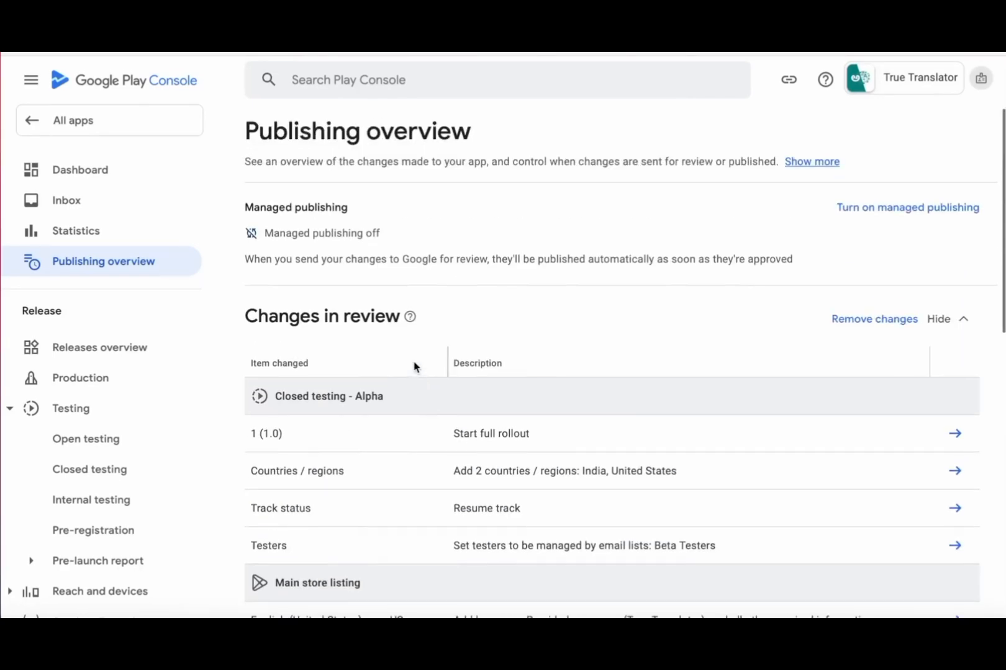
- Check True Translator's Apply for access to production section, then return to the app list
left_click(103, 133)
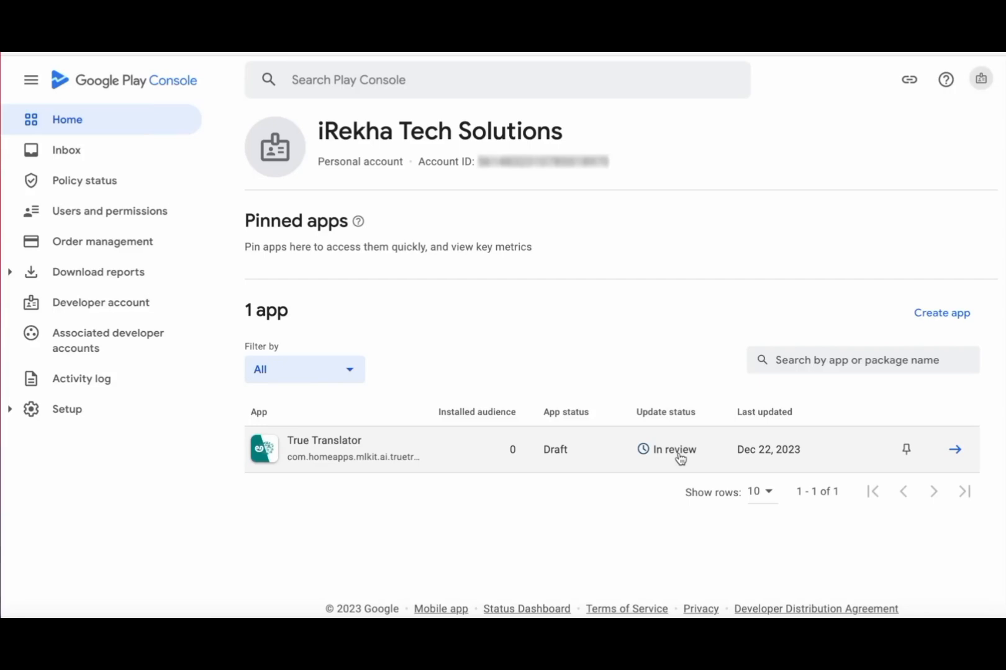
left_click(955, 450)
scroll(243, 537, "down", 5)
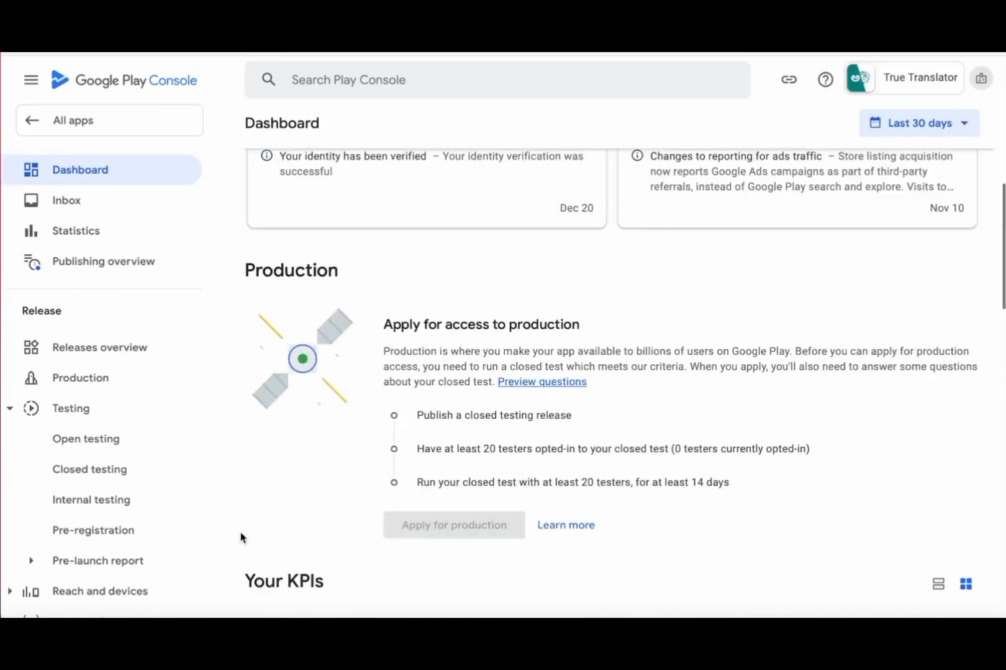
scroll(240, 532, "down", 2)
scroll(240, 531, "up", 1)
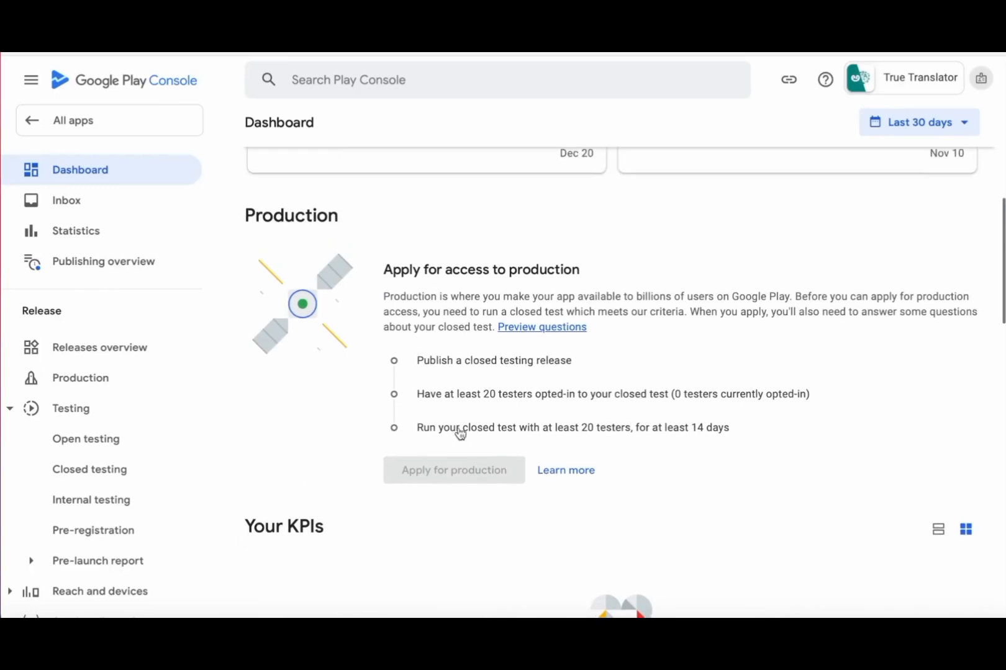
left_click_drag(383, 269, 564, 272)
left_click(446, 366)
left_click(108, 121)
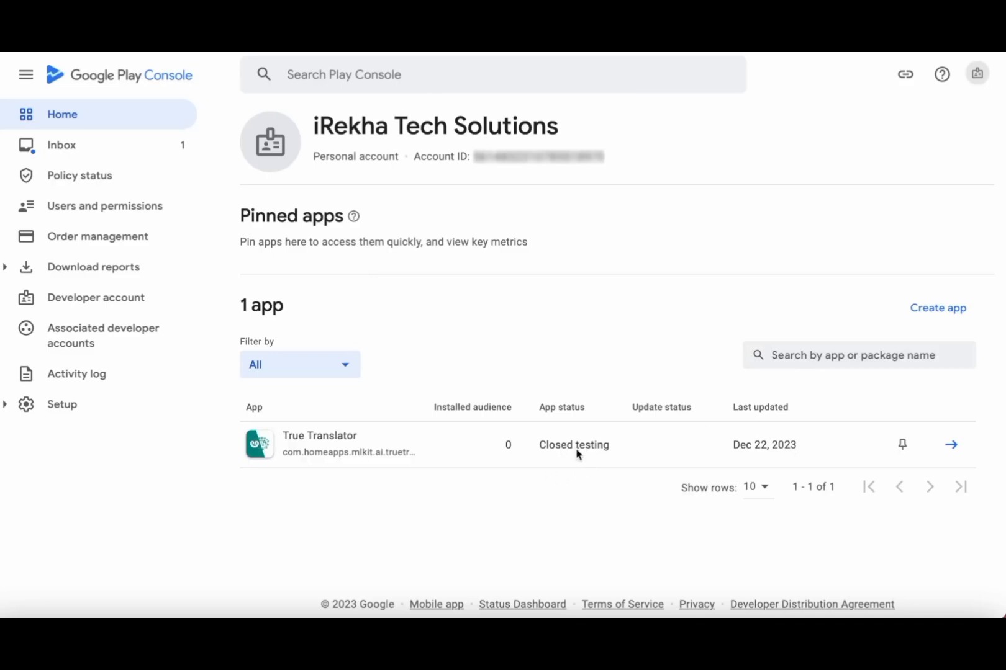
- Read the 'Your recent app updates have been published' inbox message, then view True Translator's Closed testing tracks
left_click(73, 149)
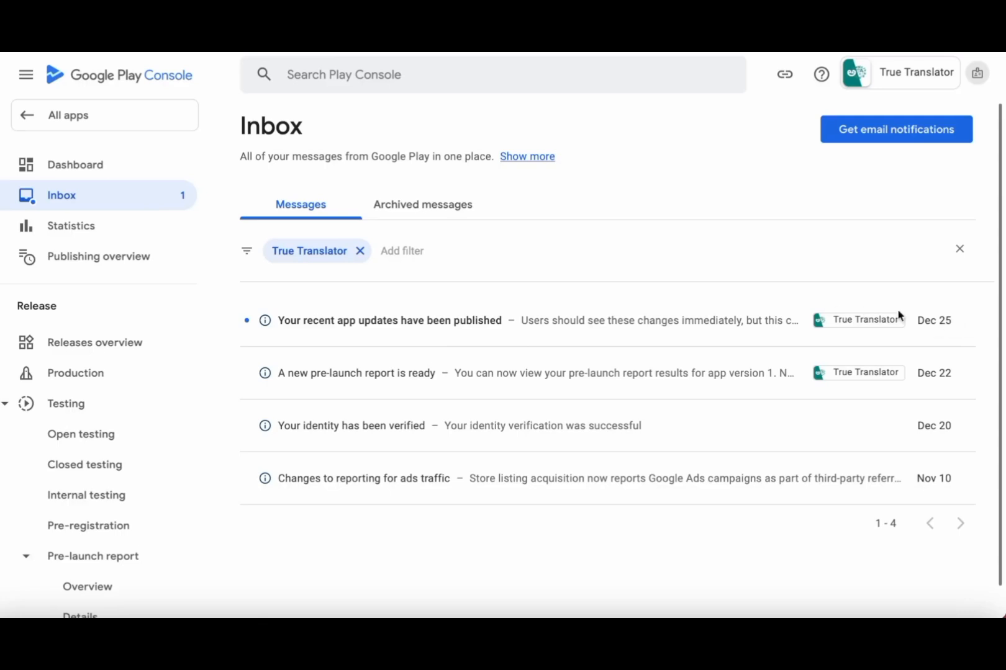
left_click(469, 325)
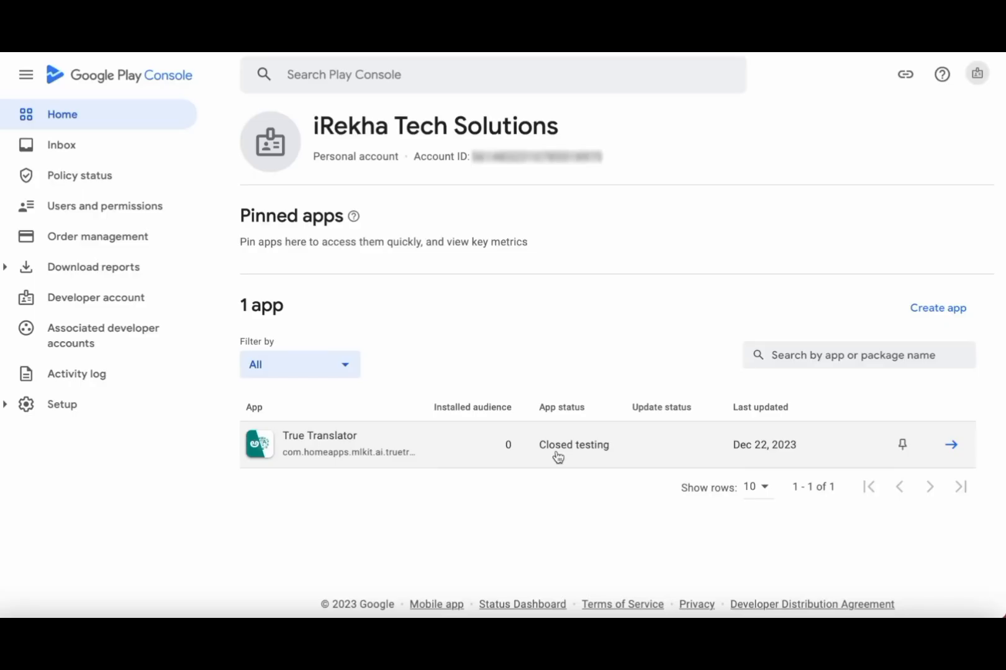
left_click(313, 442)
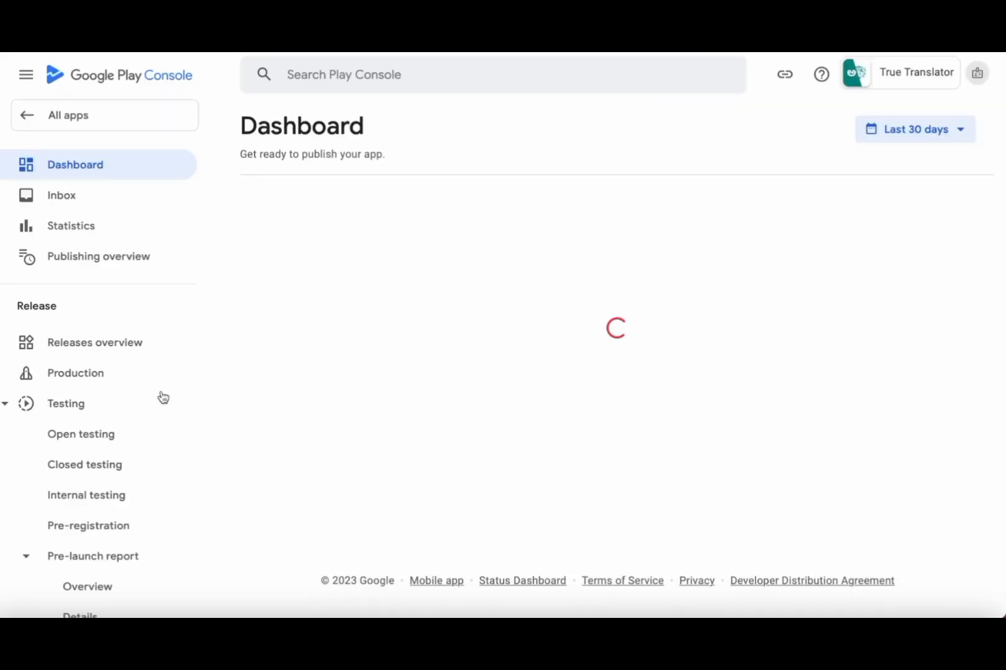
left_click(85, 468)
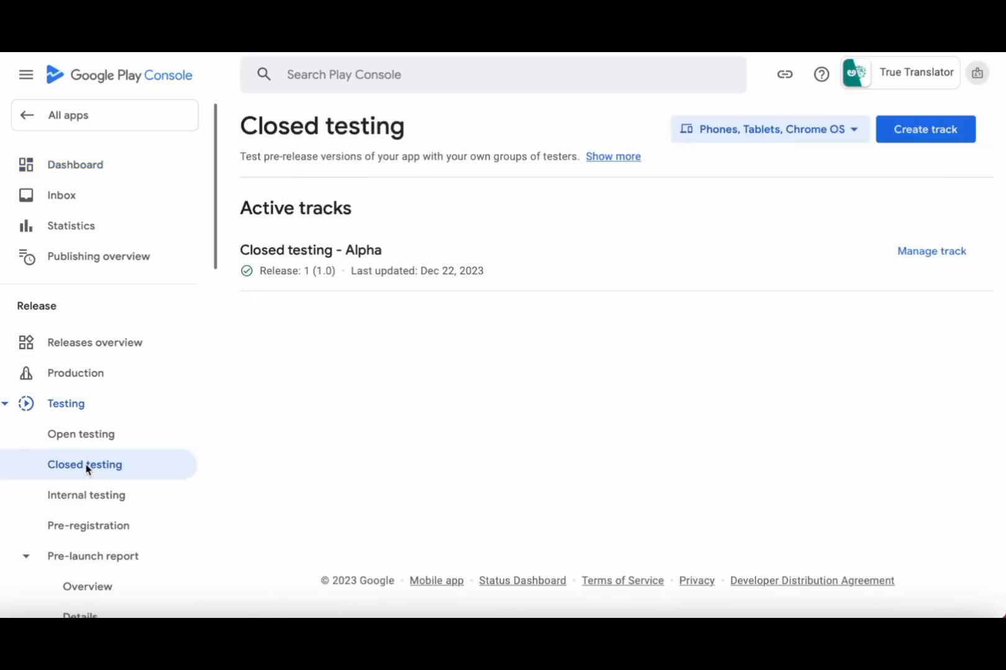
- Bring up the Closed testing - Alpha track's Testers list
left_click(917, 260)
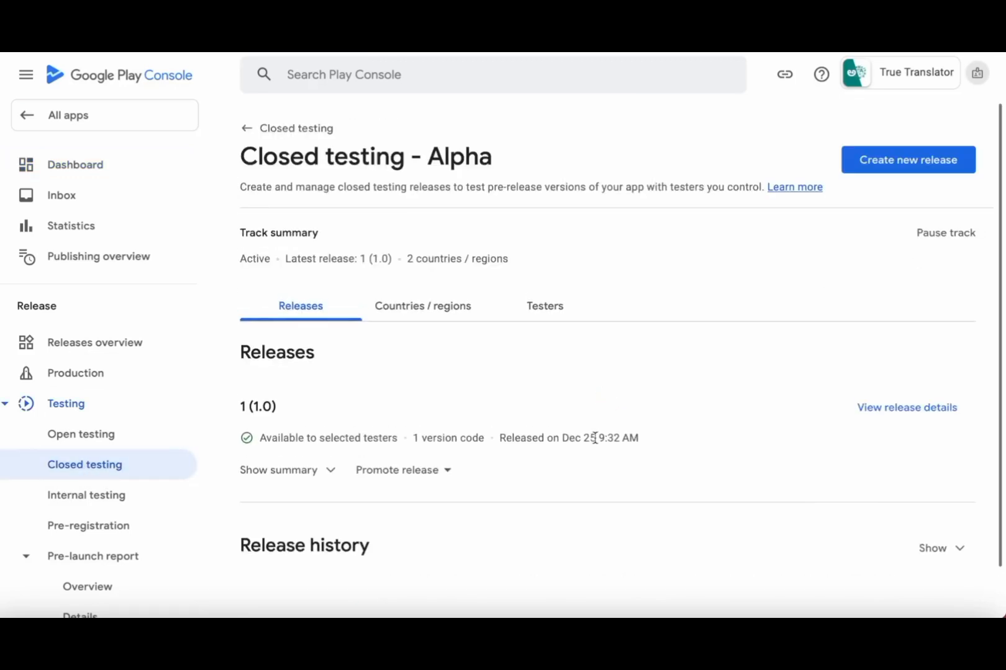
scroll(595, 442, "down", 1)
scroll(593, 439, "up", 1)
left_click(552, 307)
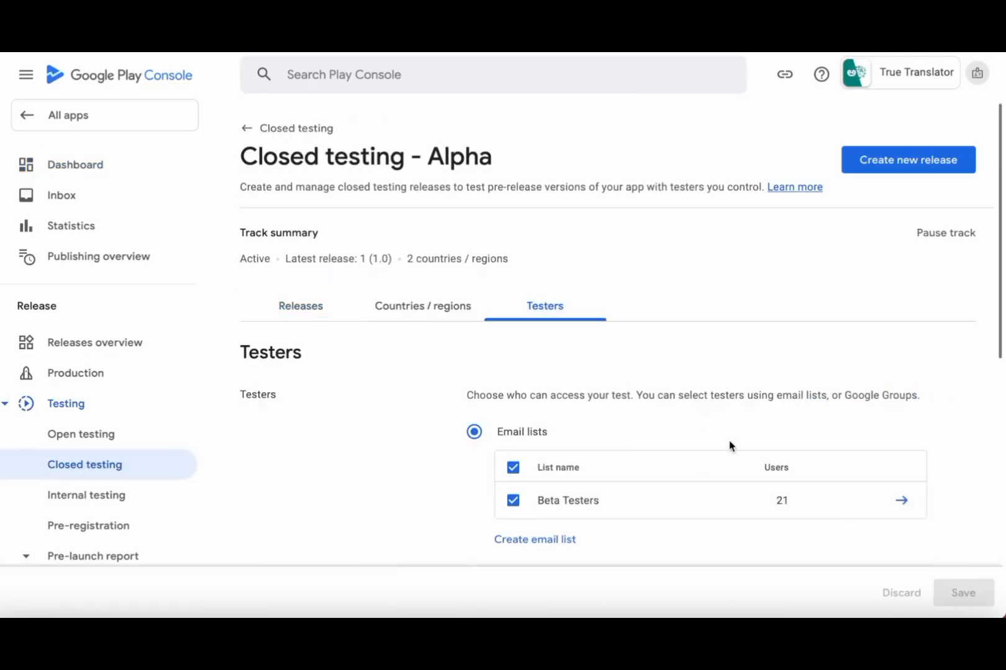
- Copy the Alpha test's Join on the web link and start a new browser tab
scroll(729, 445, "down", 4)
scroll(730, 445, "down", 3)
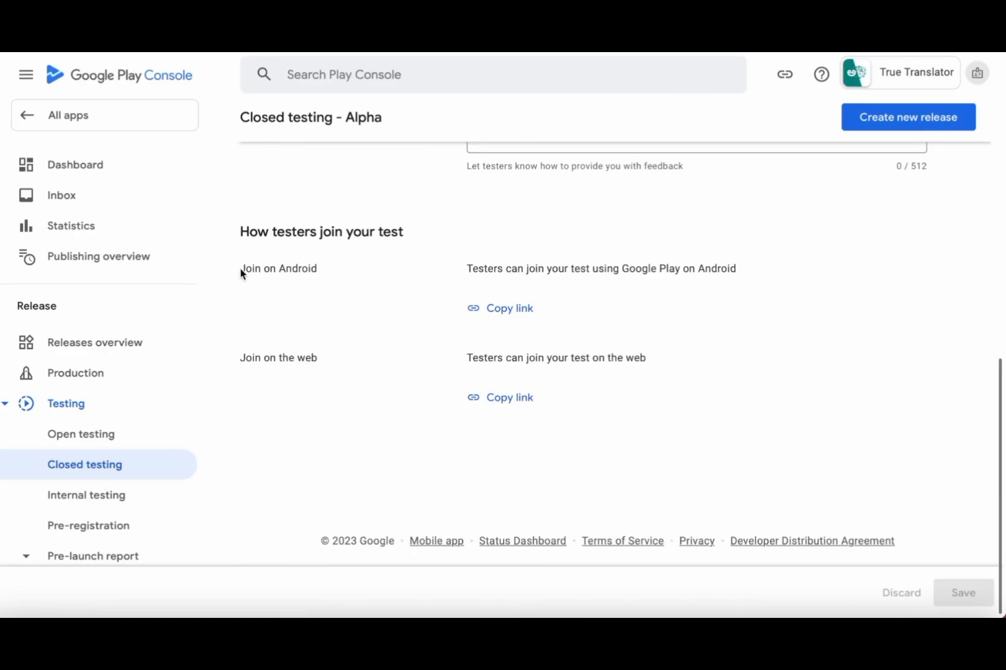
left_click_drag(241, 269, 323, 268)
left_click_drag(240, 360, 322, 360)
left_click(353, 375)
left_click_drag(241, 232, 444, 224)
left_click(507, 400)
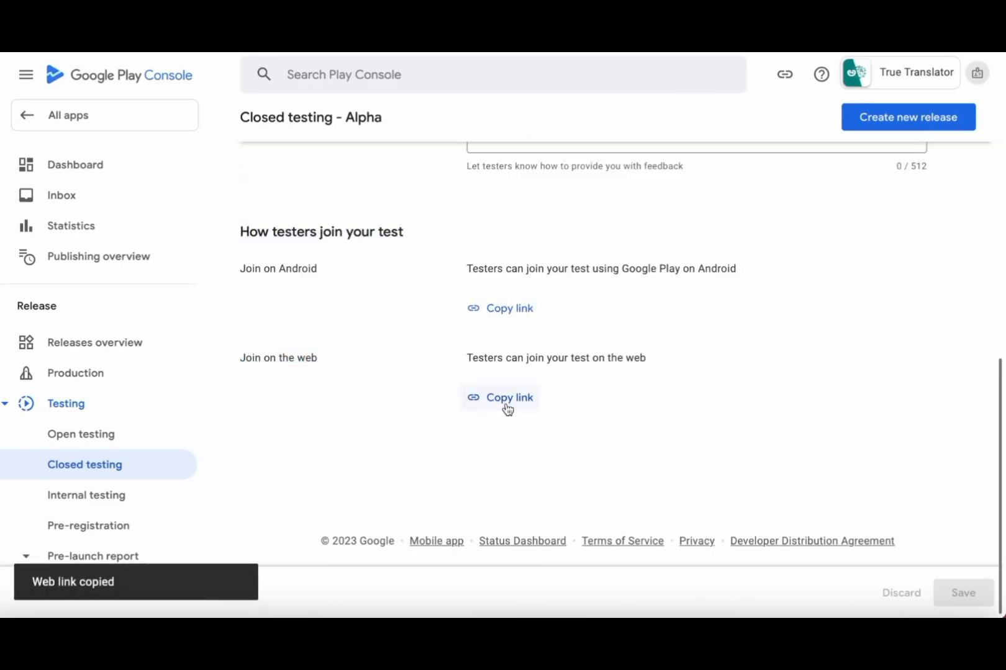
key("super+t")
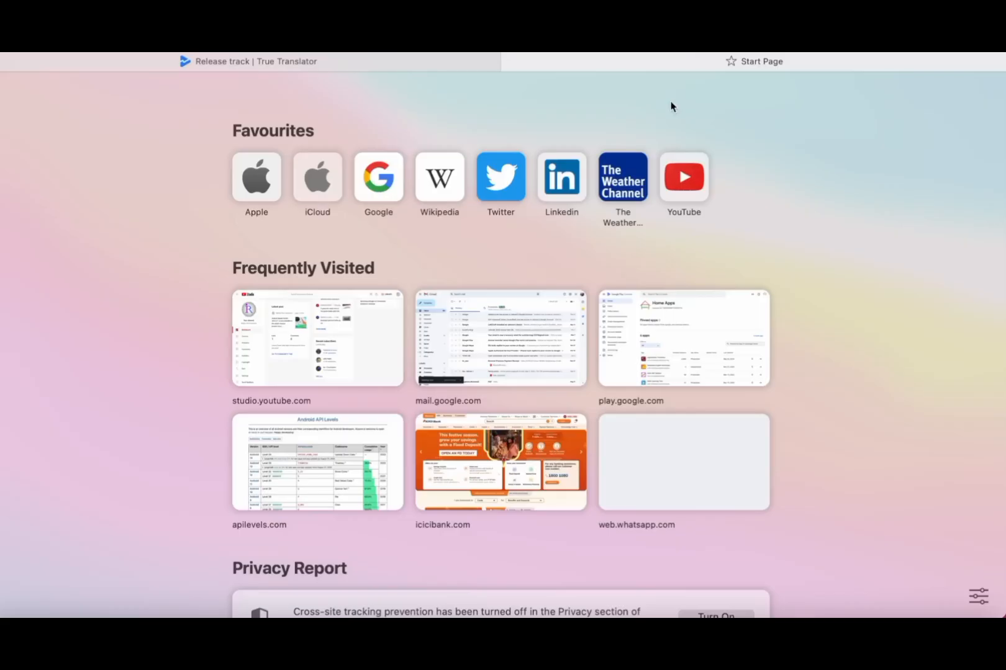
- Load the copied join link to view the True Translator tester invitation, then return to the Alpha track
key("super+v")
key("Return")
left_click_drag(228, 197, 365, 187)
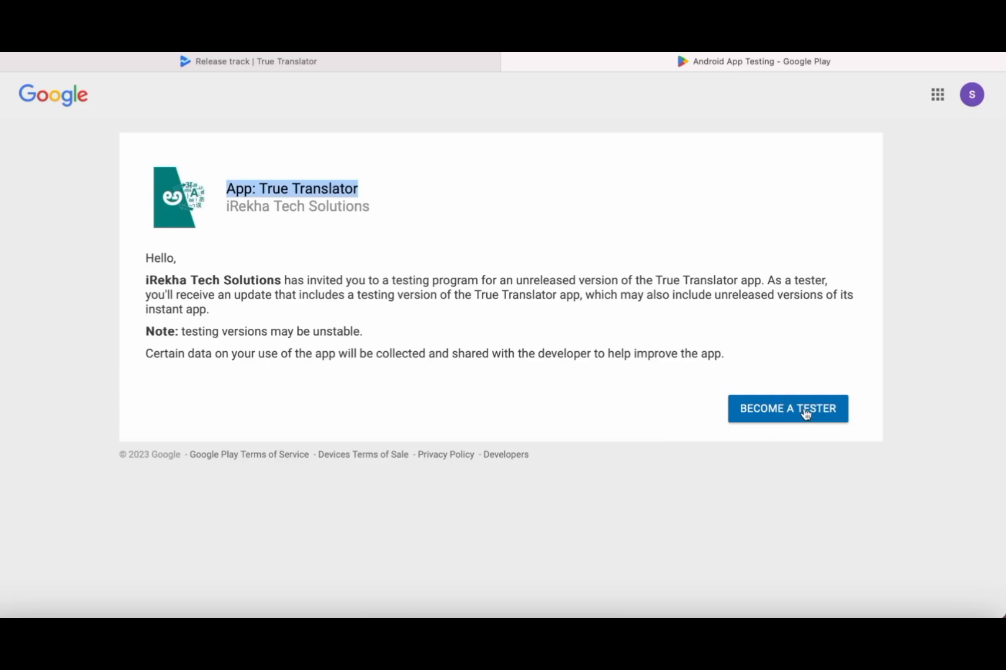
left_click(555, 314)
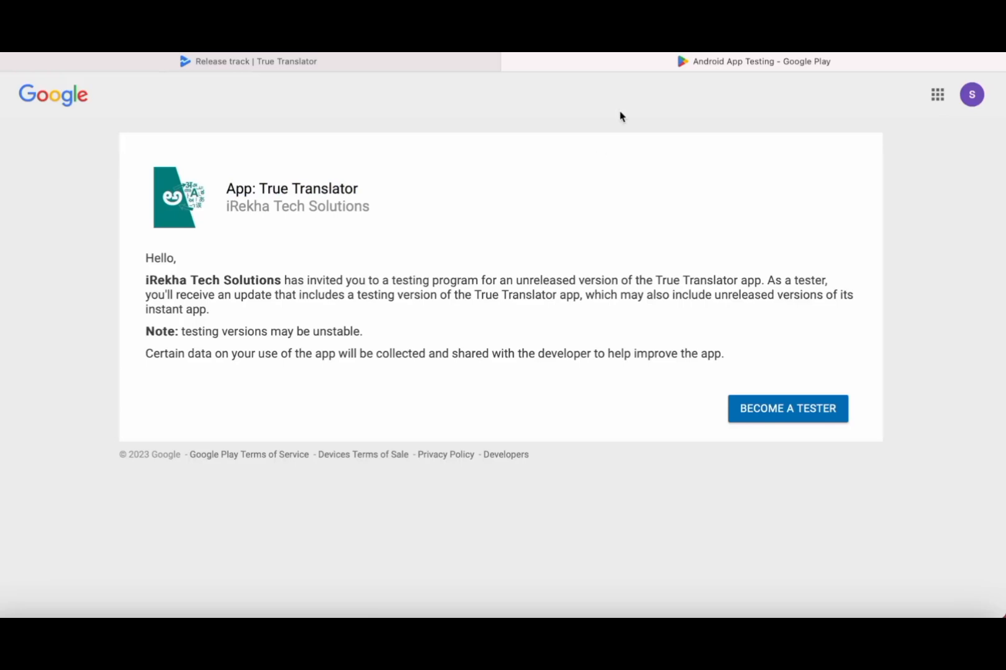
left_click(396, 68)
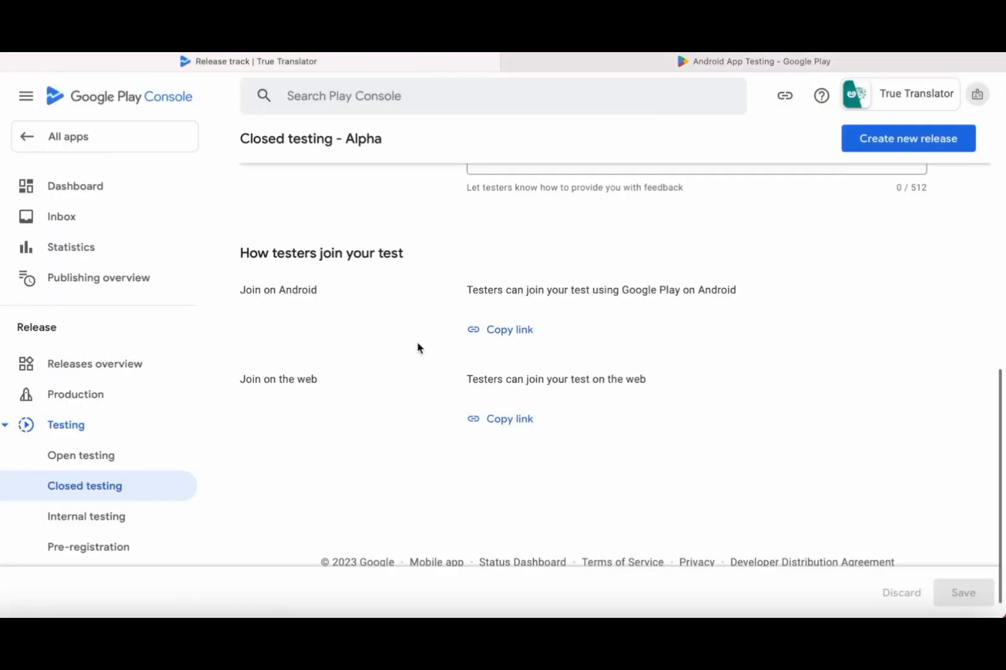
- Copy the Alpha test's Join on Android link and scroll back to the 22-user Beta Testers list
left_click(520, 337)
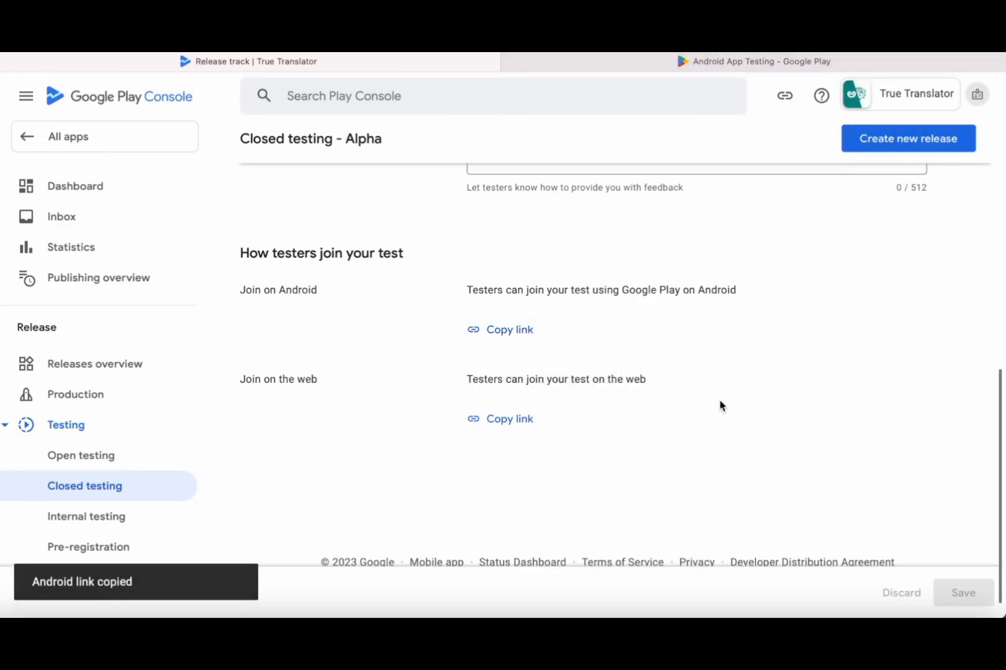
scroll(720, 405, "up", 3)
scroll(720, 405, "up", 3)
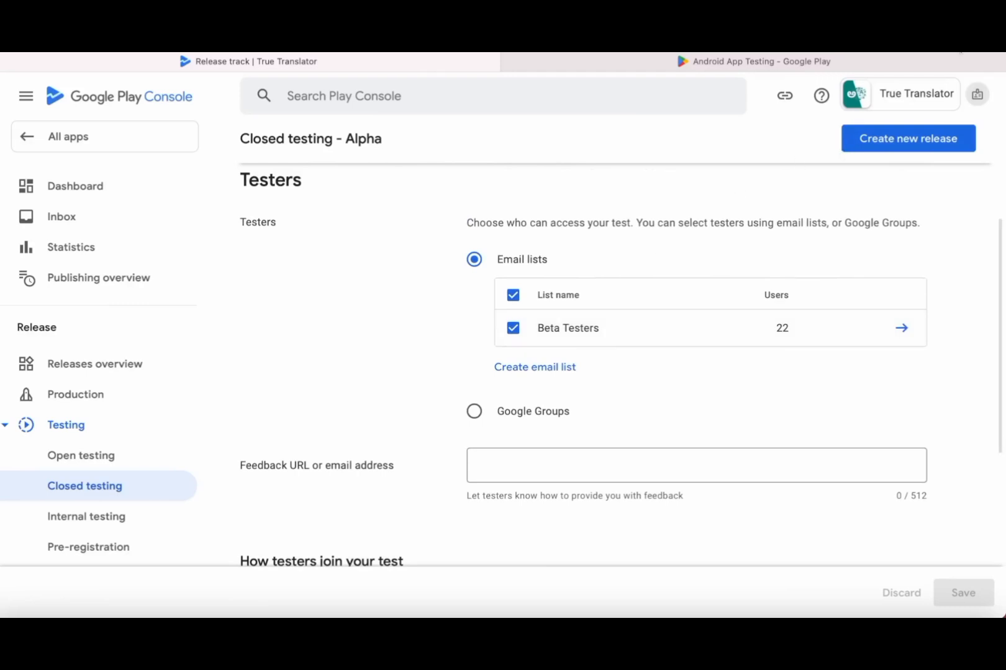
- In Gmail, email yourself the Android test link with the subject 'closed testing URL'
key("super+t")
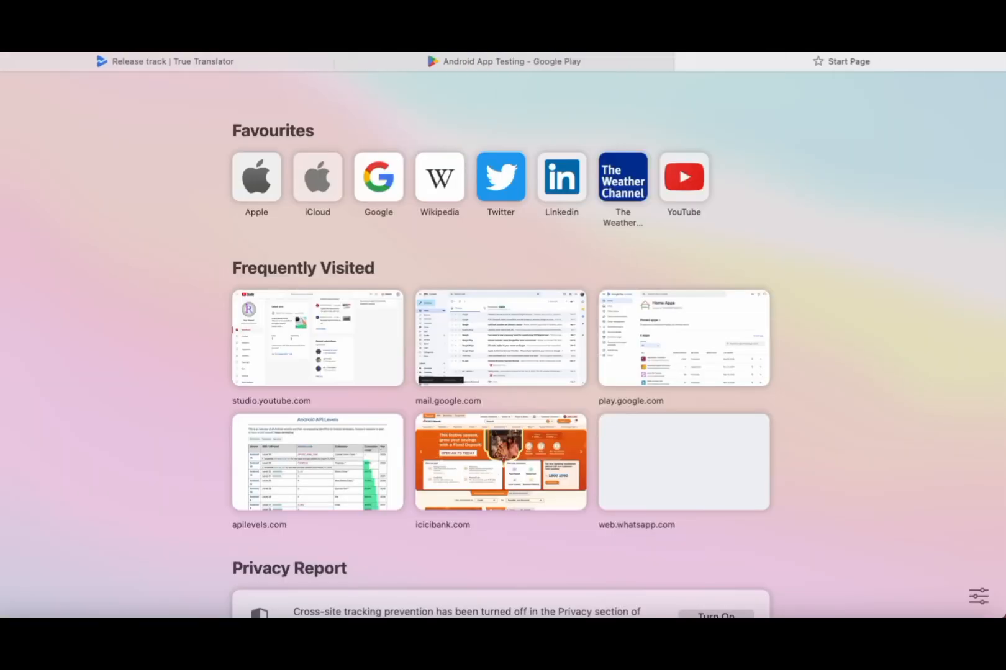
left_click(478, 333)
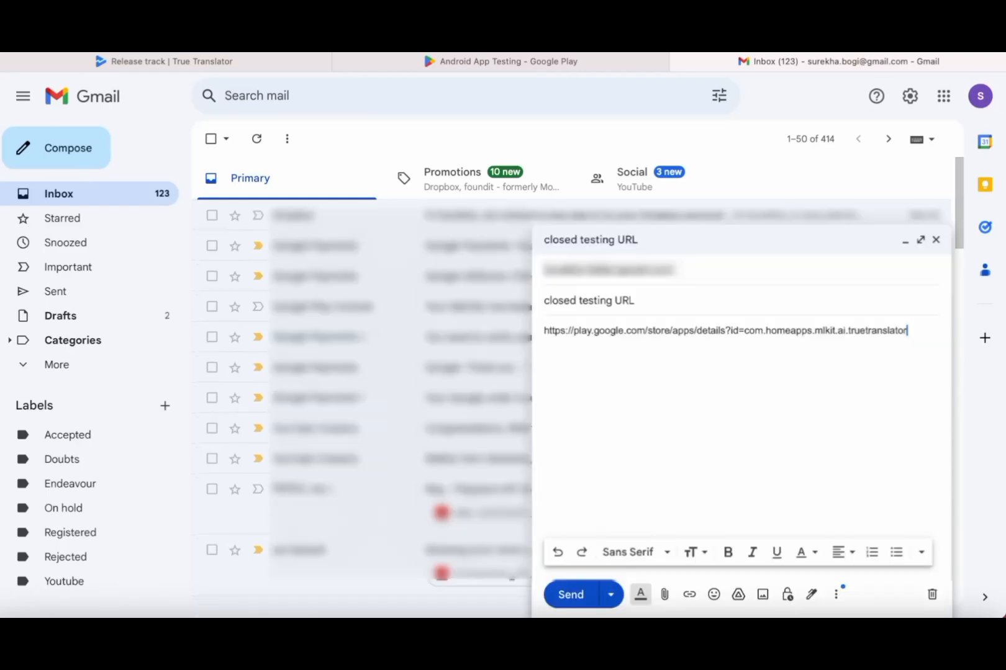
left_click(550, 594)
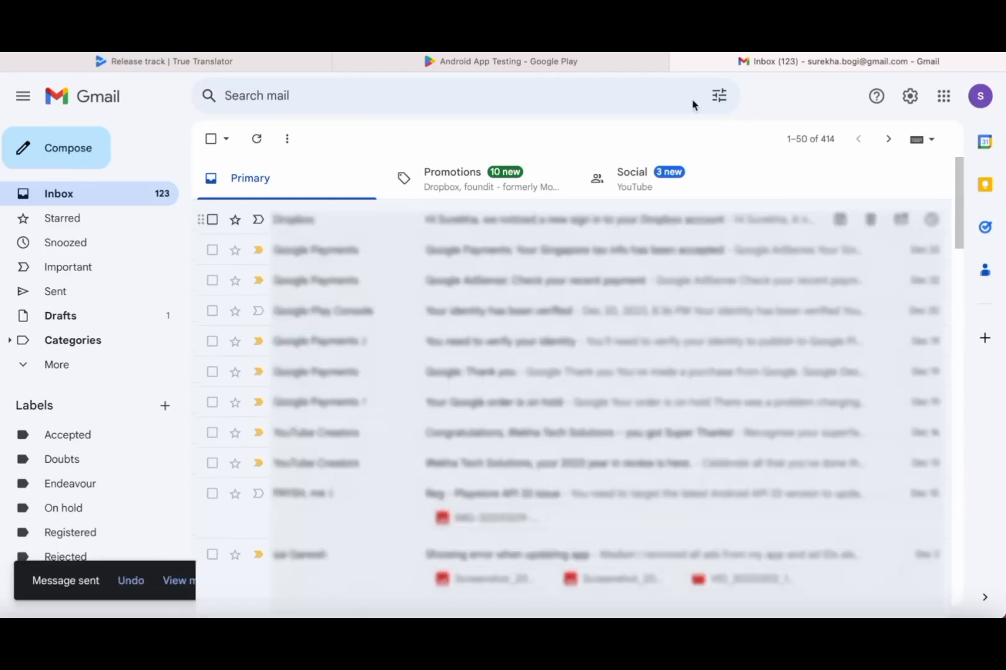
left_click(285, 61)
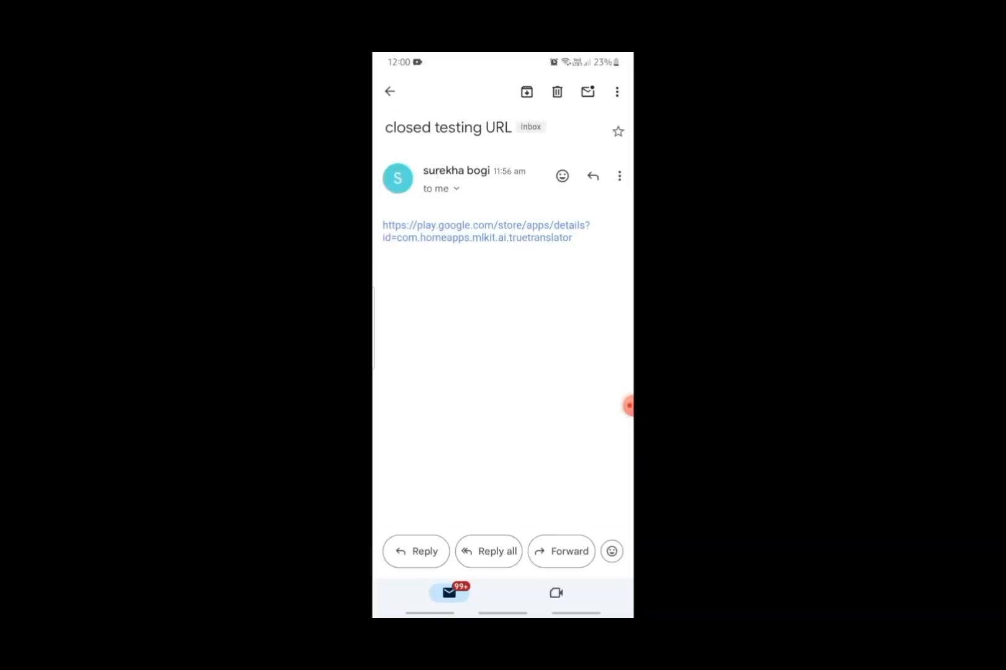
- On the phone, follow the emailed link and install True Translator (Early Access) from Google Play
left_click(486, 232)
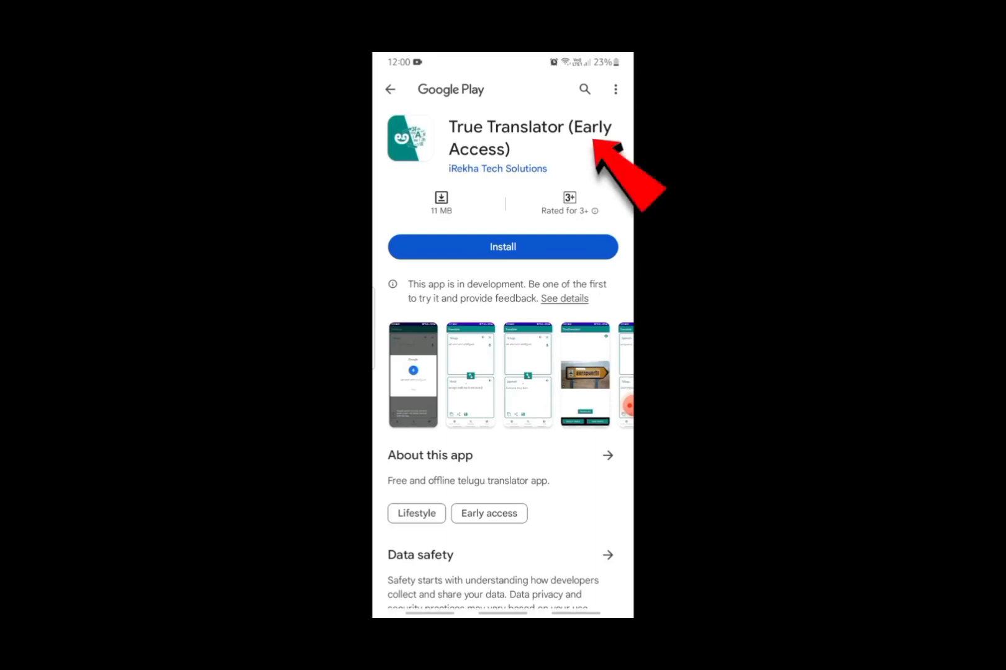
scroll(503, 375, "right", 5)
scroll(502, 375, "left", 5)
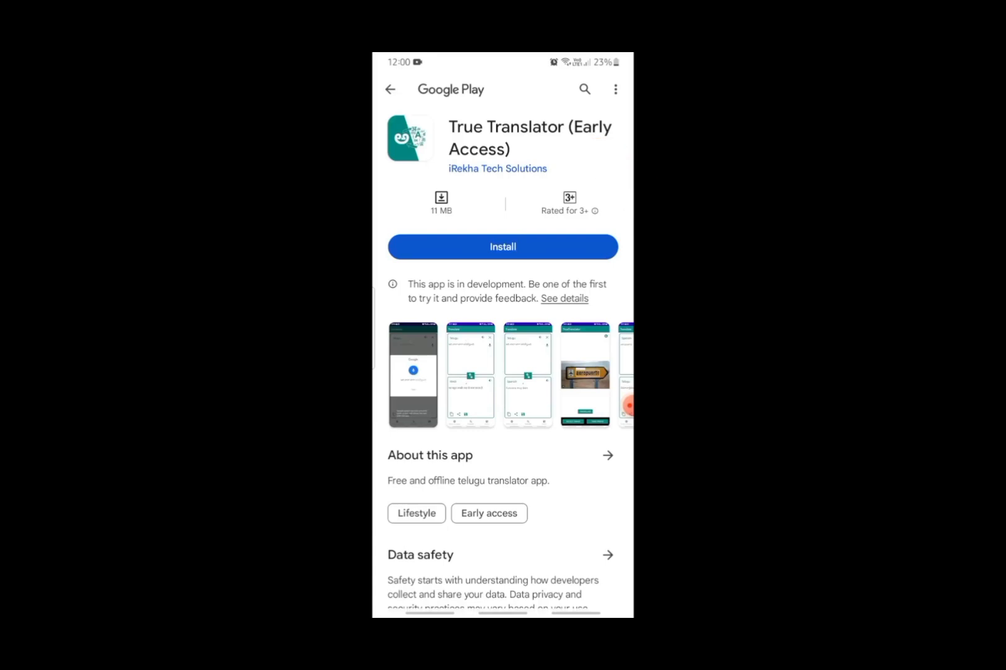
left_click(502, 246)
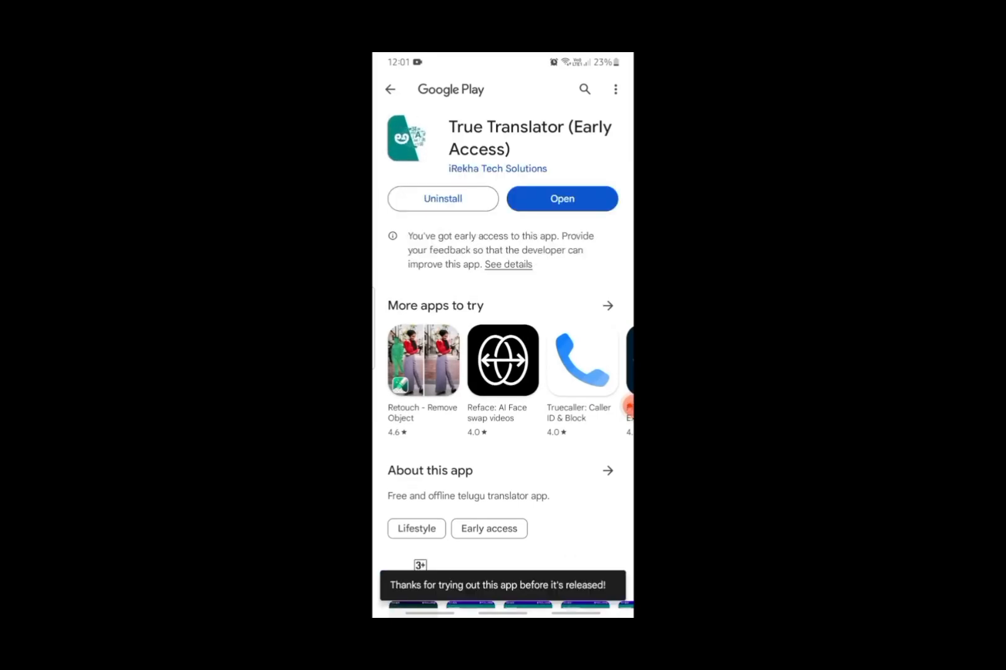
scroll(502, 335, "down", 6)
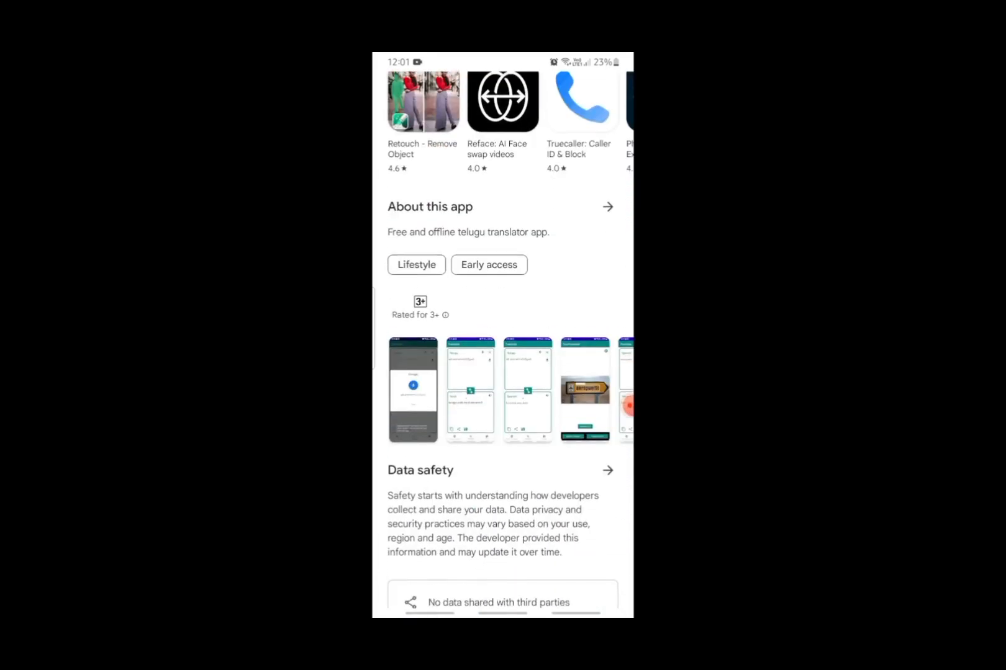
scroll(503, 336, "down", 4)
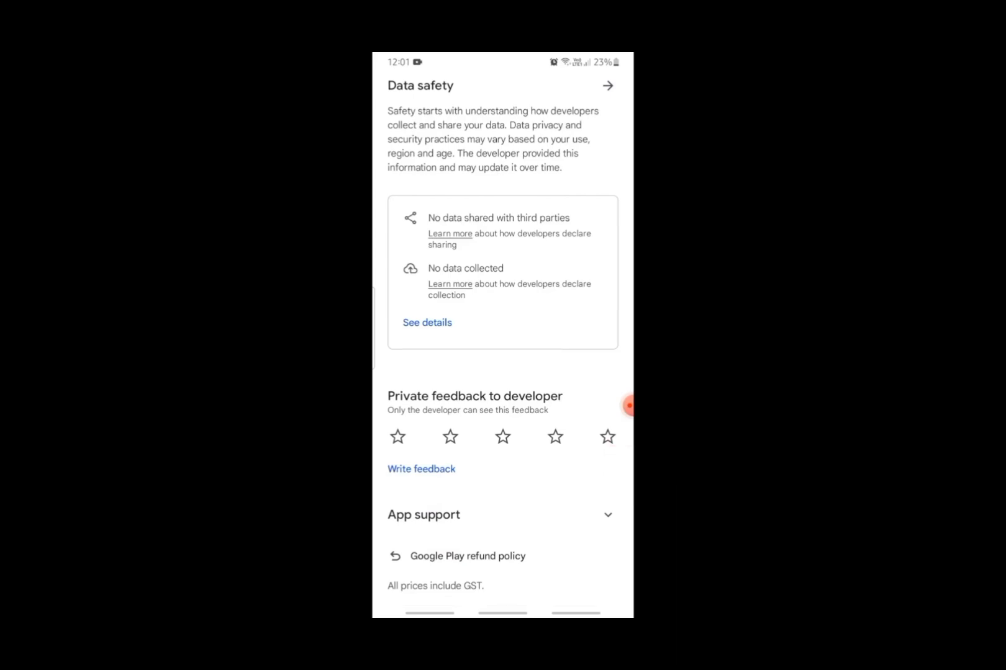
scroll(503, 347, "up", 10)
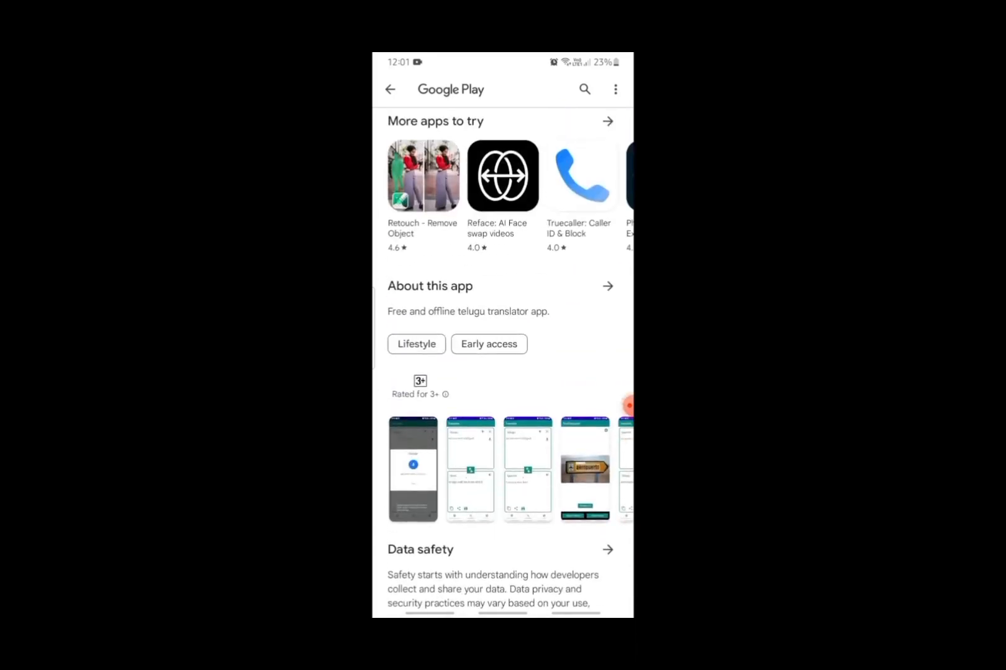
scroll(503, 348, "up", 3)
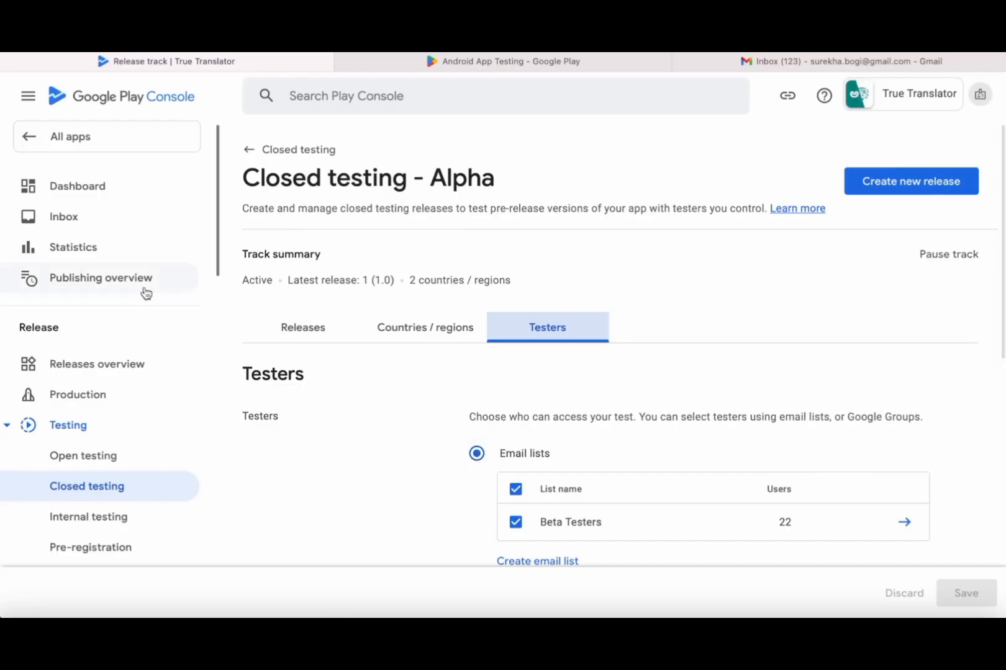
- On True Translator's dashboard, confirm the 20-testers-opted-in production requirement and current opted-in count
left_click(81, 200)
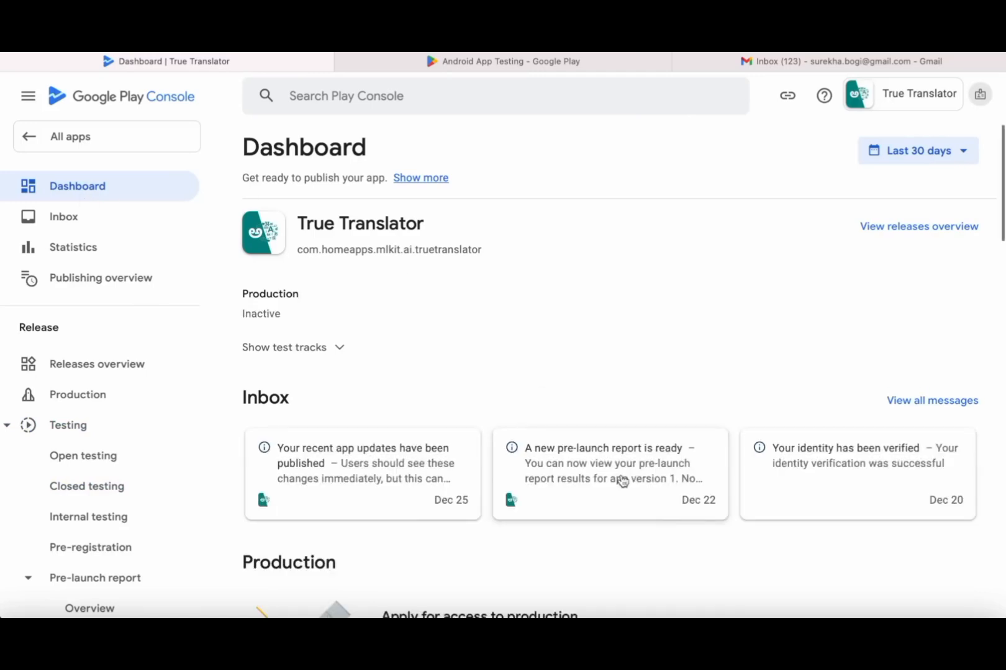
scroll(622, 481, "down", 6)
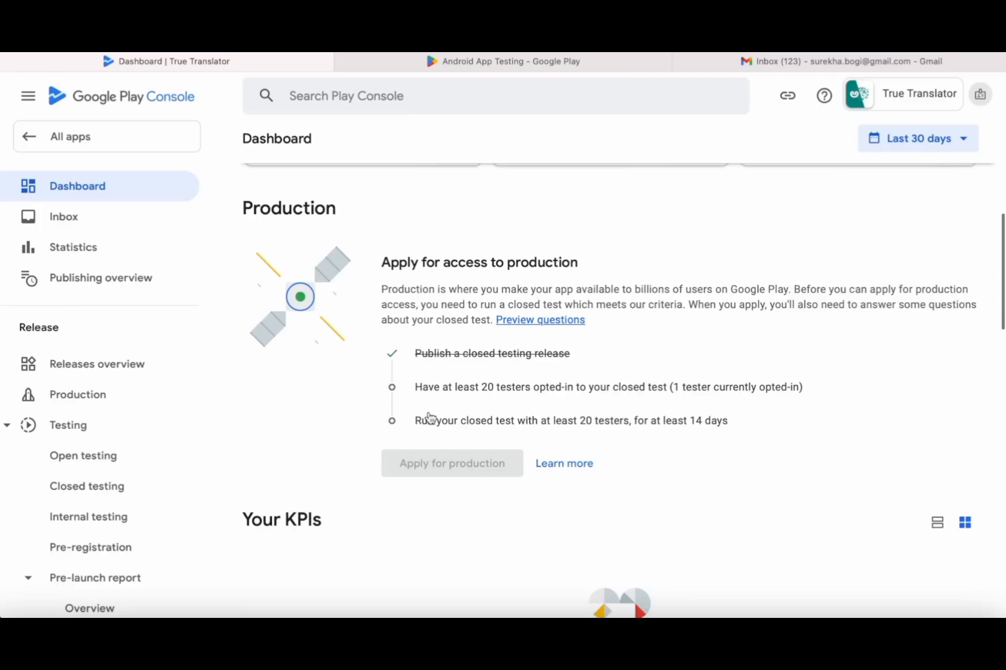
left_click_drag(417, 386, 663, 387)
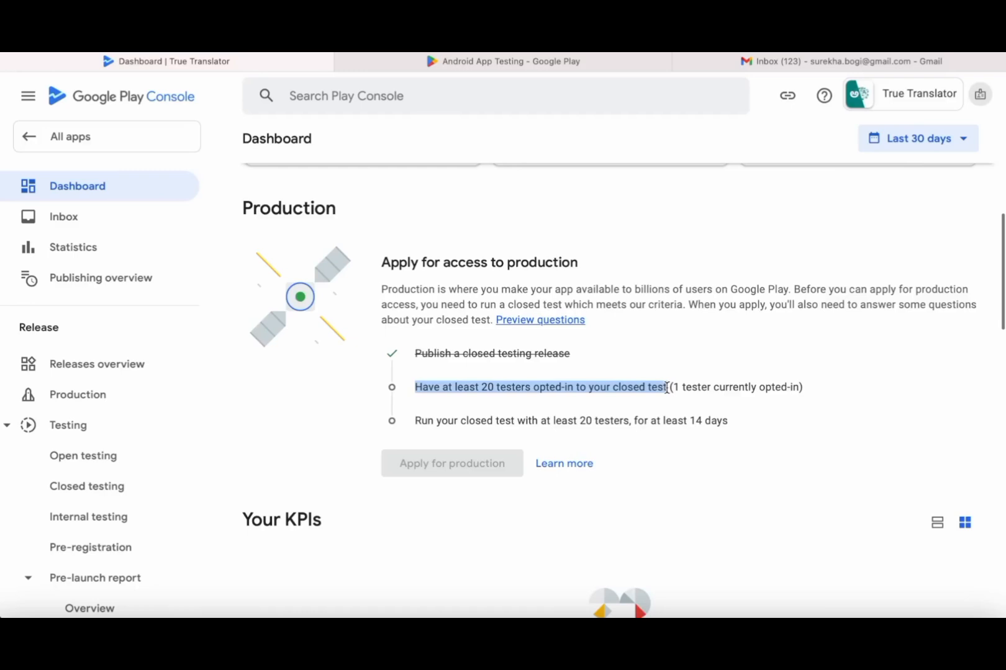
left_click(709, 388)
left_click_drag(674, 388, 795, 388)
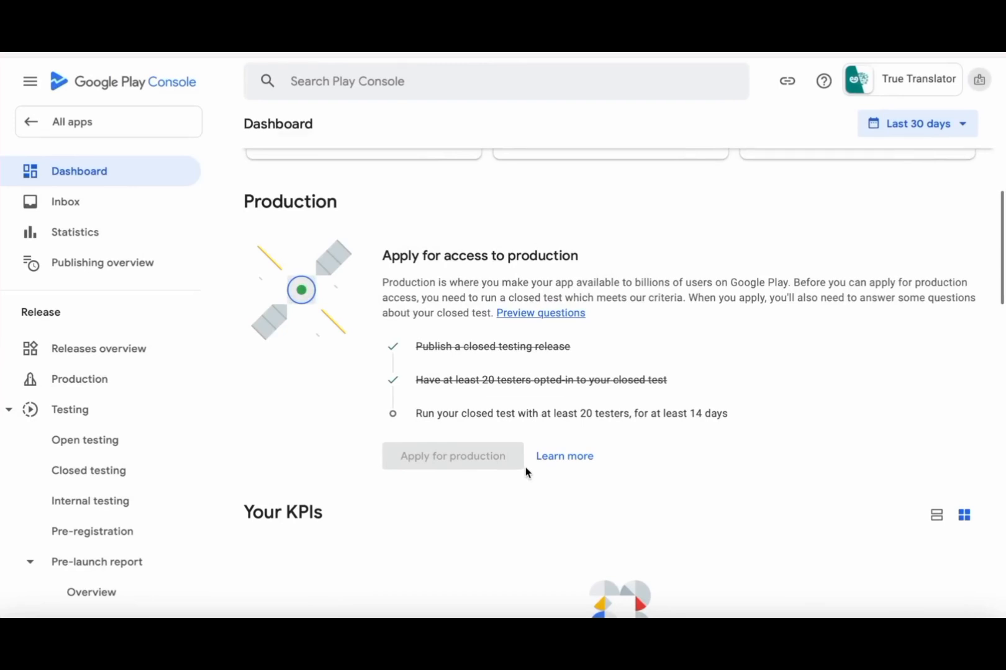
- Check the 14-day closed test requirement, which reports 20 testers opted in for 11 days
scroll(664, 474, "down", 1)
scroll(664, 477, "down", 1)
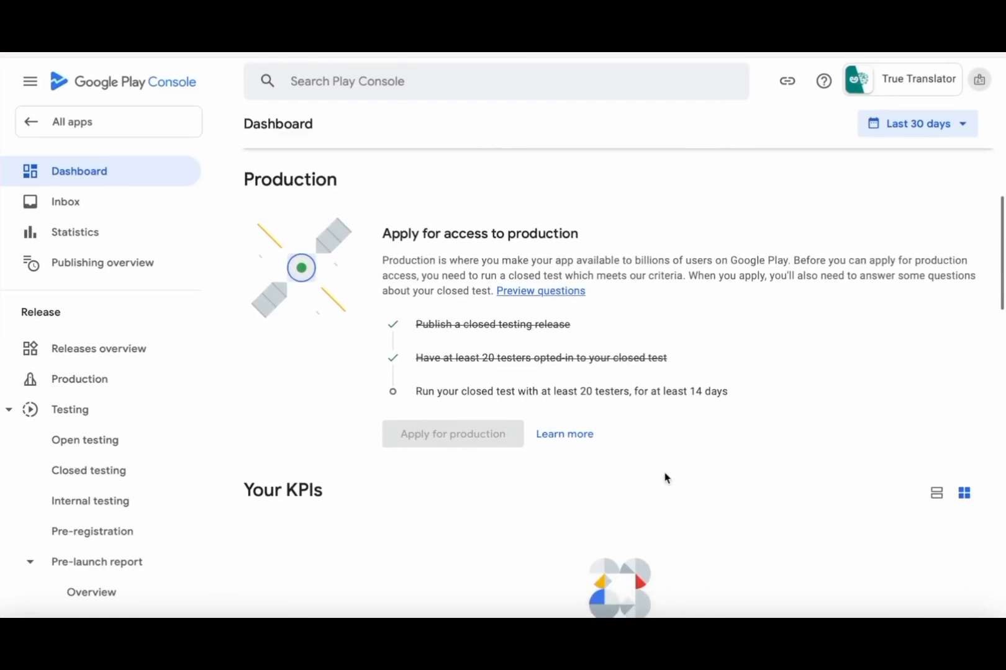
left_click_drag(417, 360, 675, 360)
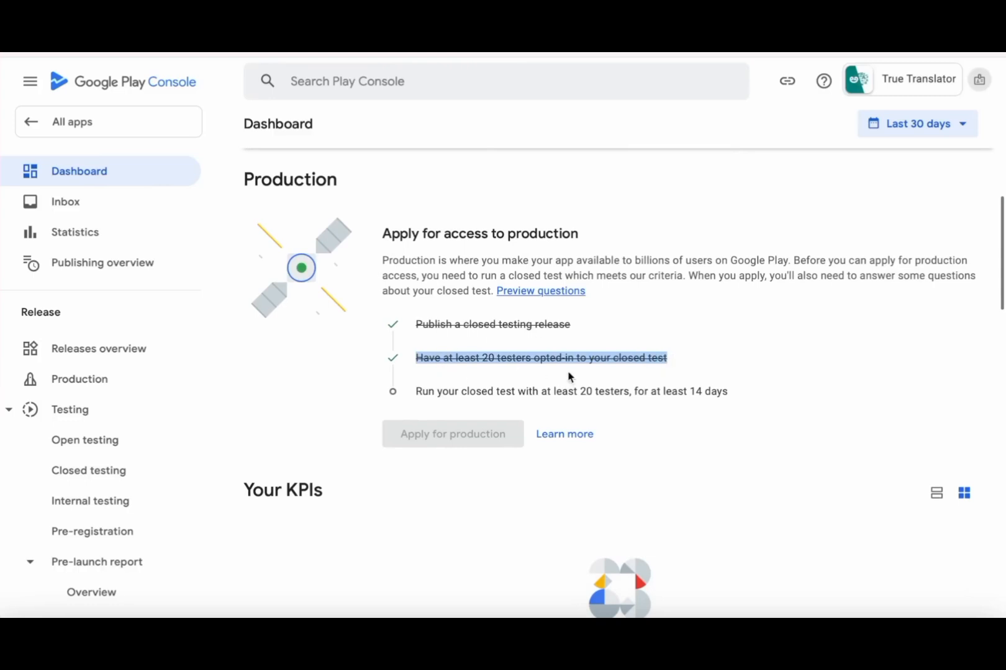
left_click(692, 360)
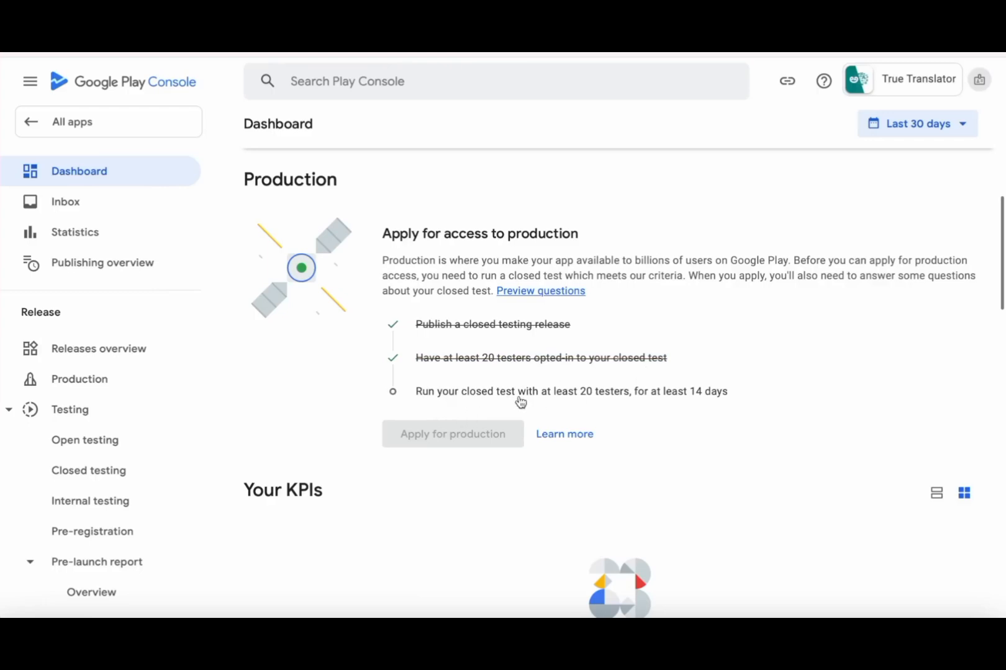
mouse_move(560, 405)
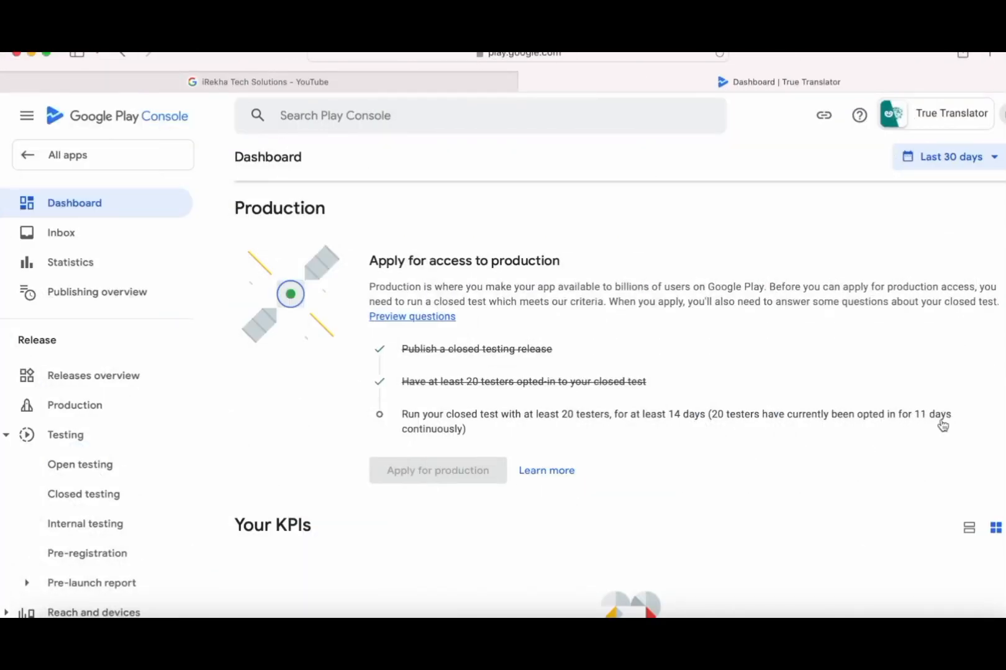
scroll(70, 495, "down", 8)
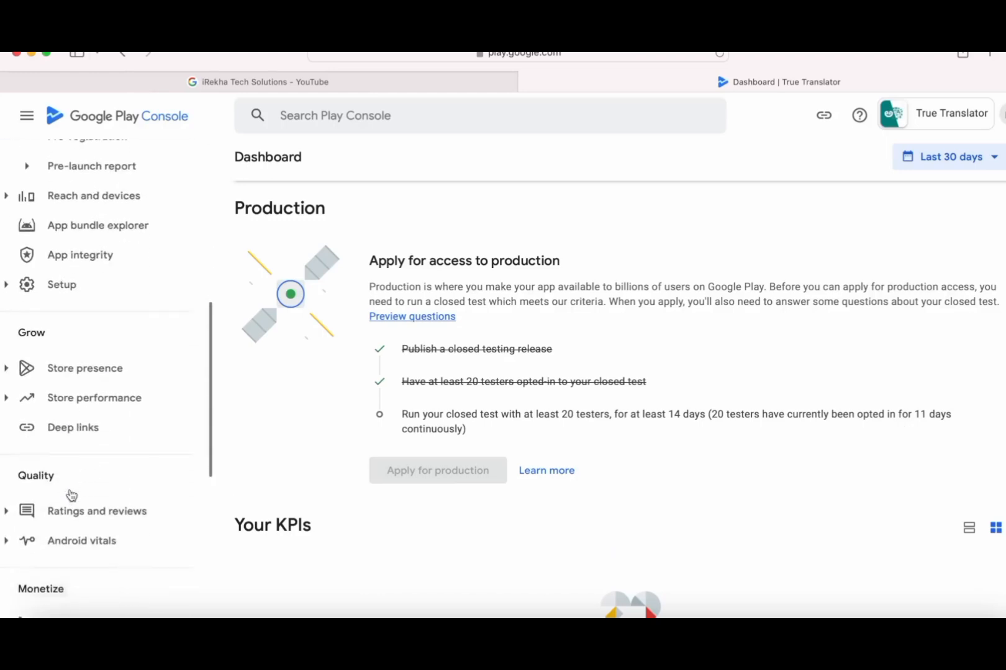
scroll(71, 496, "down", 1)
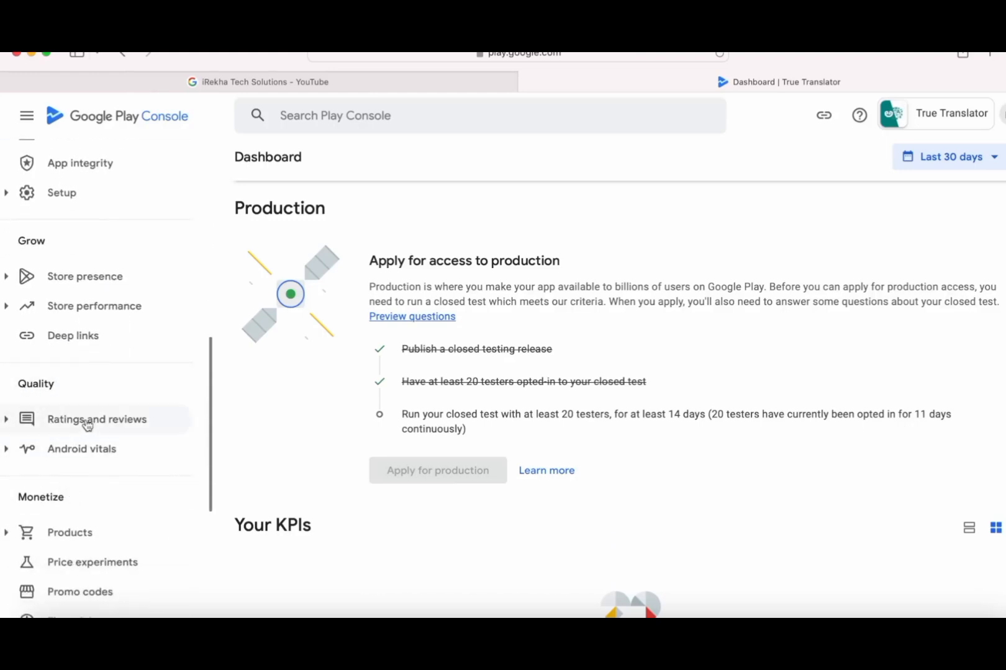
left_click(22, 428)
scroll(103, 467, "down", 3)
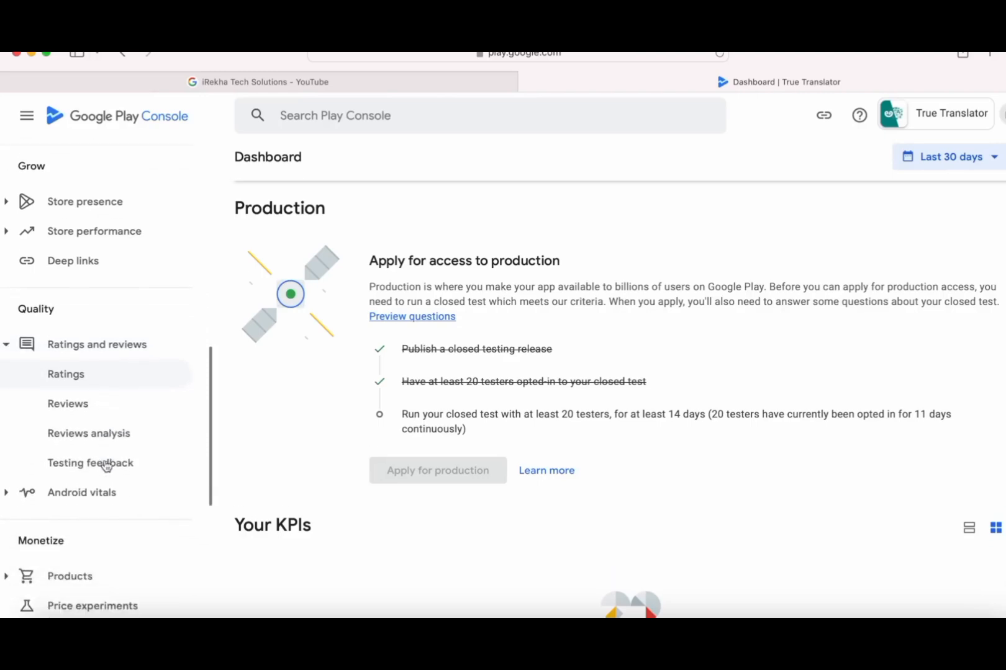
left_click(86, 429)
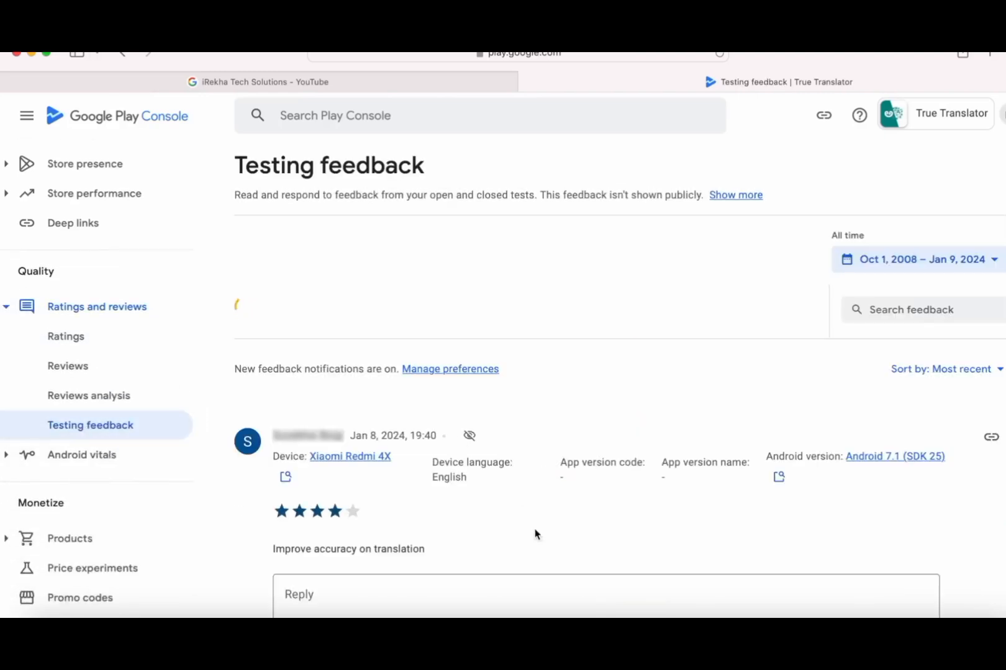
scroll(535, 534, "down", 3)
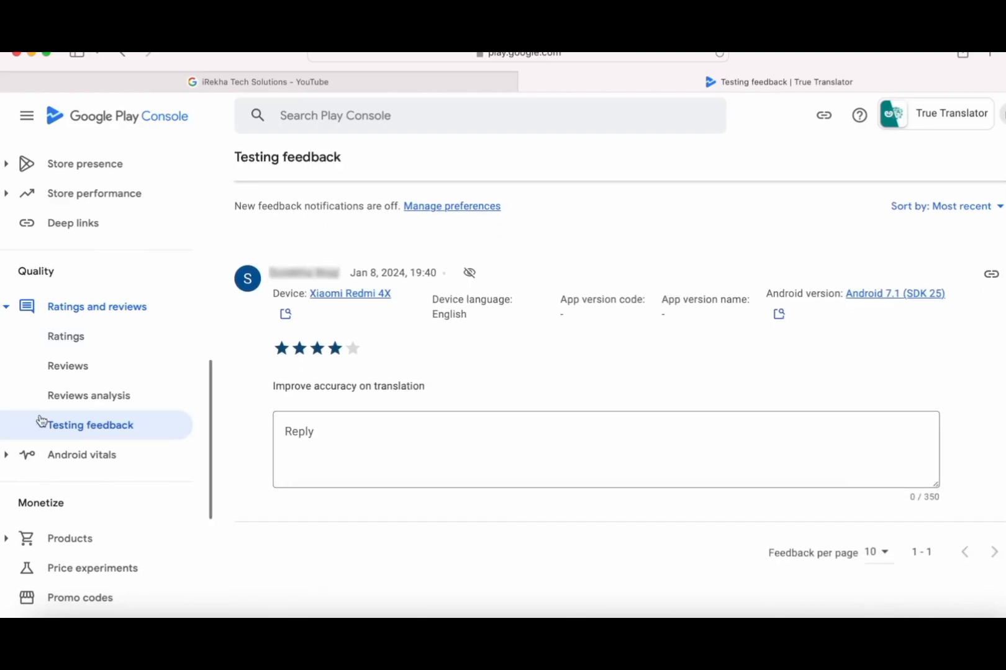
scroll(39, 419, "up", 5)
left_click(74, 211)
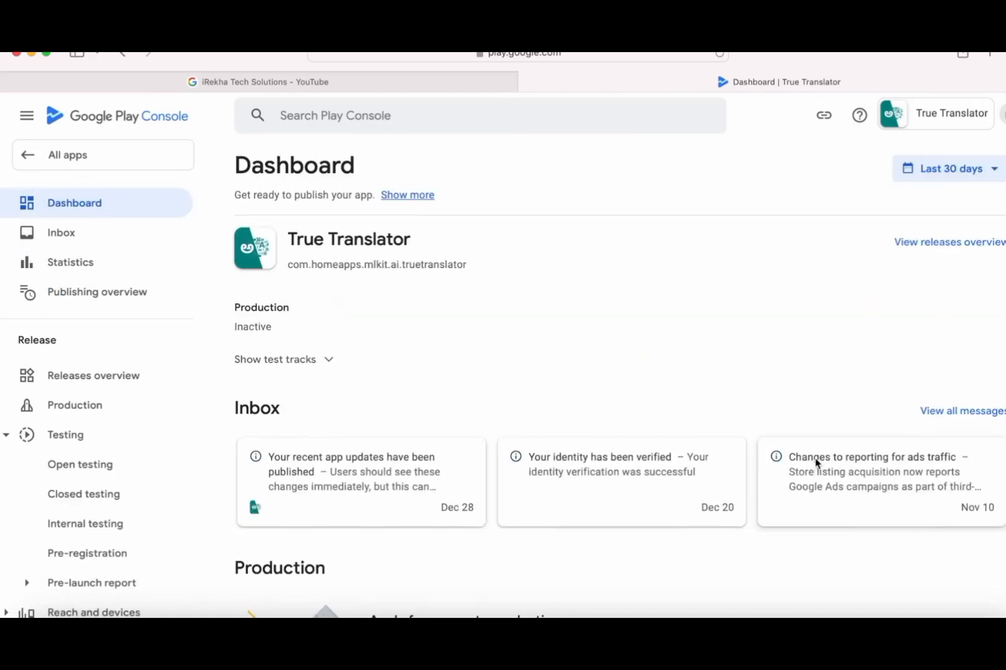
- Preview the production application questions, then confirm all three production-access requirements are ticked on the dashboard
scroll(815, 463, "down", 5)
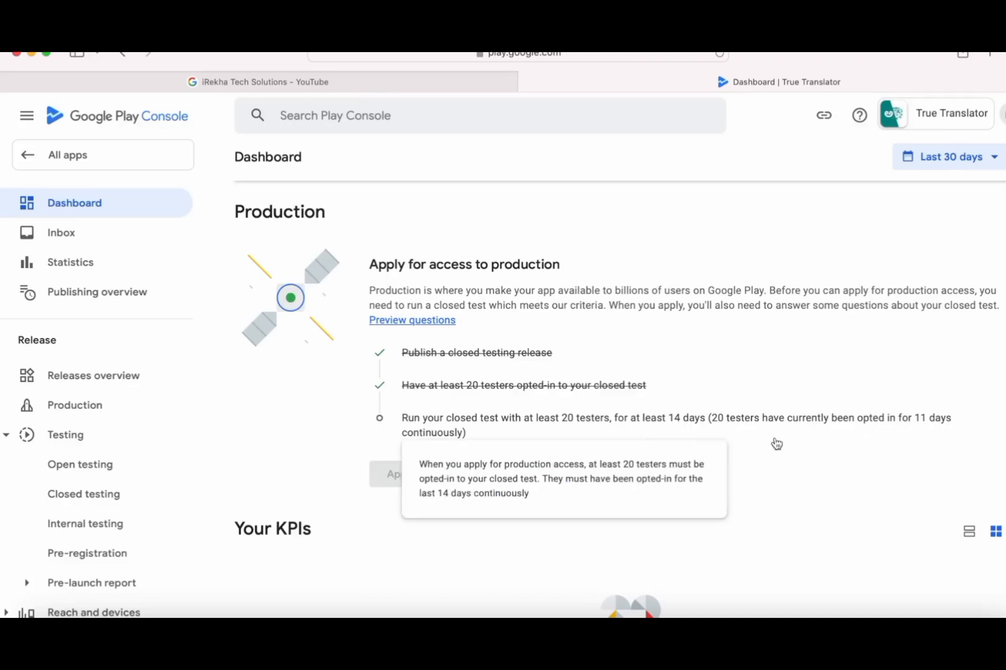
mouse_move(772, 438)
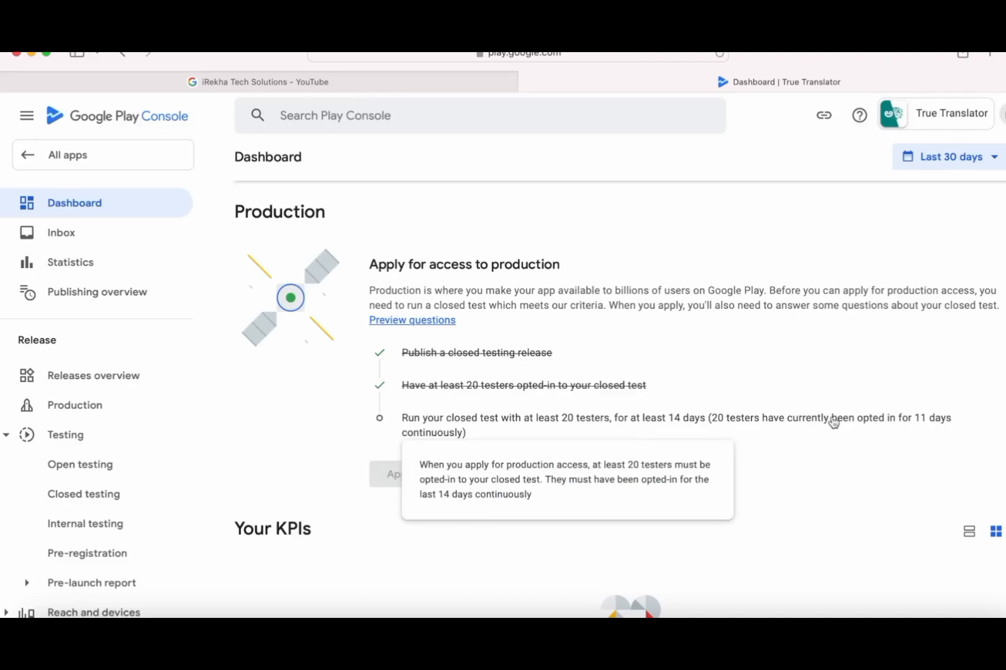
left_click(433, 321)
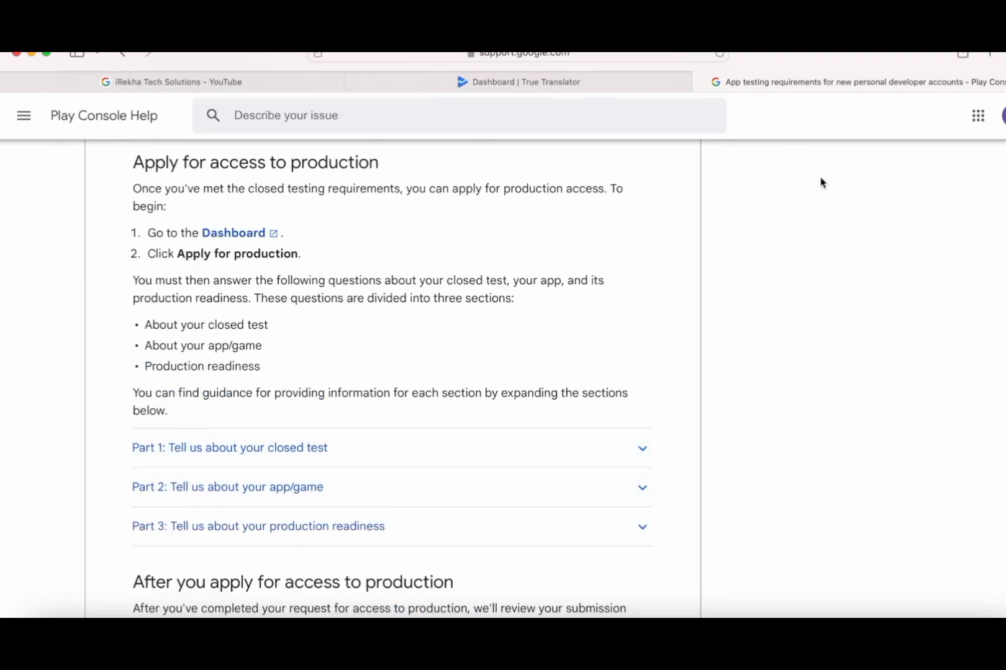
key("super+w")
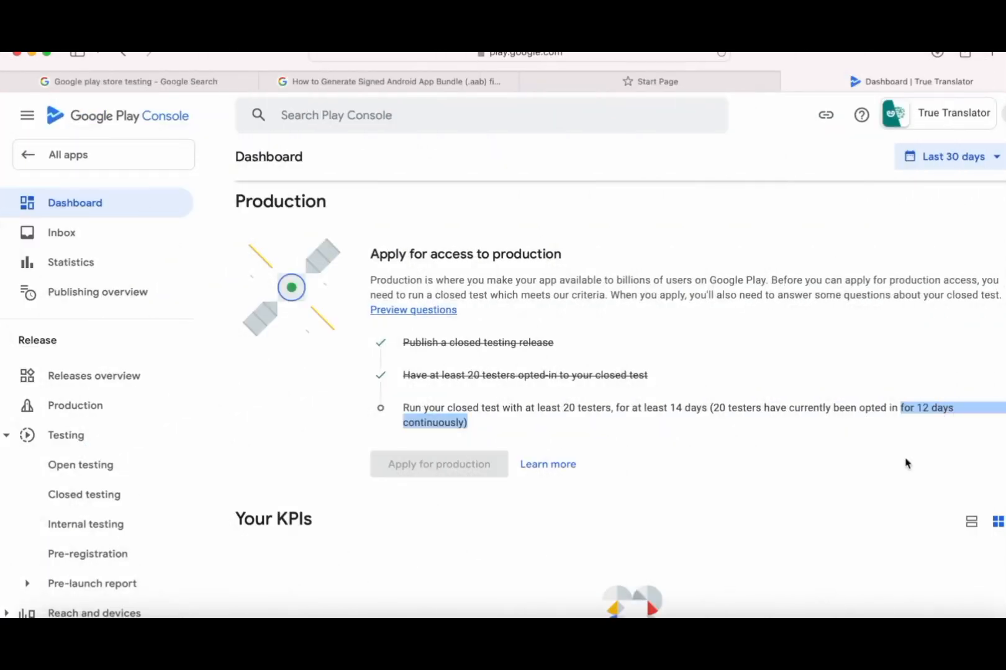
left_click(943, 413)
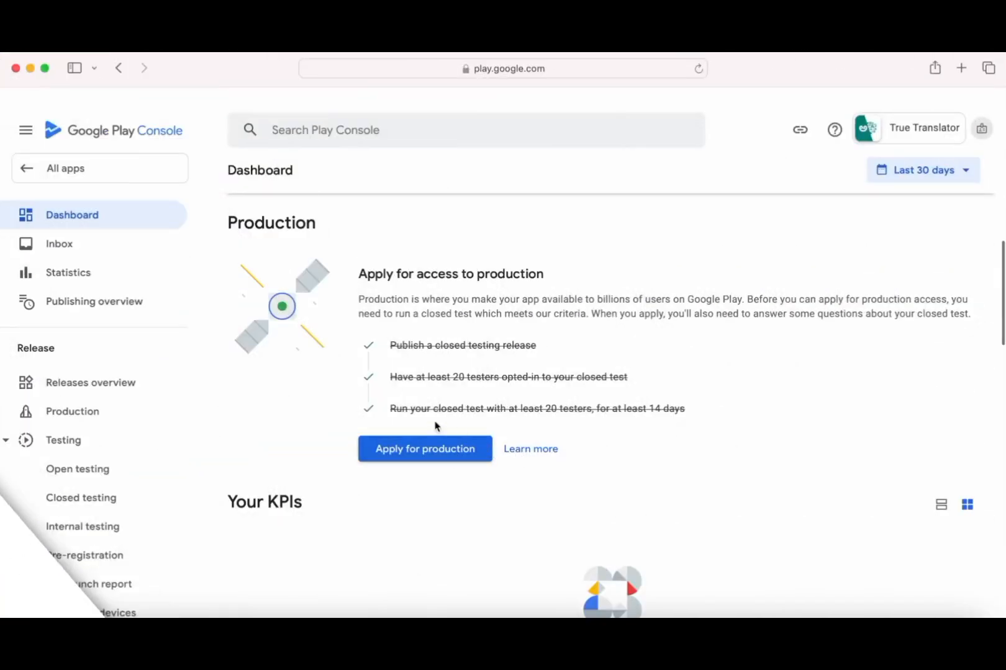
- Check the completed 14-day closed testing requirement on the dashboard checklist
left_click_drag(389, 408, 695, 410)
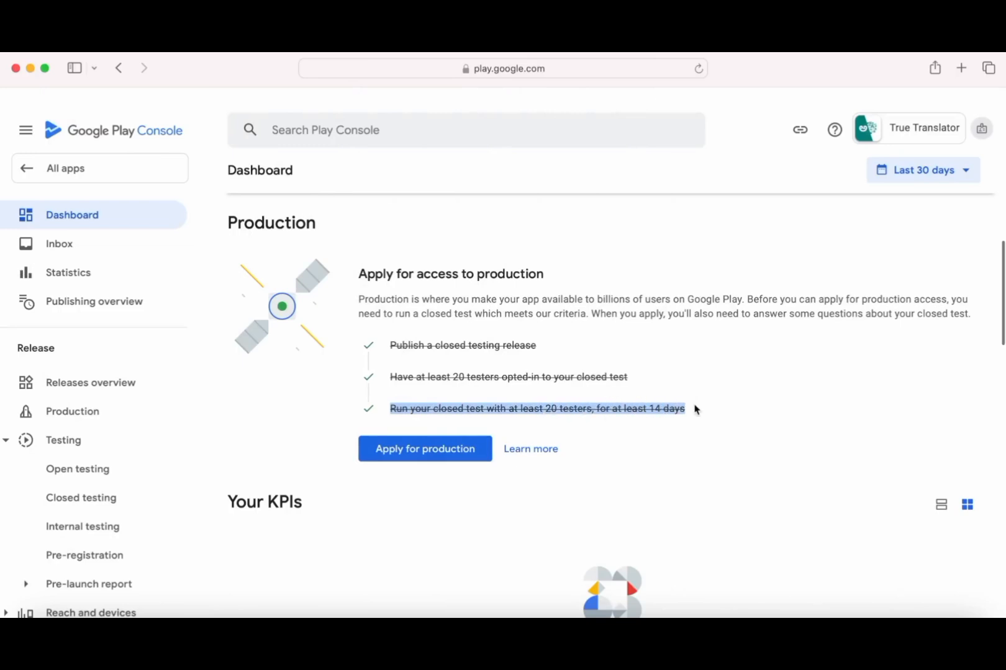
left_click(624, 410)
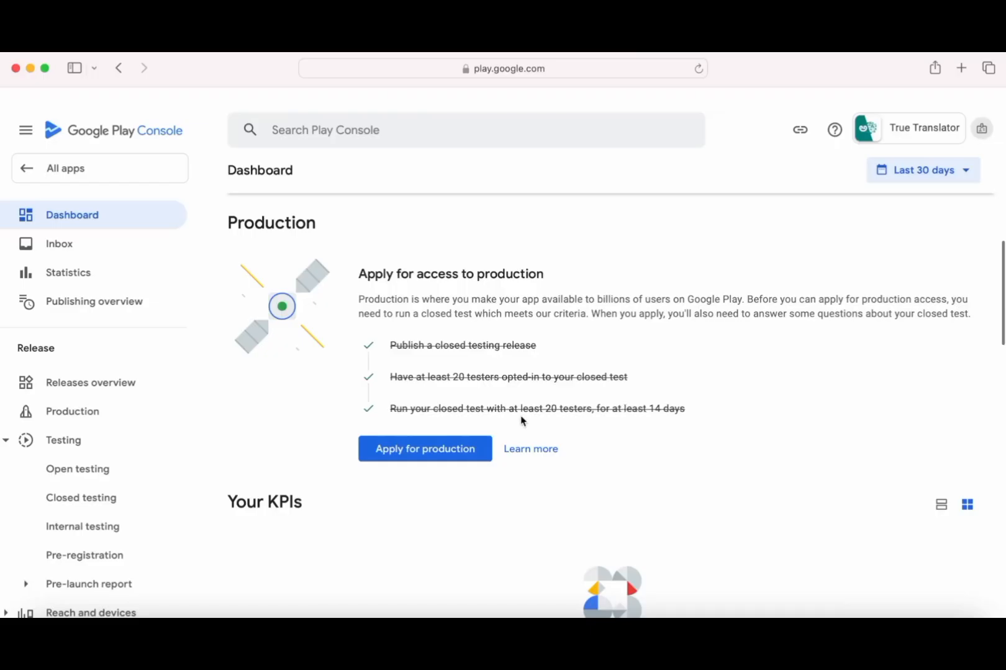
- Start the production application: testers were friends and family, and recruiting was neither difficult nor easy
left_click(418, 449)
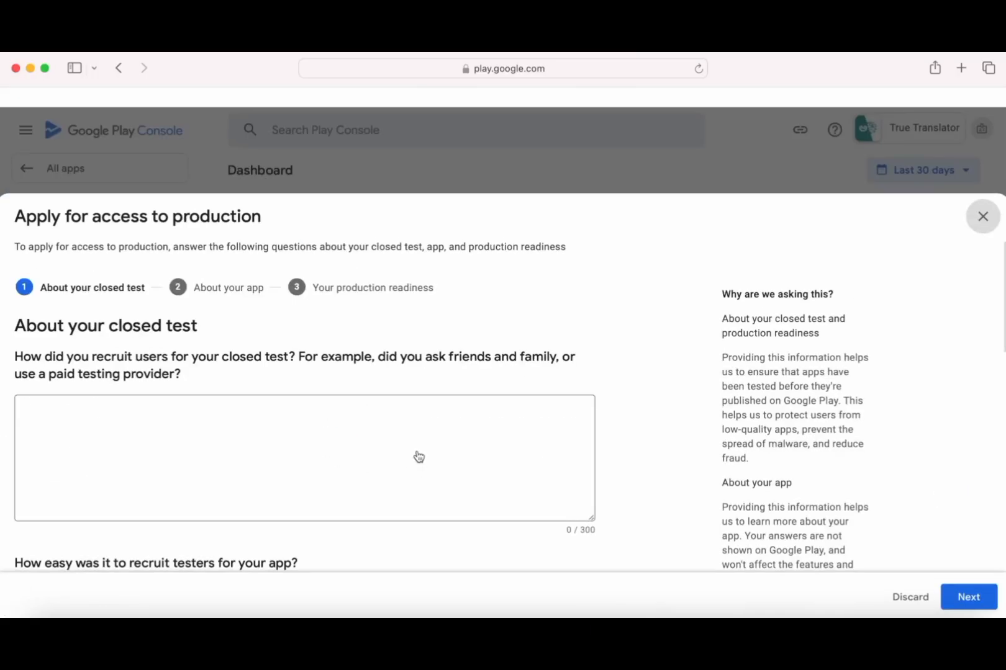
left_click(207, 426)
type("Friends and")
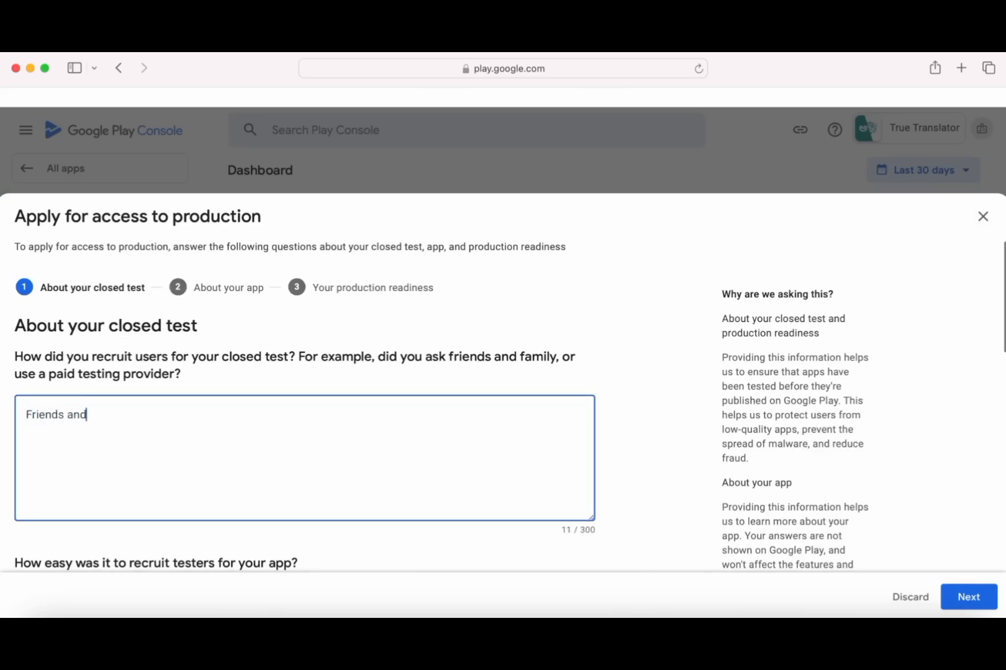
type(" family members helped me to test my app.")
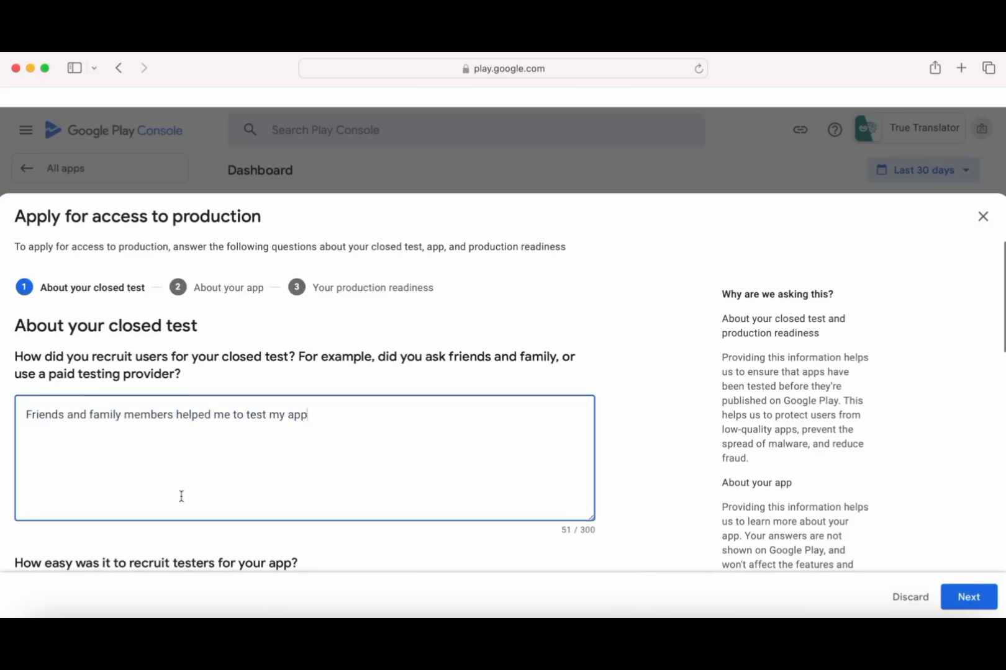
scroll(182, 496, "down", 6)
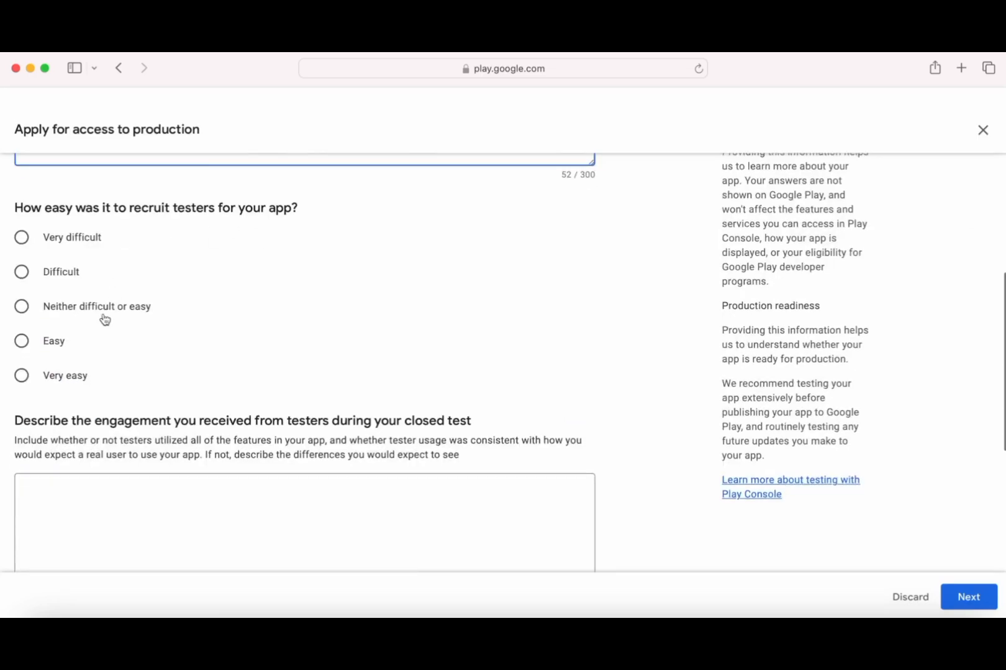
left_click(105, 320)
- Answer that most testers tested all features and that feedback came through the Play Store feedback section
scroll(254, 365, "down", 3)
left_click(225, 404)
type("Most of my testers ")
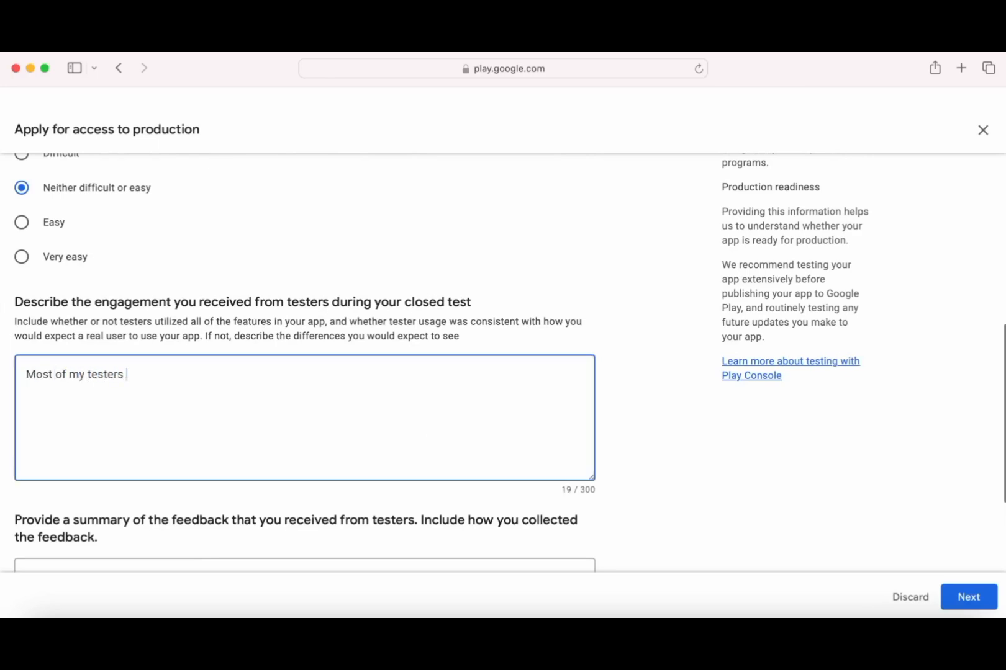
type("have tested all the features")
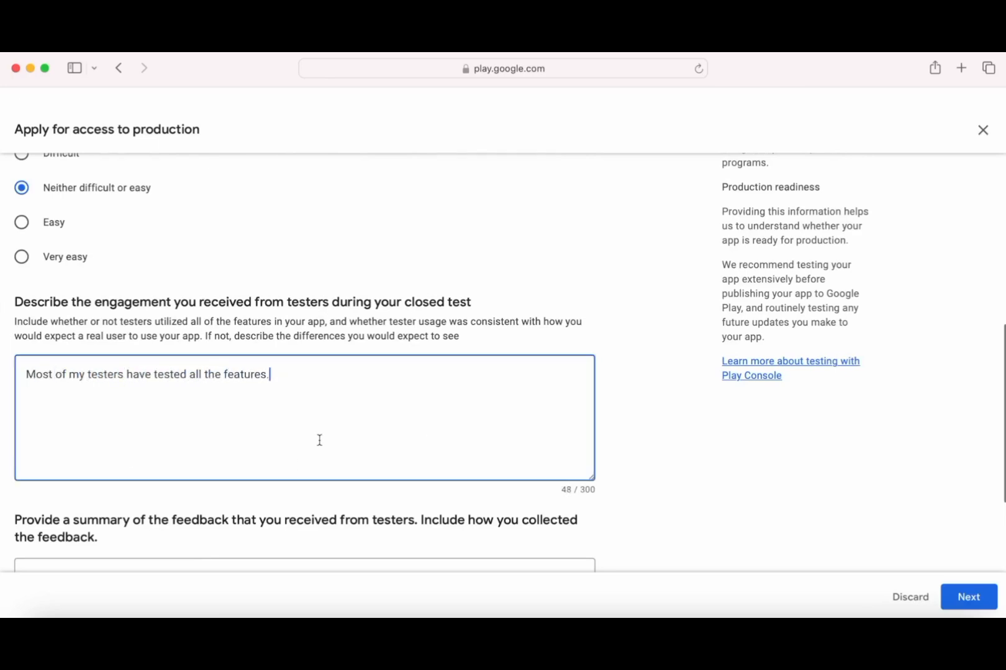
type(".")
scroll(319, 440, "down", 3)
left_click(263, 436)
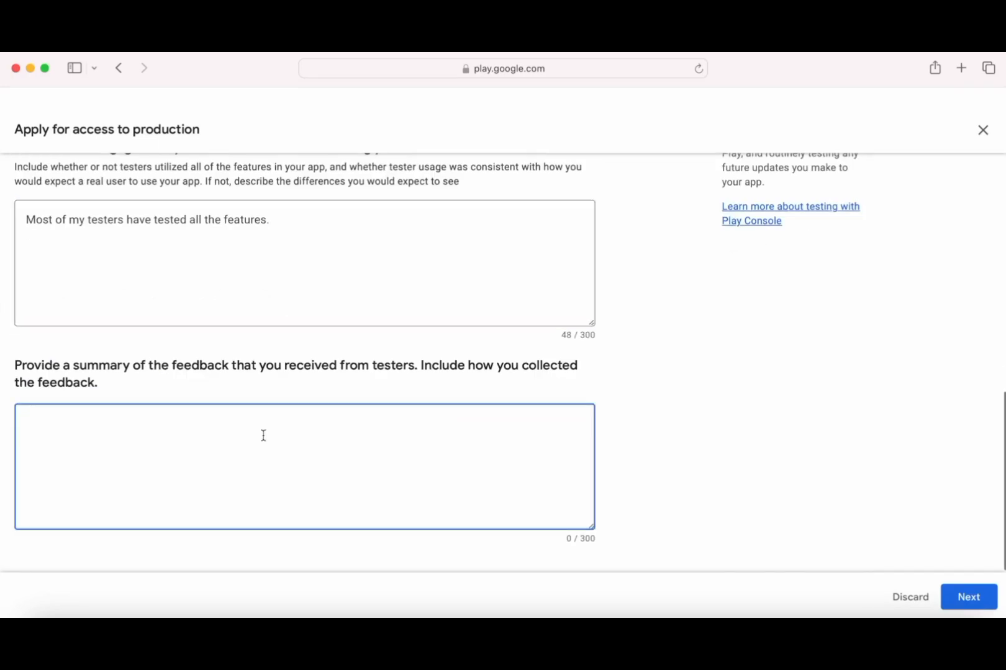
type("I have collected the feedback through the play")
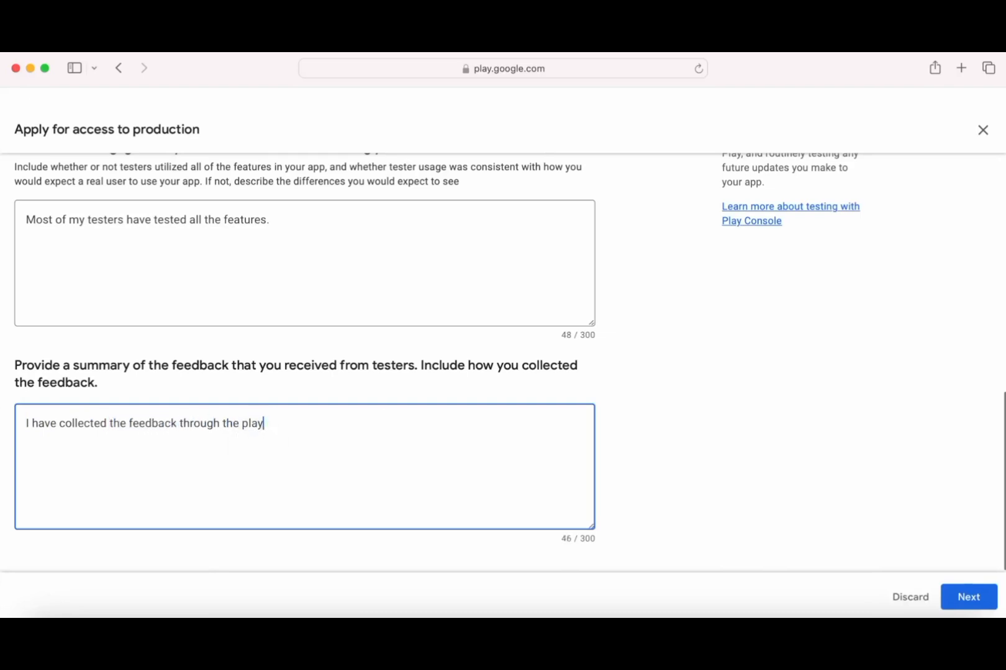
type("store feedback section. ")
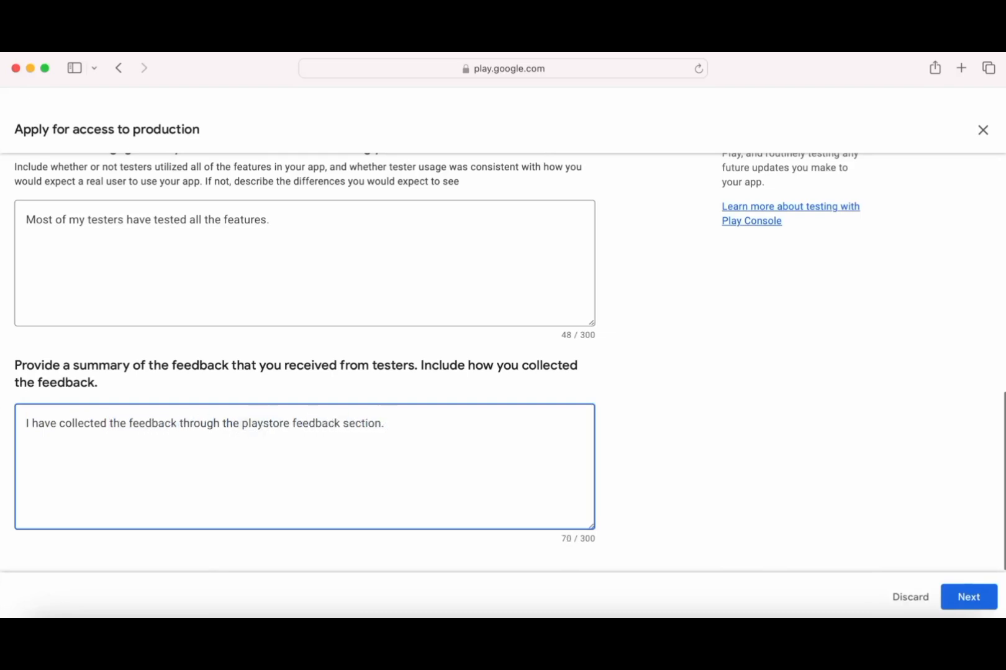
type("Most of my testers were ha")
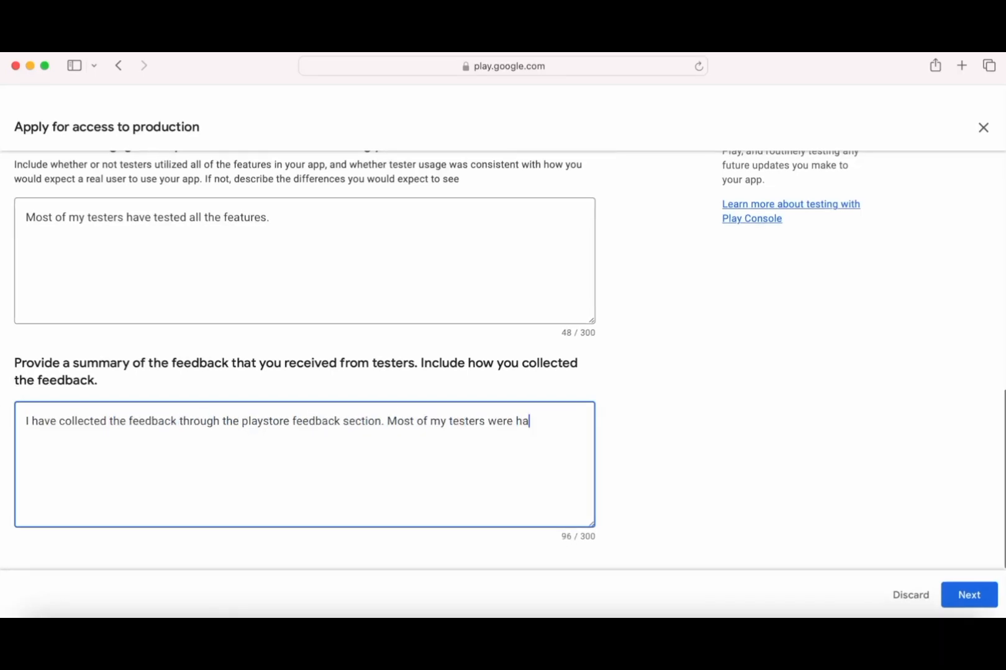
type("ppy to have the ")
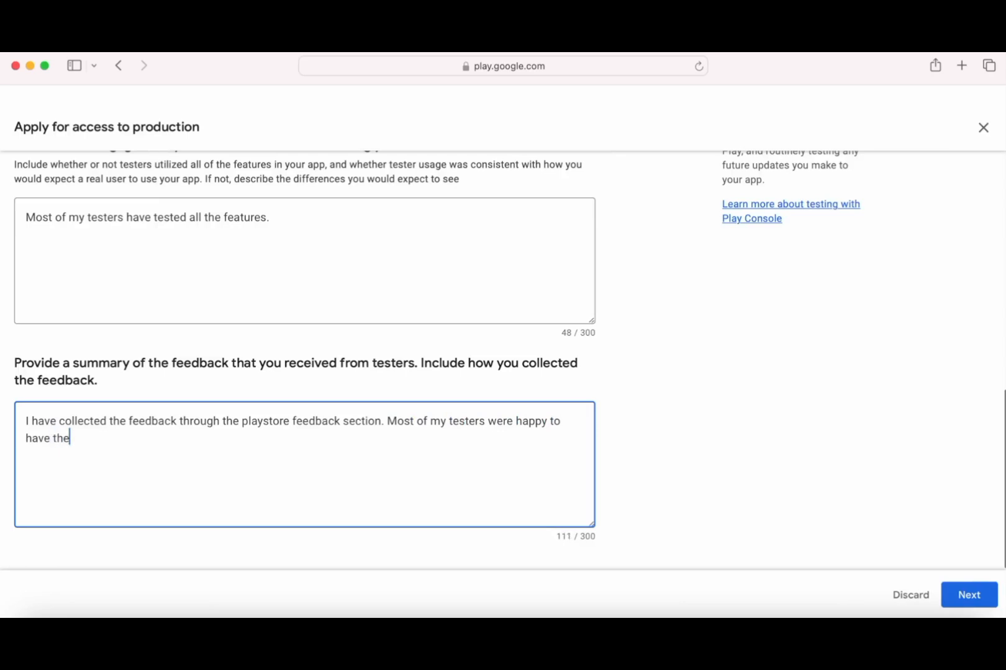
type(" app on their devices.")
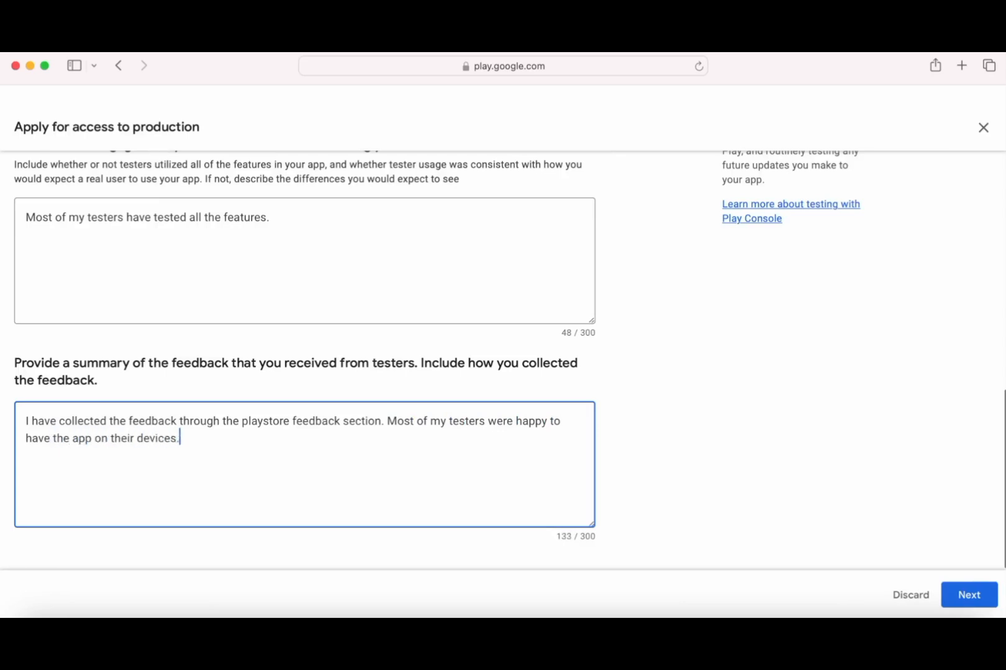
left_click(970, 600)
- Describe the audience as anyone translating text, speech or images to Telugu, fixing a typo
left_click(219, 400)
type("Anybody who wants to translate the text")
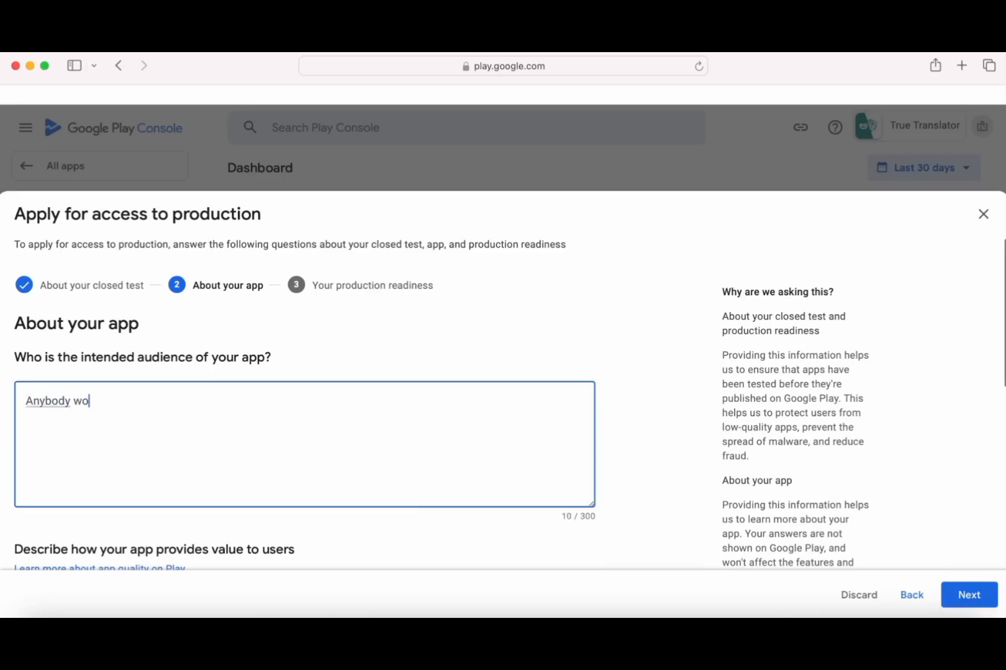
type(" or sp")
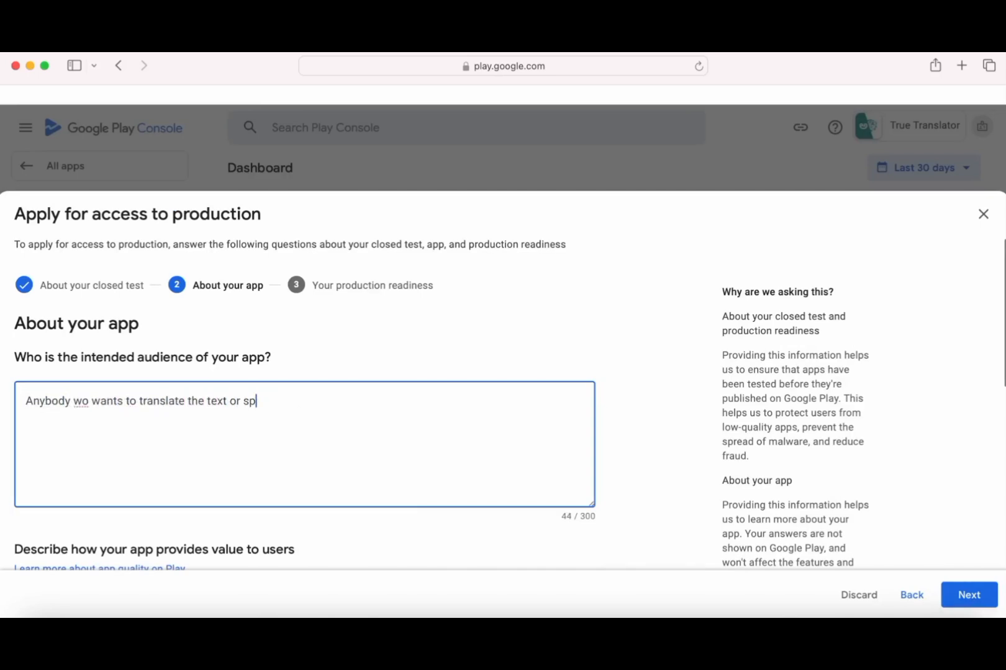
type("eech or images to telugu language or vice versa.")
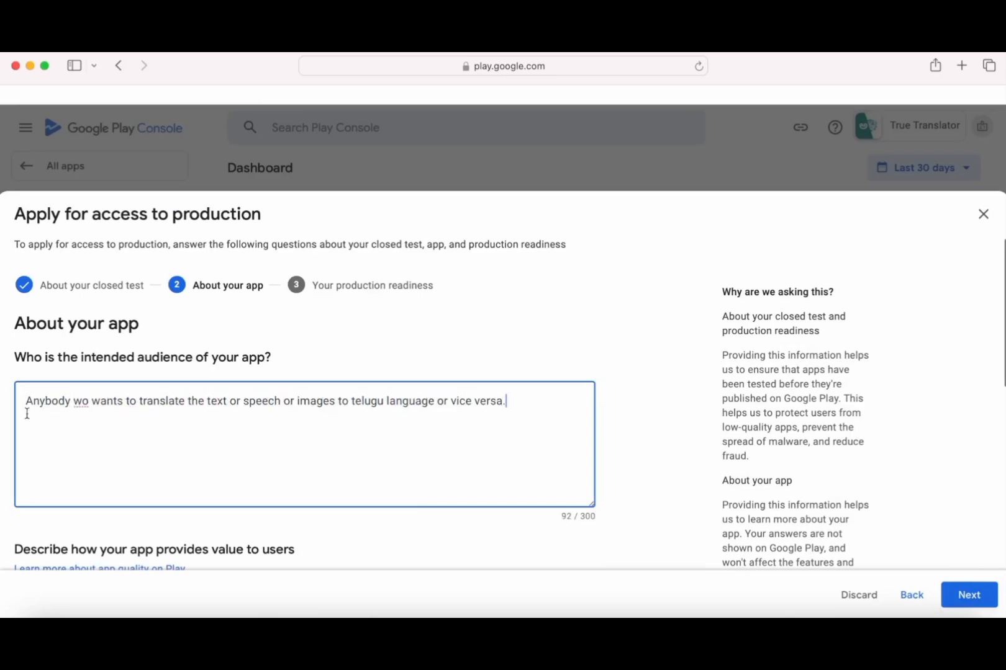
left_click(82, 401)
type("h")
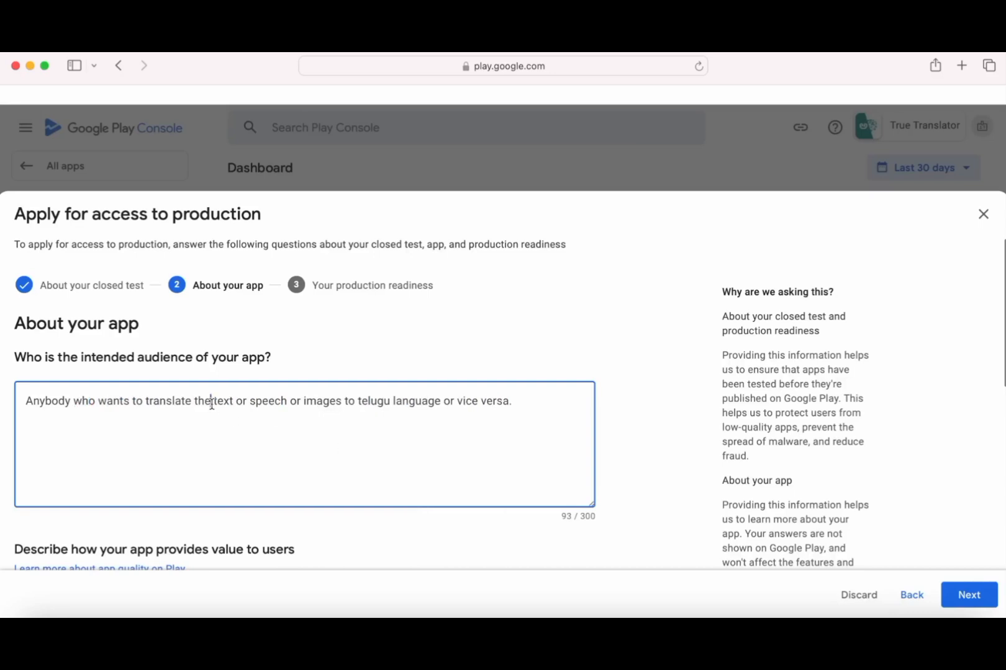
type("ir")
- Describe the app as useful, free and easy to use, and expect 10K - 100K first-year installs
scroll(258, 451, "down", 5)
left_click(191, 368)
type("My app ")
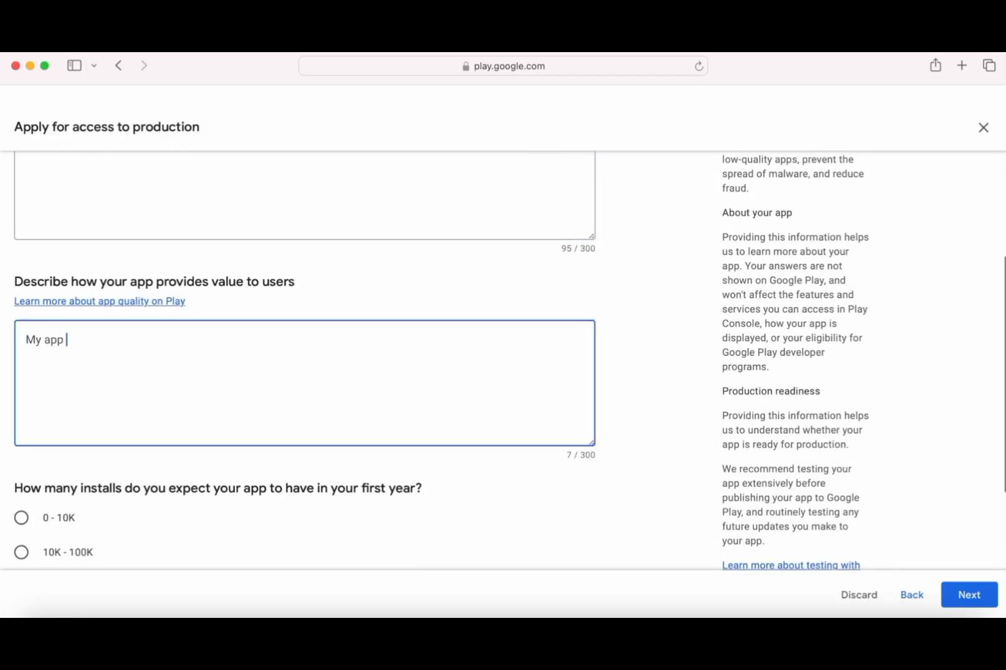
type("is an useful app for the end users")
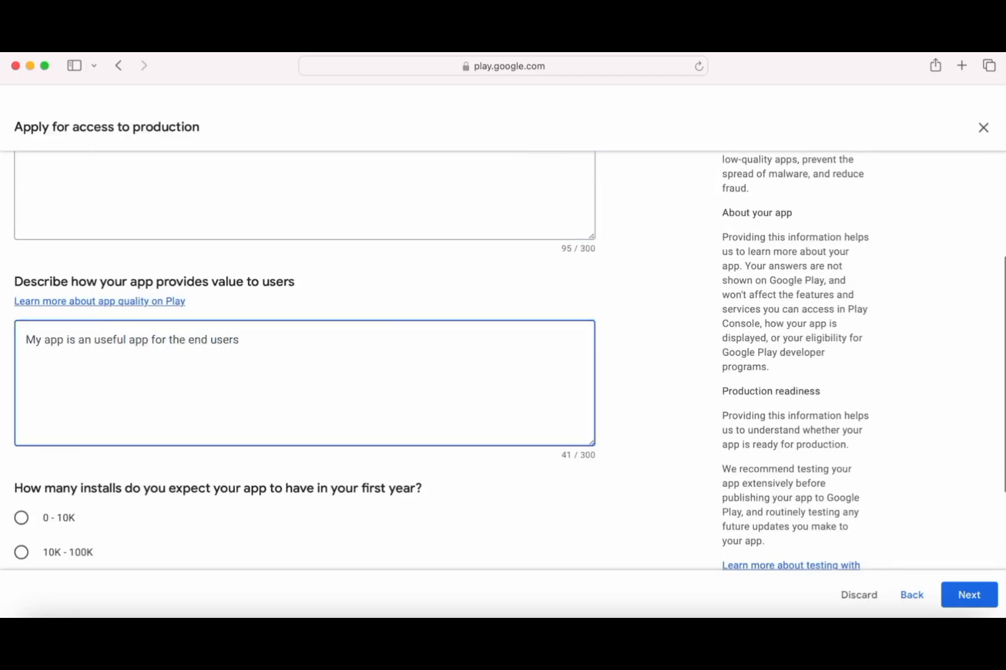
type(". It is free and easy to use.")
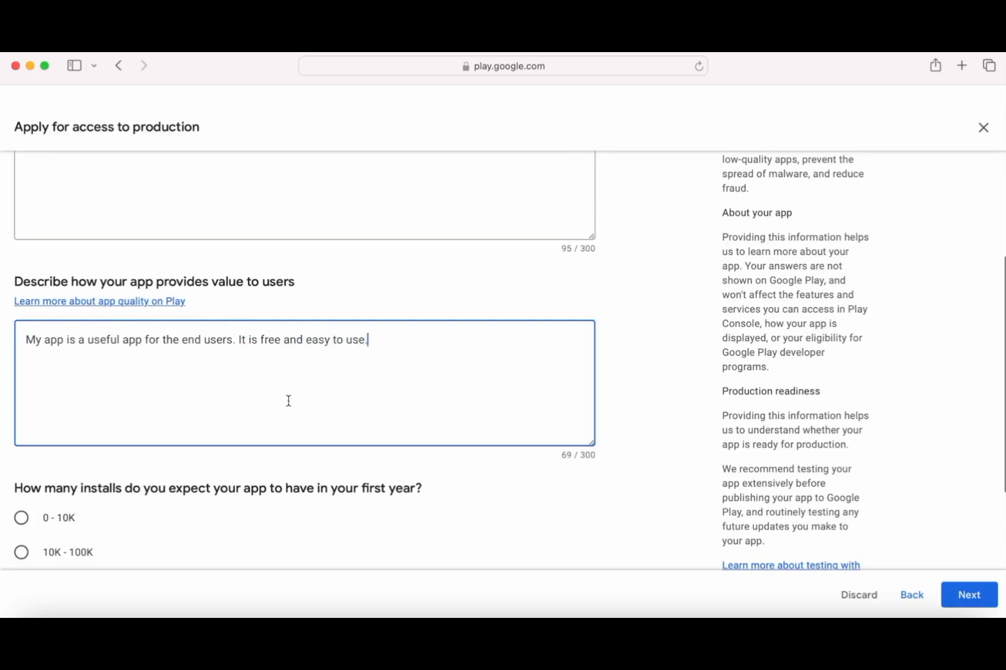
type("n")
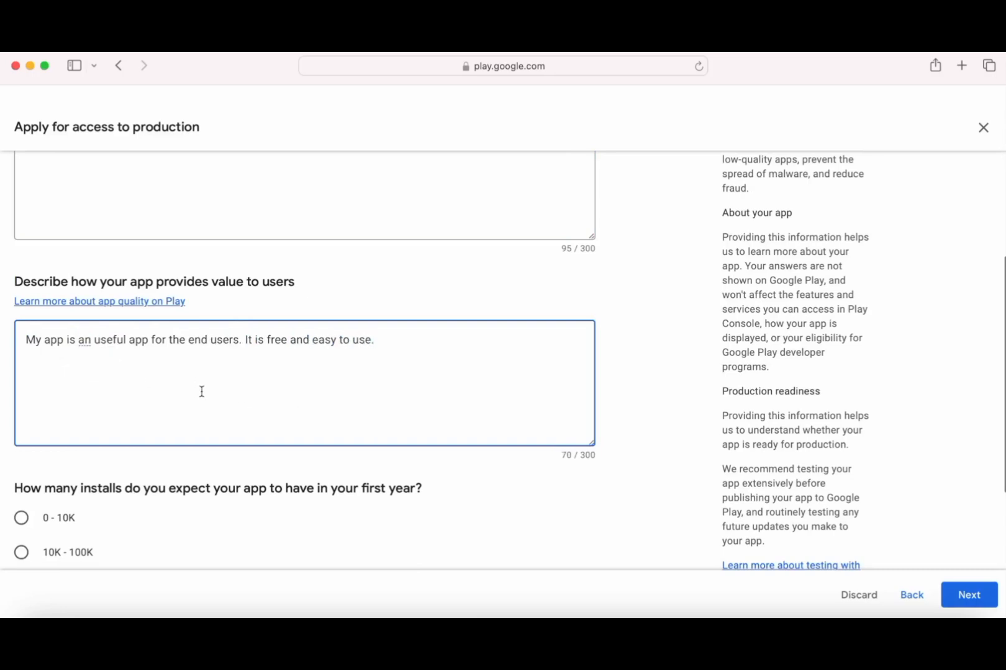
right_click(88, 345)
left_click(103, 286)
left_click(200, 366)
scroll(407, 383, "down", 3)
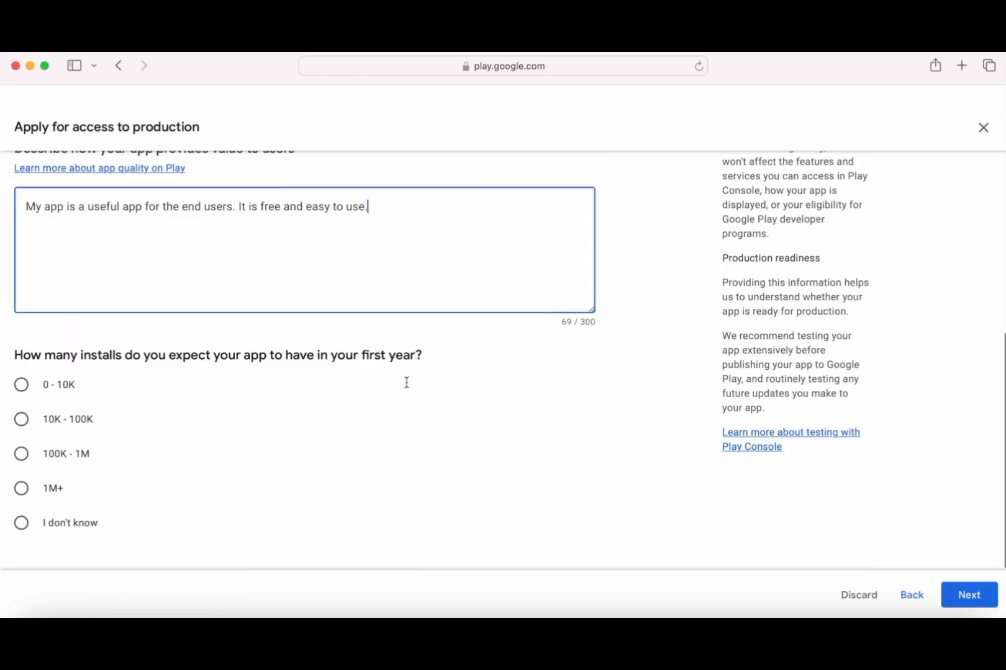
left_click(23, 421)
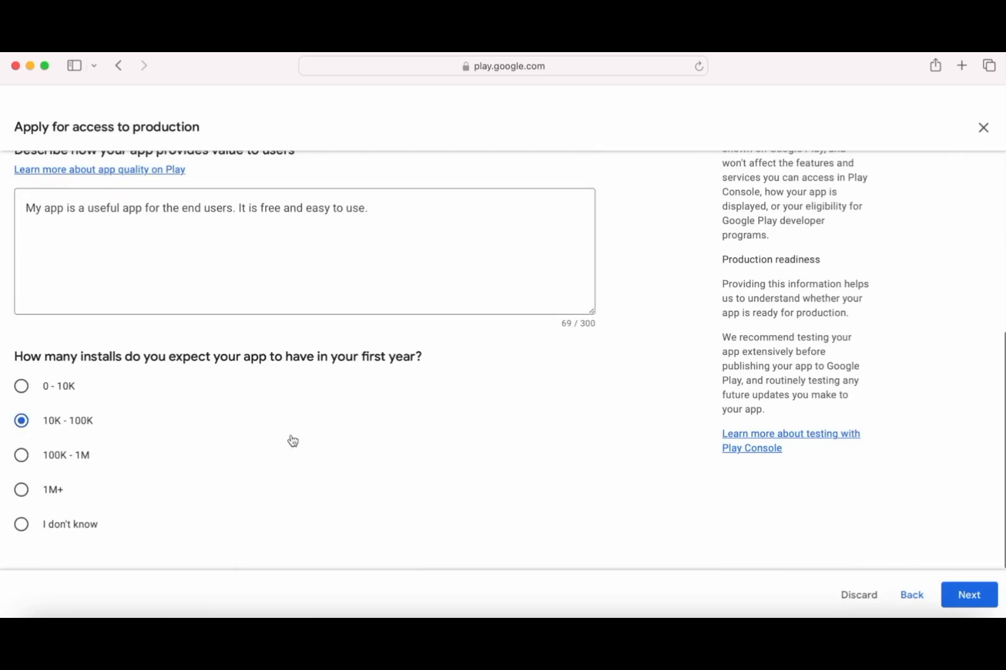
left_click(968, 594)
- Cite fixed battery saver mode UI issues and crash-free thorough testing, then submit the production application
type("Fixe")
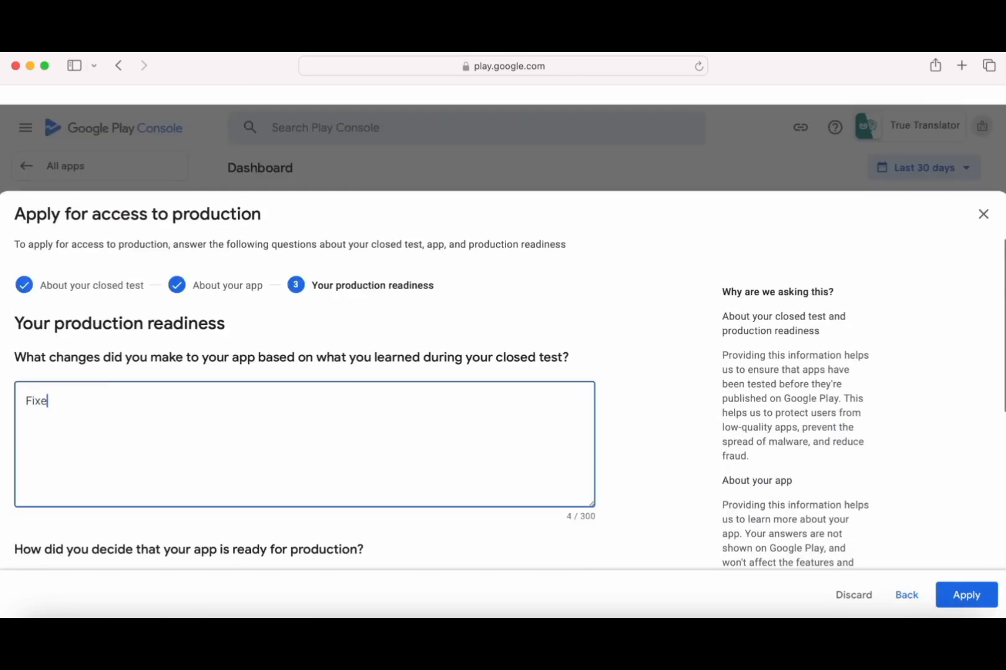
type("d UI issues for the battery saver mode")
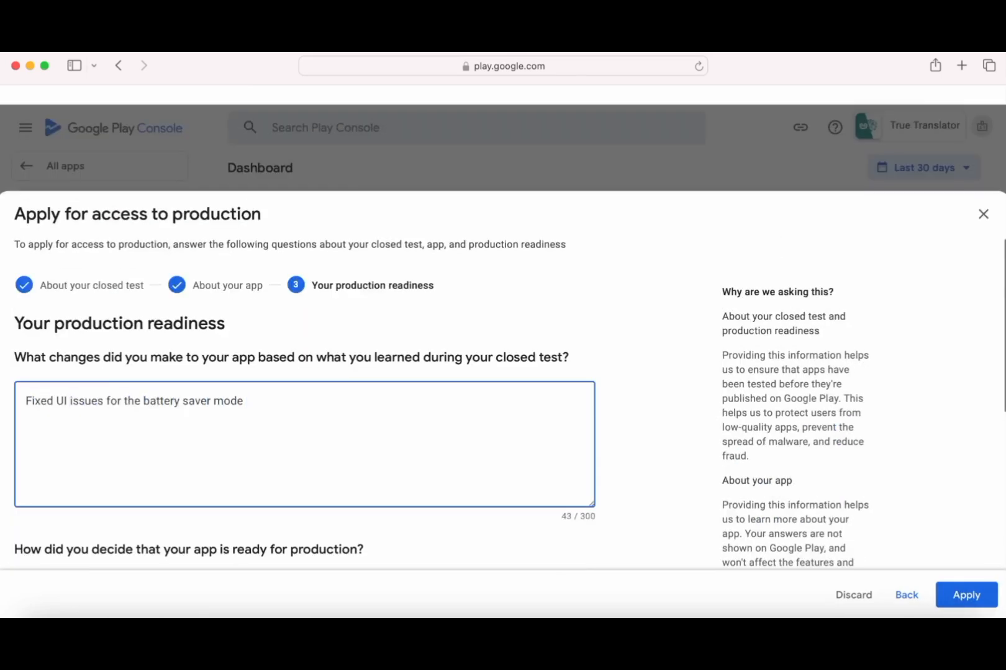
scroll(467, 405, "down", 5)
left_click(285, 317)
type("All the featu")
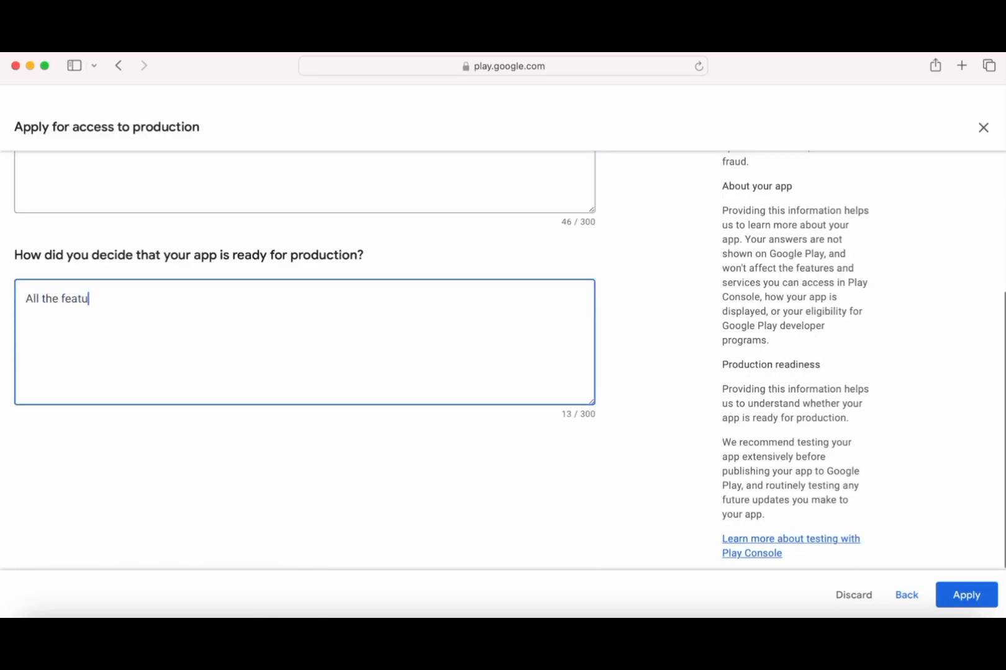
type("res were tested thoroughly  No issues or cashes are")
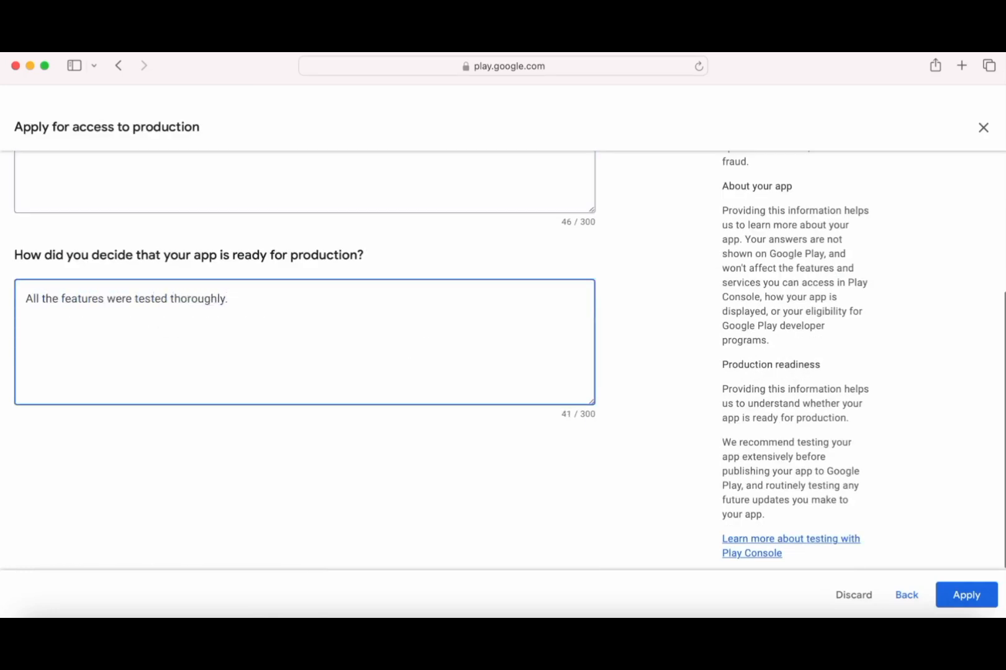
type(" found on closed testing.")
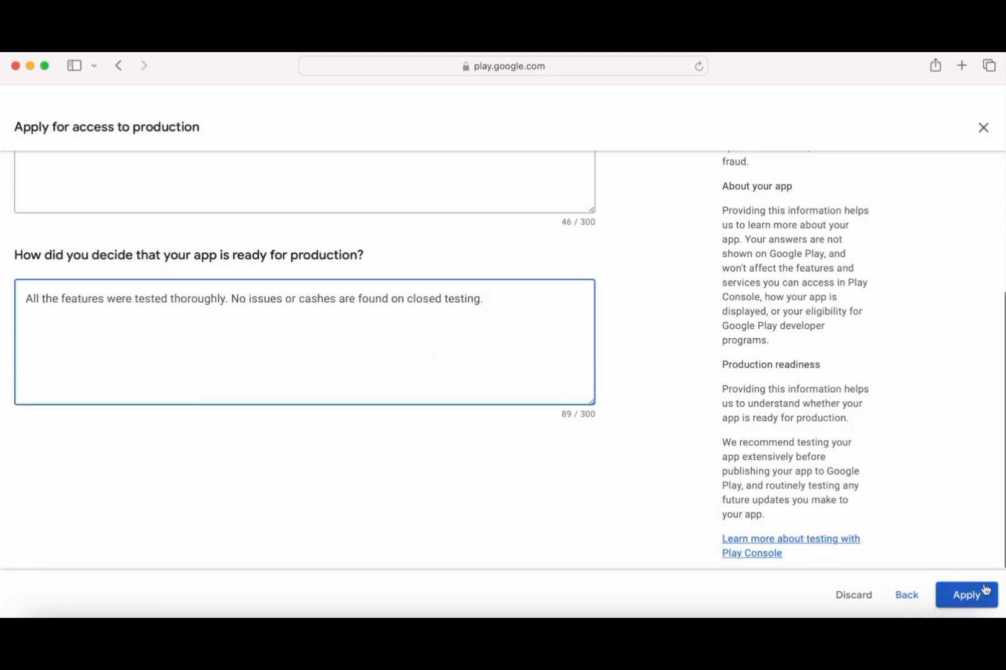
left_click(966, 604)
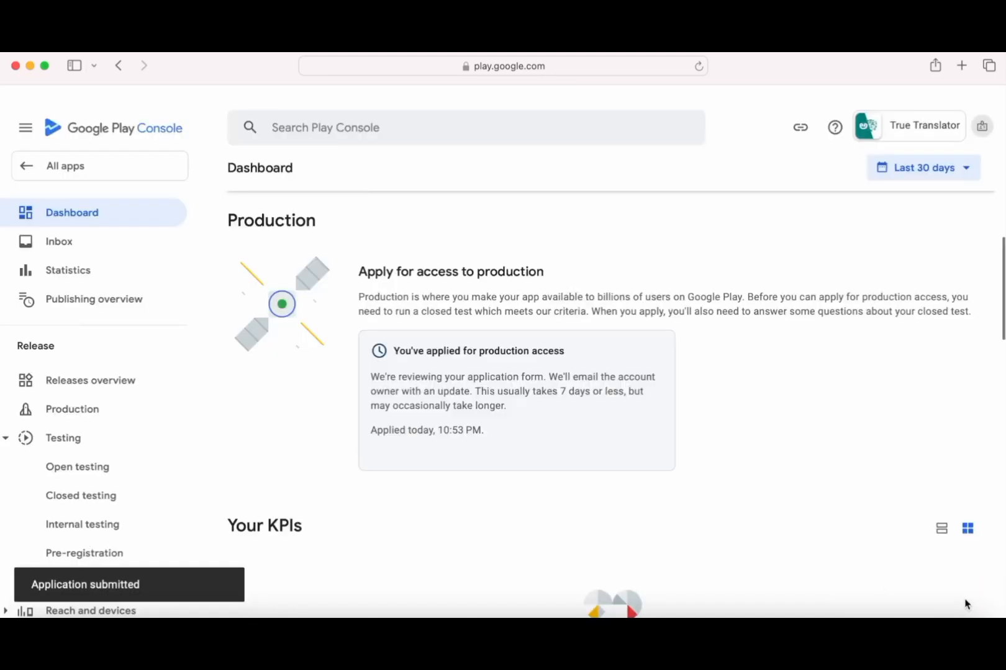
- Read the 'You've applied for production access' status and its review-timing note on the dashboard
left_click_drag(394, 350, 577, 351)
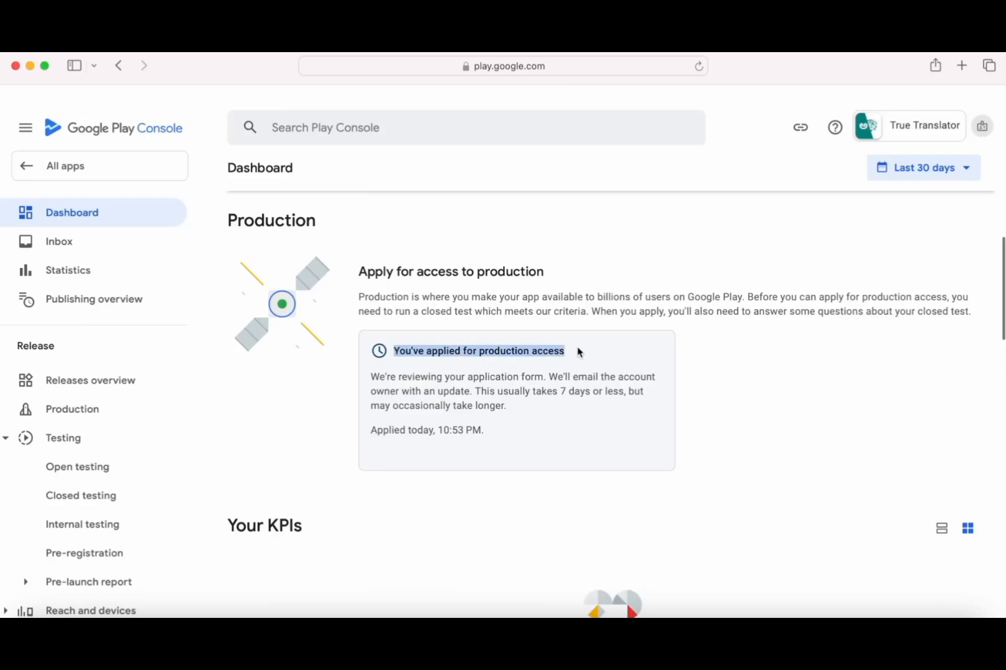
left_click_drag(375, 379, 624, 390)
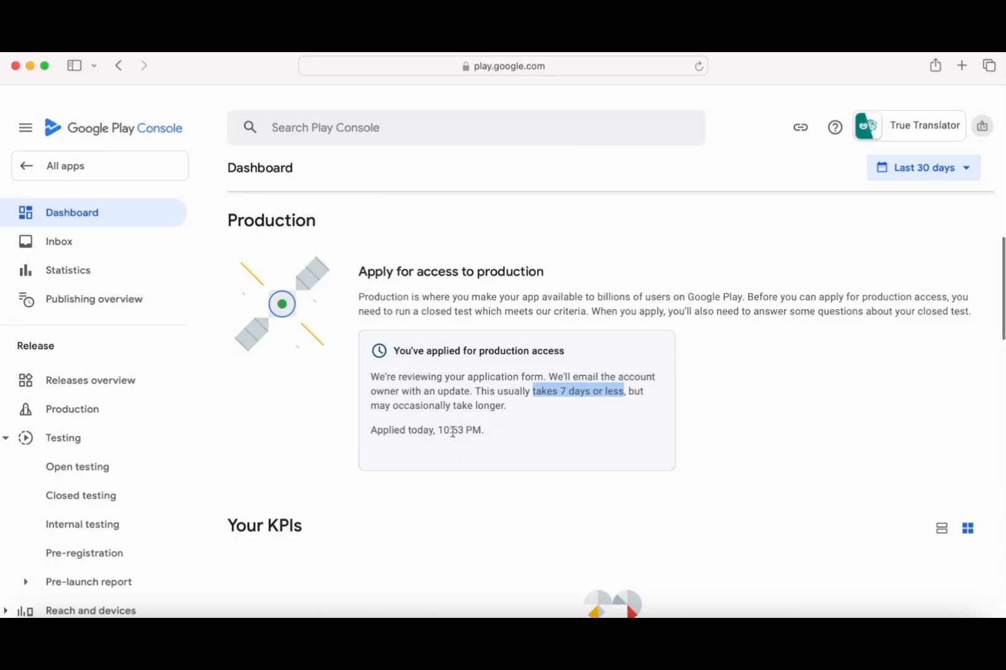
left_click(500, 431)
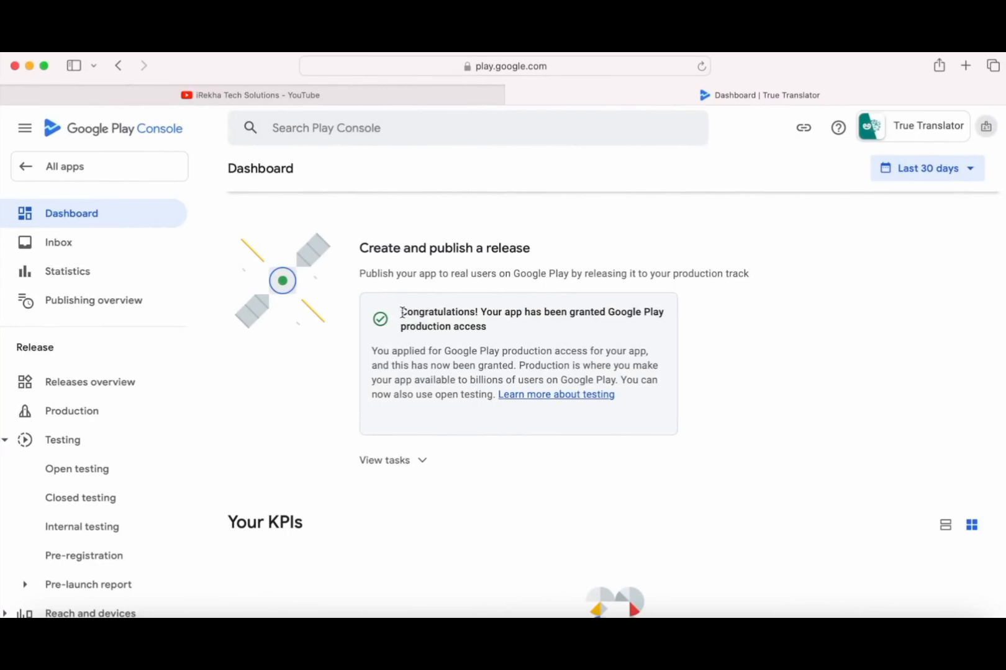
- Note the production access granted message, review the remaining release tasks, and open the Production page
left_click_drag(402, 312, 500, 328)
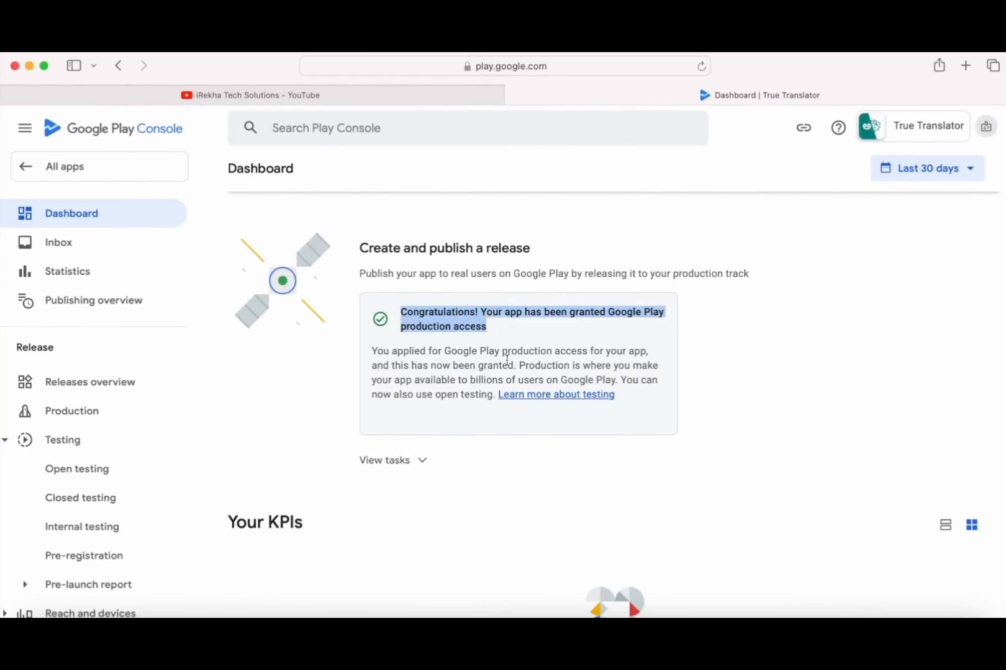
left_click(461, 419)
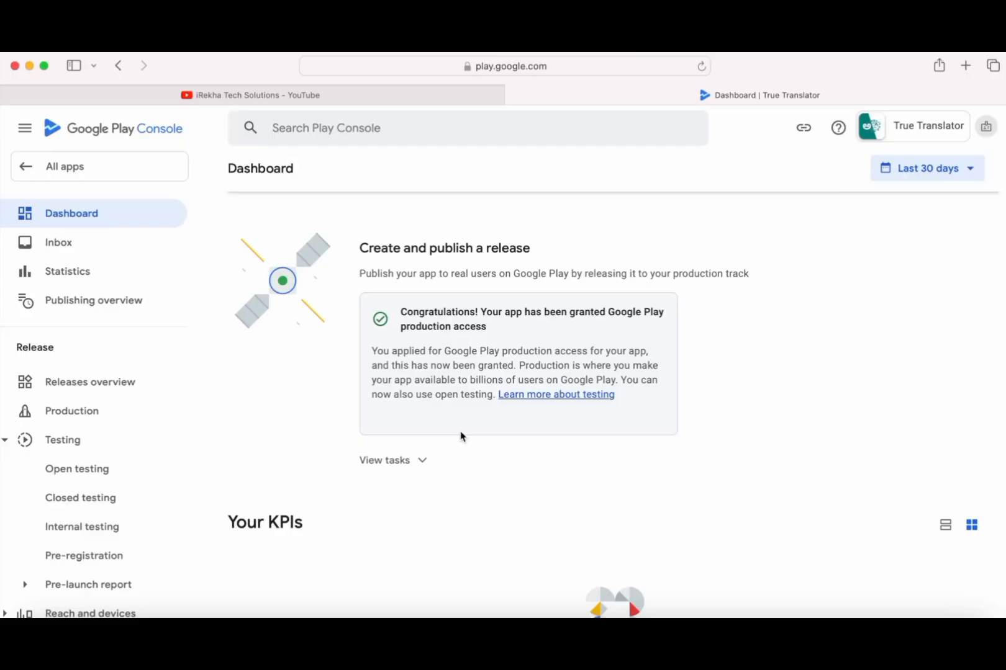
left_click(388, 461)
scroll(545, 488, "down", 2)
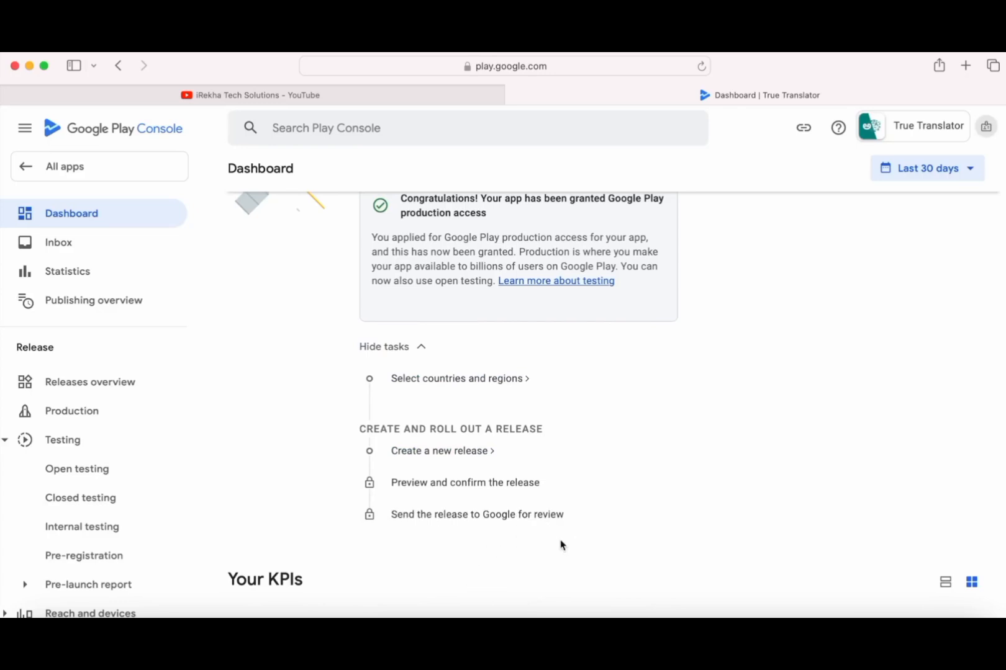
scroll(560, 546, "up", 2)
left_click(72, 415)
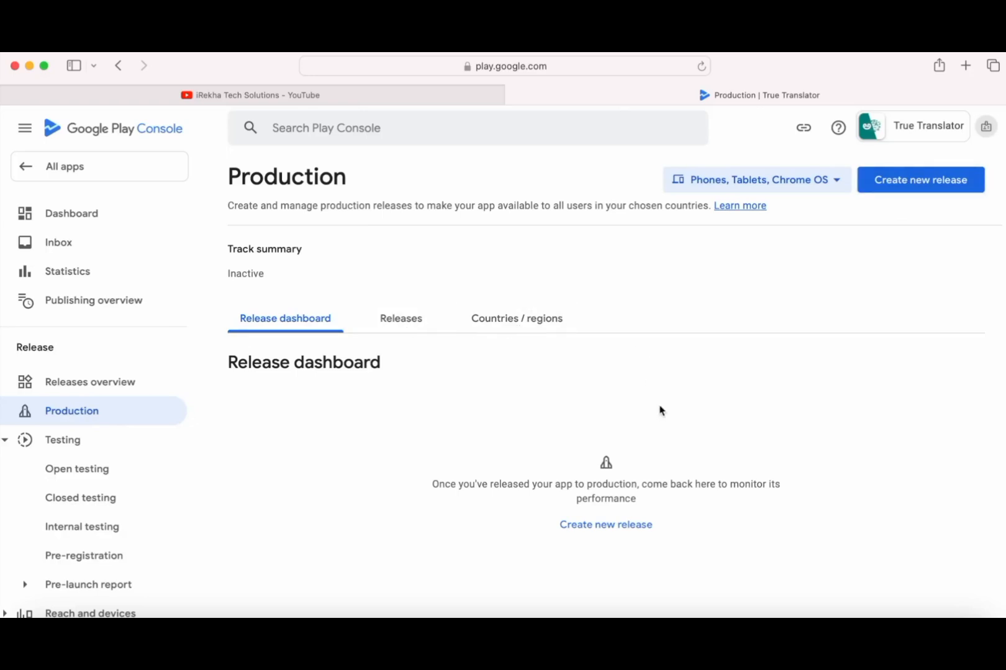
- Promote release 2 (1.2) from the Closed testing - Alpha track to Production
left_click(82, 499)
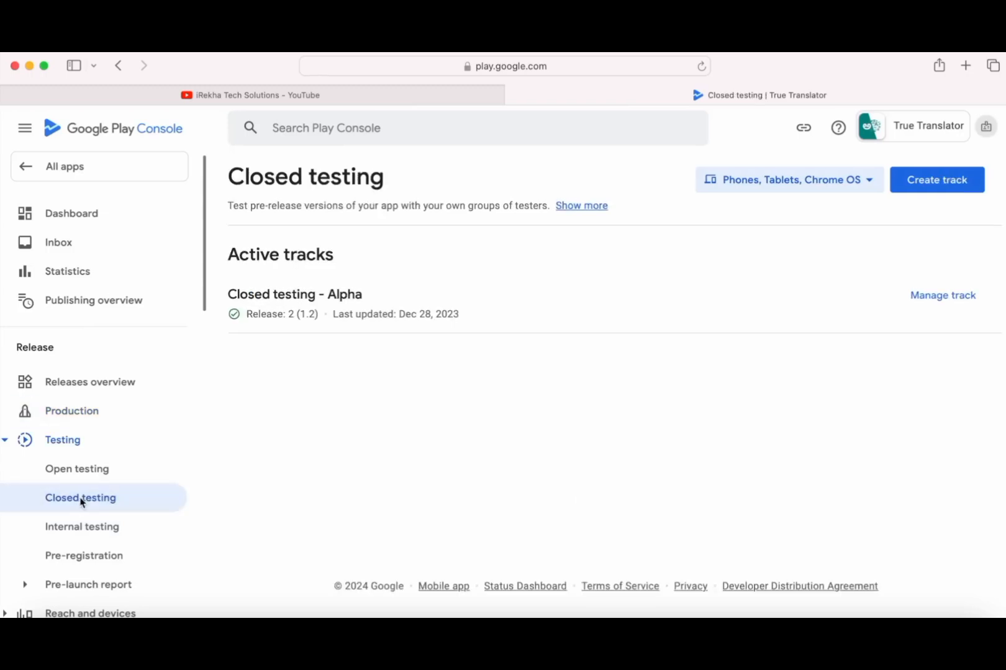
left_click(947, 300)
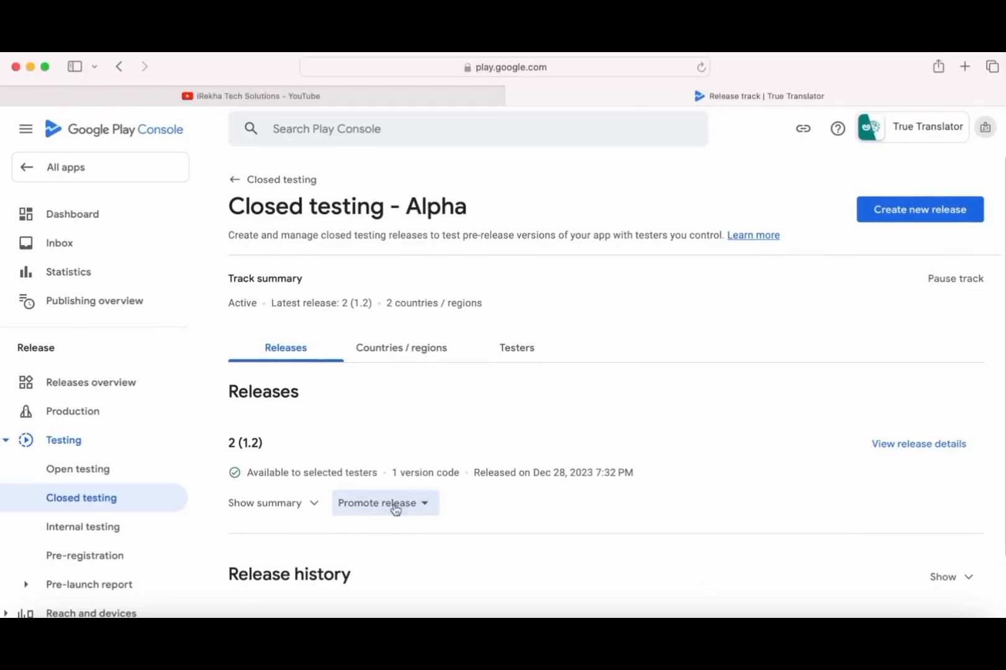
left_click(393, 504)
left_click(386, 561)
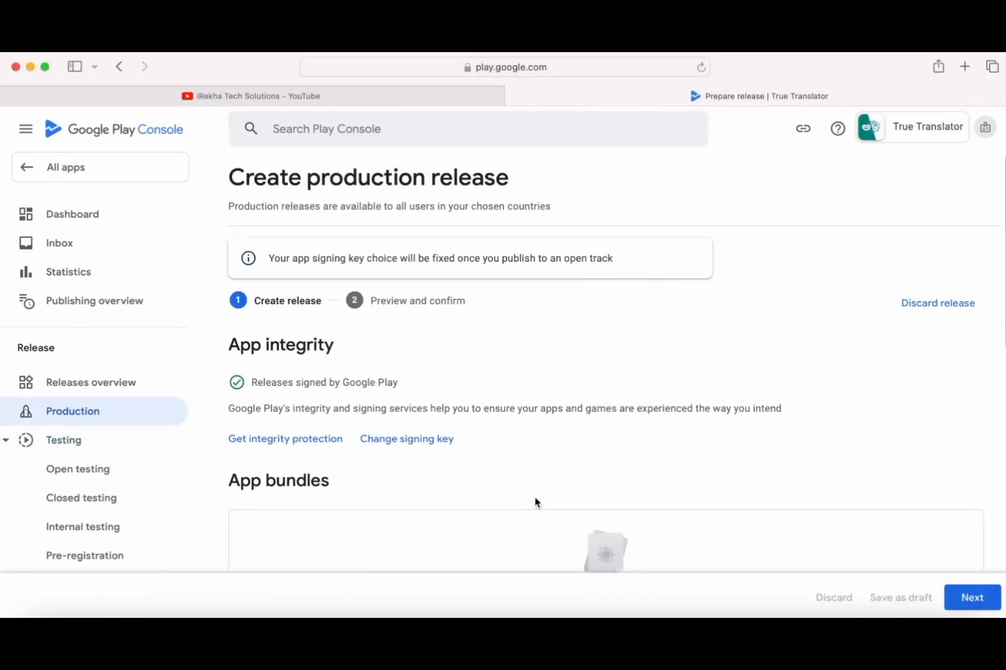
- Review the 'Handled night mode UI.' release note, preview it, inspect the no-countries error, and return
scroll(425, 433, "down", 2)
scroll(424, 432, "down", 5)
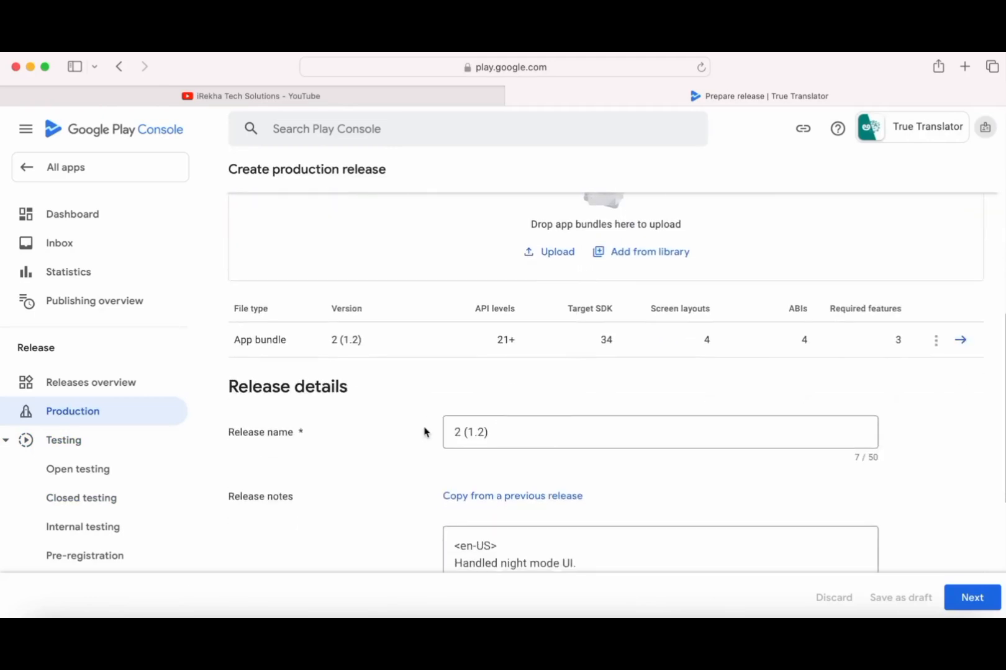
scroll(518, 420, "down", 5)
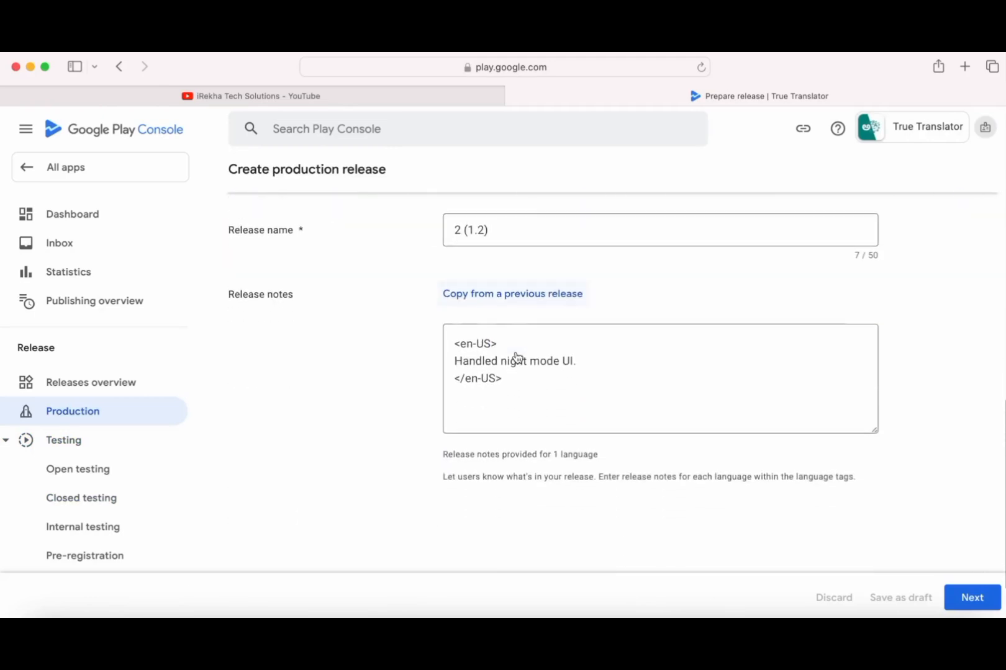
left_click_drag(577, 295, 483, 295)
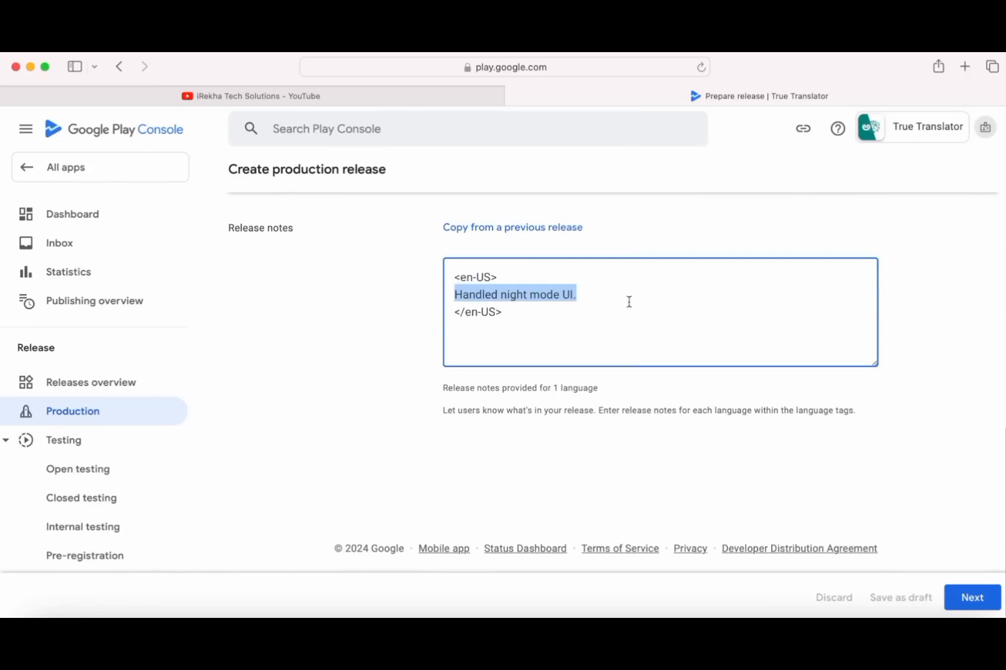
left_click(692, 292)
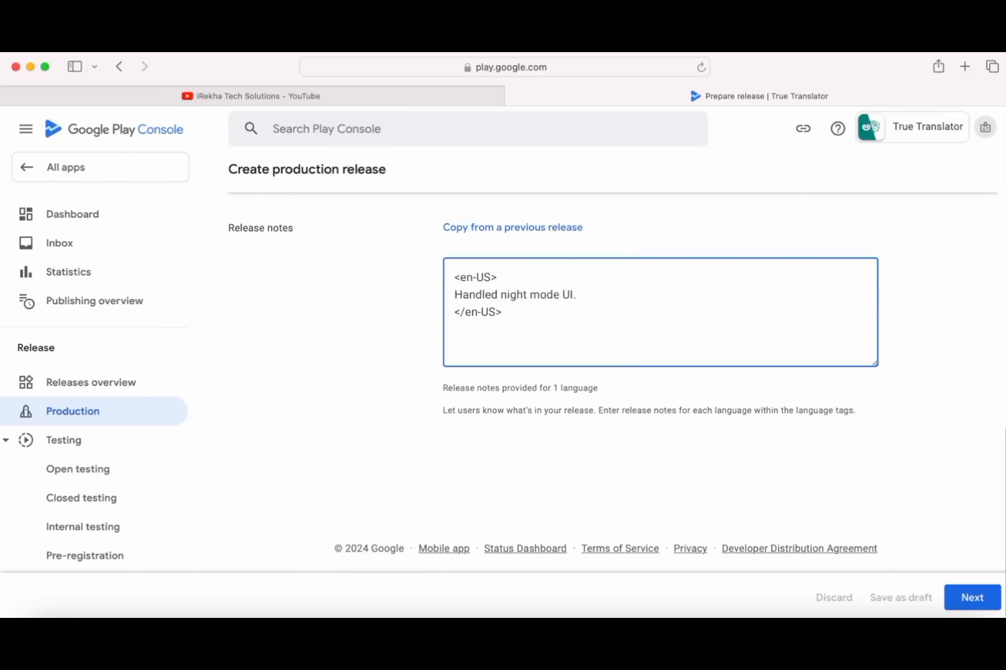
left_click(976, 601)
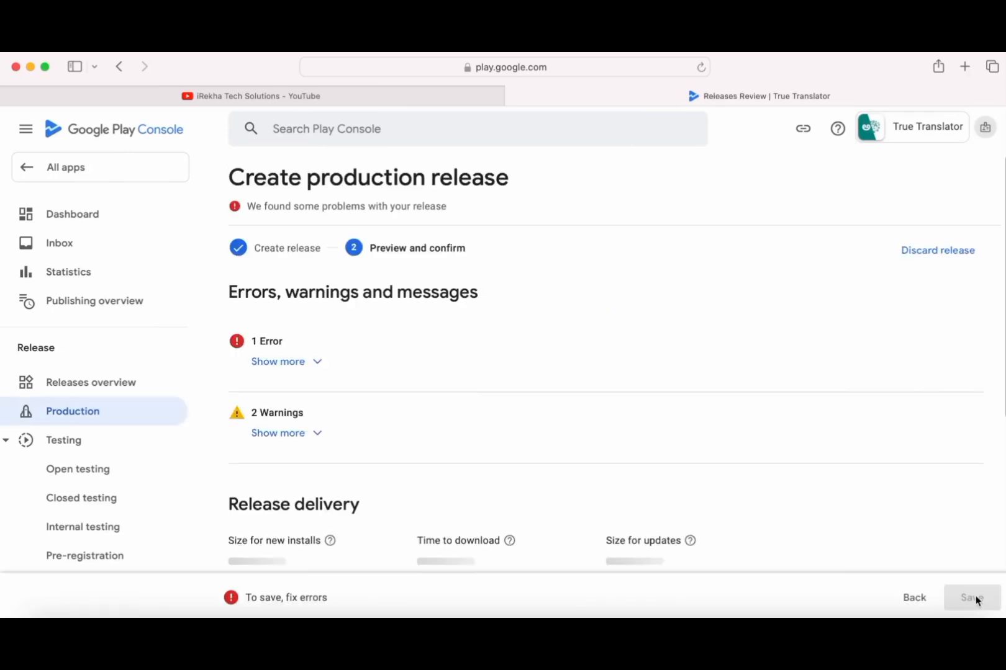
left_click(277, 362)
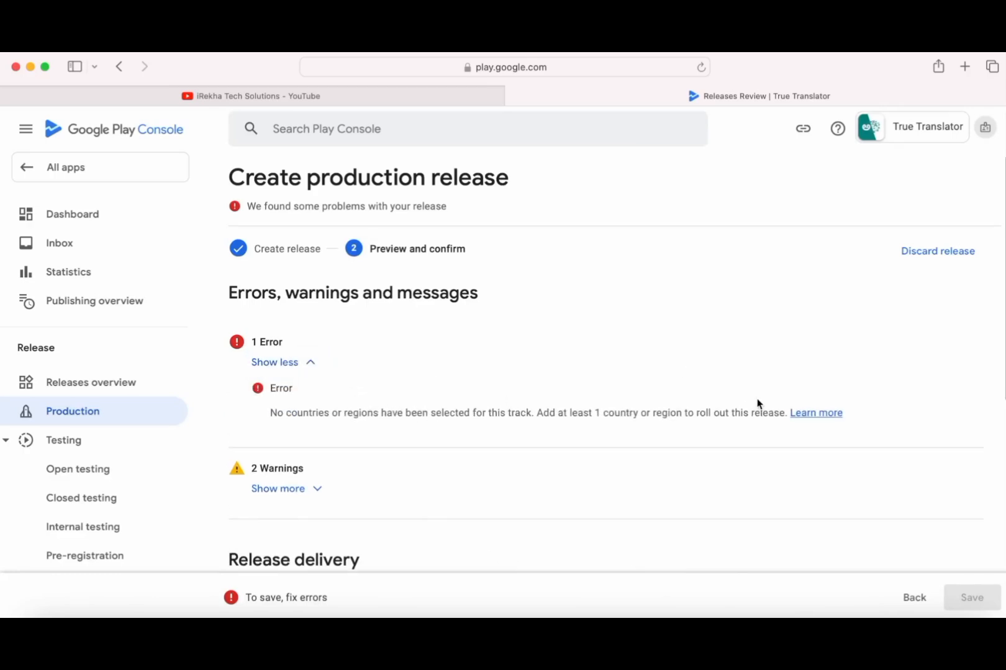
left_click(916, 597)
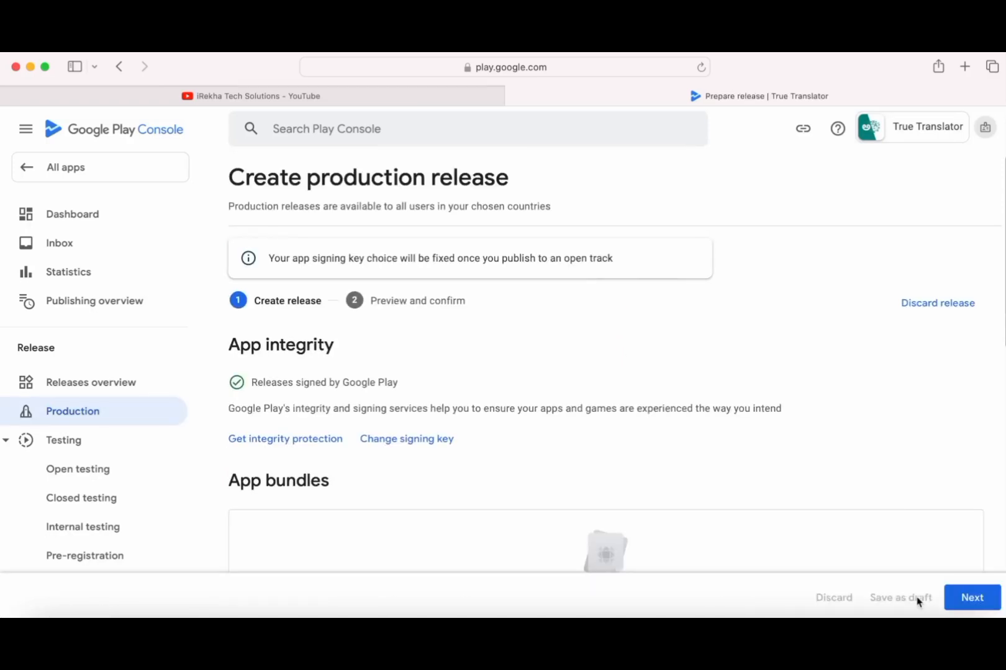
- From the dashboard, go to the Production track's countries and regions and start adding them
left_click(75, 217)
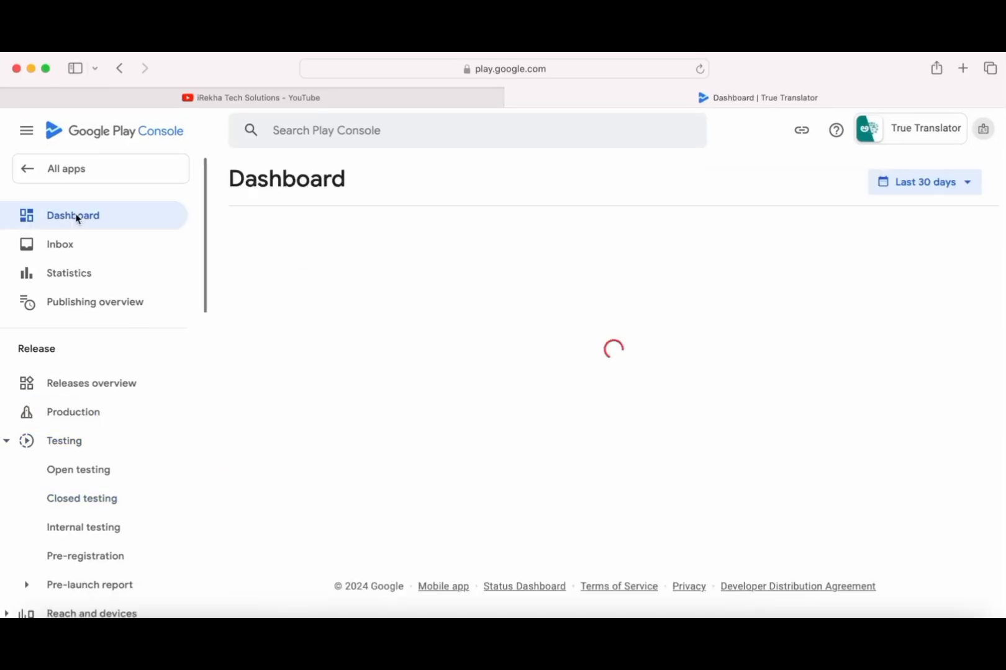
scroll(512, 494, "down", 10)
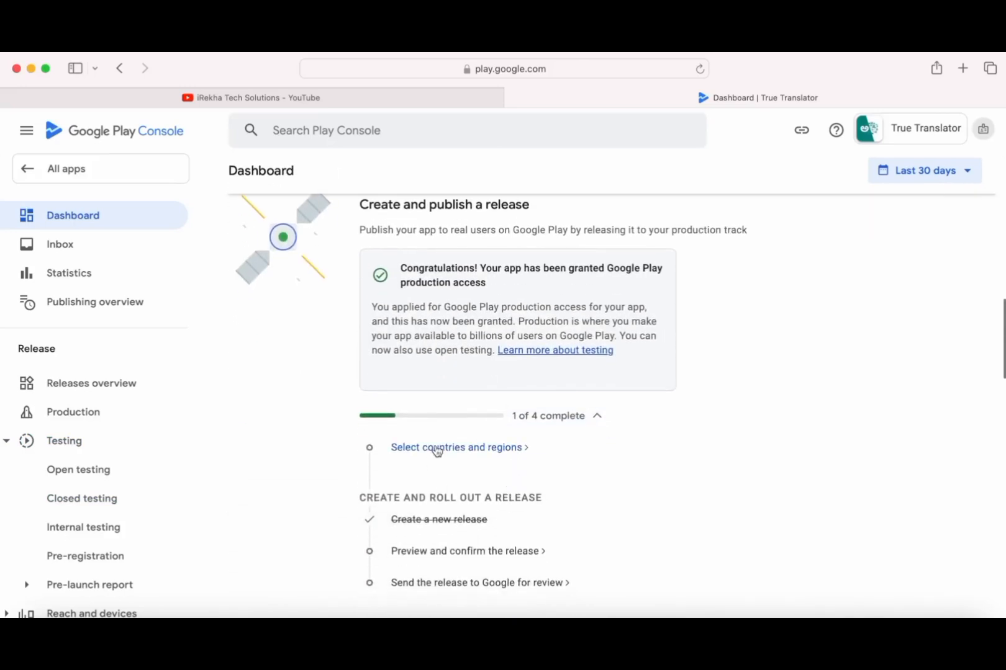
left_click(437, 449)
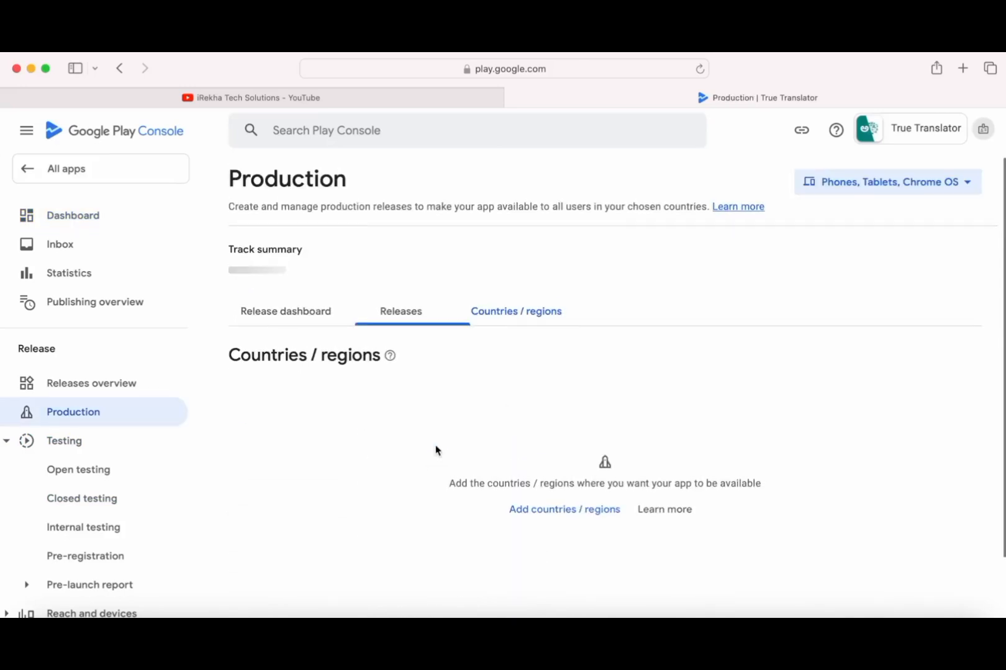
left_click(566, 519)
scroll(568, 526, "down", 3)
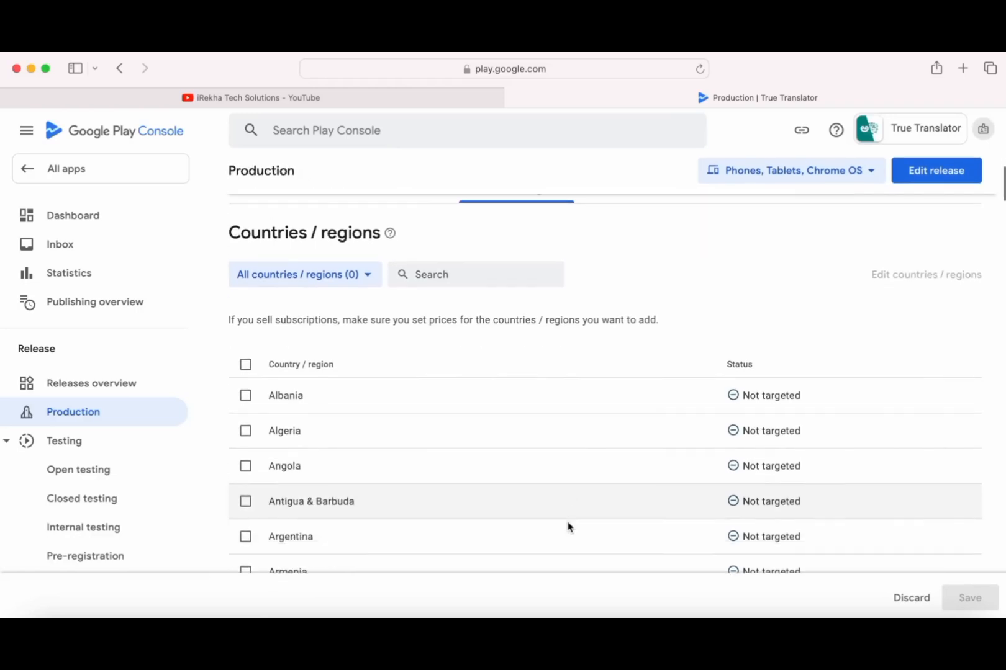
- Select all 177 countries and regions, save without the overview, and return to the dashboard
left_click(246, 364)
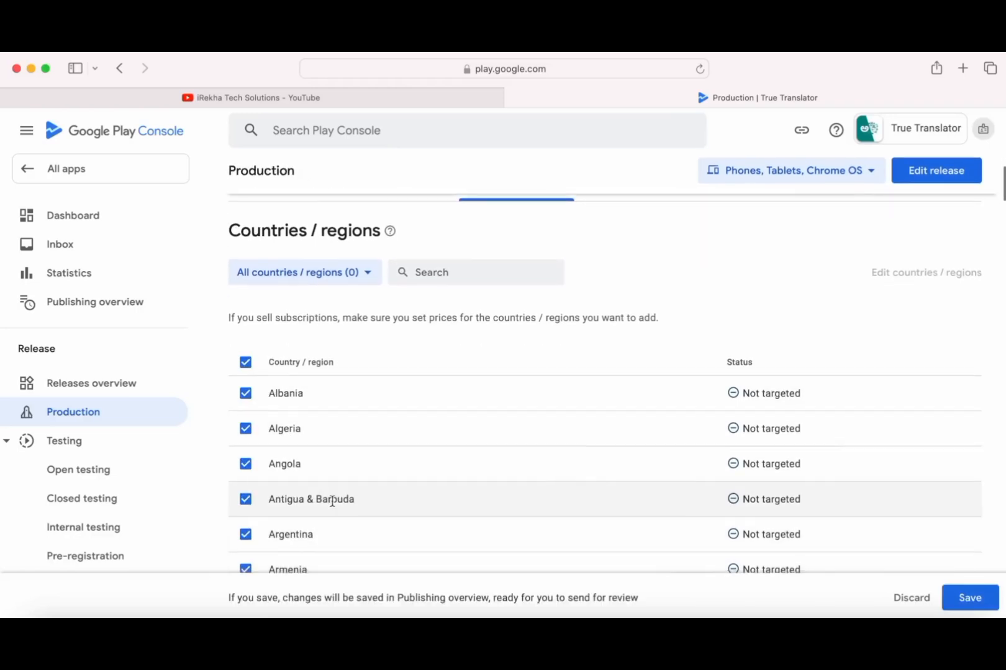
scroll(332, 500, "down", 5)
scroll(333, 500, "up", 8)
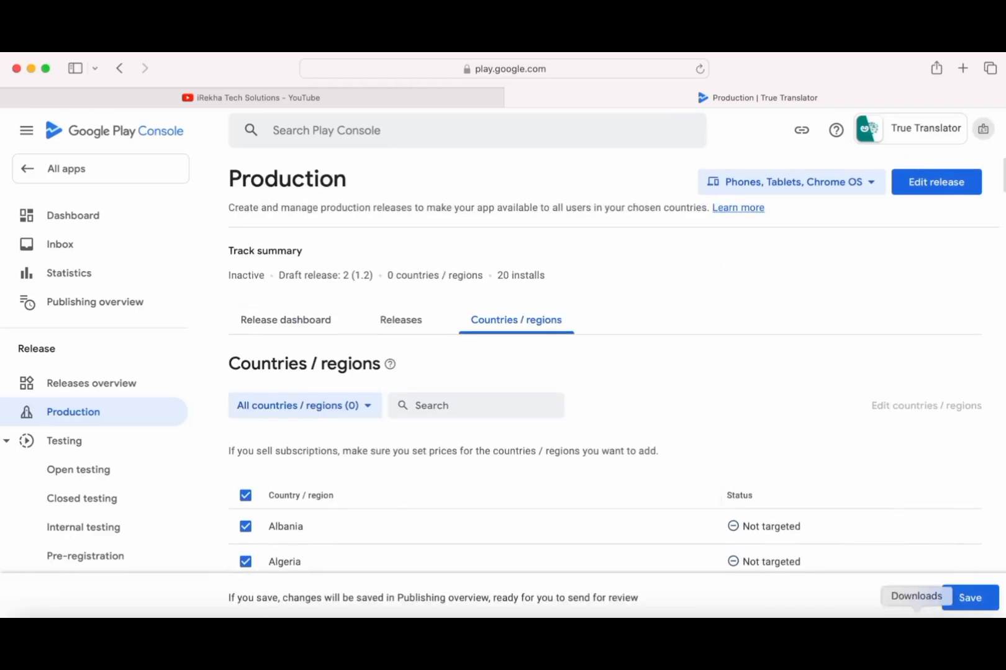
left_click(968, 599)
left_click(503, 397)
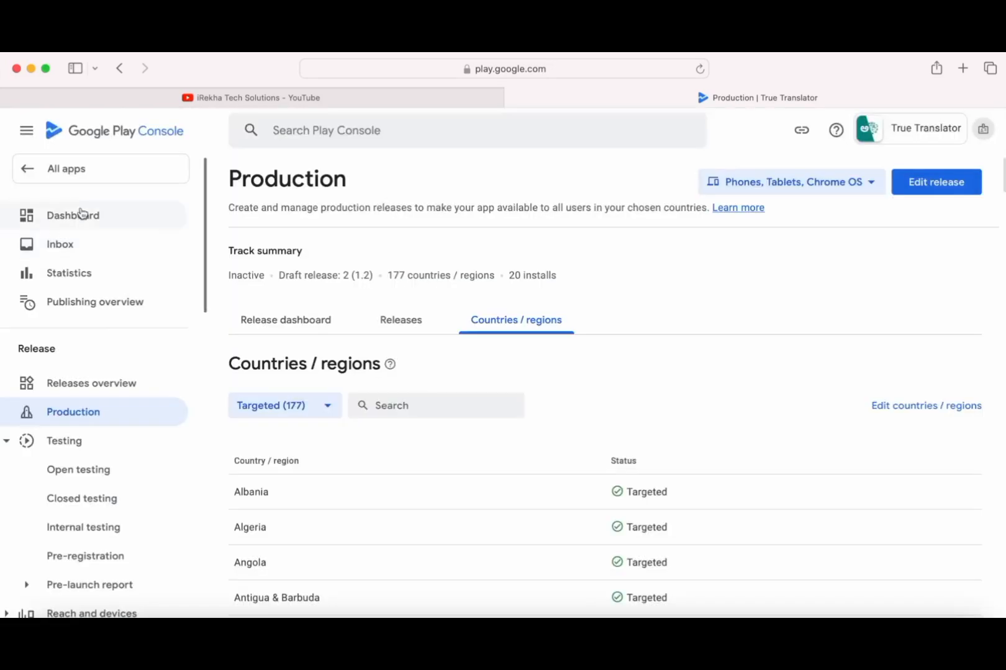
left_click(81, 213)
scroll(490, 491, "down", 10)
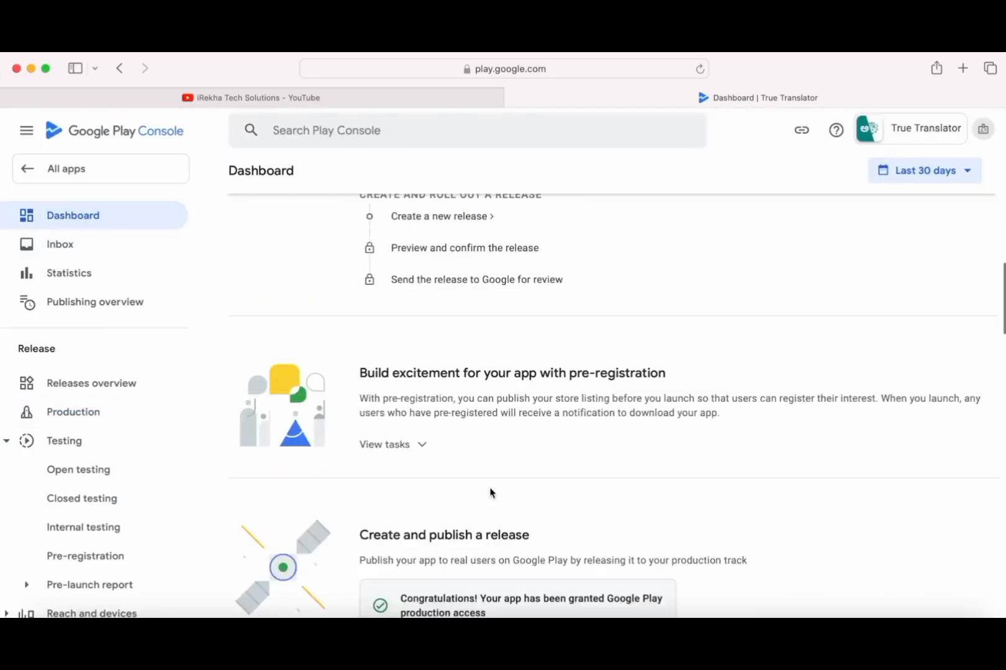
scroll(490, 493, "down", 1)
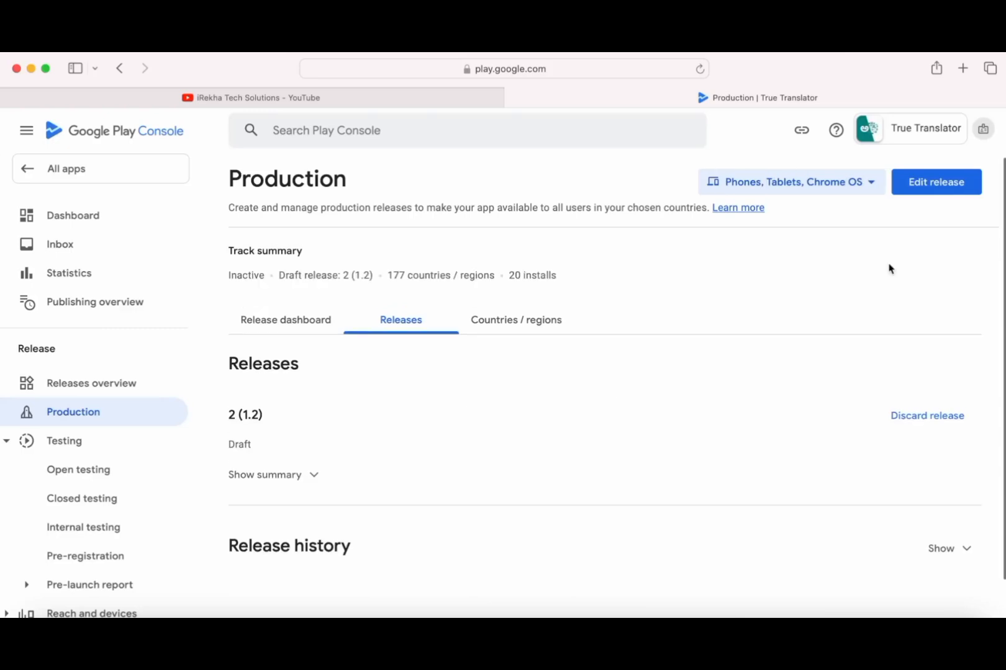
- Save draft release 2 (1.2) and review the publishing overview listing 5 changes ready for review
left_click(941, 187)
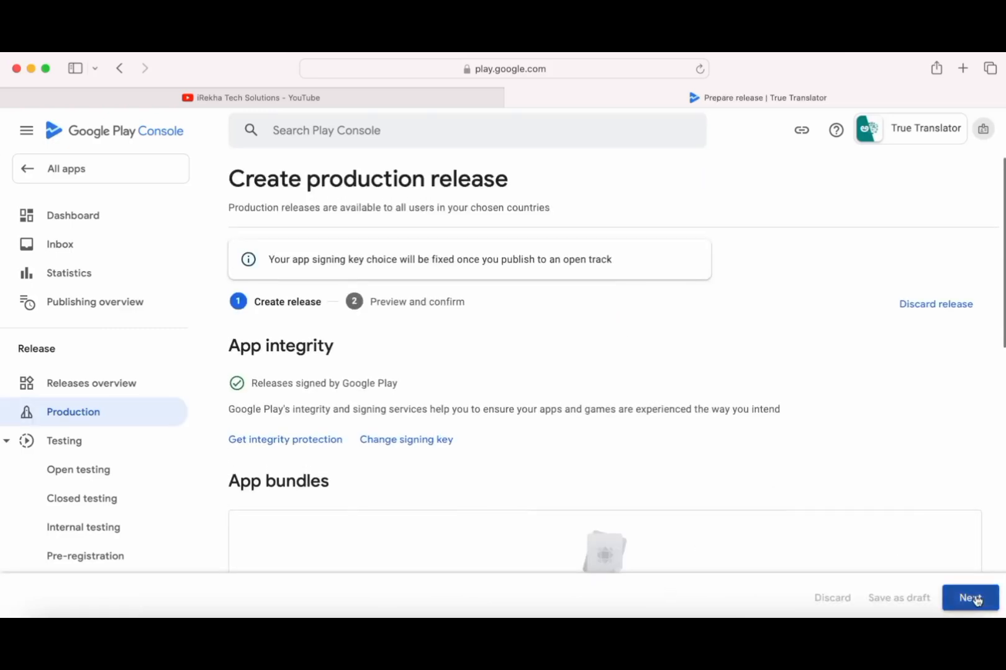
left_click(975, 598)
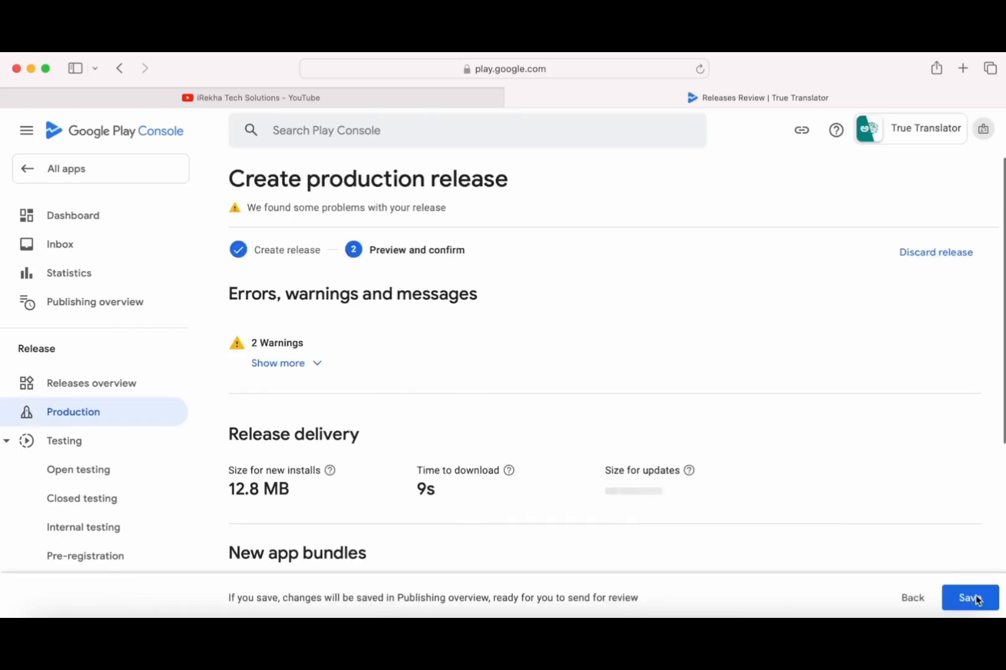
scroll(873, 467, "down", 5)
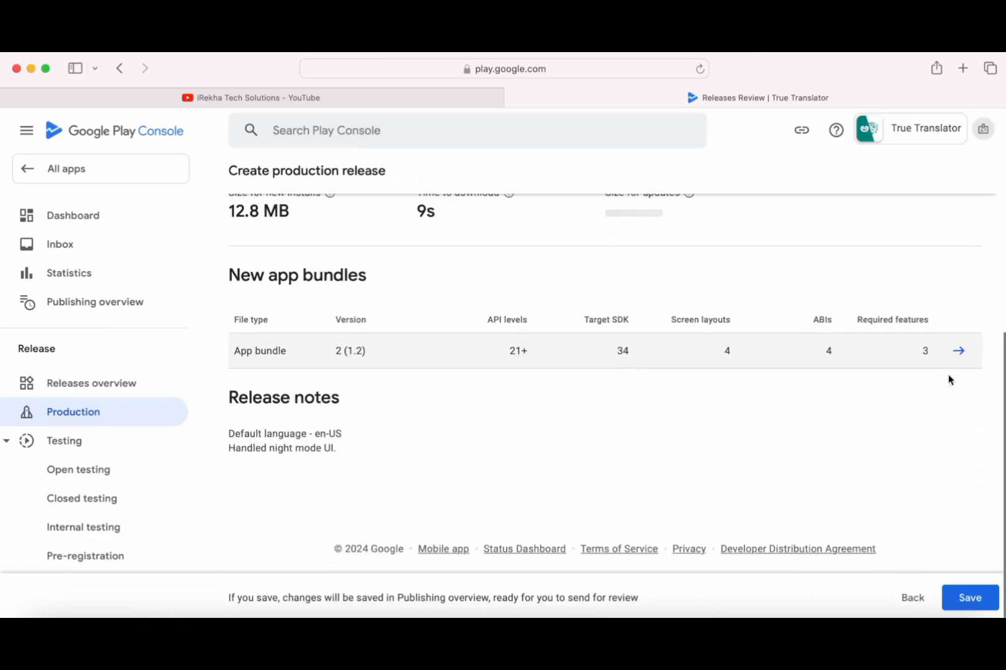
left_click(969, 600)
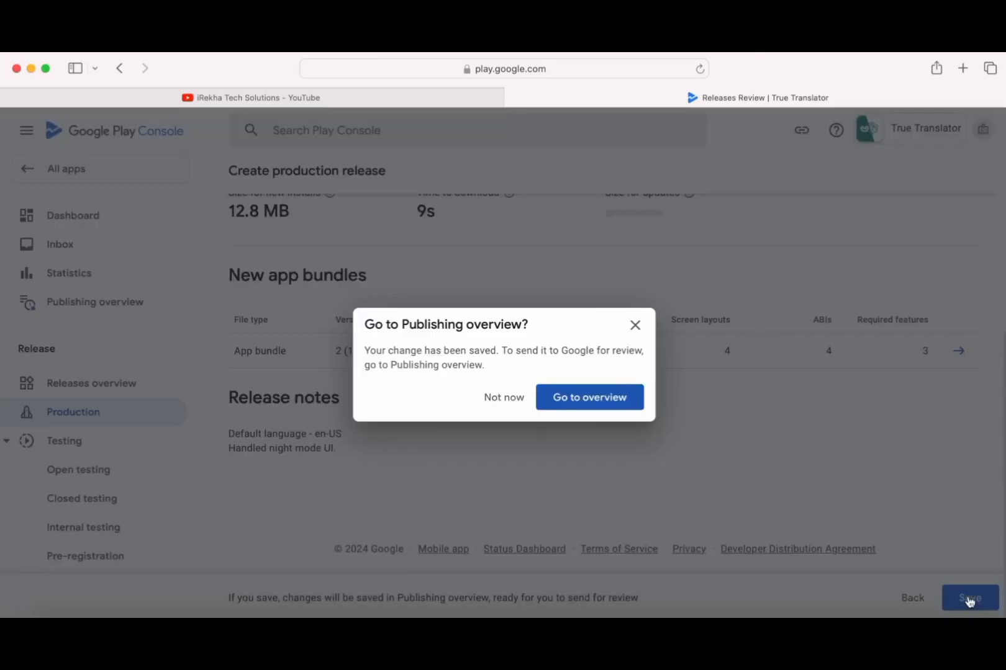
left_click(606, 407)
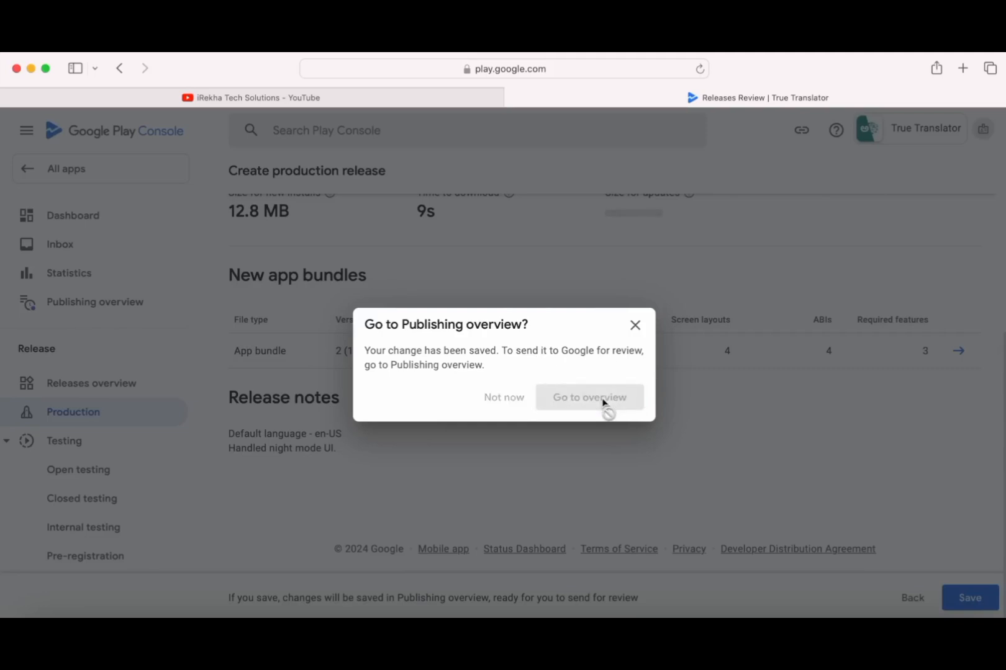
scroll(602, 403, "down", 5)
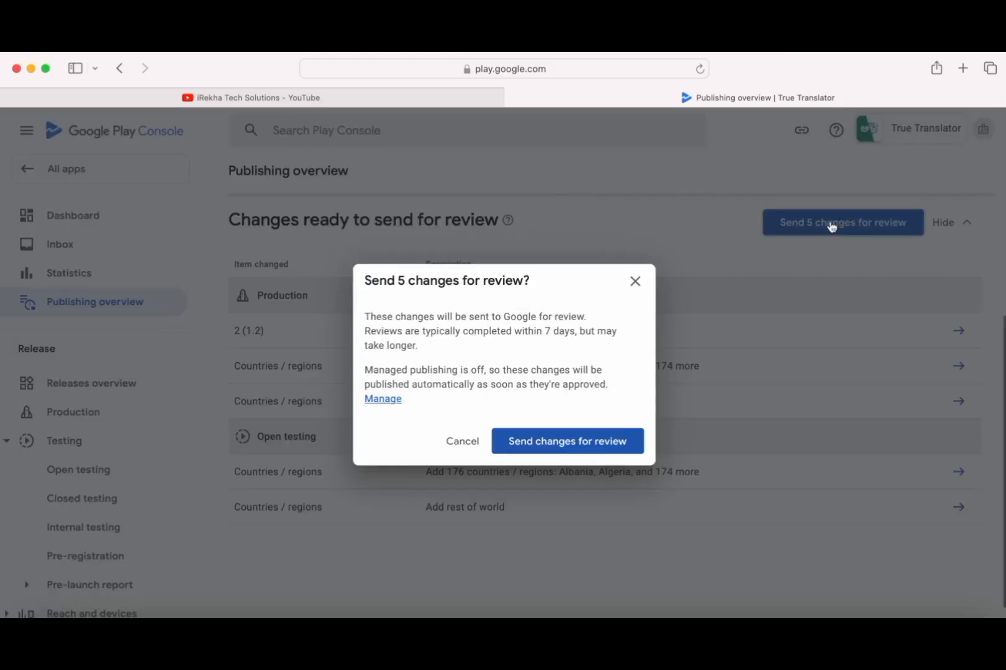
- Submit the 5 pending changes for Google review, then go back to All apps
left_click(831, 225)
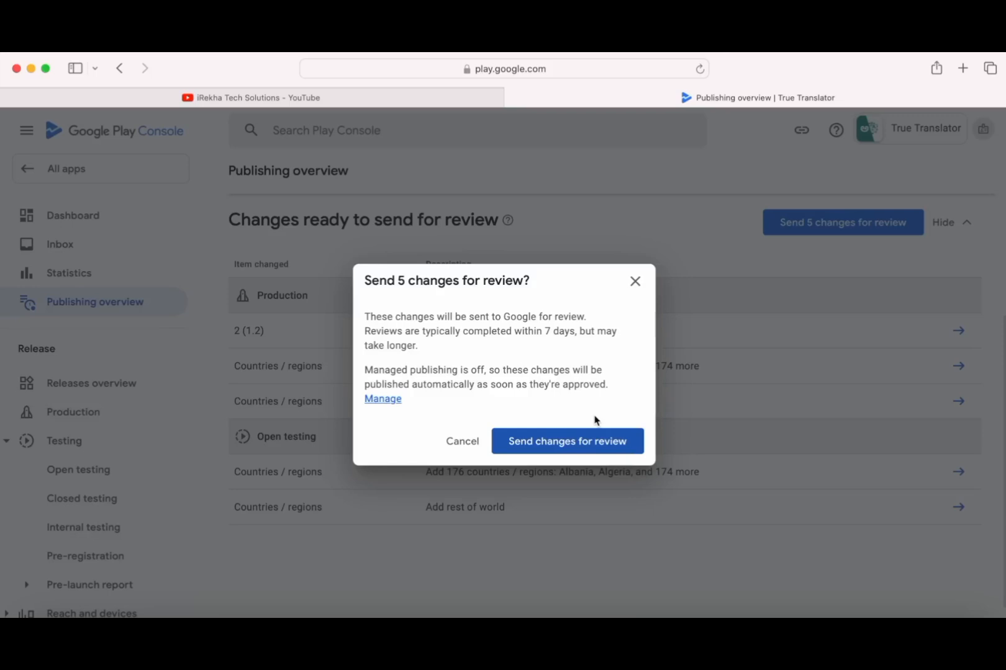
left_click(585, 454)
scroll(584, 453, "down", 5)
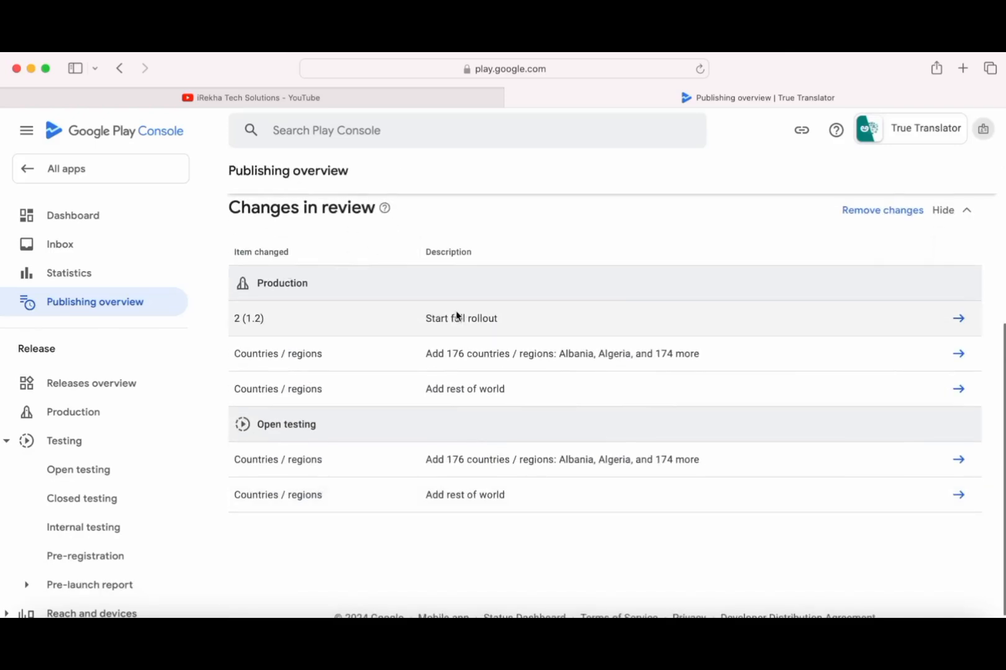
left_click(74, 174)
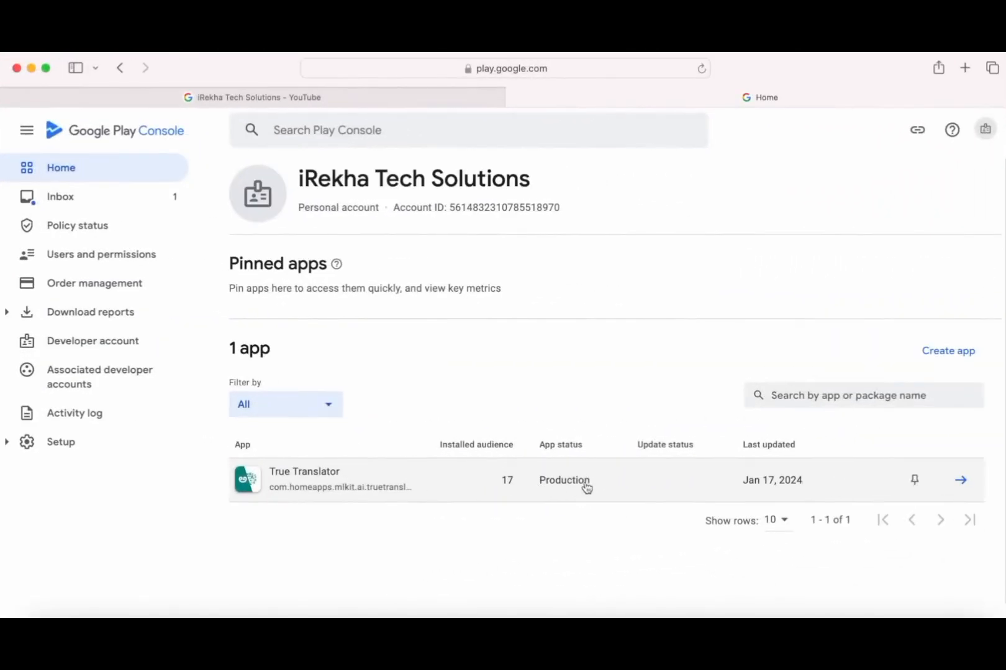
- Read the Inbox message confirming the app updates were published
left_click(70, 204)
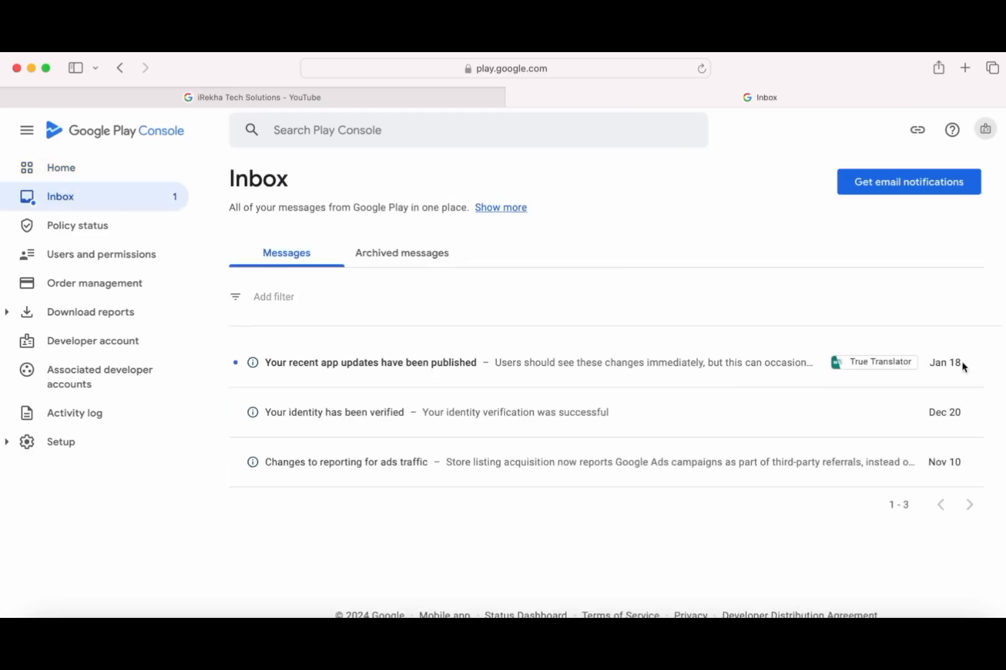
left_click(438, 365)
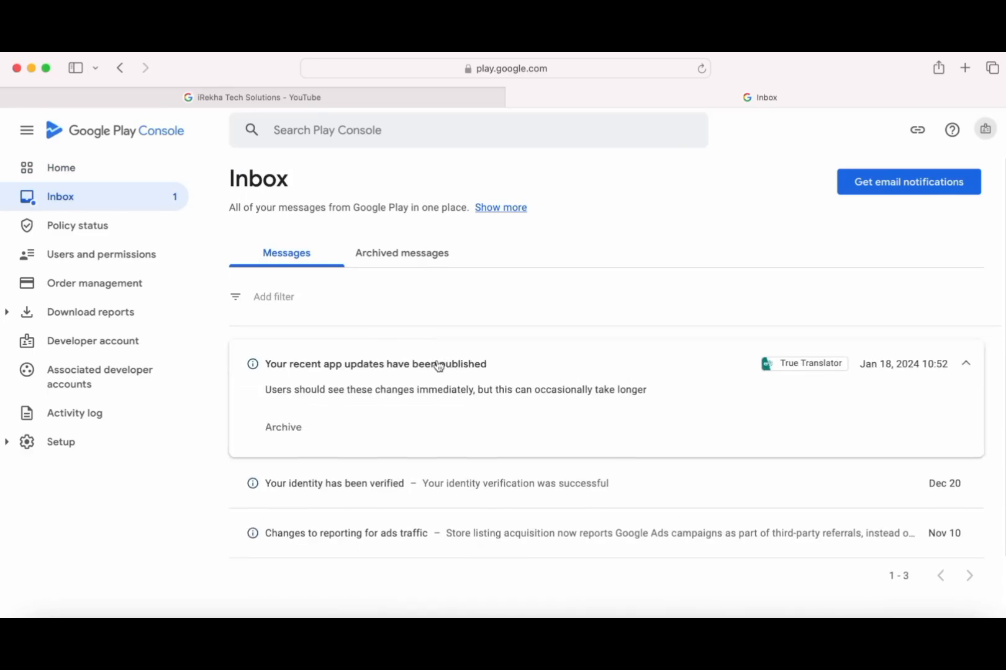
left_click(451, 365)
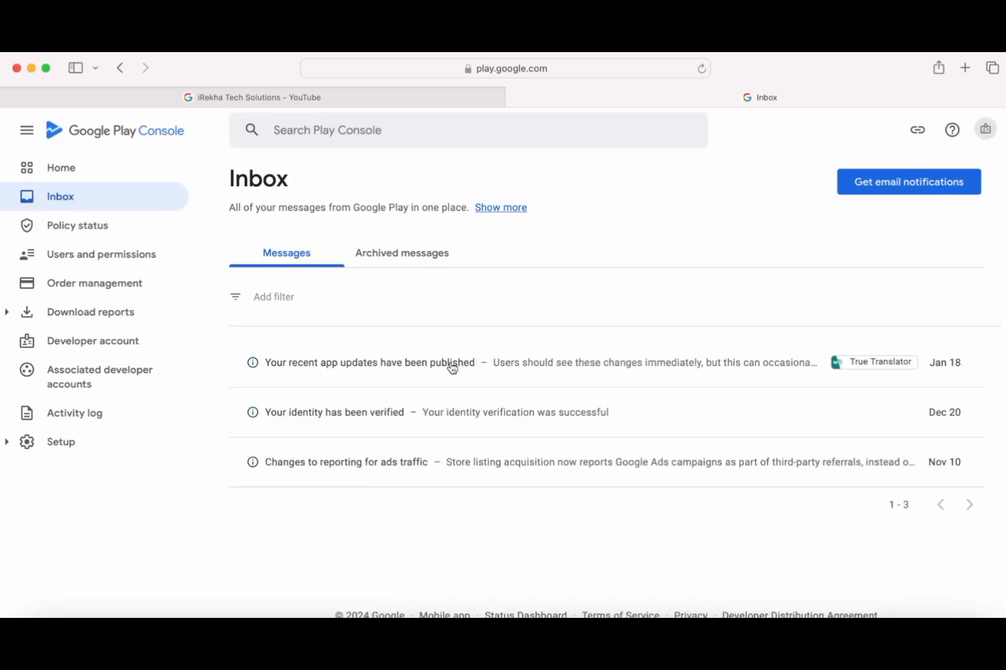
- From Home, open True Translator's dashboard and view its live Google Play listing
left_click(65, 171)
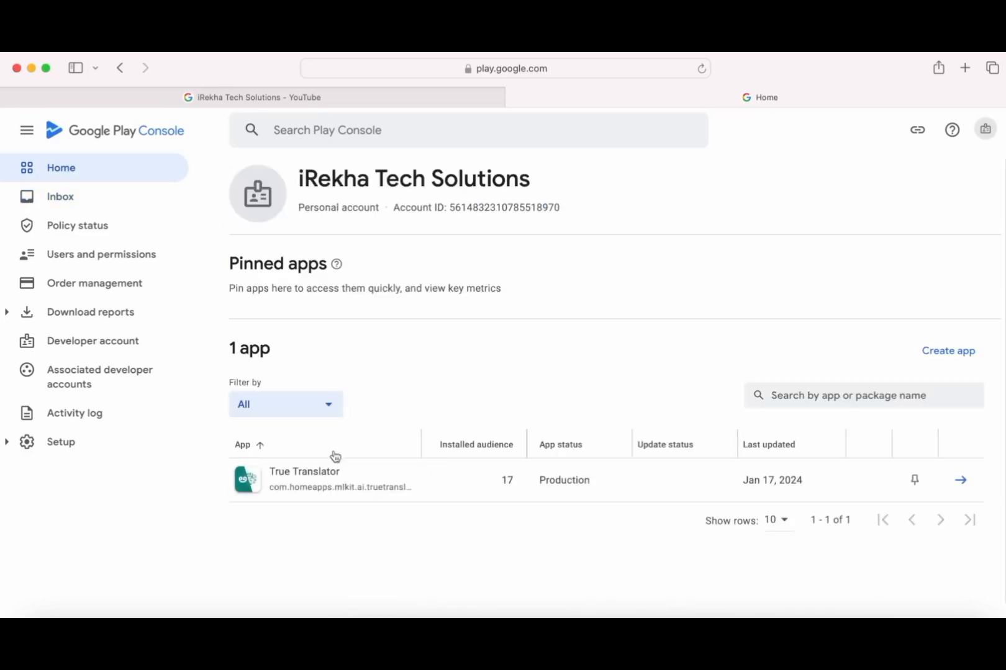
left_click(301, 477)
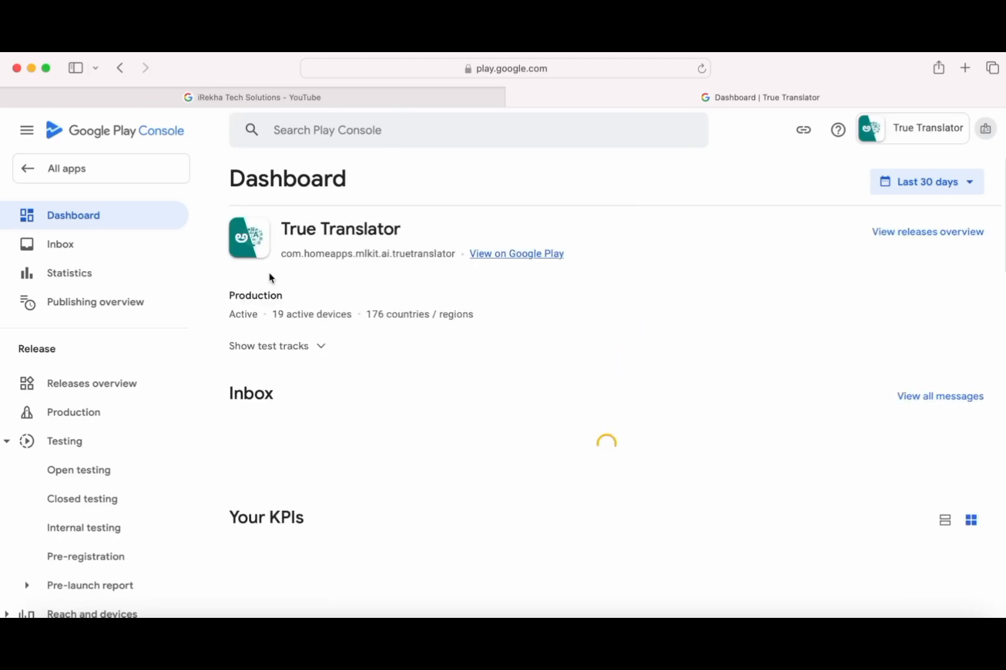
left_click_drag(230, 316, 286, 295)
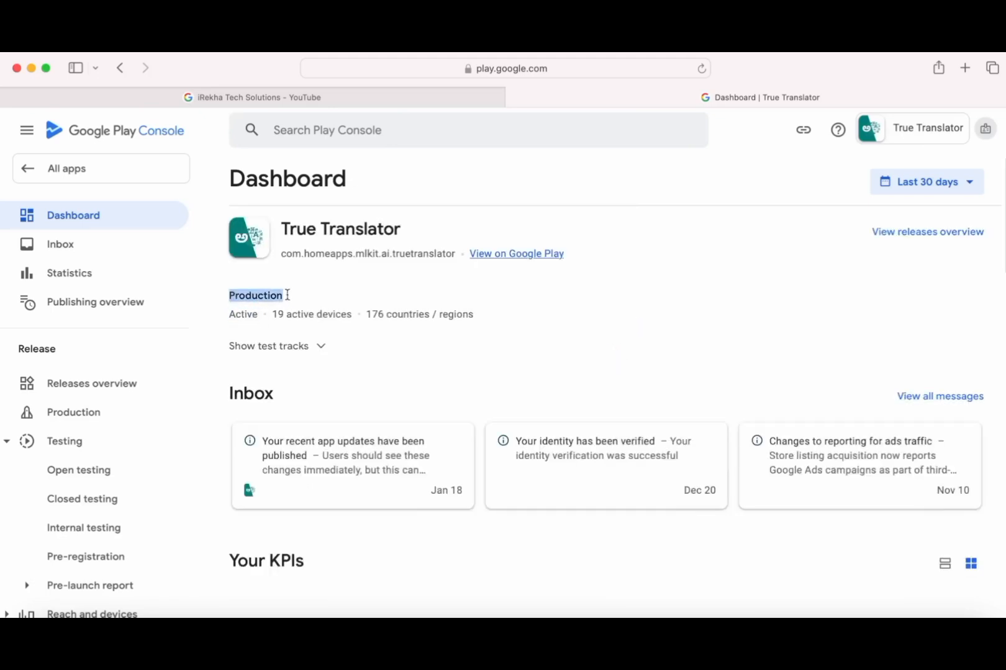
left_click(500, 255)
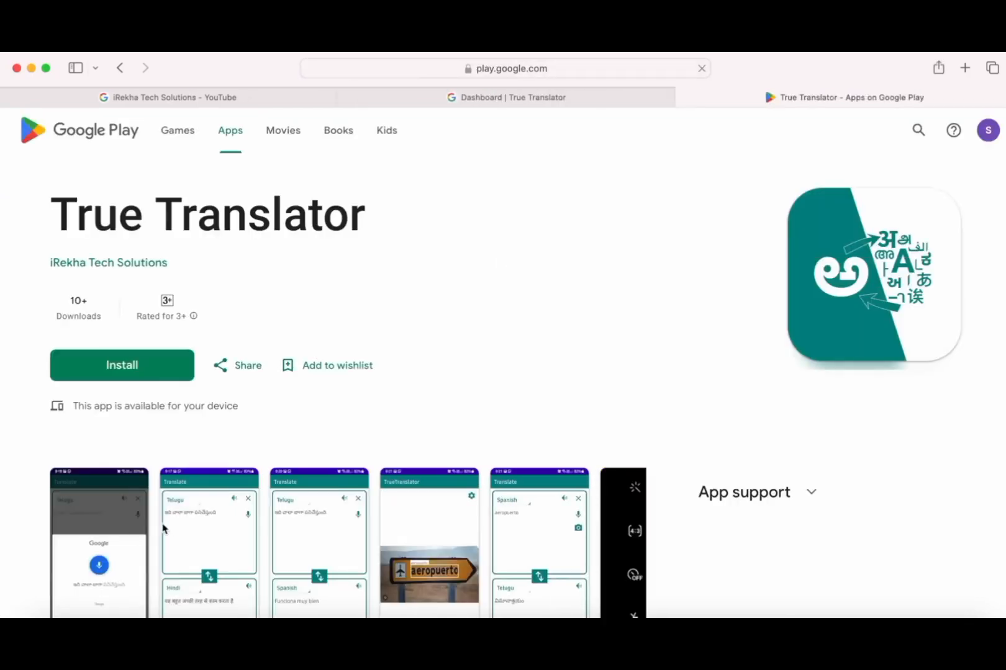
scroll(530, 536, "down", 6)
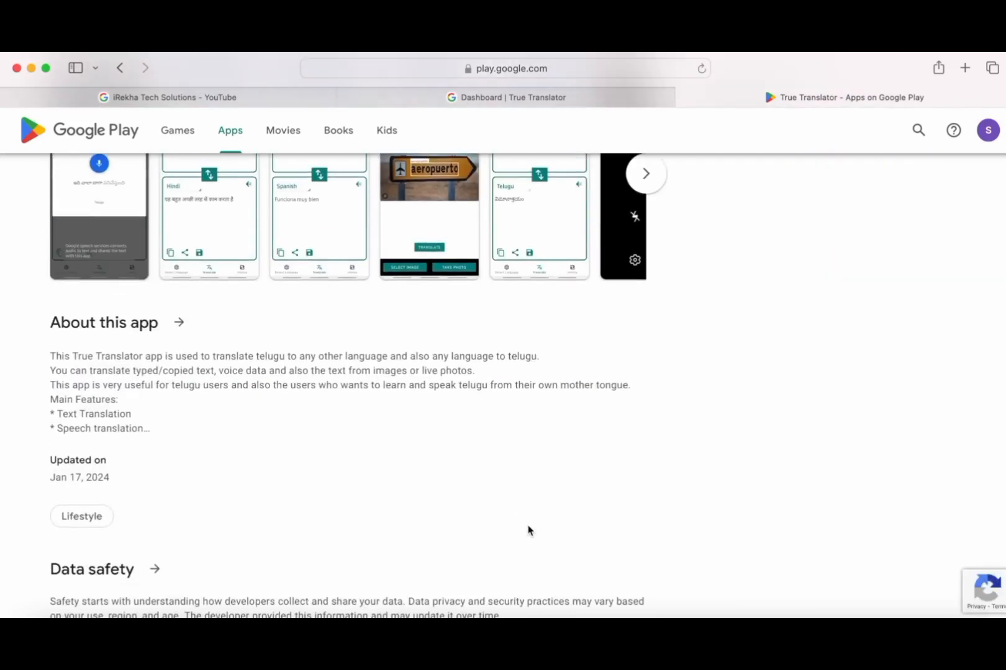
scroll(529, 531, "down", 10)
scroll(527, 531, "down", 5)
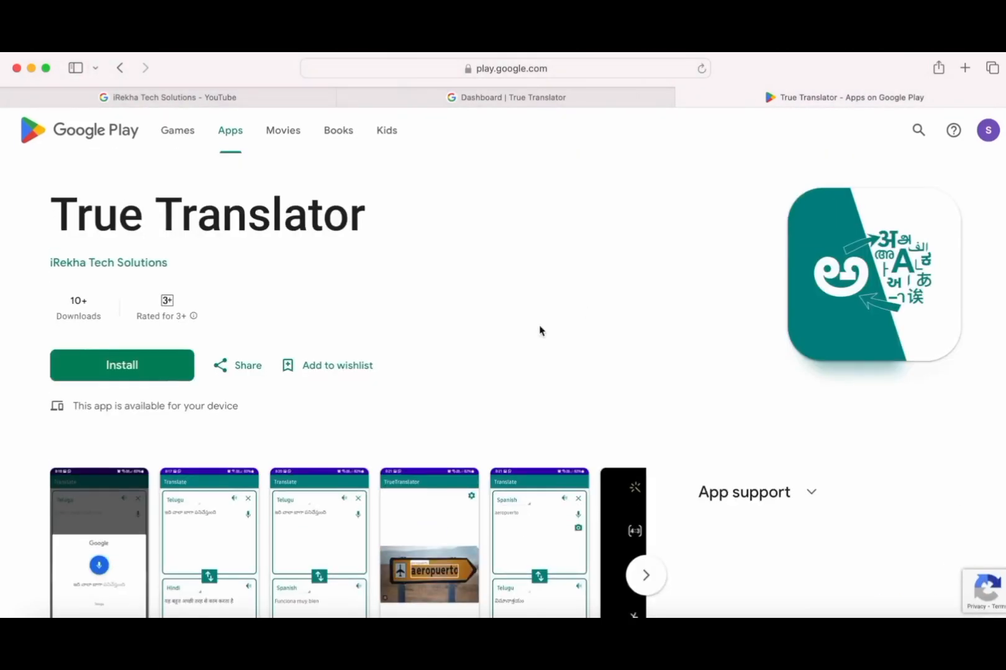